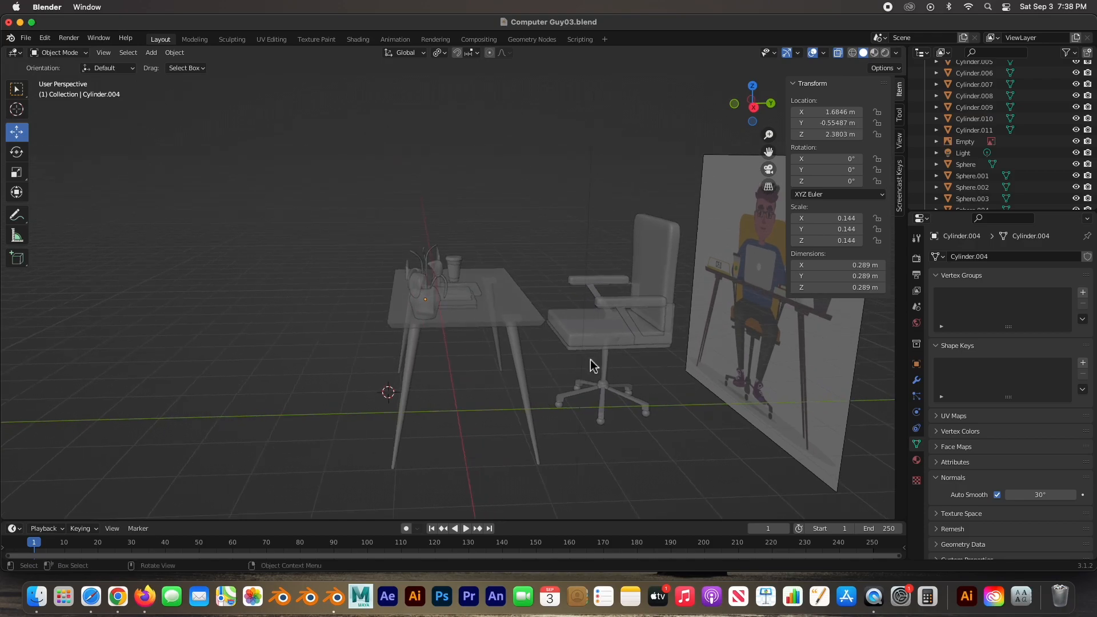
Turn off X-ray display and examine the desk and chair from several sides
{"action": "left_click", "coordinate": [838, 53]}
{"action": "mouse_move", "coordinate": [225, 318]}
{"action": "middle_mouse_down"}
{"action": "mouse_move", "coordinate": [301, 334]}
{"action": "mouse_move", "coordinate": [225, 320]}
{"action": "middle_mouse_up"}
{"action": "left_click", "coordinate": [594, 323]}
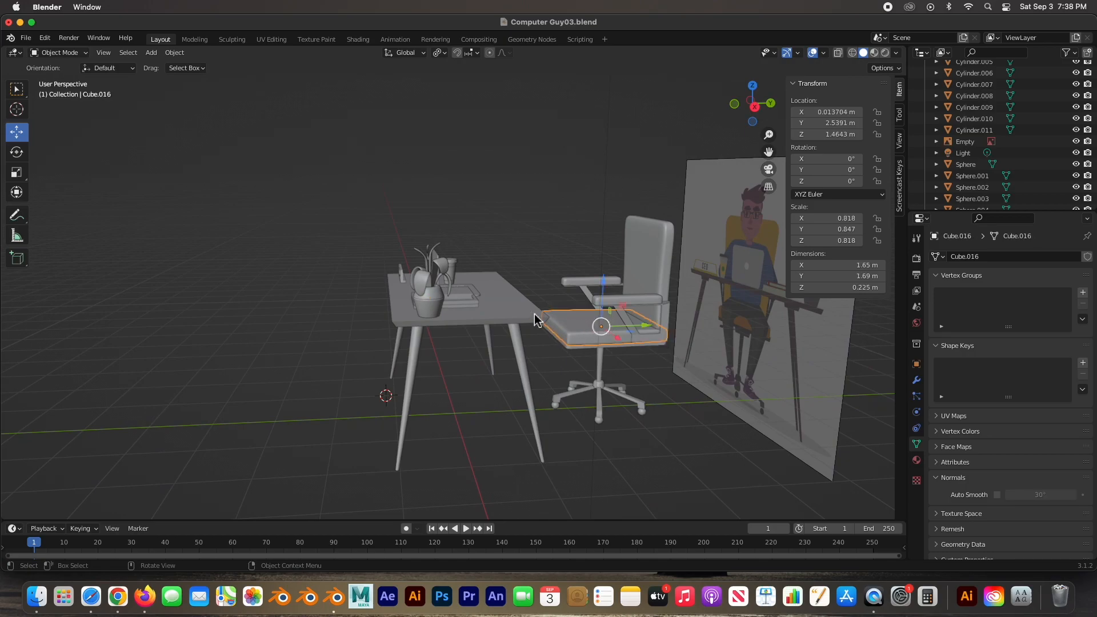
{"action": "left_click", "coordinate": [495, 303]}
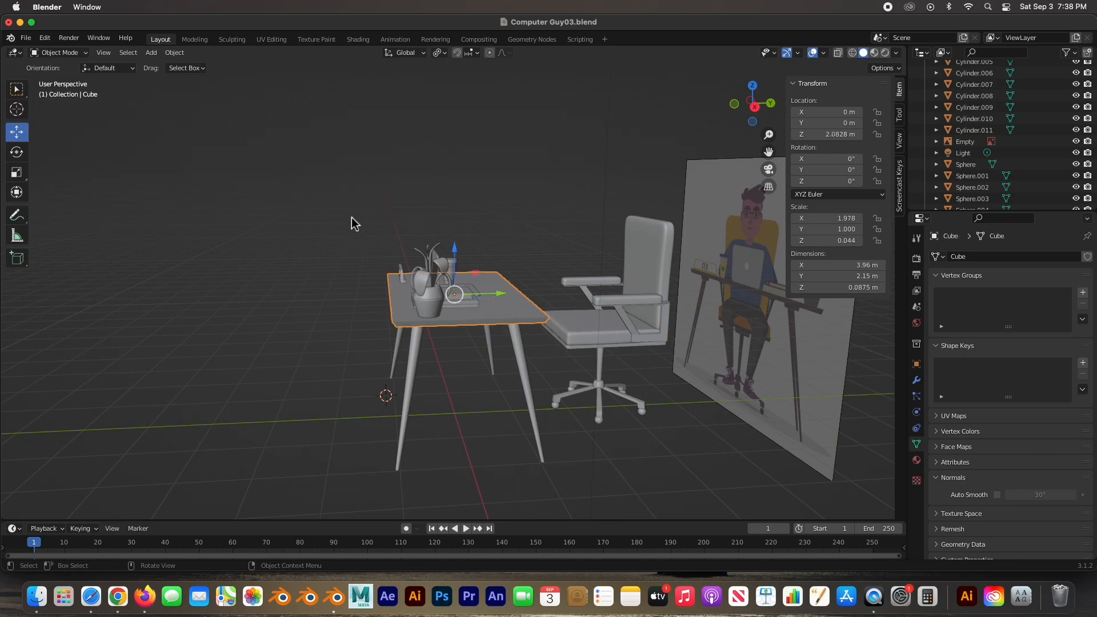
{"action": "middle_click_drag", "start_coordinate": [437, 360], "coordinate": [602, 372]}
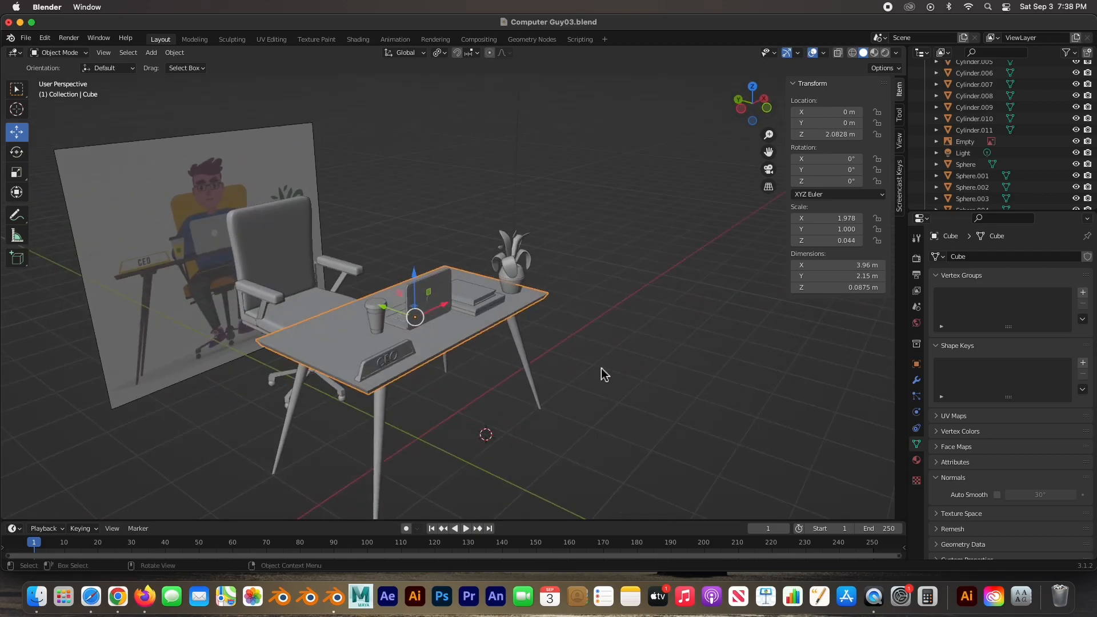
{"action": "middle_click_drag", "start_coordinate": [360, 351], "coordinate": [143, 302]}
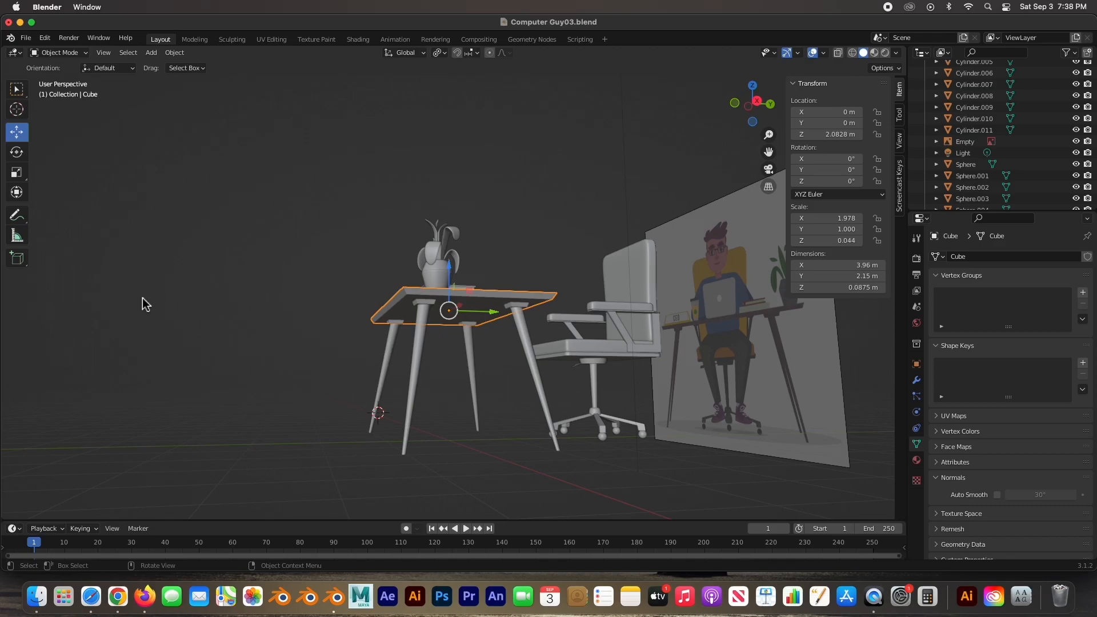
{"action": "middle_click_drag", "start_coordinate": [449, 284], "coordinate": [481, 346]}
Enlarge the Outliner, clear the chair selection, and look through the scene's full list of objects
{"action": "left_click_drag", "start_coordinate": [561, 205], "coordinate": [660, 453]}
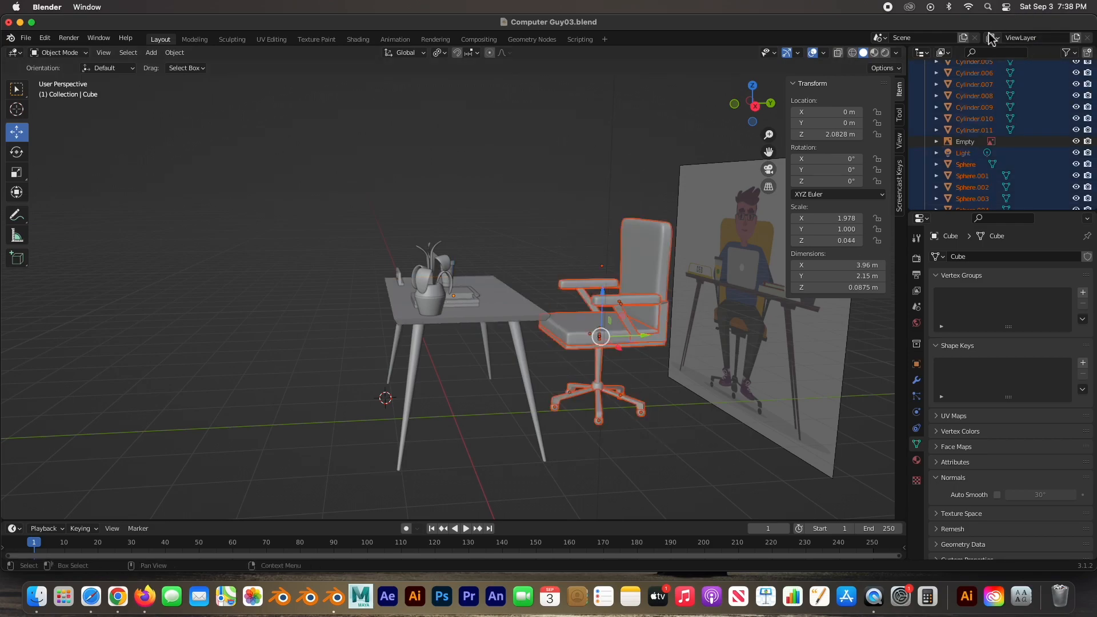
{"action": "scroll", "coordinate": [983, 92], "scroll_direction": "up", "scroll_amount": 3}
{"action": "left_click_drag", "start_coordinate": [954, 212], "coordinate": [954, 297]}
{"action": "left_click", "coordinate": [528, 206]}
{"action": "middle_click_drag", "start_coordinate": [449, 276], "coordinate": [612, 281]}
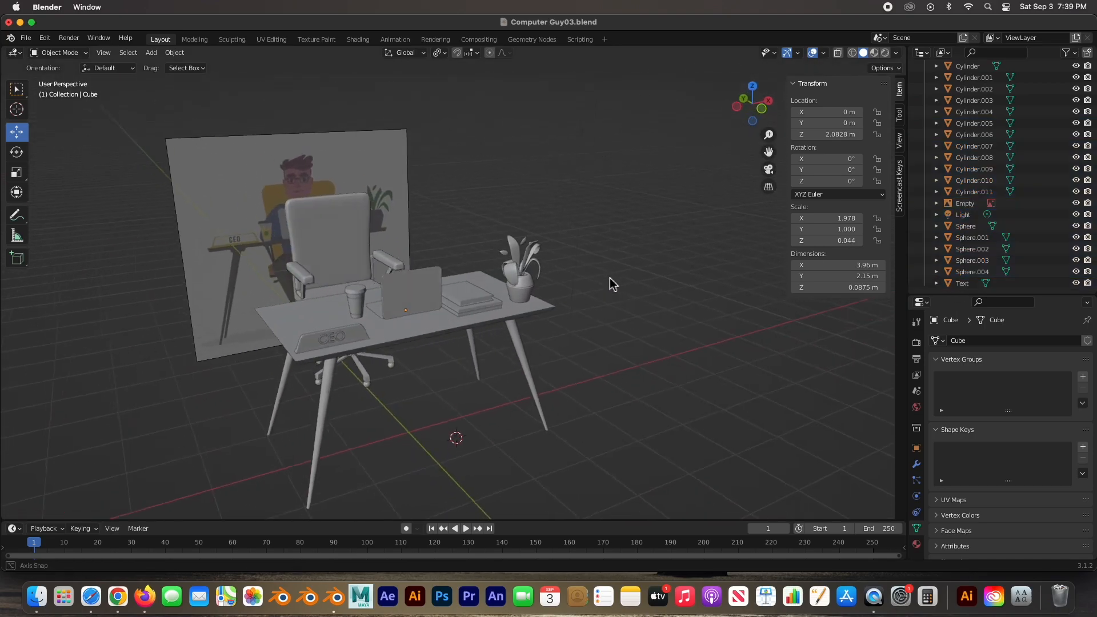
{"action": "middle_click_drag", "start_coordinate": [451, 309], "coordinate": [485, 252]}
{"action": "scroll", "coordinate": [980, 246], "scroll_direction": "up", "scroll_amount": 10}
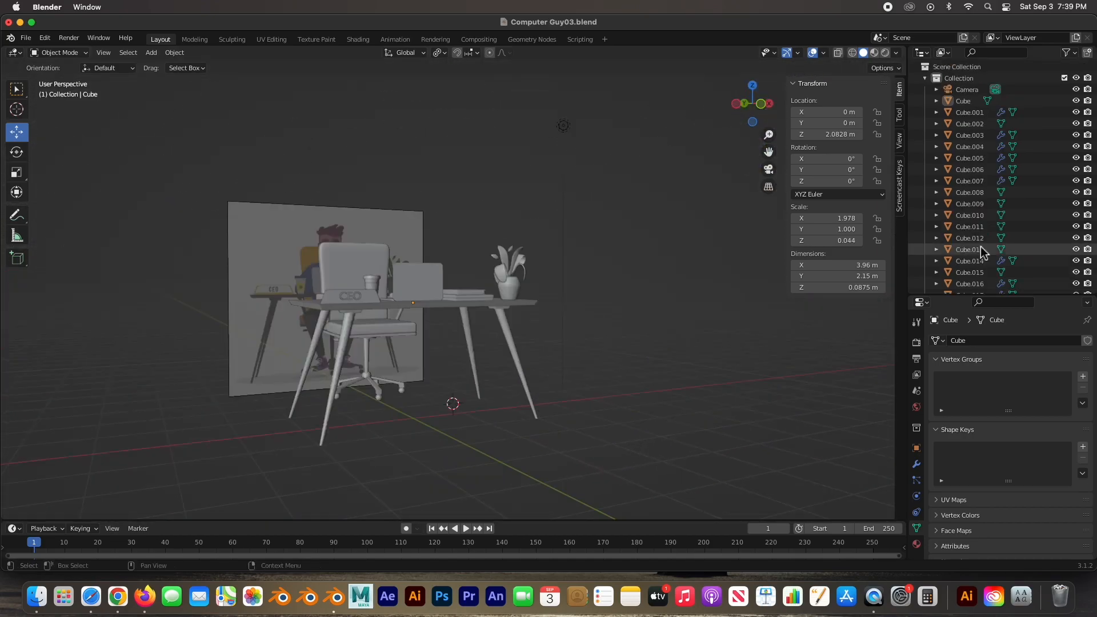
{"action": "scroll", "coordinate": [980, 249], "scroll_direction": "down", "scroll_amount": 5}
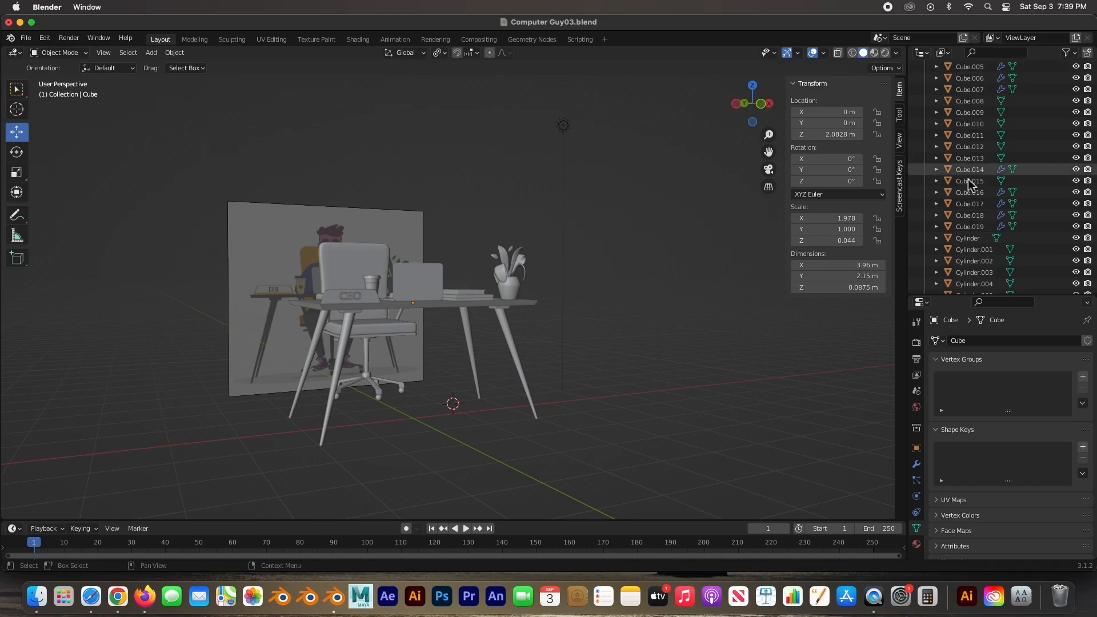
{"action": "scroll", "coordinate": [971, 234], "scroll_direction": "down", "scroll_amount": 9}
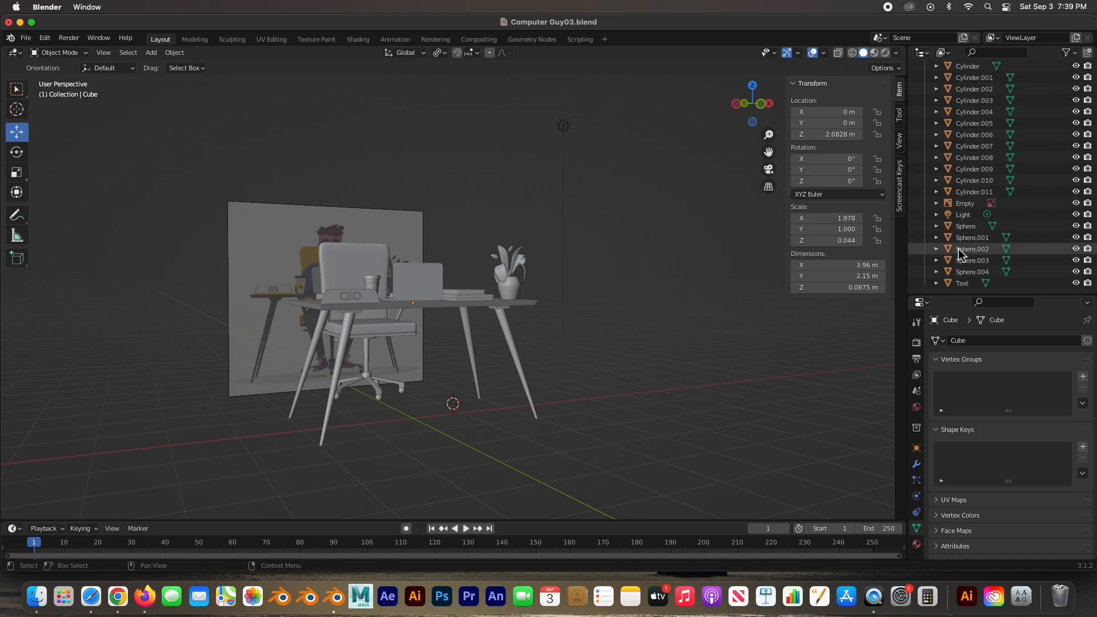
{"action": "middle_click_drag", "start_coordinate": [563, 268], "coordinate": [461, 306]}
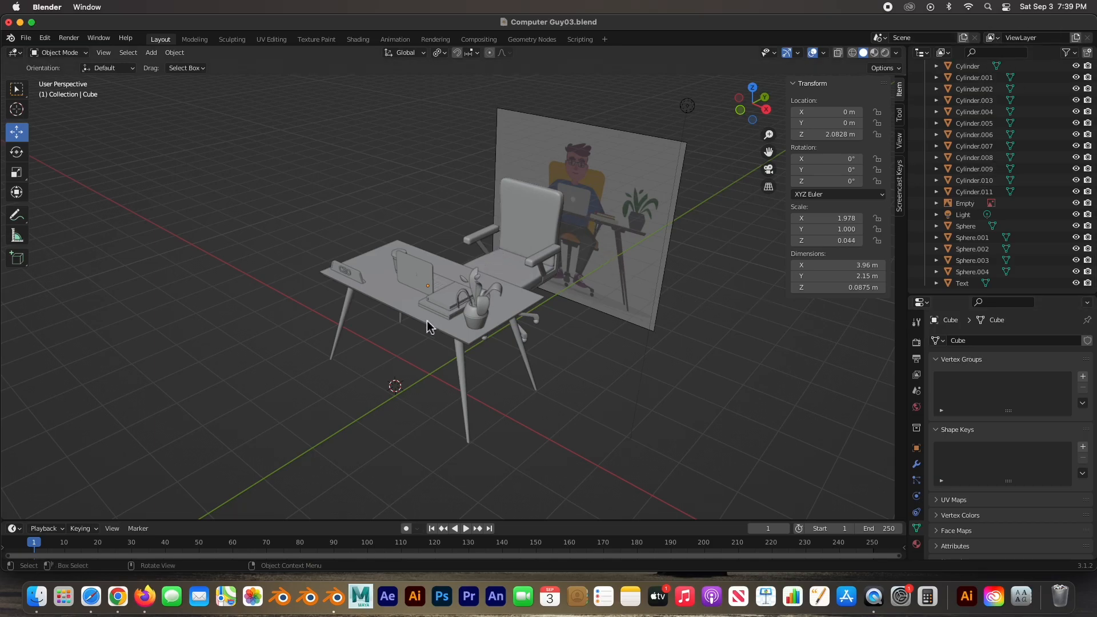
Hide the transform sidebar and frame the flower pot on the desk in the view
{"action": "key", "text": "n"}
{"action": "scroll", "coordinate": [451, 341], "scroll_direction": "up", "scroll_amount": 3}
{"action": "left_click", "coordinate": [453, 312]}
{"action": "left_click", "coordinate": [452, 303]}
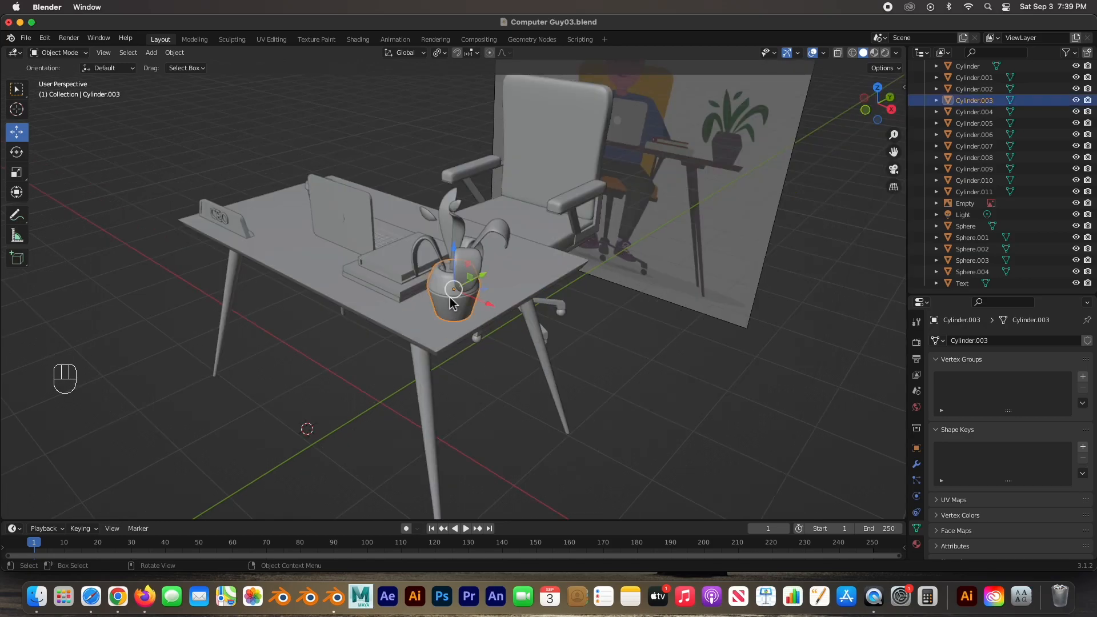
{"action": "key", "text": "KP_Decimal"}
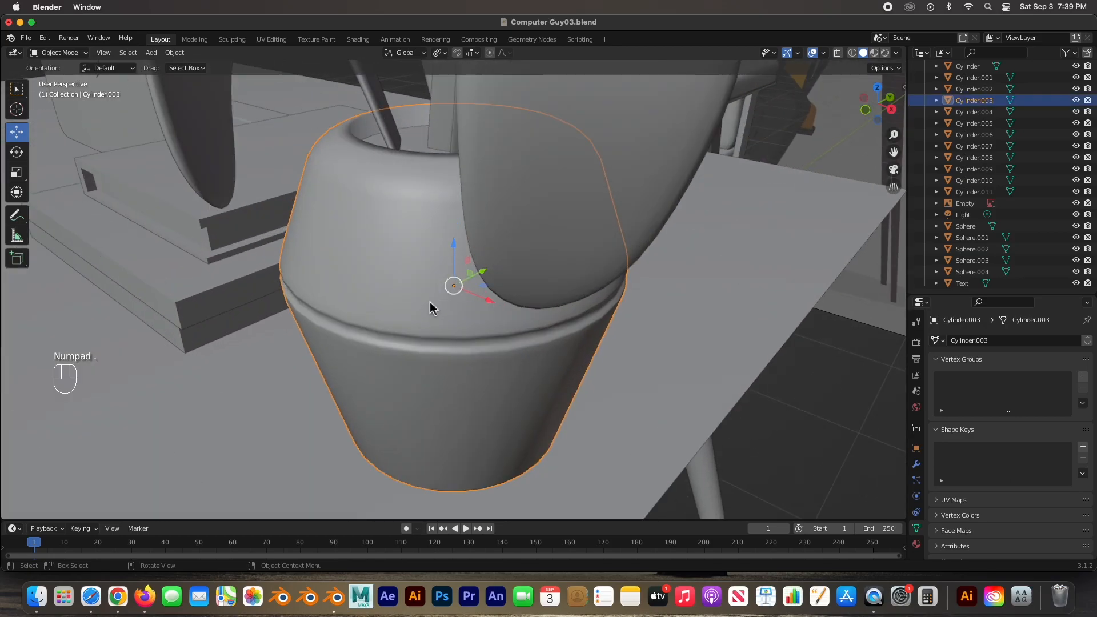
{"action": "scroll", "coordinate": [429, 301], "scroll_direction": "down", "scroll_amount": 6}
{"action": "middle_click_drag", "start_coordinate": [411, 251], "coordinate": [514, 251]}
Check the plant's drooping leaf and the two small leaves for modifiers
{"action": "left_click", "coordinate": [523, 243]}
{"action": "middle_click_drag", "start_coordinate": [583, 249], "coordinate": [589, 213]}
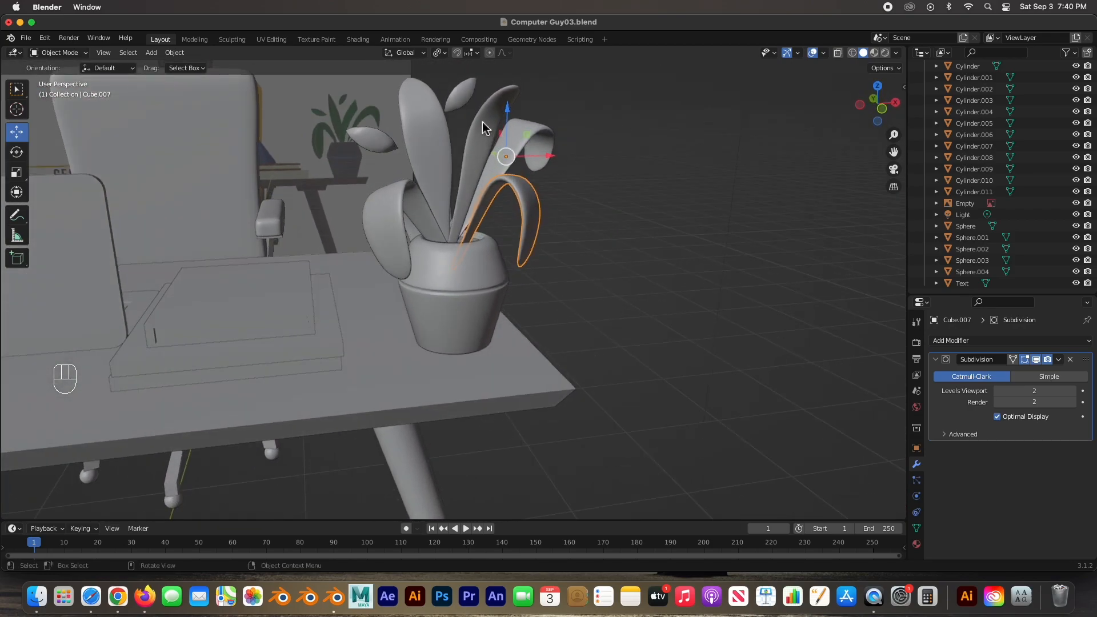
{"action": "left_click", "coordinate": [454, 84]}
{"action": "left_click", "coordinate": [378, 122], "text": "shift"}
{"action": "left_click", "coordinate": [366, 153]}
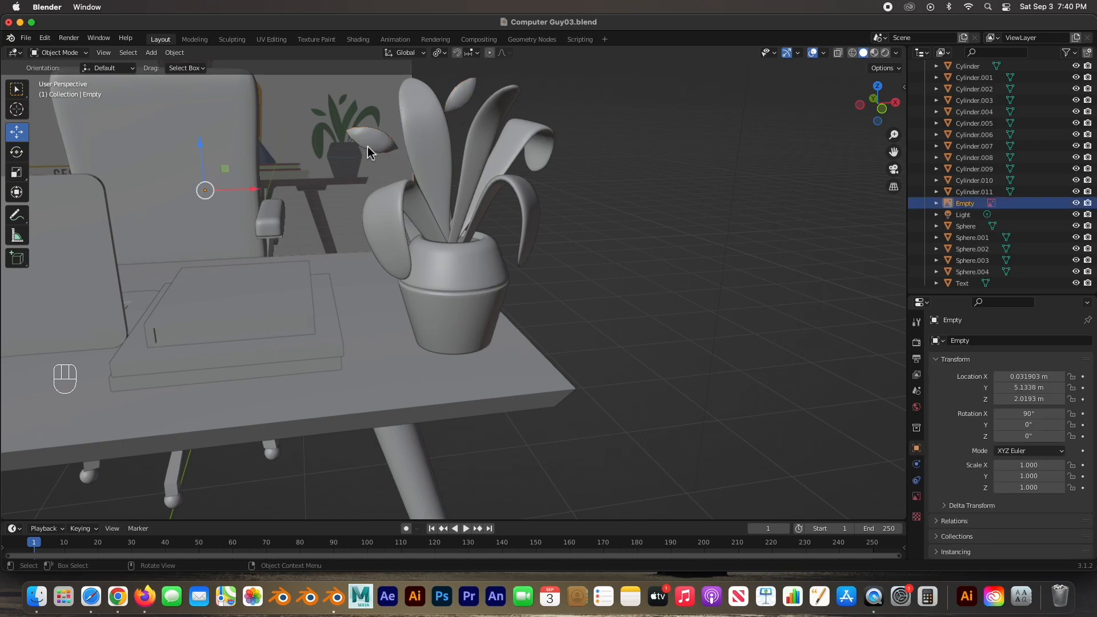
{"action": "key", "text": "super+z"}
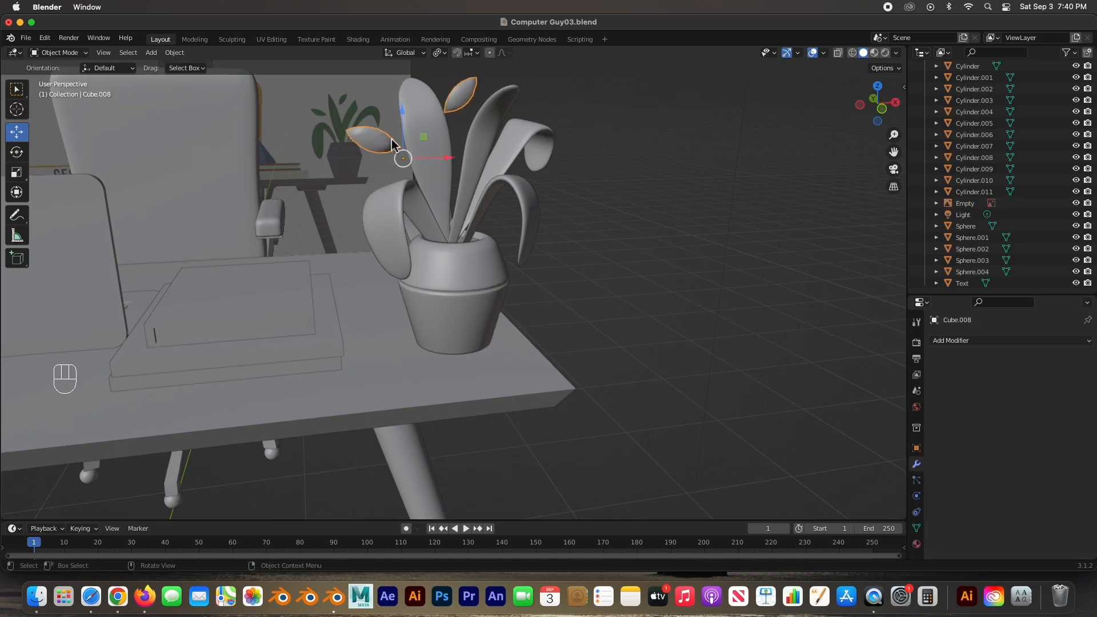
Apply the Subdivision modifier on the plant's two tall upright leaves
{"action": "left_click", "coordinate": [425, 124]}
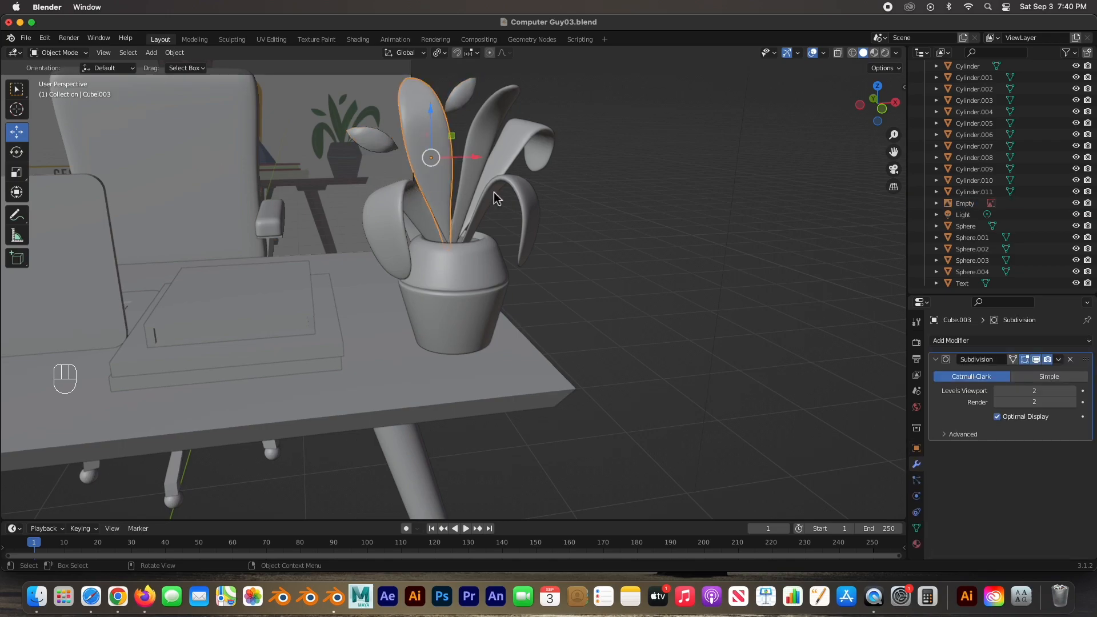
{"action": "left_click", "coordinate": [1058, 359]}
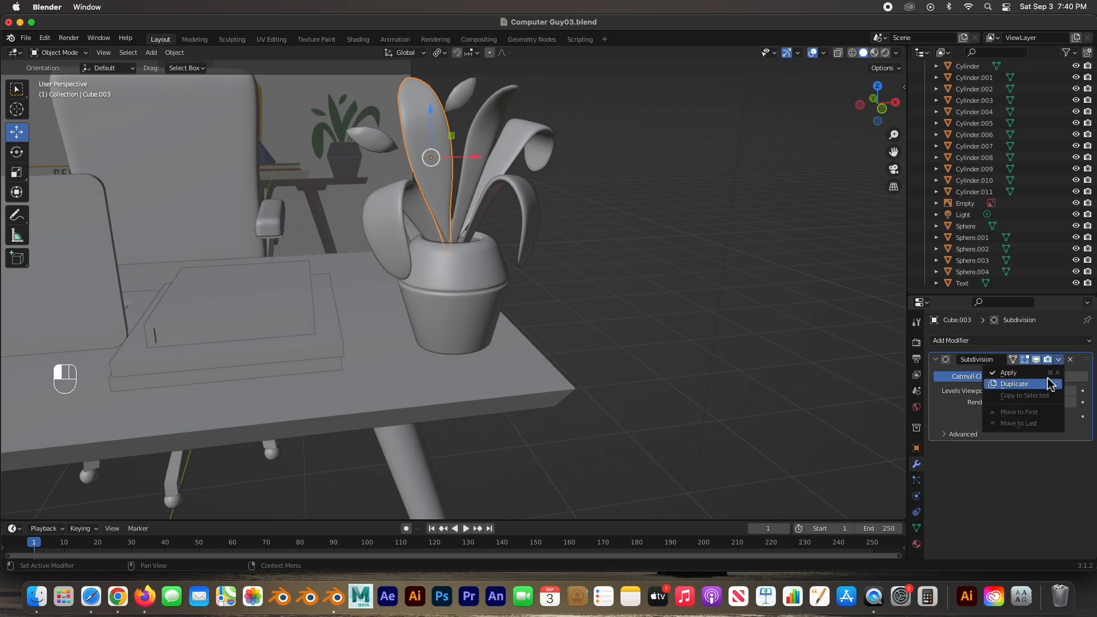
{"action": "left_click", "coordinate": [1048, 374]}
{"action": "left_click", "coordinate": [501, 132]}
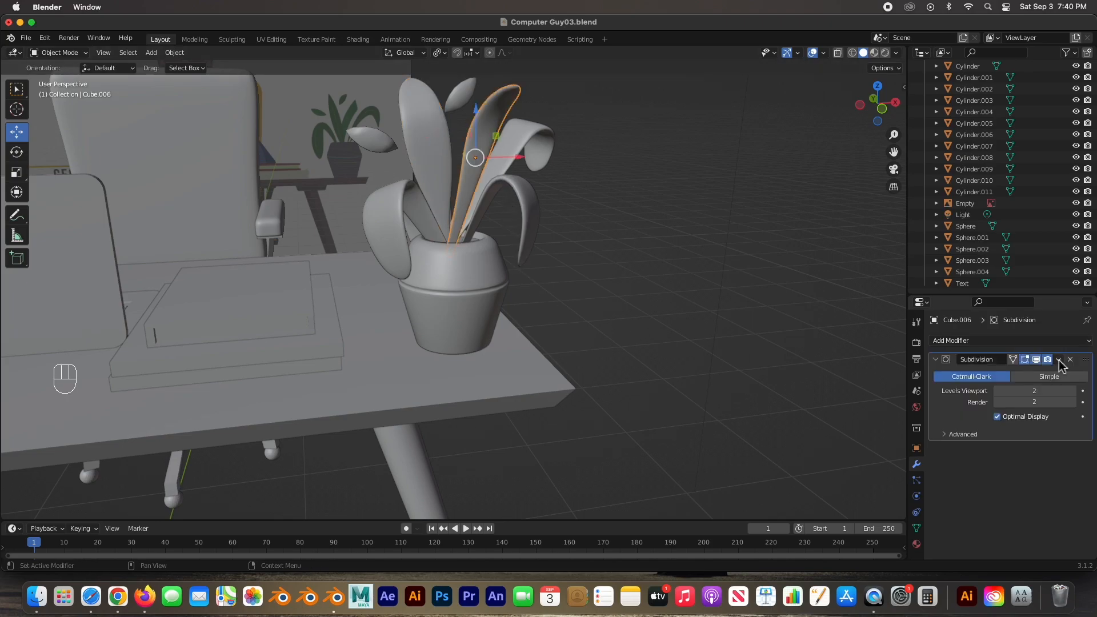
{"action": "left_click", "coordinate": [1058, 360]}
{"action": "left_click", "coordinate": [1047, 372]}
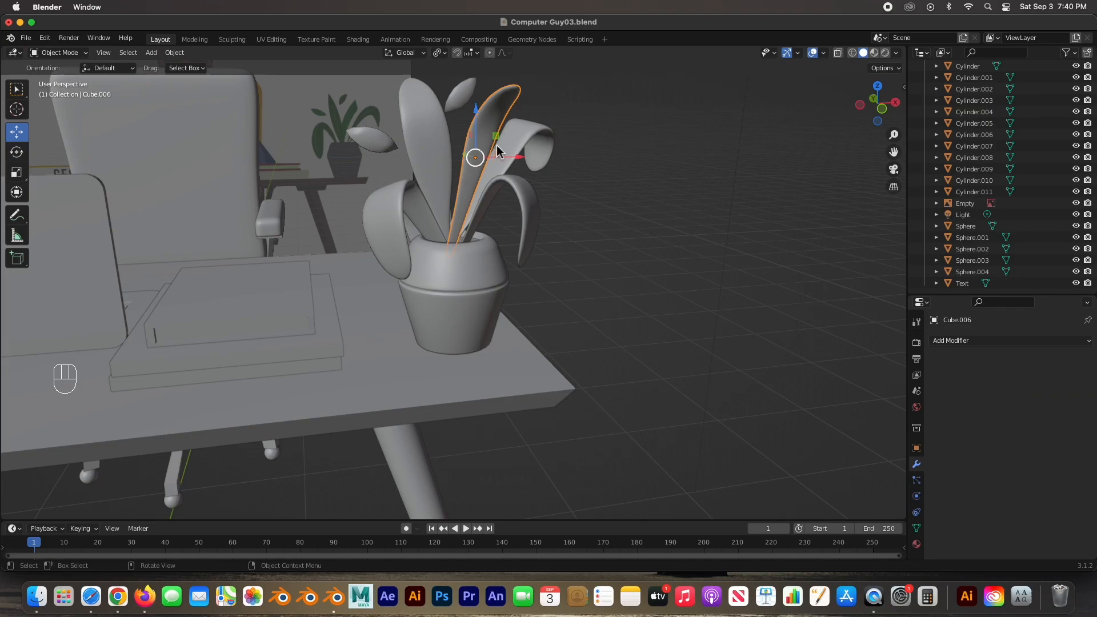
Apply the Subdivision modifier on the plant's three curled, drooping leaves and clear the selection
{"action": "left_click", "coordinate": [541, 138]}
{"action": "left_click", "coordinate": [1058, 360]}
{"action": "left_click", "coordinate": [1047, 374]}
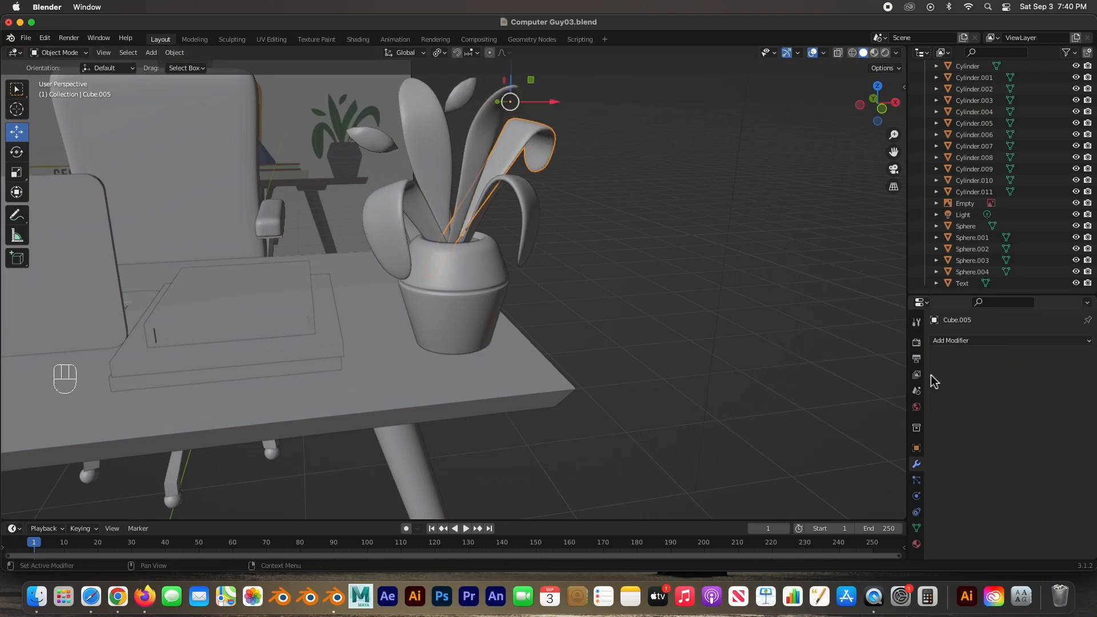
{"action": "left_click", "coordinate": [530, 225]}
{"action": "left_click", "coordinate": [1059, 359]}
{"action": "left_click", "coordinate": [1052, 374]}
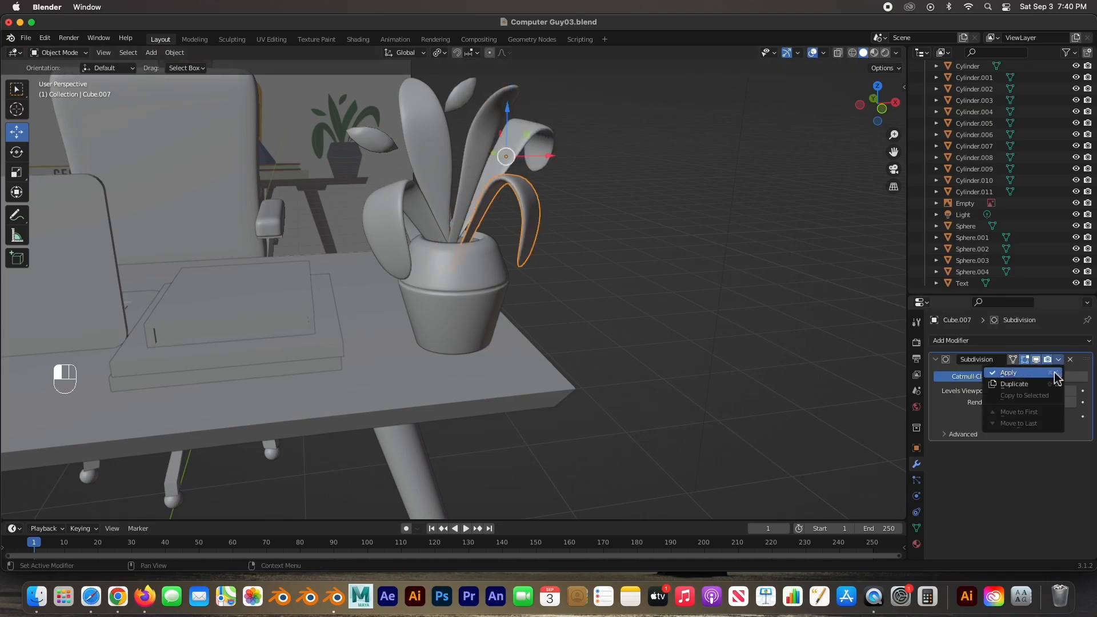
{"action": "left_click", "coordinate": [386, 197]}
{"action": "left_click", "coordinate": [1057, 359]}
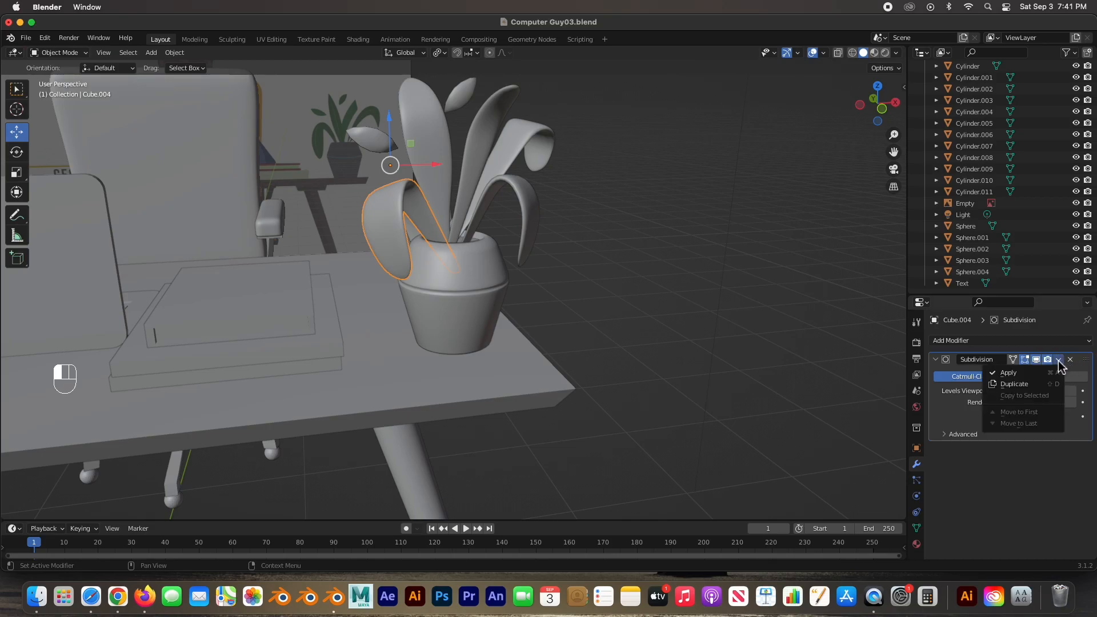
{"action": "left_click", "coordinate": [1051, 374]}
{"action": "key", "text": "alt+a"}
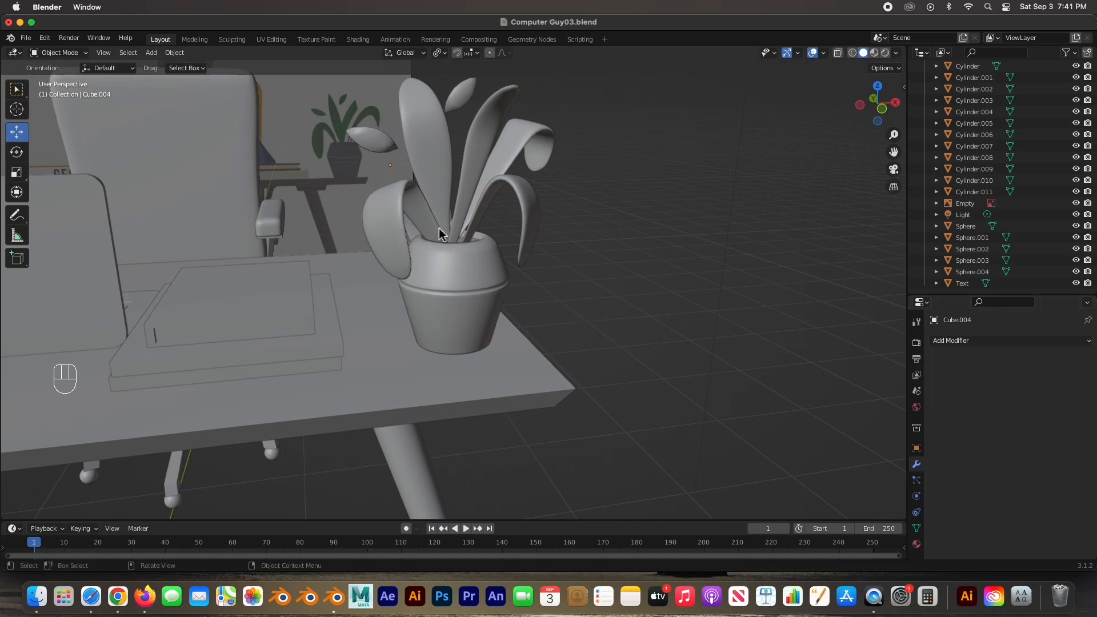
Check each of the five large leaves for remaining modifiers
{"action": "left_click", "coordinate": [435, 154]}
{"action": "left_click", "coordinate": [491, 118]}
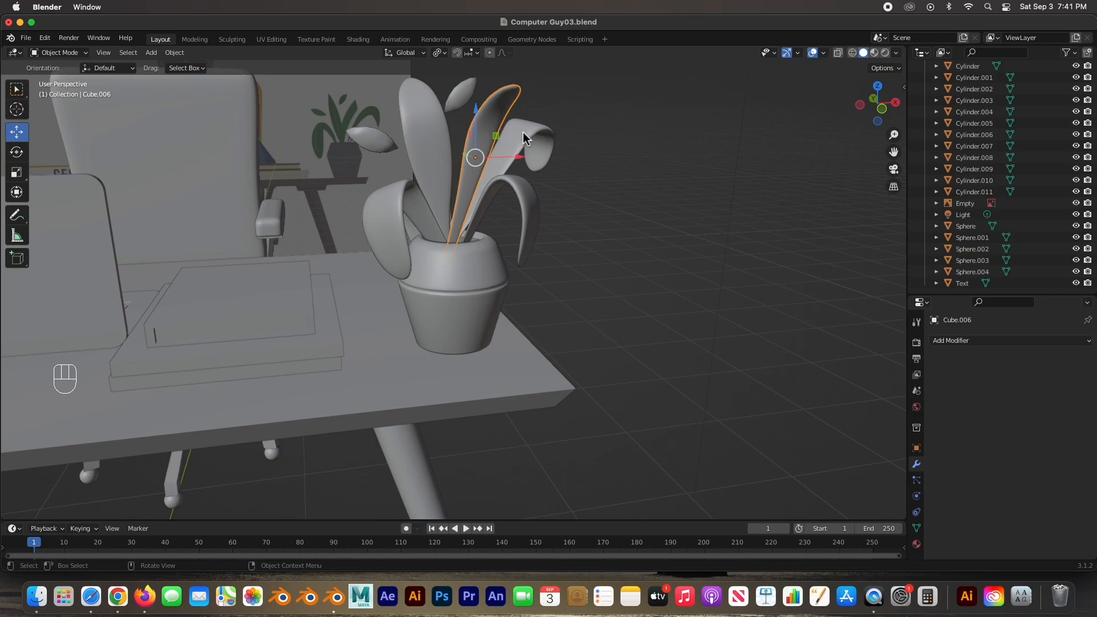
{"action": "left_click", "coordinate": [535, 134]}
{"action": "left_click", "coordinate": [531, 200]}
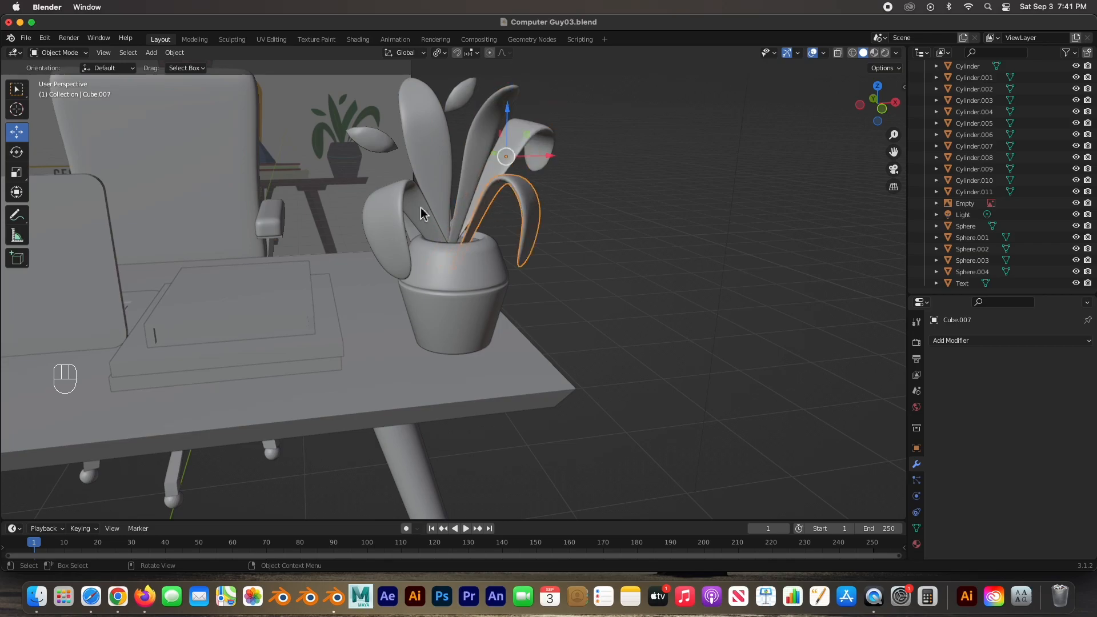
{"action": "left_click", "coordinate": [393, 213]}
Join all the plant's leaves and the soil cylinder into the flower pot as one object
{"action": "left_click", "coordinate": [461, 100]}
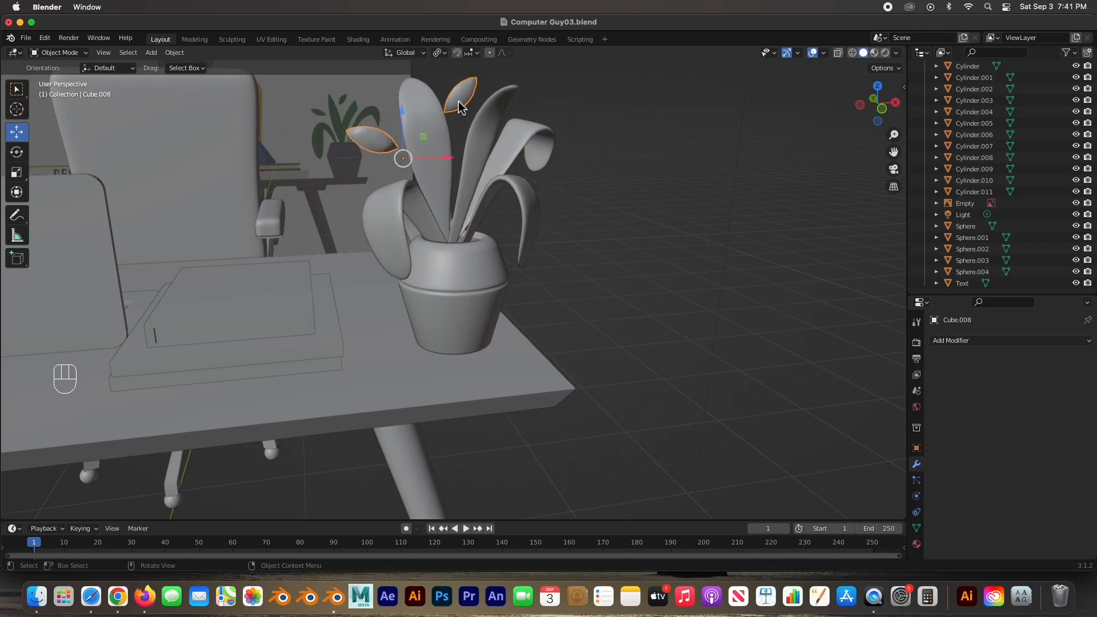
{"action": "left_click", "coordinate": [450, 130], "text": "shift"}
{"action": "left_click", "coordinate": [485, 129], "text": "shift"}
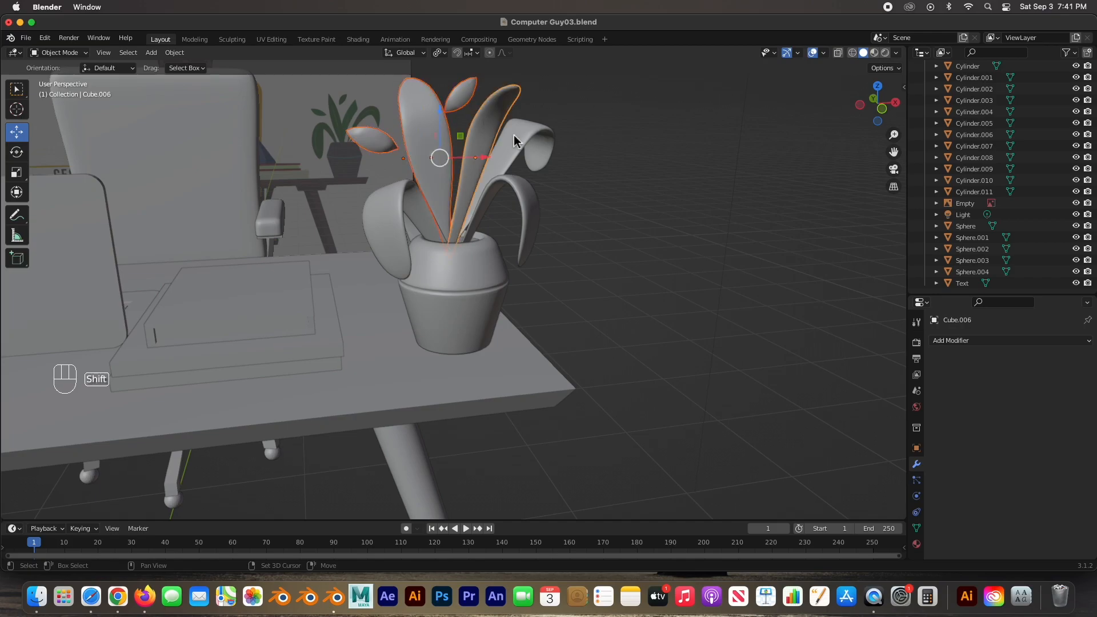
{"action": "left_click", "coordinate": [530, 149], "text": "shift"}
{"action": "left_click", "coordinate": [412, 209], "text": "shift"}
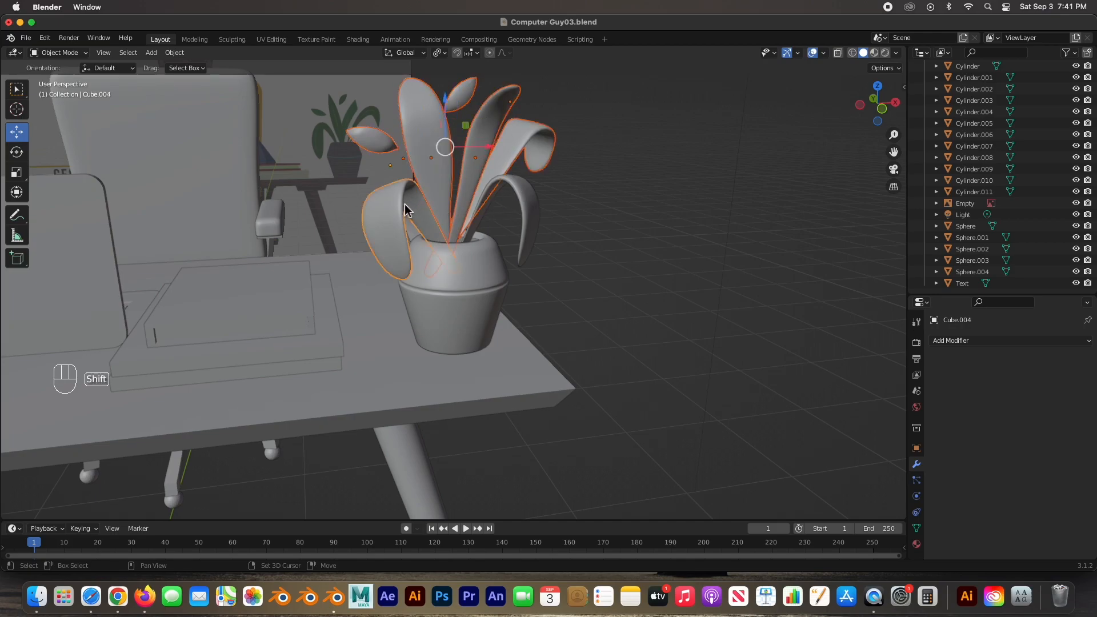
{"action": "left_click", "coordinate": [529, 236], "text": "shift"}
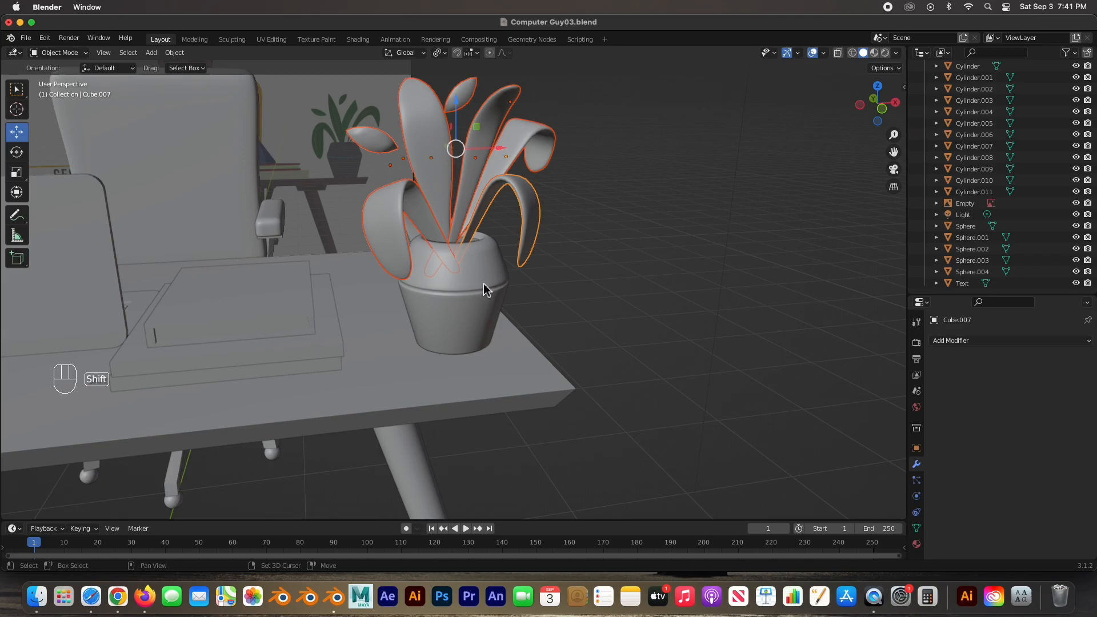
{"action": "scroll", "coordinate": [487, 246], "scroll_direction": "up", "scroll_amount": 4}
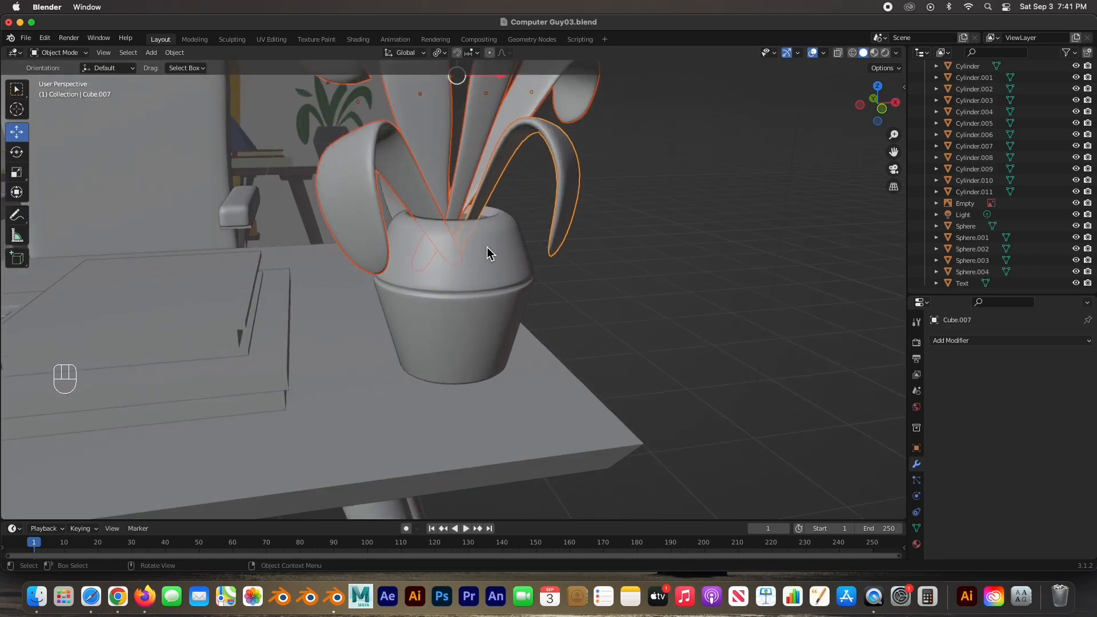
{"action": "middle_click_drag", "start_coordinate": [483, 221], "coordinate": [488, 269], "text": "shift"}
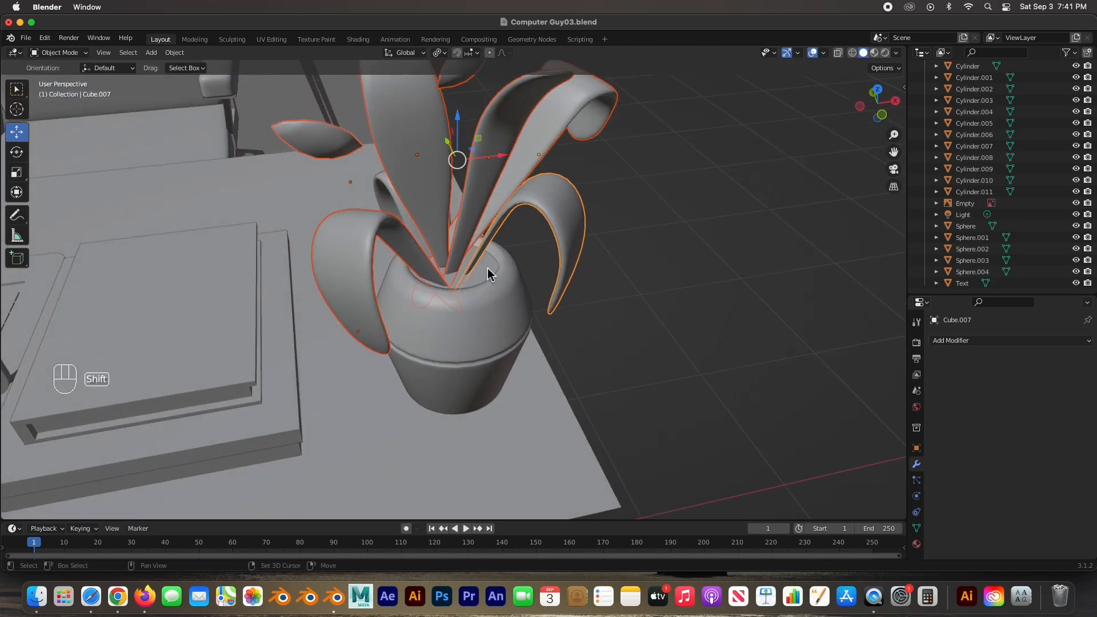
{"action": "left_click", "coordinate": [487, 268], "text": "shift"}
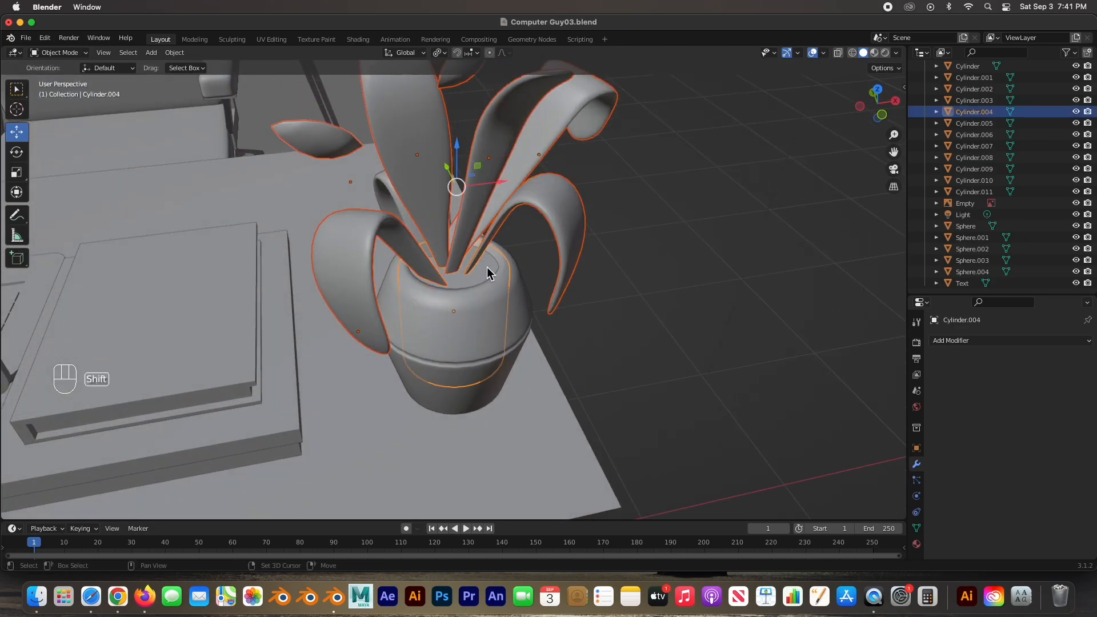
{"action": "left_click", "coordinate": [523, 316], "text": "shift"}
{"action": "middle_click_drag", "start_coordinate": [649, 337], "coordinate": [532, 331]}
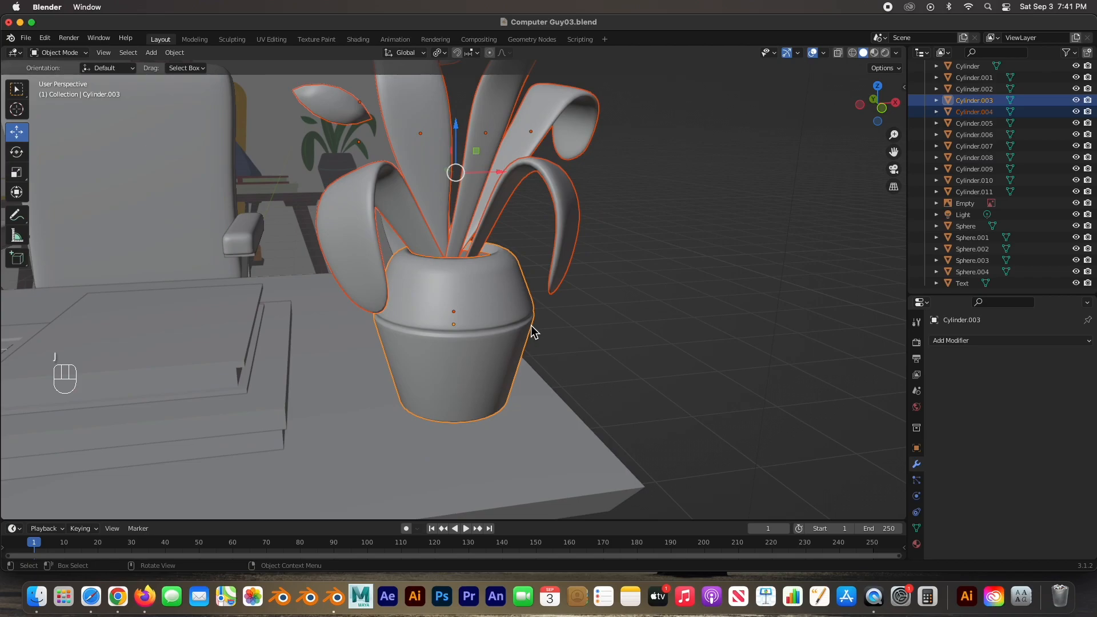
{"action": "key", "text": "super+j"}
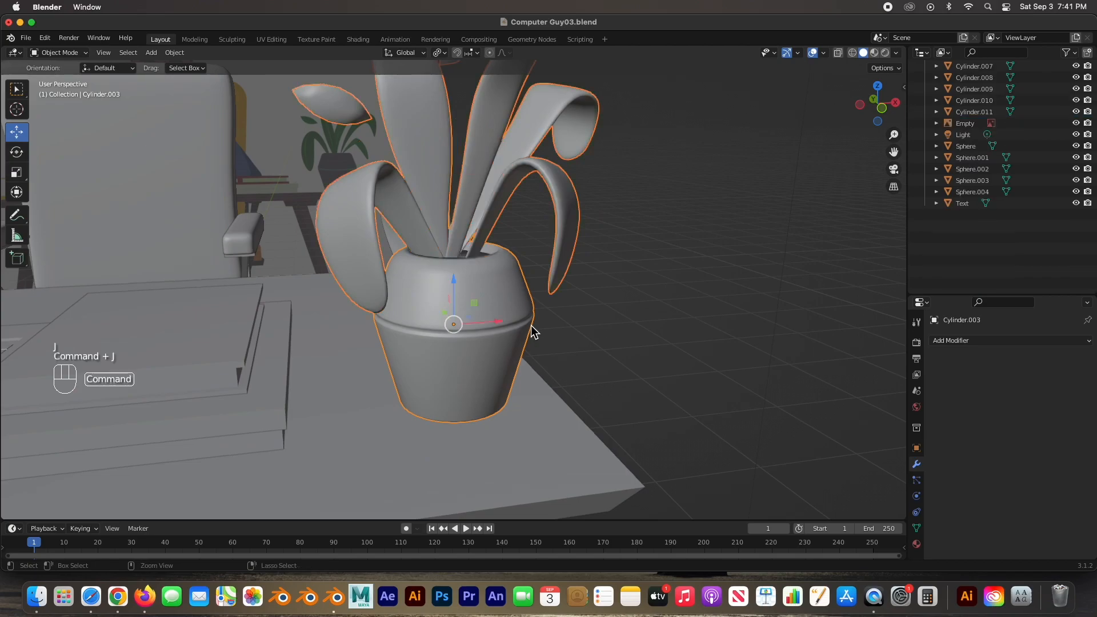
Test the joined plant by moving it off the desk to find left-behind leaves, and undo the move
{"action": "scroll", "coordinate": [606, 295], "scroll_direction": "down", "scroll_amount": 2}
{"action": "middle_click_drag", "start_coordinate": [602, 294], "coordinate": [526, 282]}
{"action": "key", "text": "g"}
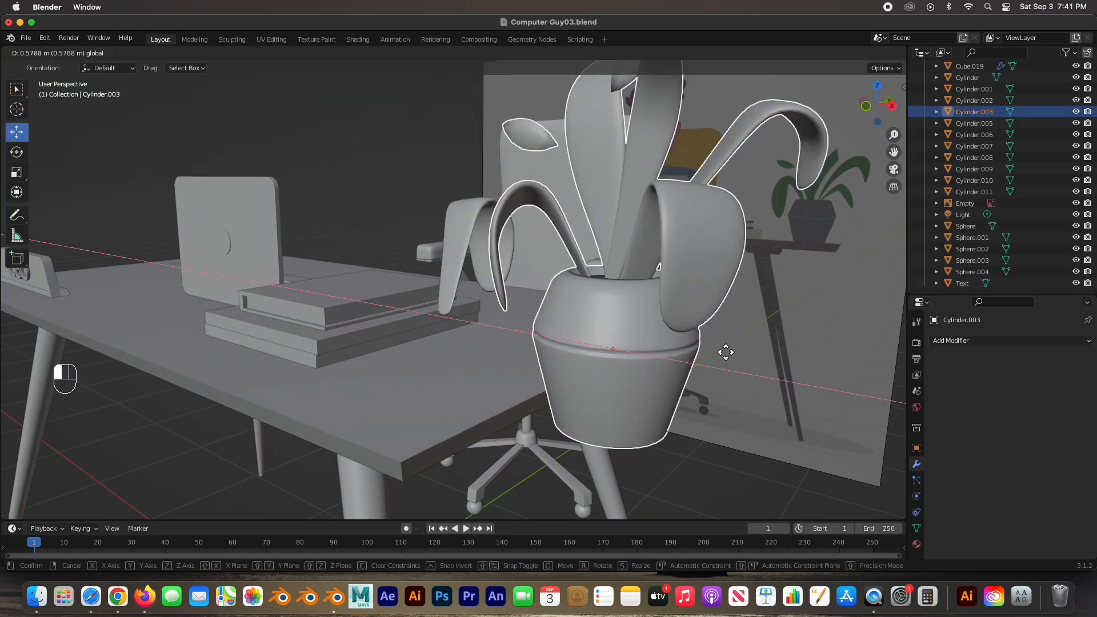
{"action": "left_click", "coordinate": [797, 365]}
{"action": "key", "text": "super+z"}
{"action": "middle_click_drag", "start_coordinate": [781, 355], "coordinate": [577, 291]}
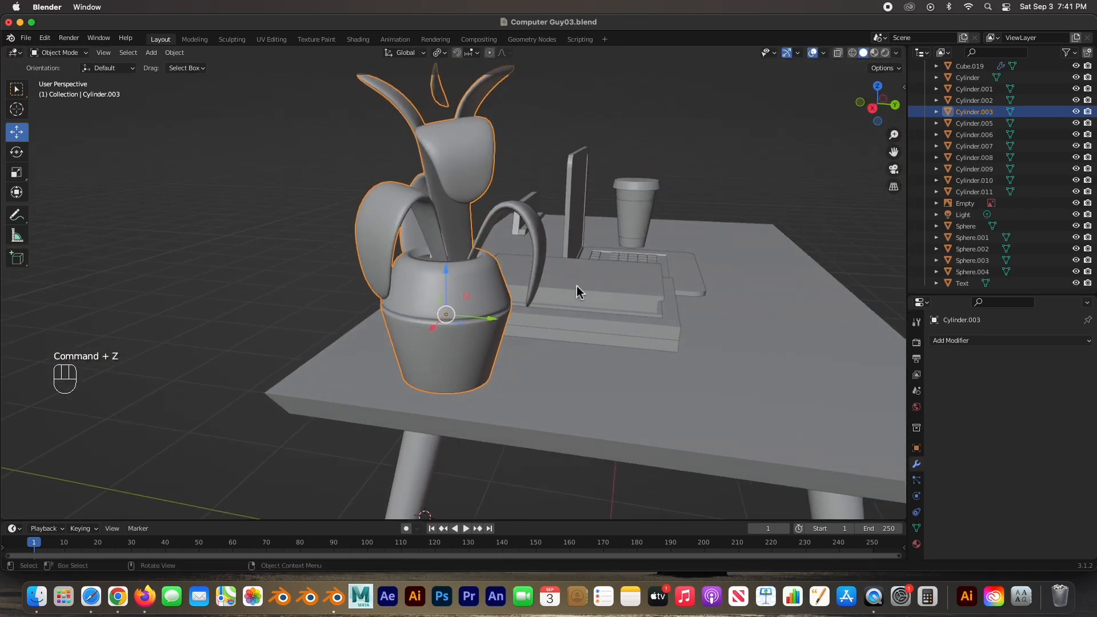
Apply the Subdivision modifier on the plant's remaining separate leaf and join that leaf into the flower pot object
{"action": "left_click", "coordinate": [537, 241]}
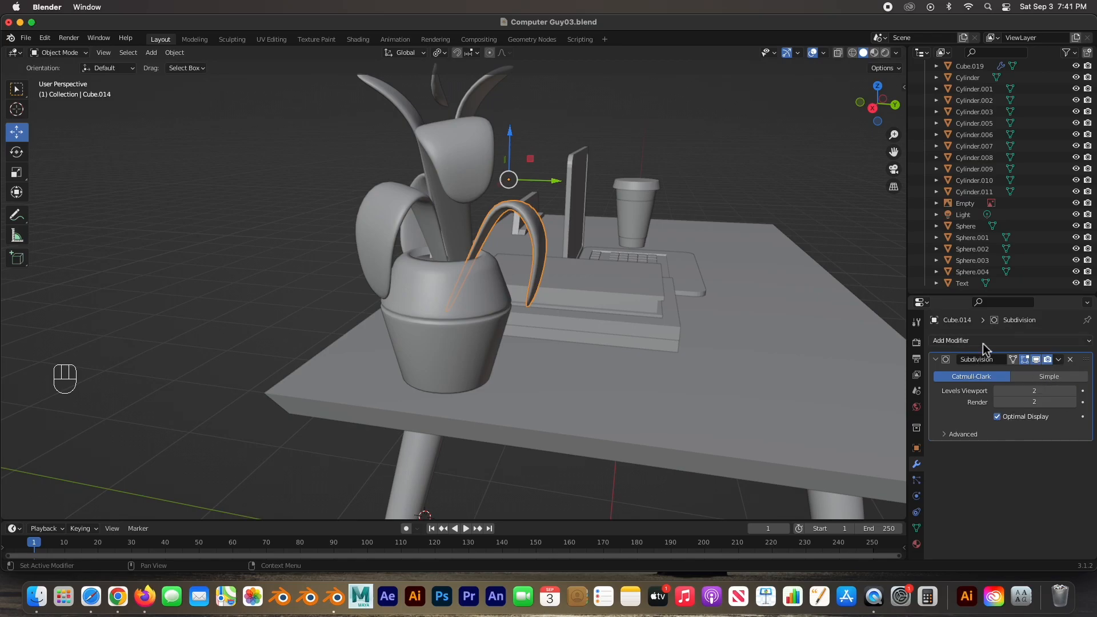
{"action": "left_click", "coordinate": [1059, 360]}
{"action": "left_click", "coordinate": [1051, 377]}
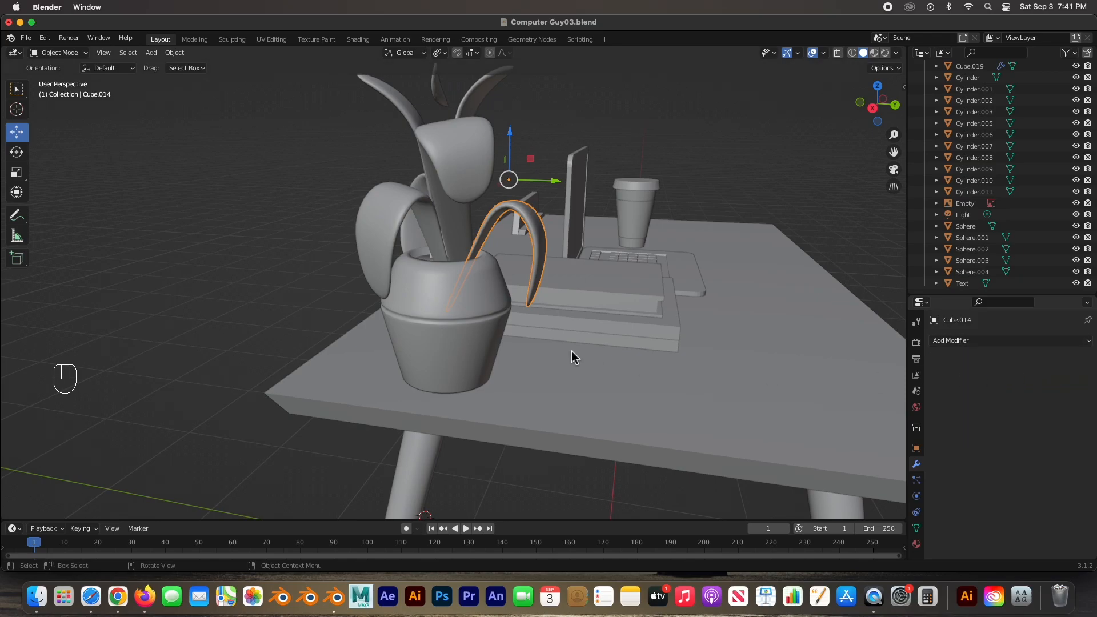
{"action": "left_click", "coordinate": [433, 303], "text": "shift"}
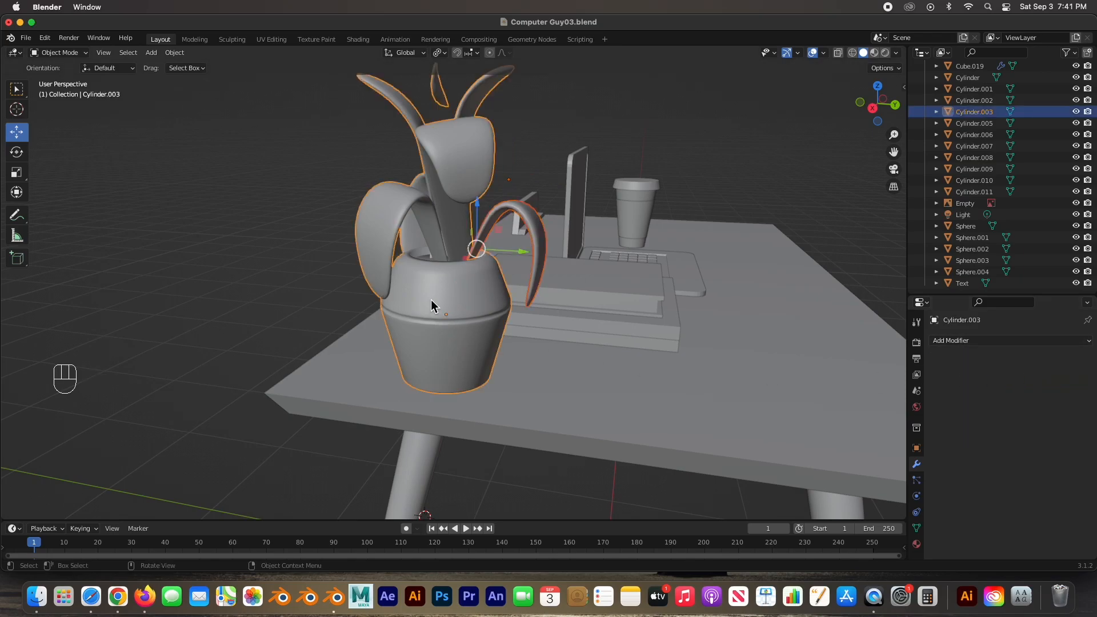
{"action": "key", "text": "super+j"}
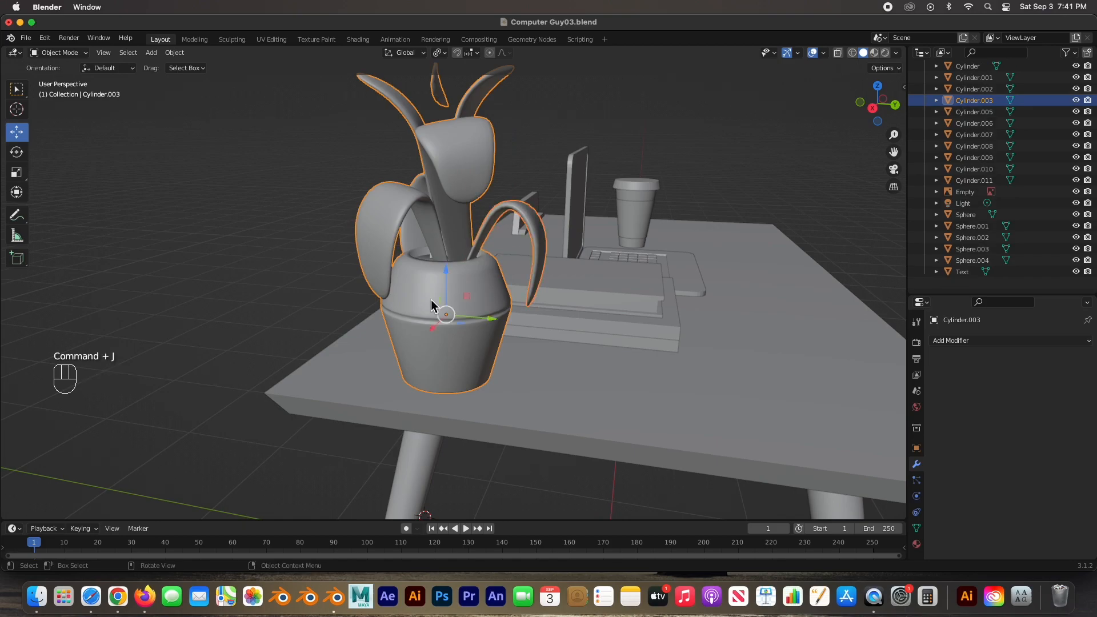
Drag the completed plant sideways to check that all its parts travel together, and undo the move
{"action": "middle_click_drag", "start_coordinate": [434, 303], "coordinate": [533, 307]}
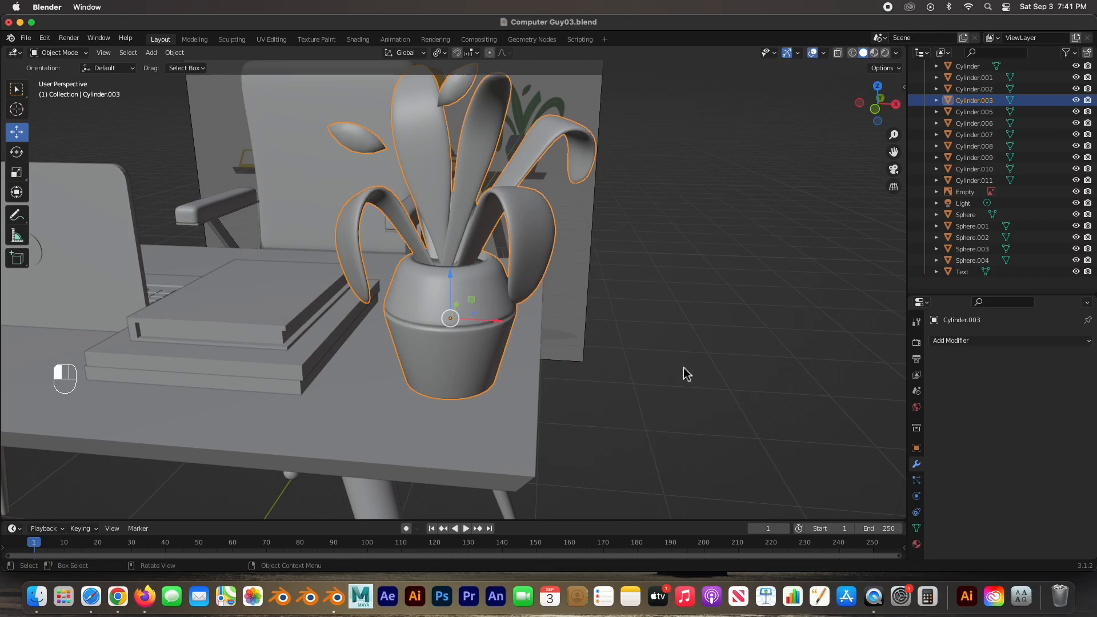
{"action": "key", "text": "super+z"}
{"action": "left_click", "coordinate": [462, 328]}
{"action": "left_click_drag", "start_coordinate": [489, 320], "coordinate": [842, 342]}
{"action": "key", "text": "super+z"}
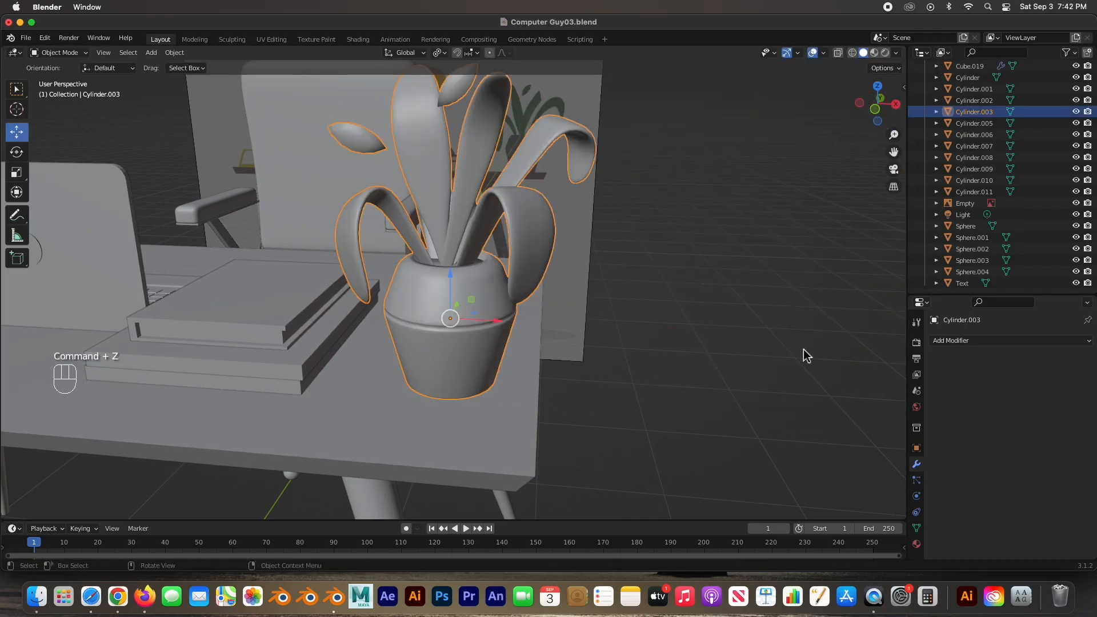
Rename the joined plant object as Plant and hide it in the scene
{"action": "double_click", "coordinate": [974, 112]}
{"action": "scroll", "coordinate": [977, 143], "scroll_direction": "up", "scroll_amount": 3}
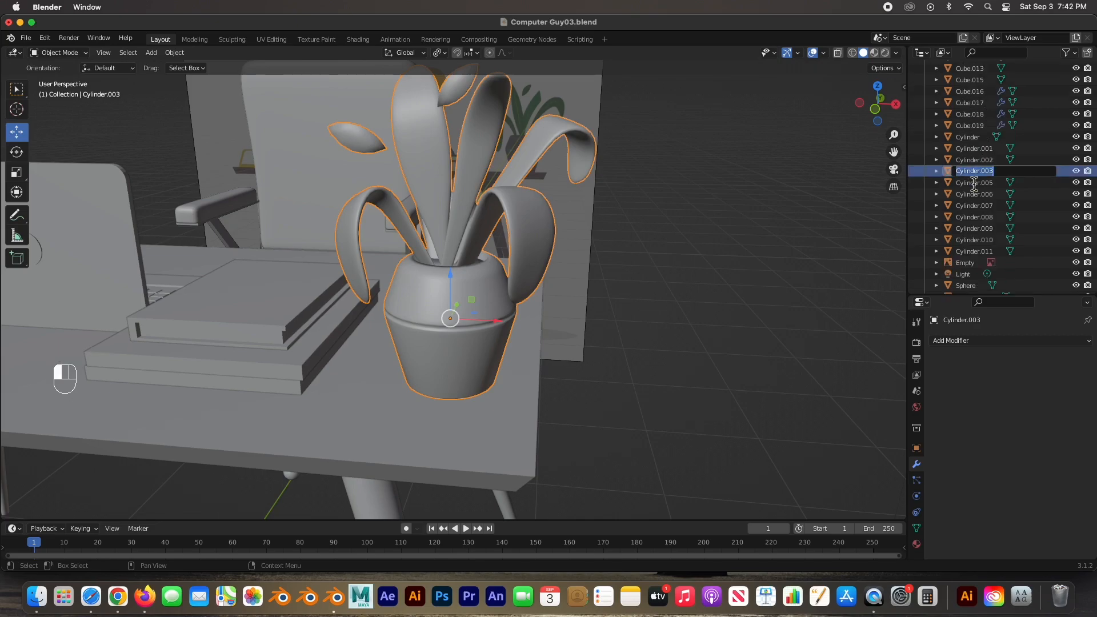
{"action": "type", "text": "Plant"}
{"action": "key", "text": "Return"}
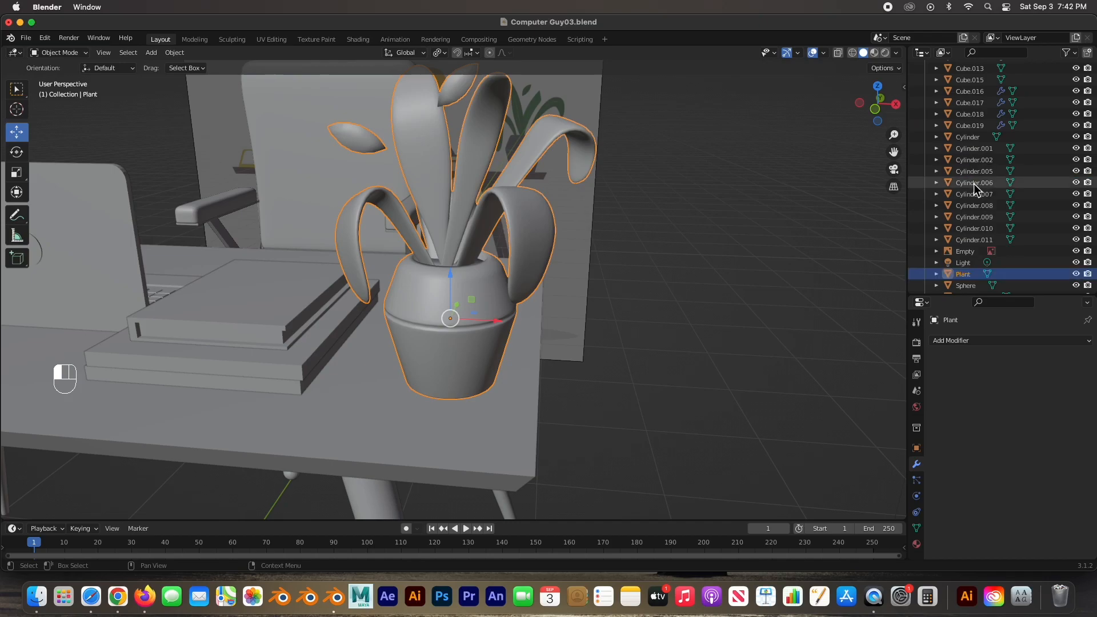
{"action": "left_click", "coordinate": [413, 316]}
{"action": "left_click", "coordinate": [430, 298]}
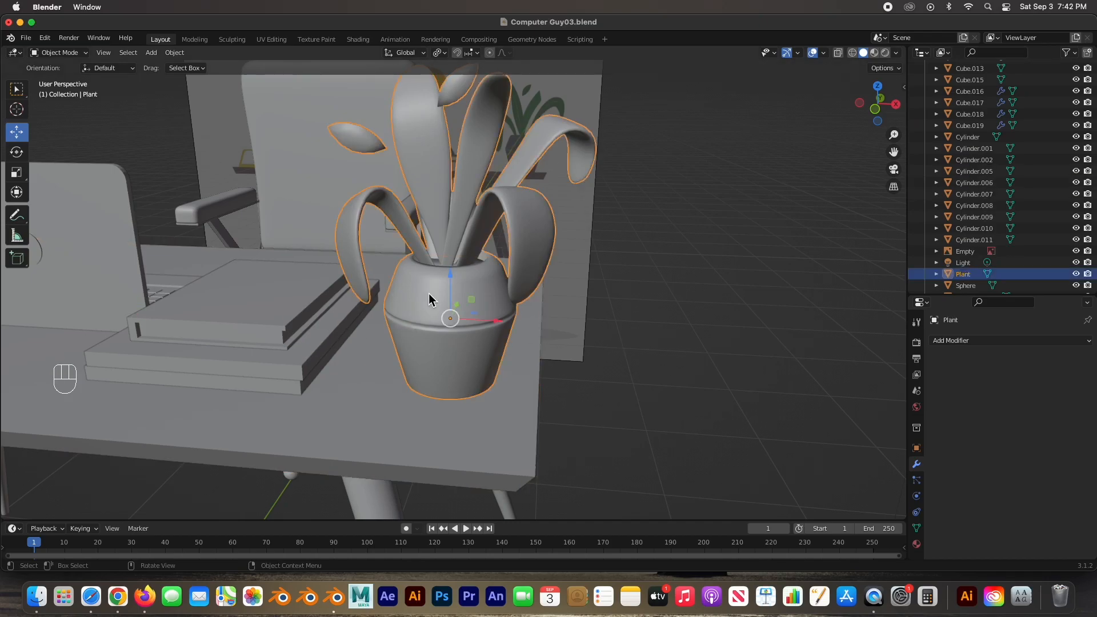
{"action": "key", "text": "h"}
Rename the uppermost book of the pile on the desk as Book and hide it
{"action": "scroll", "coordinate": [414, 307], "scroll_direction": "down", "scroll_amount": 5}
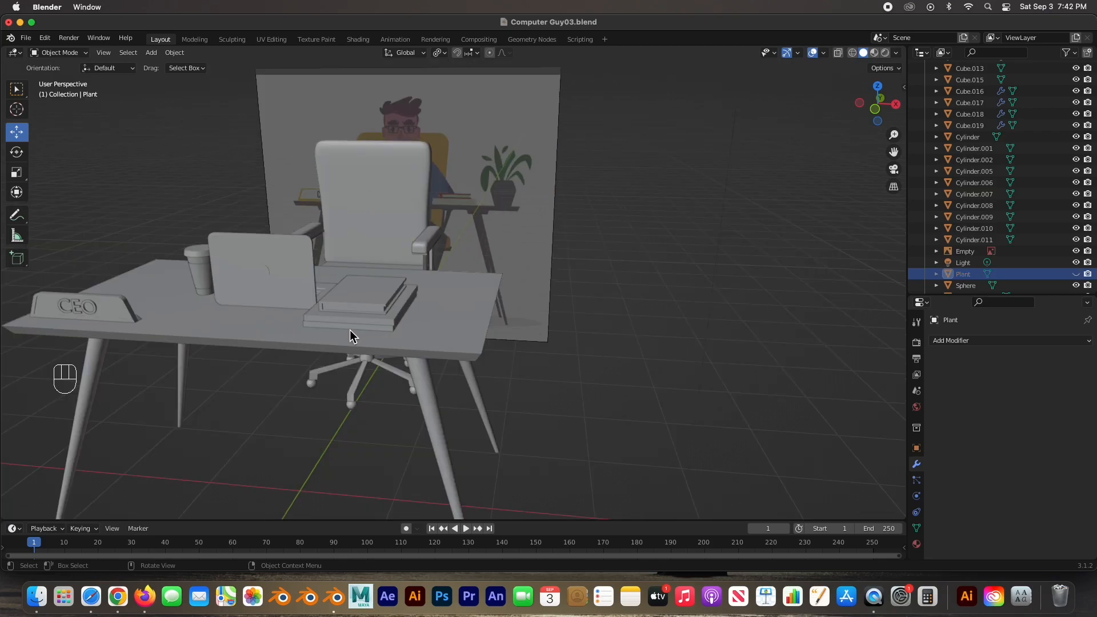
{"action": "left_click", "coordinate": [381, 307]}
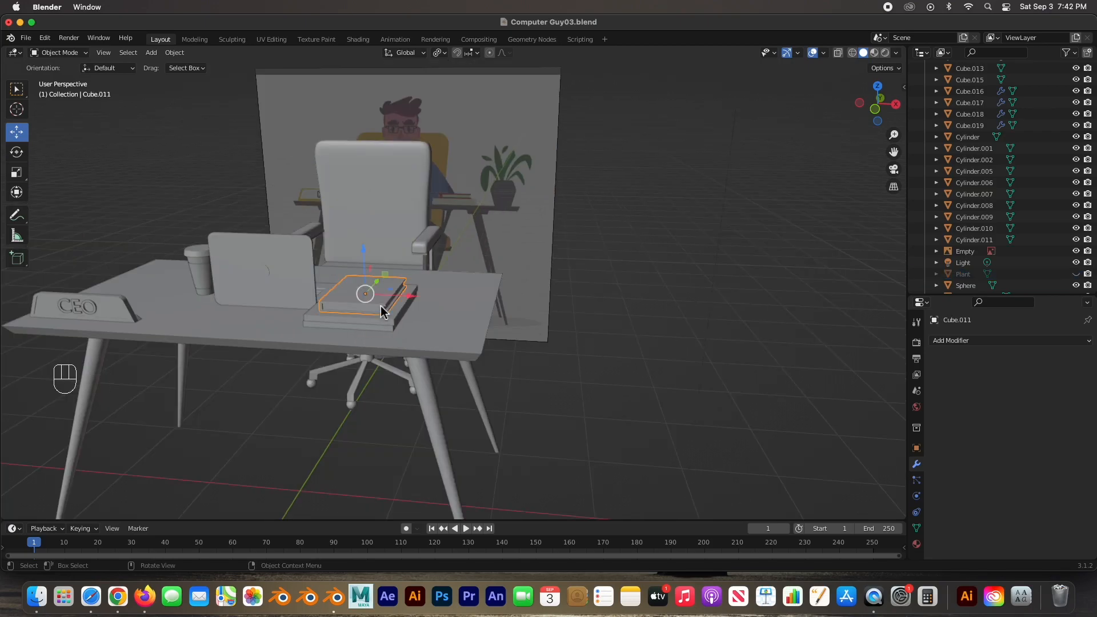
{"action": "scroll", "coordinate": [1040, 245], "scroll_direction": "down", "scroll_amount": 3}
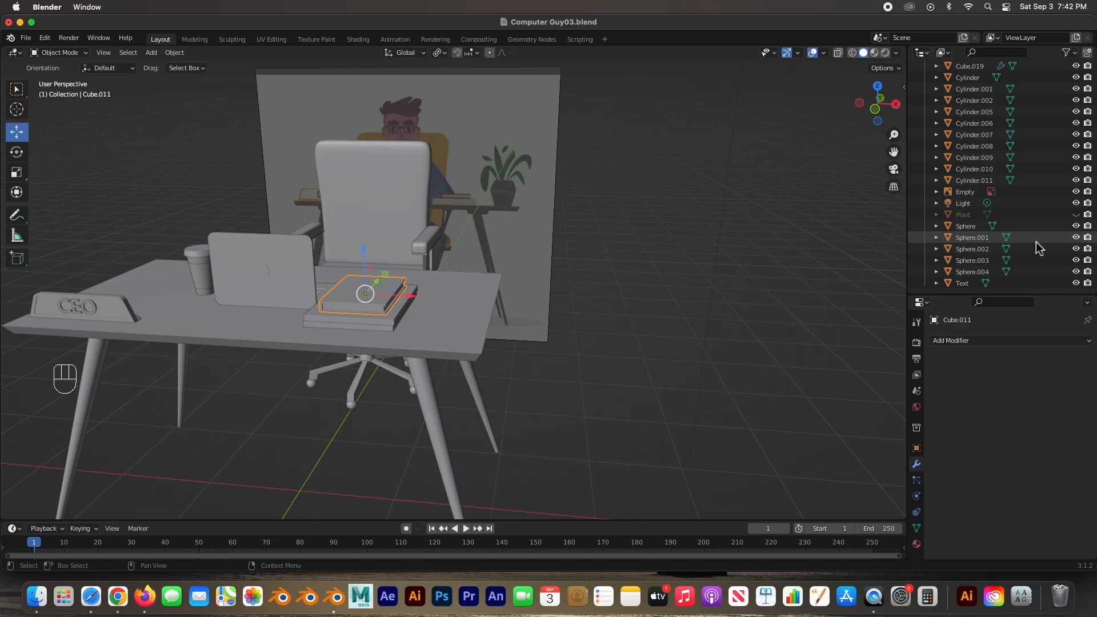
{"action": "scroll", "coordinate": [1005, 189], "scroll_direction": "up", "scroll_amount": 8}
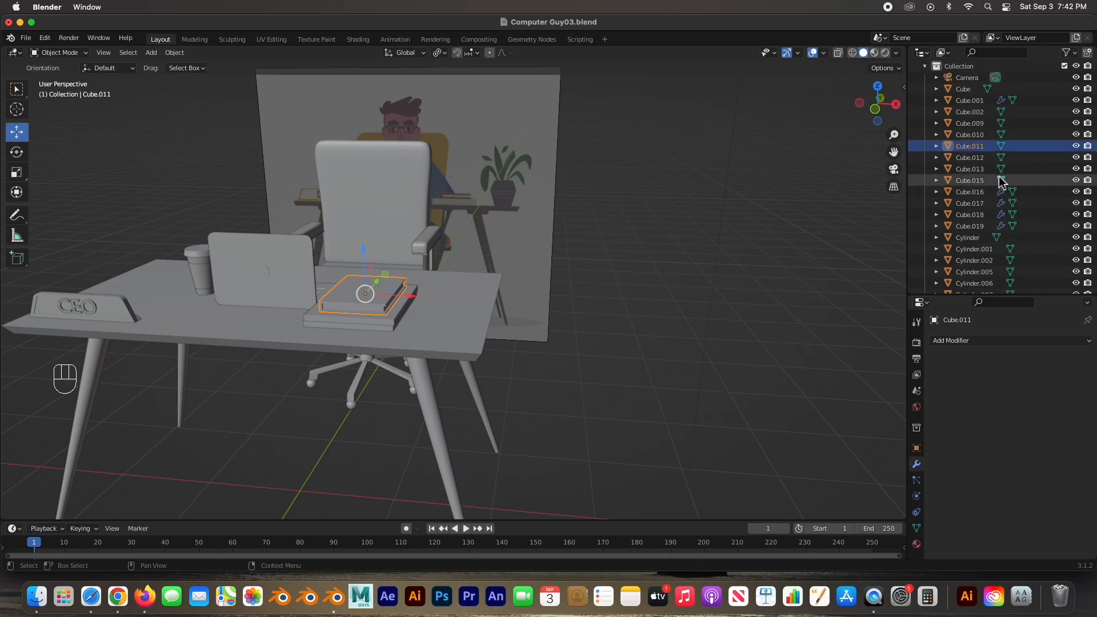
{"action": "scroll", "coordinate": [973, 147], "scroll_direction": "up", "scroll_amount": 1}
{"action": "double_click", "coordinate": [973, 158]}
{"action": "type", "text": "Book"}
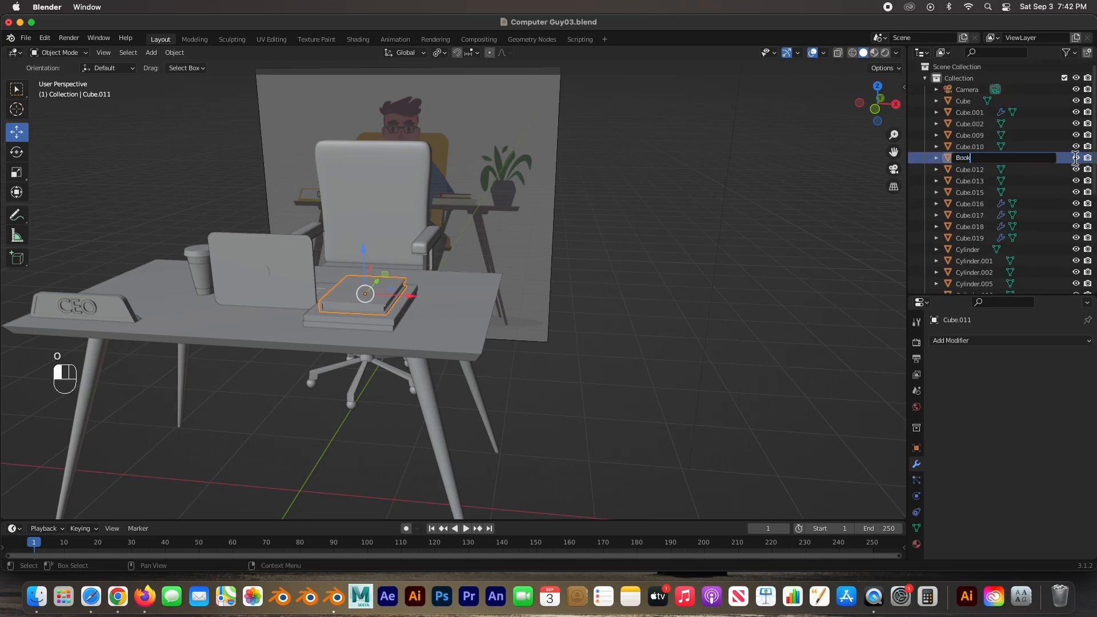
{"action": "key", "text": "Return"}
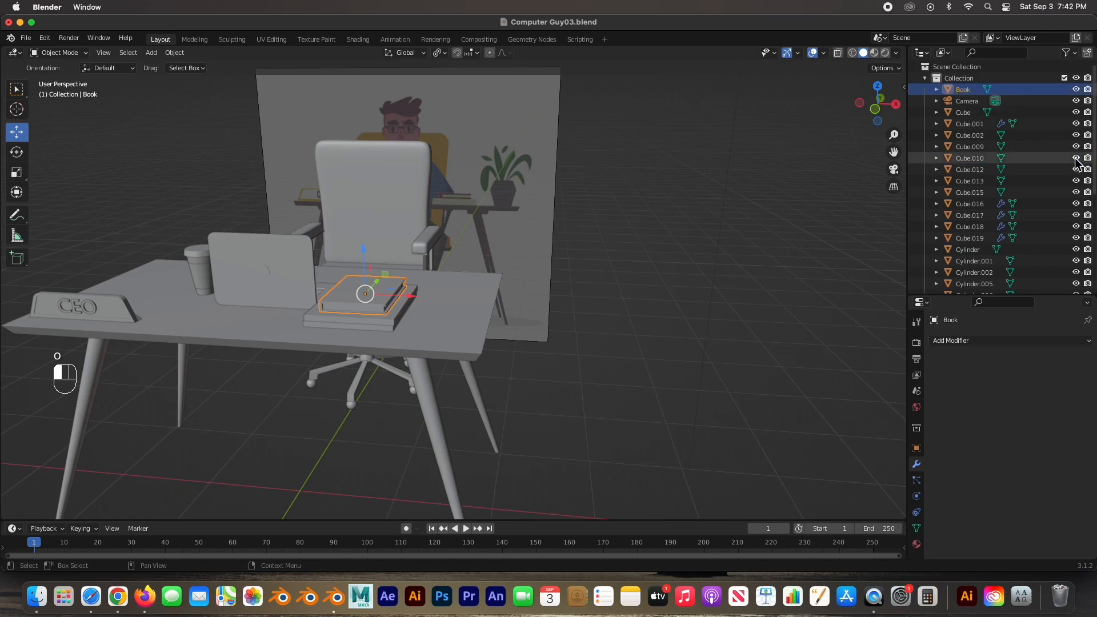
{"action": "key", "text": "h"}
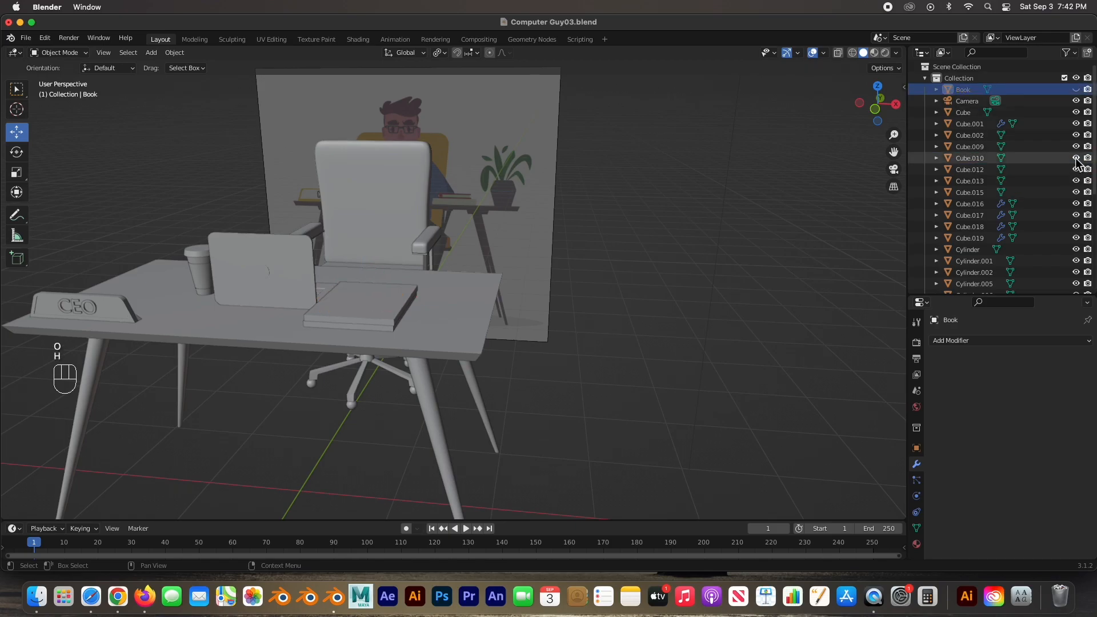
Rename the upper of the two remaining slabs in the pile as Stack 01 and hide it
{"action": "left_click", "coordinate": [356, 320]}
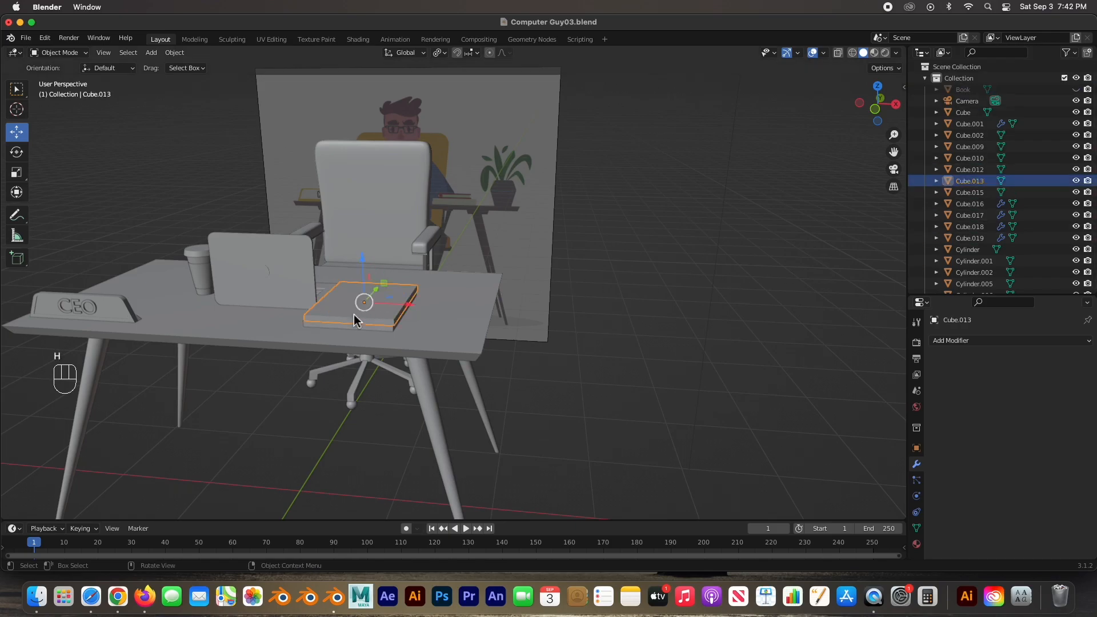
{"action": "double_click", "coordinate": [986, 180]}
{"action": "type", "text": "St"}
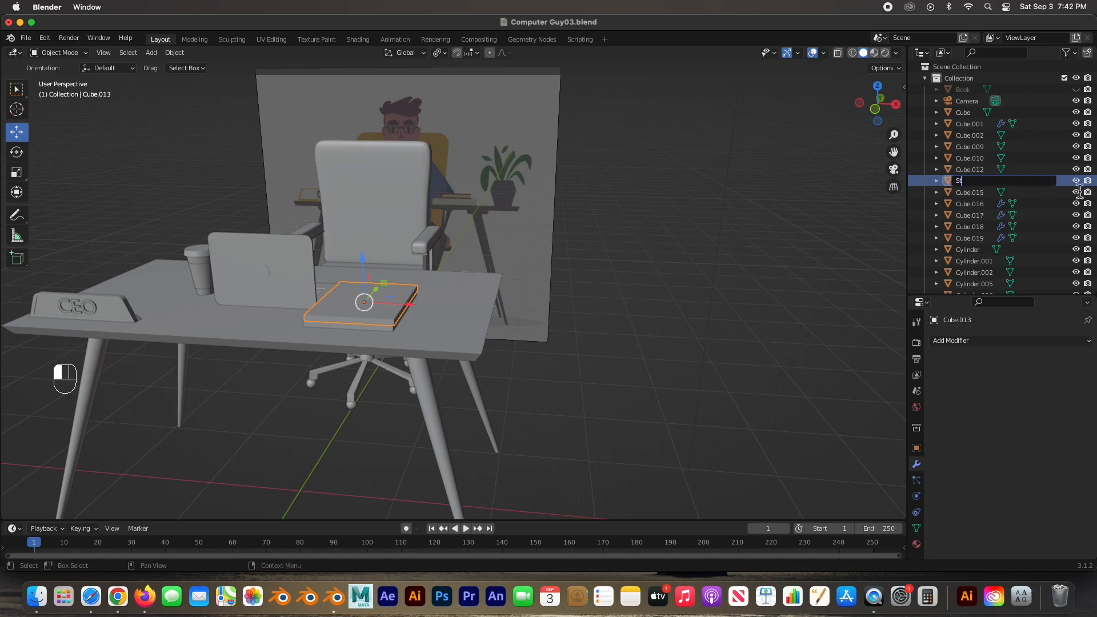
{"action": "type", "text": "ack 0"}
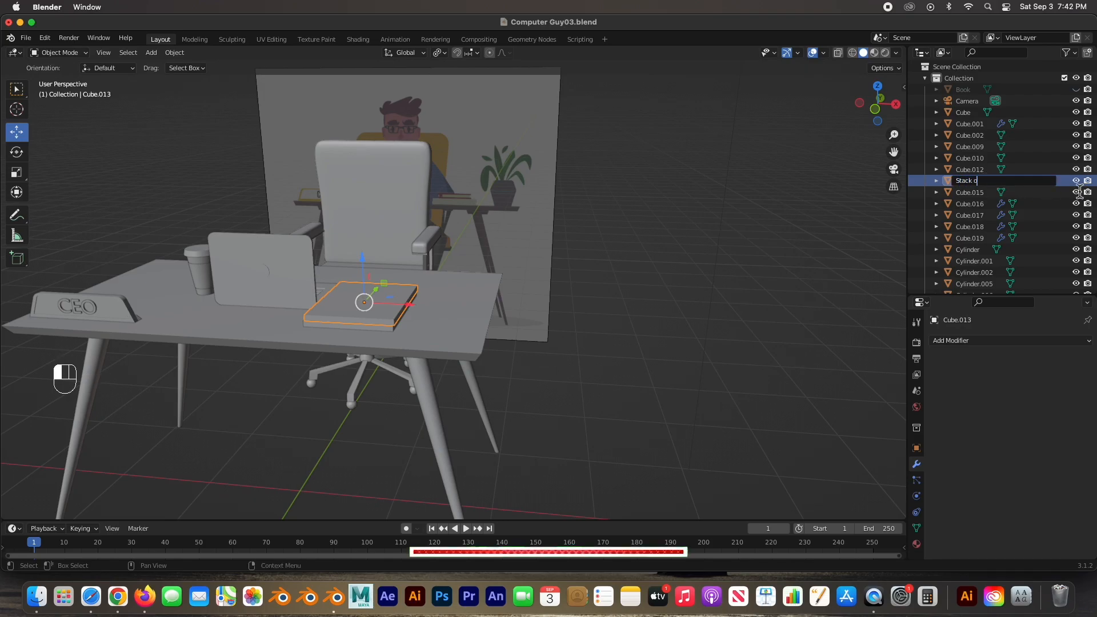
{"action": "type", "text": "1"}
{"action": "key", "text": "Return"}
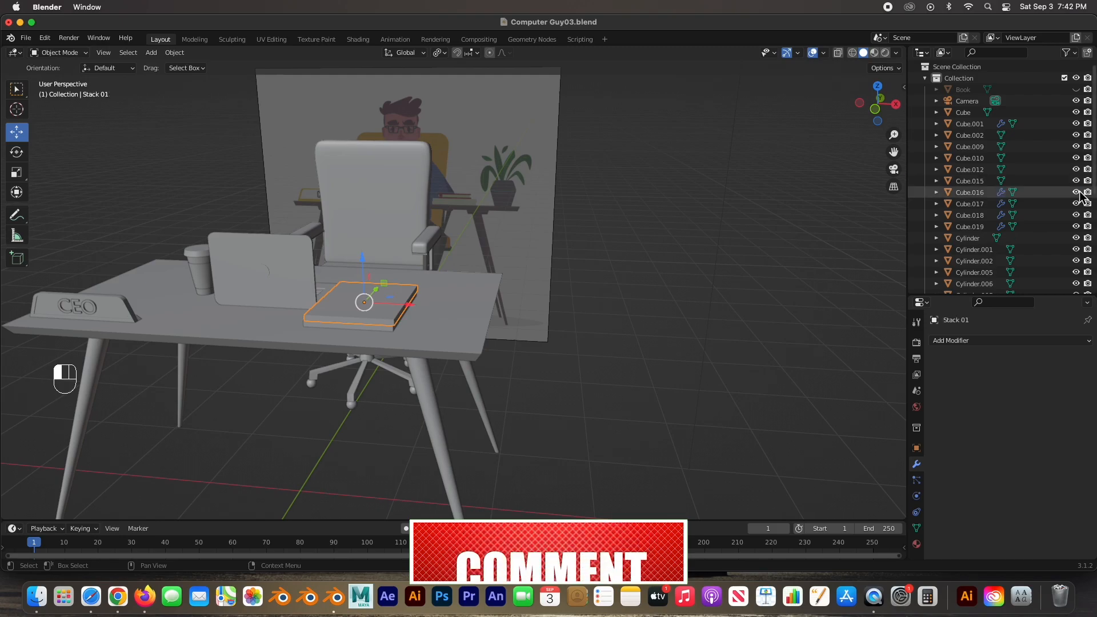
{"action": "key", "text": "h"}
Rename the last slab lying on the desk as Stack 02 and hide it
{"action": "left_click", "coordinate": [357, 313]}
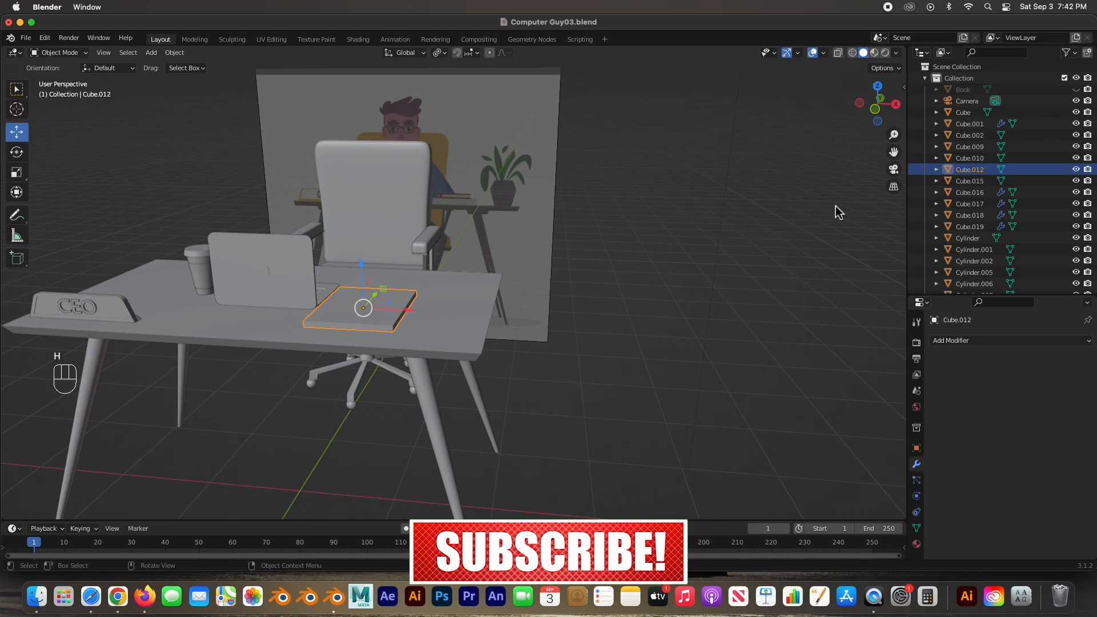
{"action": "double_click", "coordinate": [965, 169]}
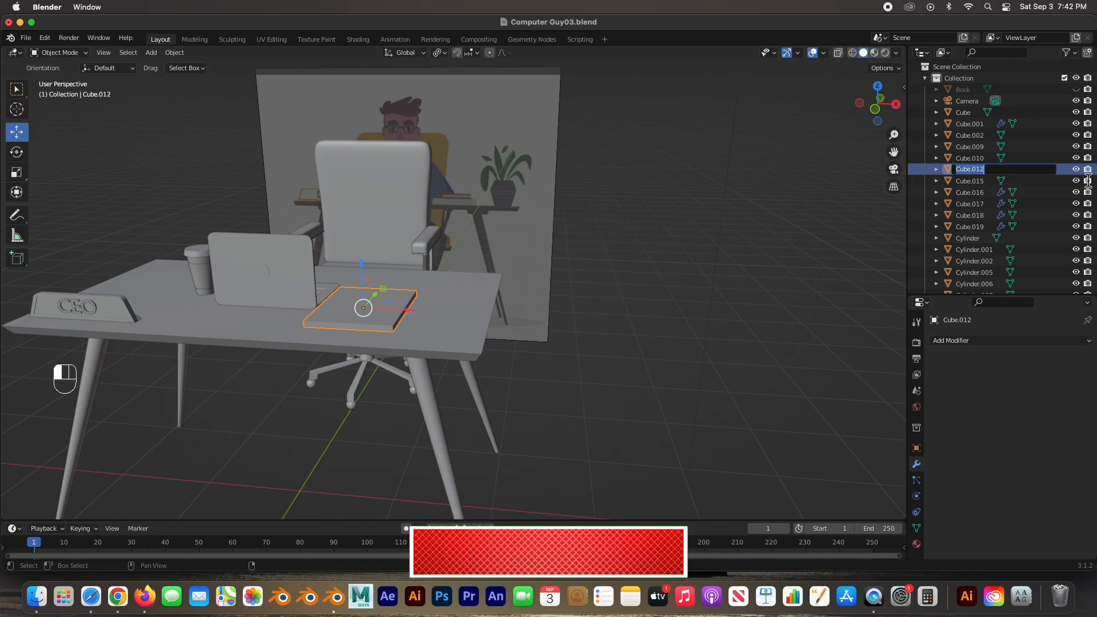
{"action": "type", "text": "Stack 02"}
{"action": "key", "text": "Return"}
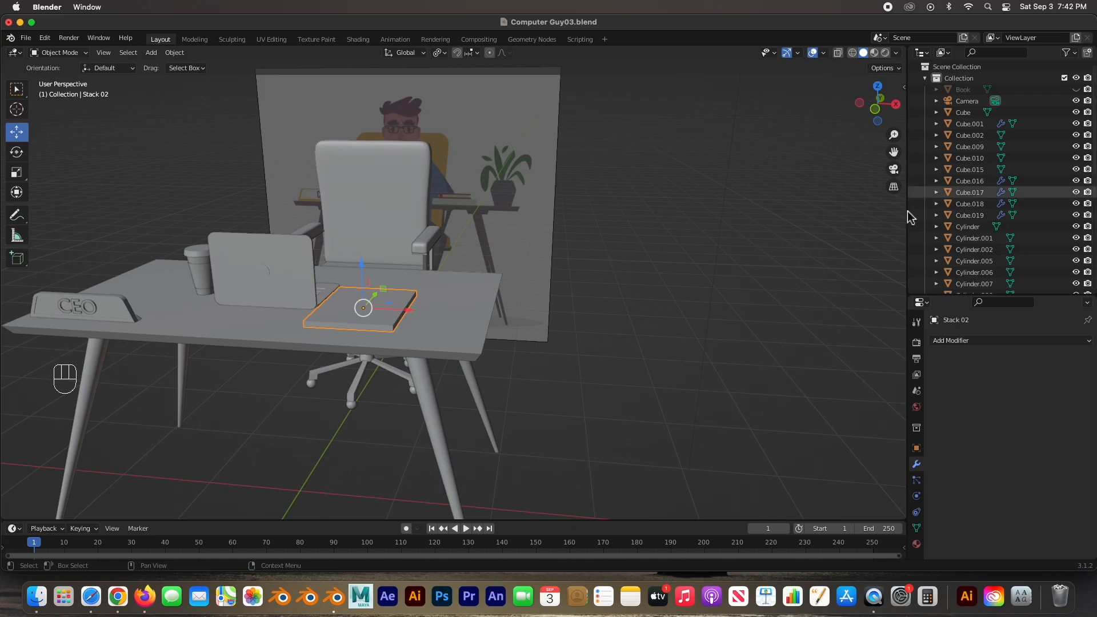
{"action": "key", "text": "h"}
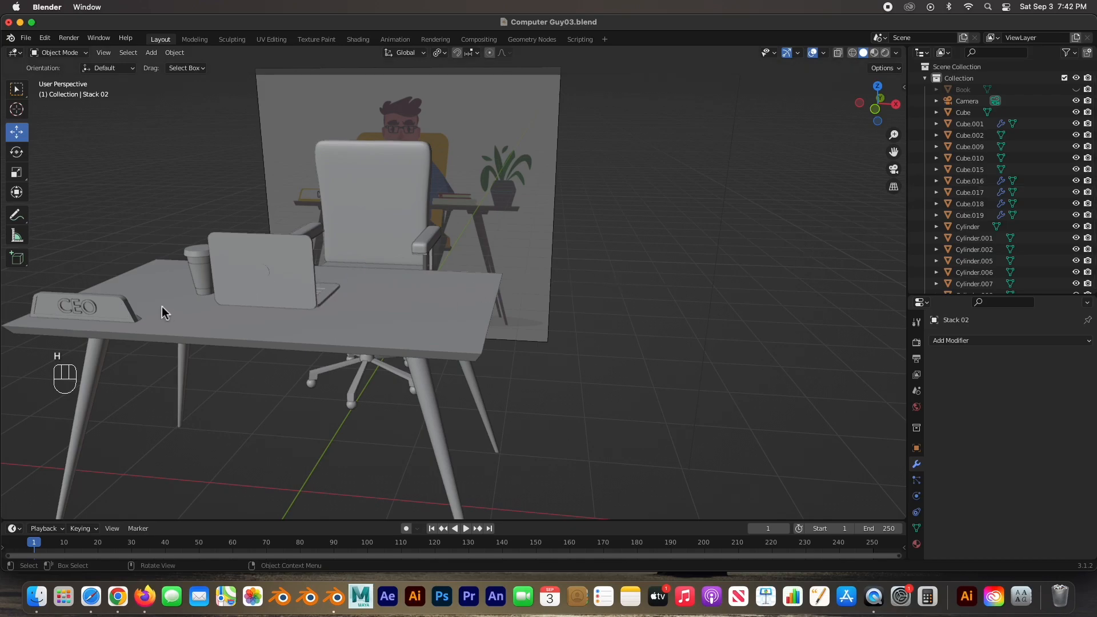
Join the CEO text into the nameplate as one object
{"action": "left_click", "coordinate": [116, 313]}
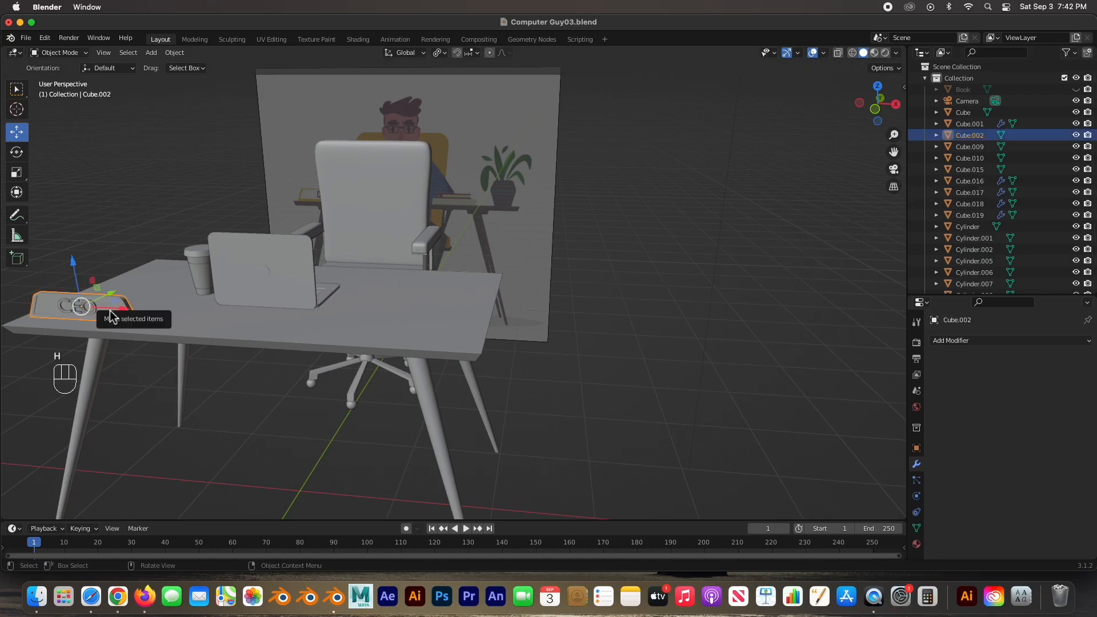
{"action": "key", "text": "KP_Decimal"}
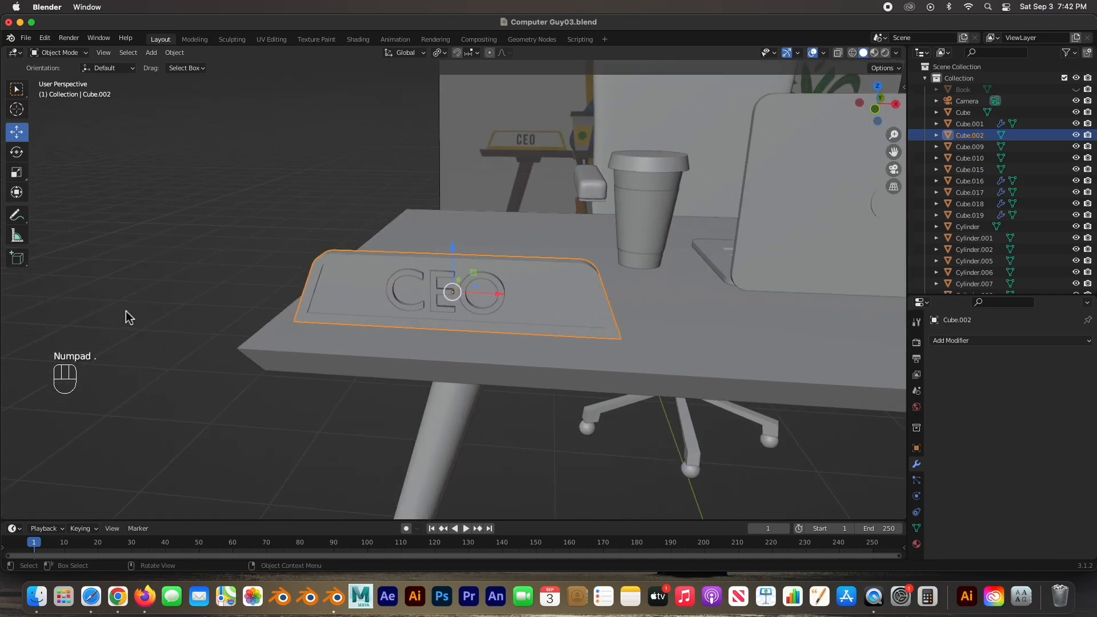
{"action": "middle_click_drag", "start_coordinate": [224, 302], "coordinate": [384, 301], "text": "shift"}
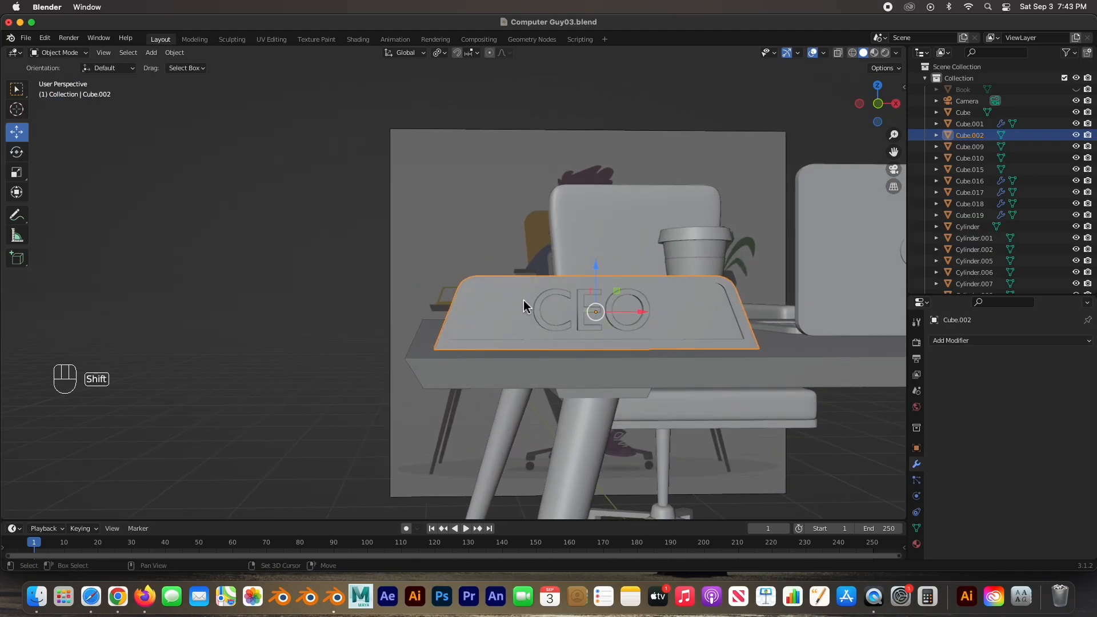
{"action": "left_click", "coordinate": [547, 298], "text": "shift"}
{"action": "left_click", "coordinate": [562, 296]}
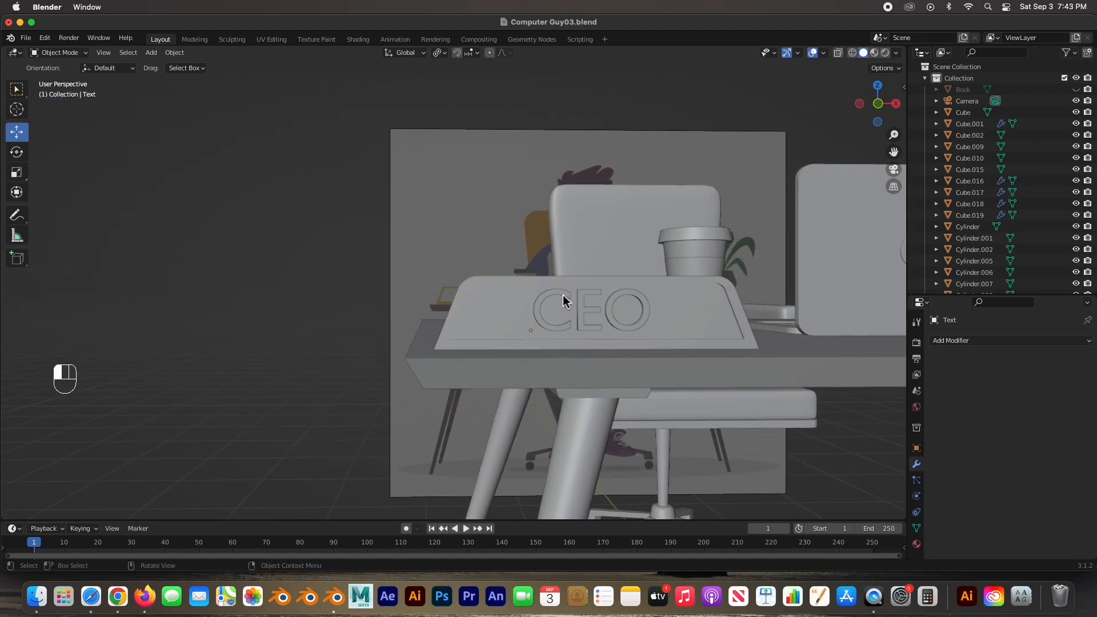
{"action": "left_click", "coordinate": [490, 310], "text": "shift"}
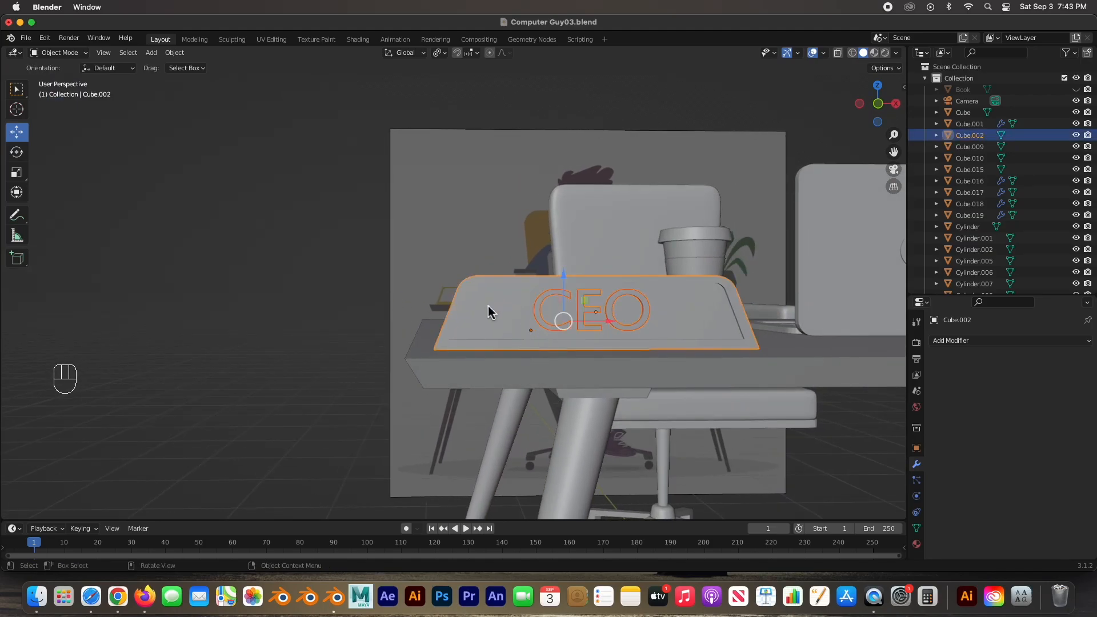
{"action": "key", "text": "super"}
{"action": "key", "text": "super+j"}
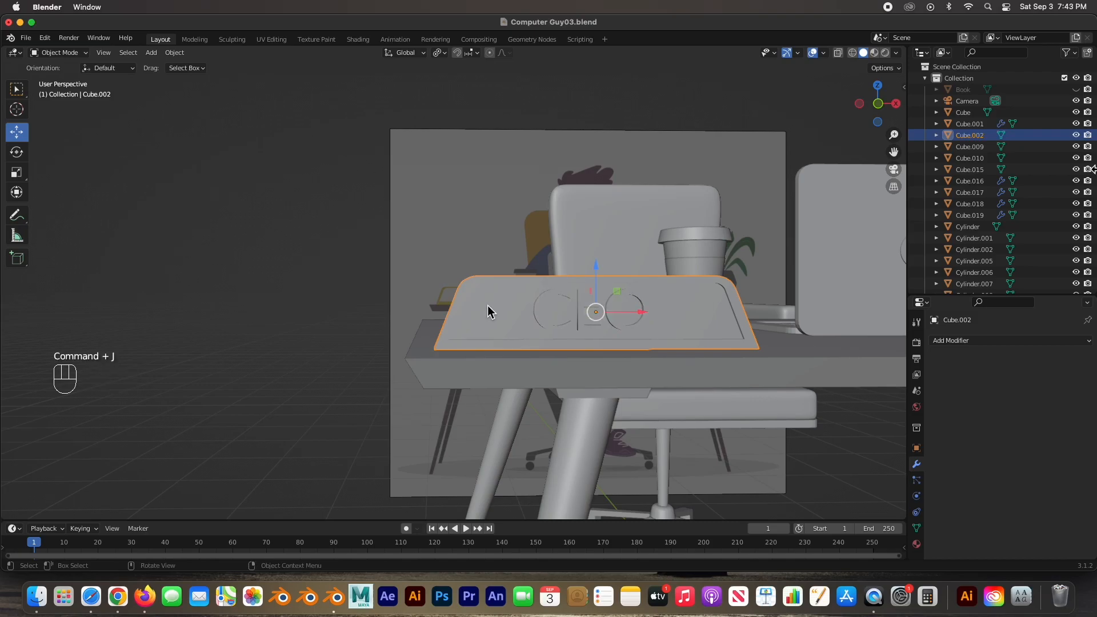
Rename the joined CEO nameplate as Name and hide it
{"action": "double_click", "coordinate": [970, 134]}
{"action": "type", "text": "Name"}
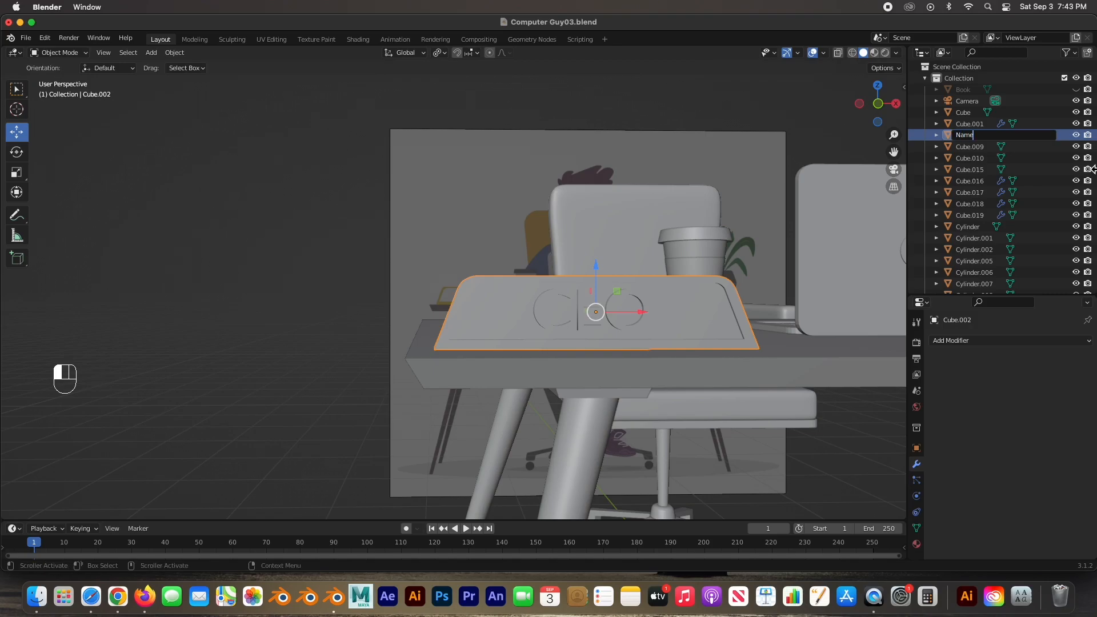
{"action": "key", "text": "Return"}
{"action": "key", "text": "h"}
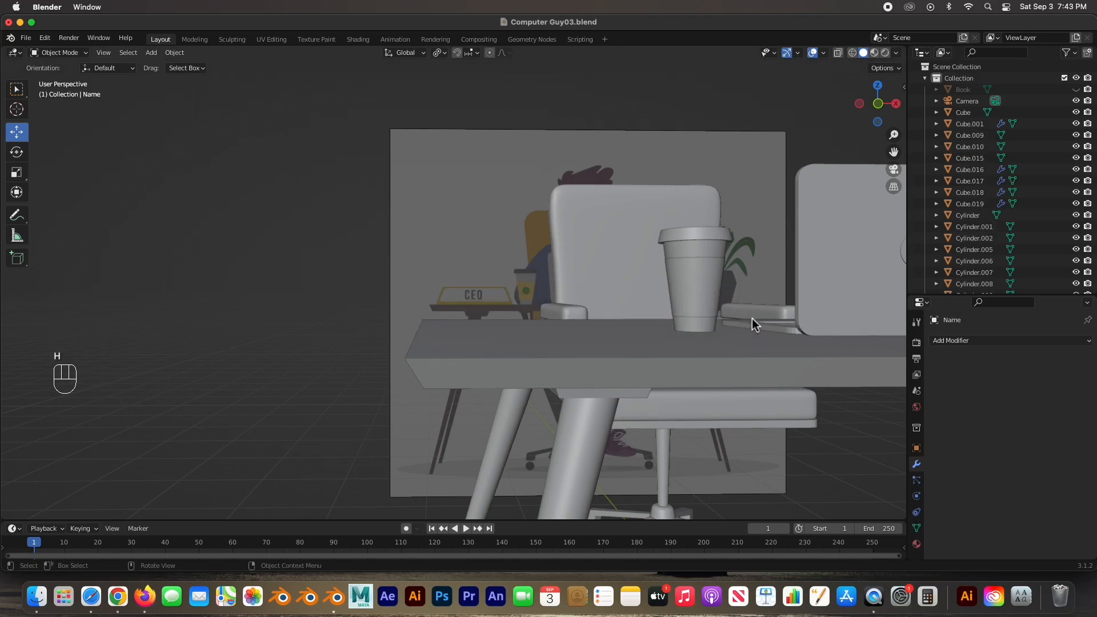
Join the coffee cup's sleeve, body and lid into one object
{"action": "left_click", "coordinate": [703, 287]}
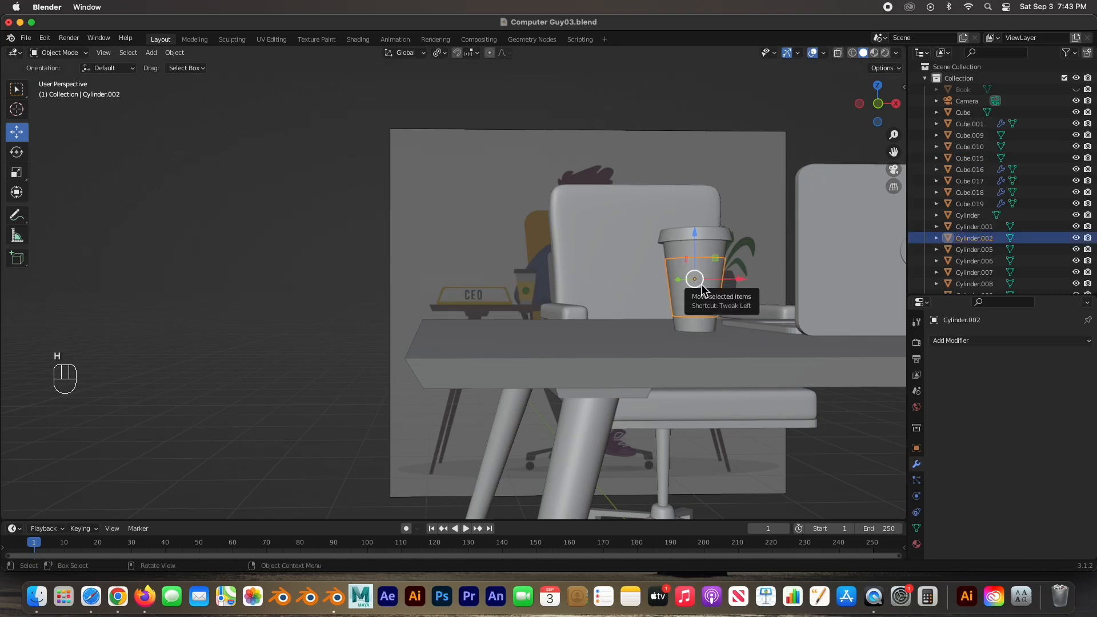
{"action": "key", "text": "KP_Decimal"}
{"action": "scroll", "coordinate": [605, 337], "scroll_direction": "down", "scroll_amount": 5}
{"action": "scroll", "coordinate": [454, 242], "scroll_direction": "up", "scroll_amount": 1}
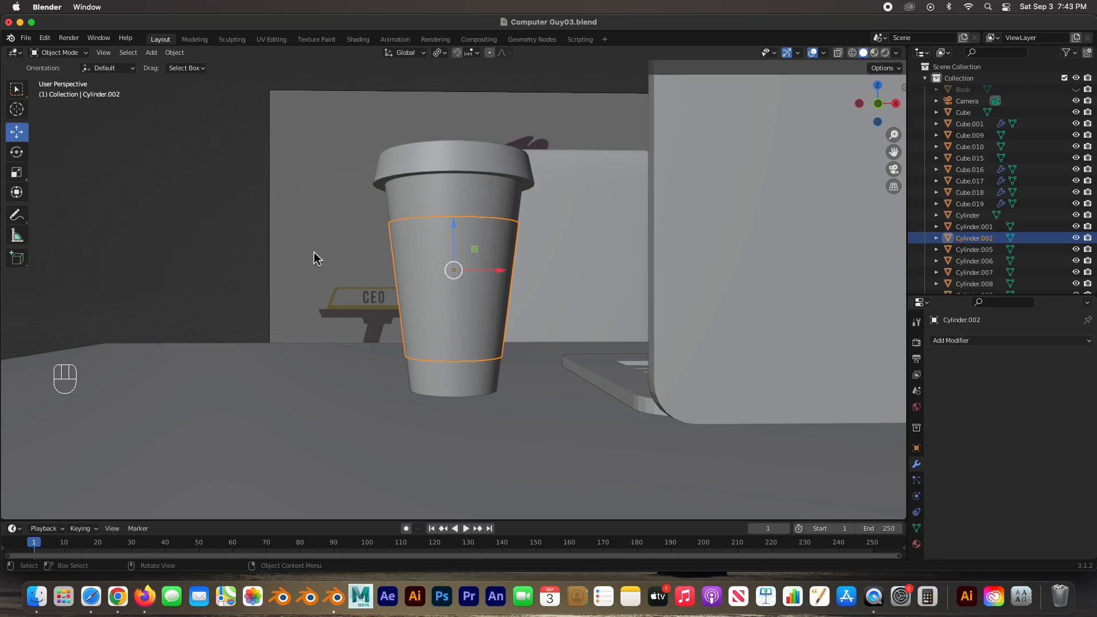
{"action": "middle_click_drag", "start_coordinate": [335, 264], "coordinate": [404, 274]}
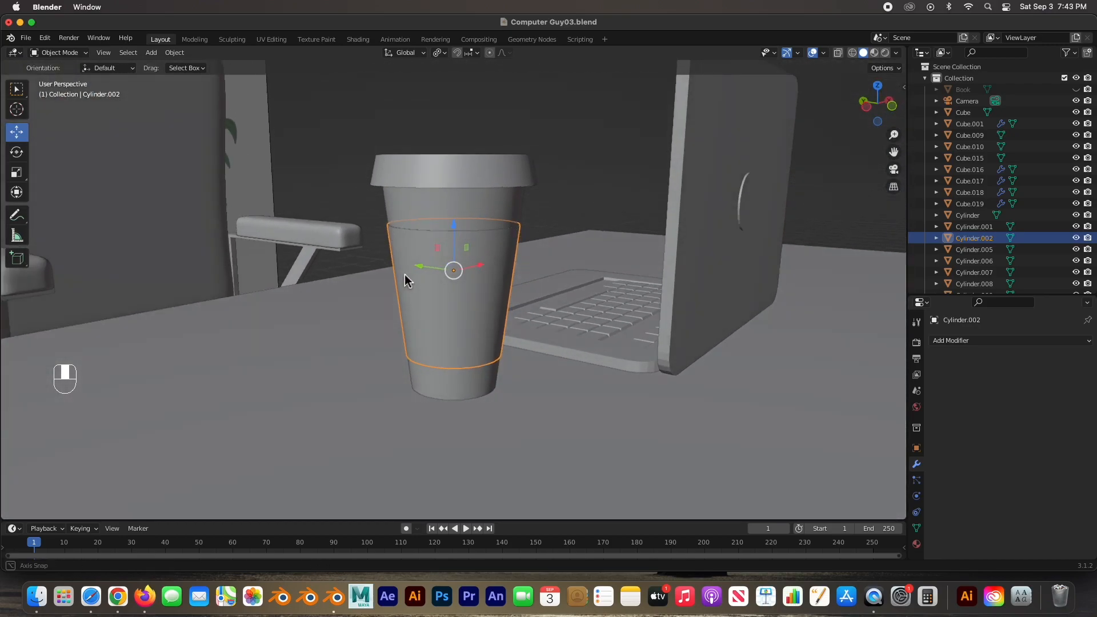
{"action": "left_click", "coordinate": [409, 208], "text": "shift"}
{"action": "left_click", "coordinate": [403, 179], "text": "shift"}
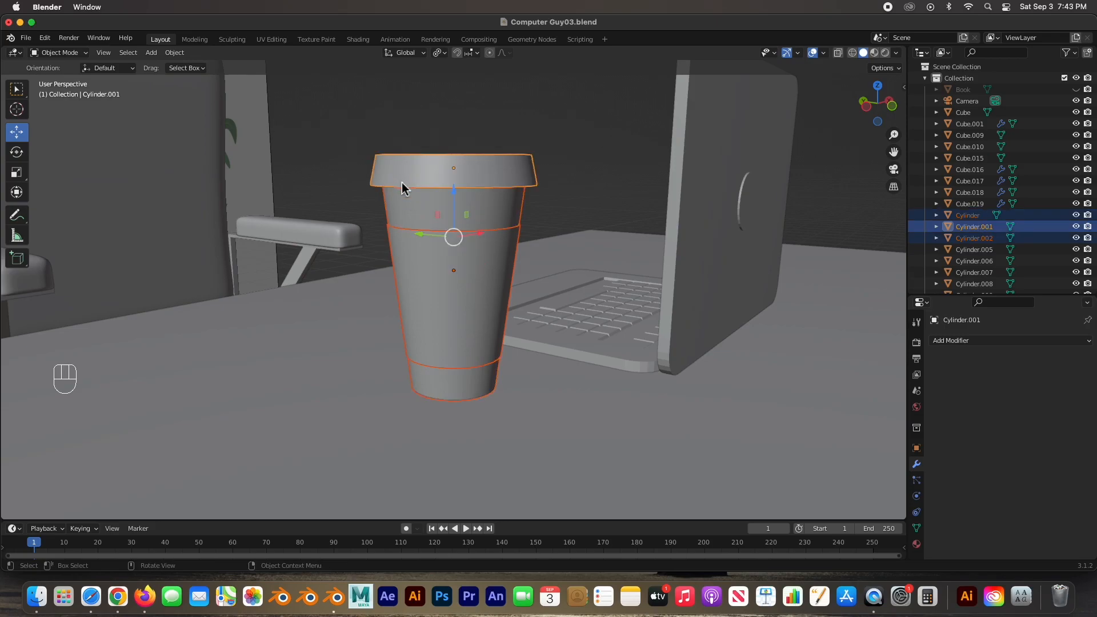
{"action": "key", "text": "super+j"}
{"action": "key", "text": "super"}
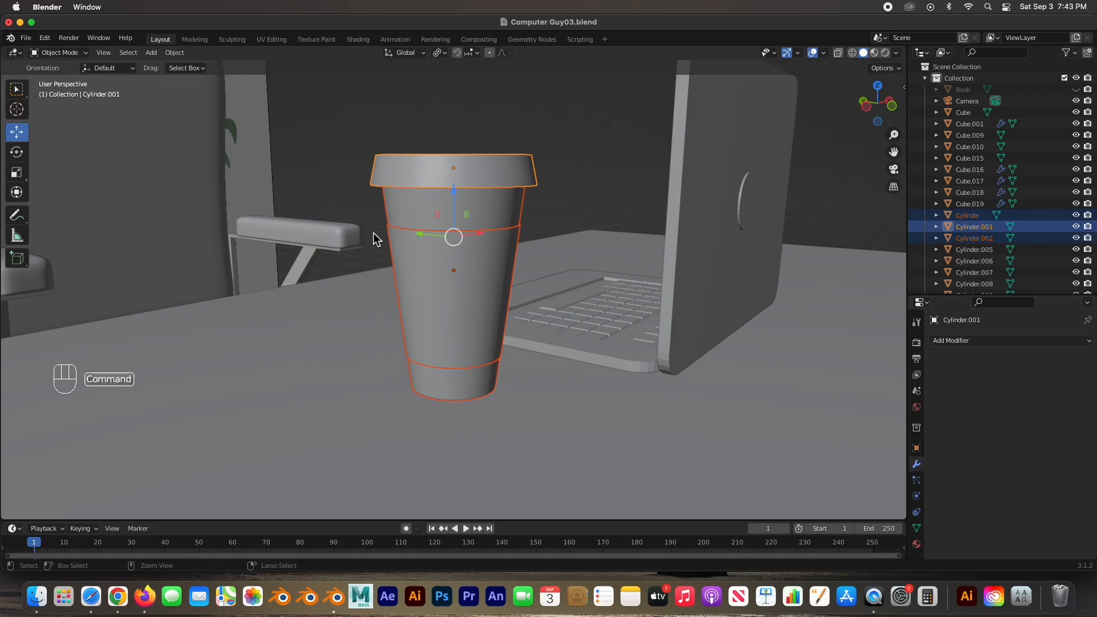
{"action": "key", "text": "super+j"}
Rename the joined cup as Coffee Cup and hide it
{"action": "double_click", "coordinate": [974, 214]}
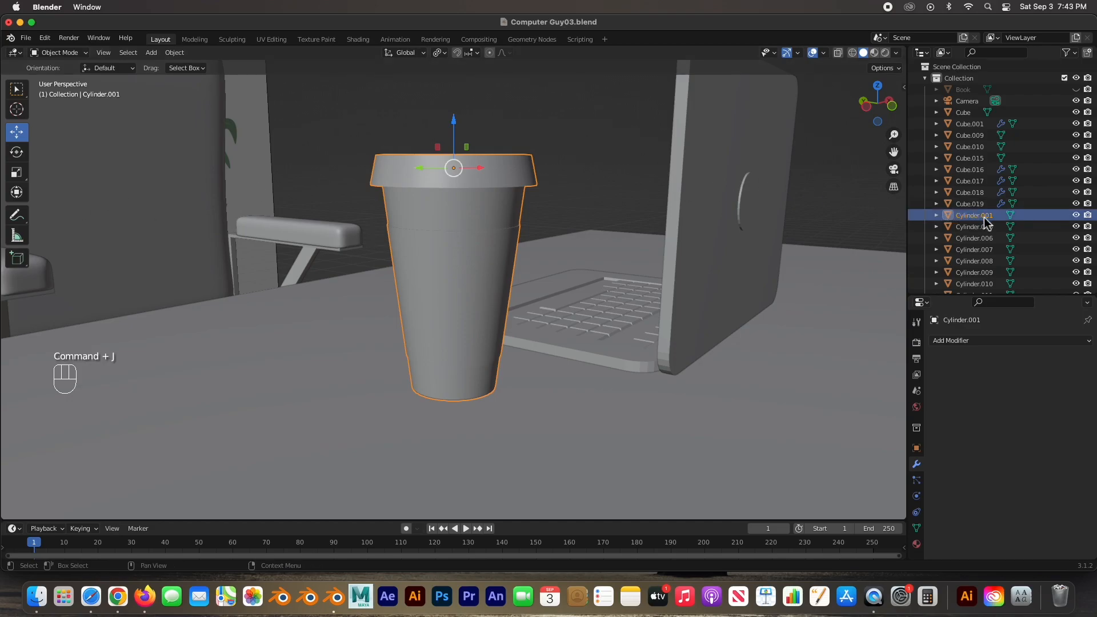
{"action": "scroll", "coordinate": [1040, 225], "scroll_direction": "down", "scroll_amount": 2}
{"action": "type", "text": "Co"}
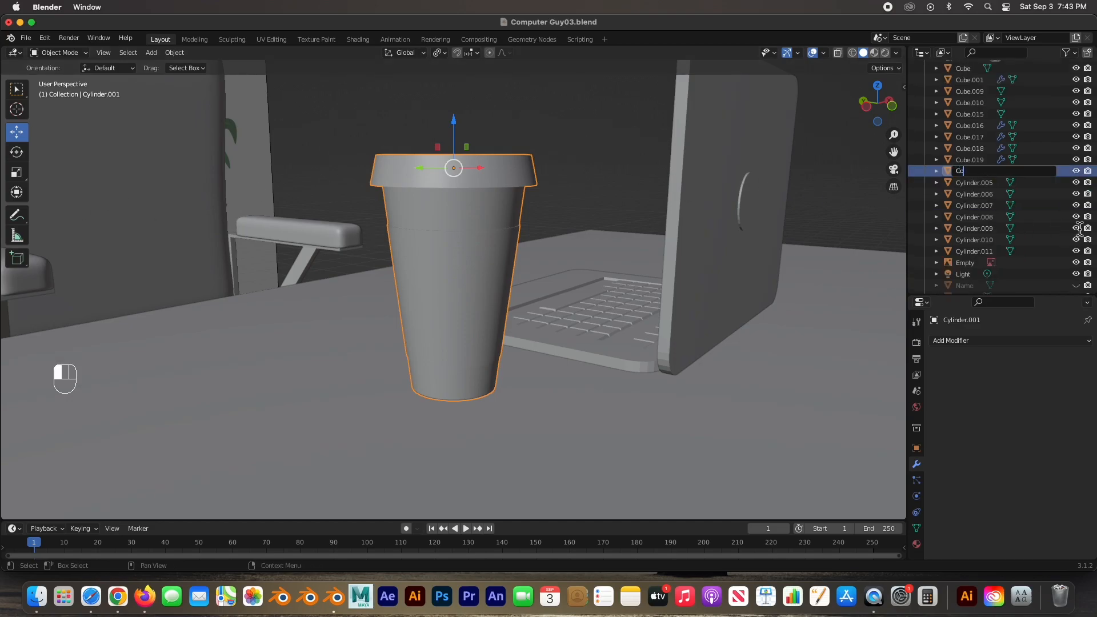
{"action": "type", "text": "ffee Cup"}
{"action": "key", "text": "Return"}
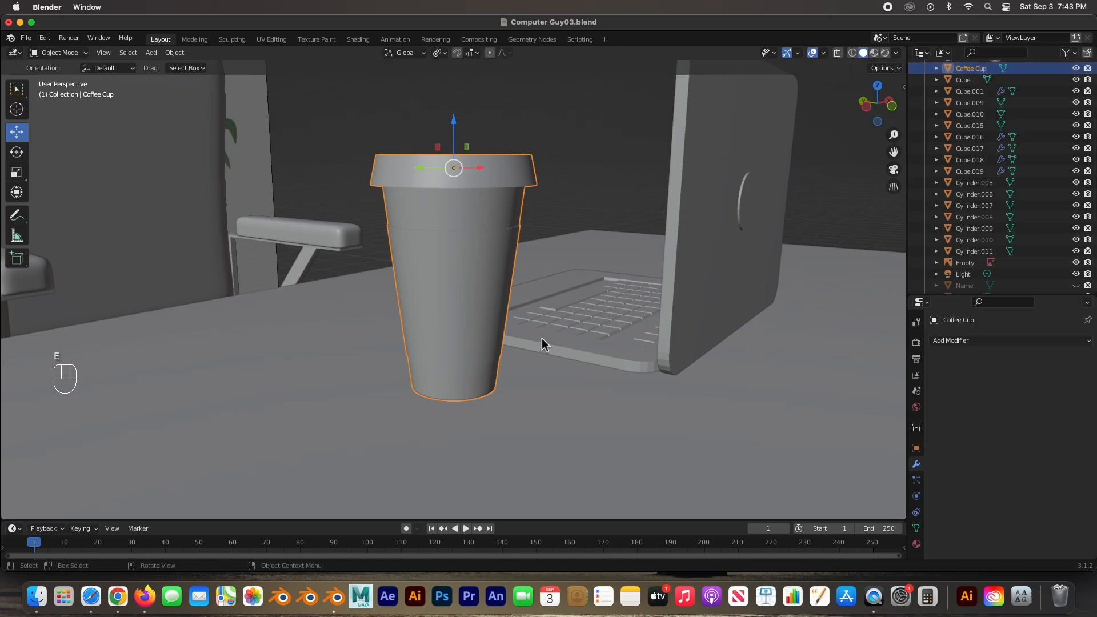
{"action": "key", "text": "h"}
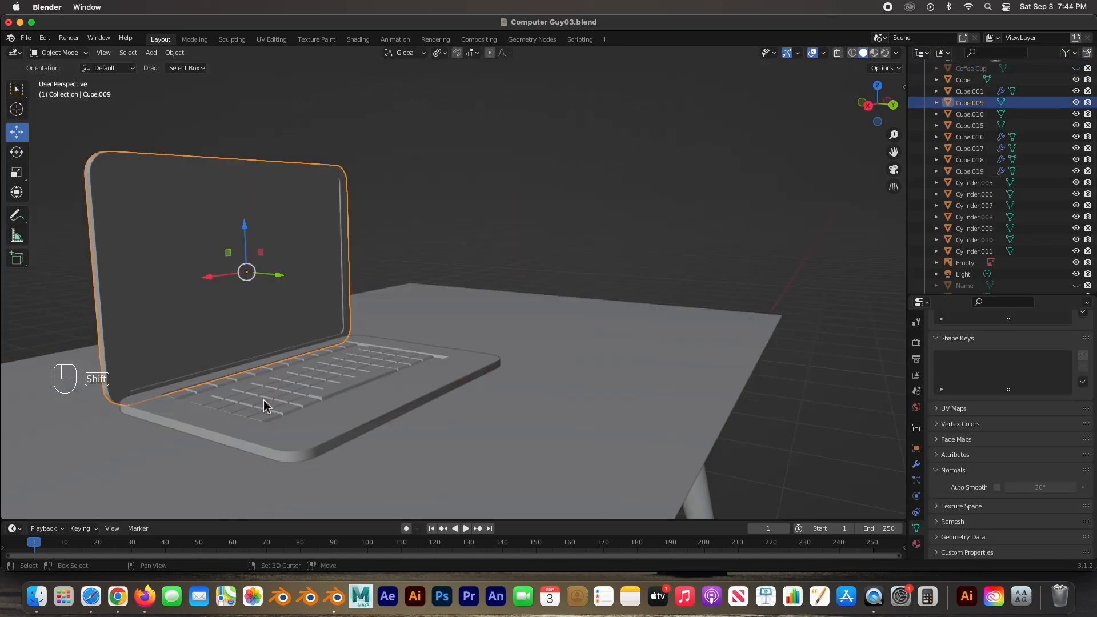
Join the laptop's screen and keyboard base into one object
{"action": "left_click", "coordinate": [263, 406], "text": "shift"}
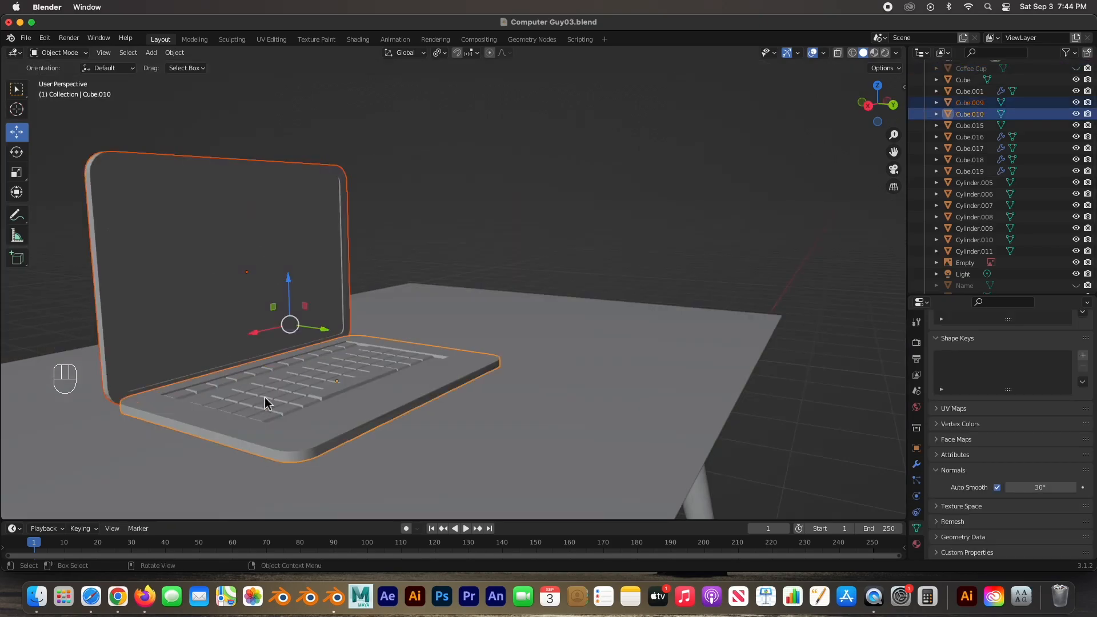
{"action": "key", "text": "ctrl+j"}
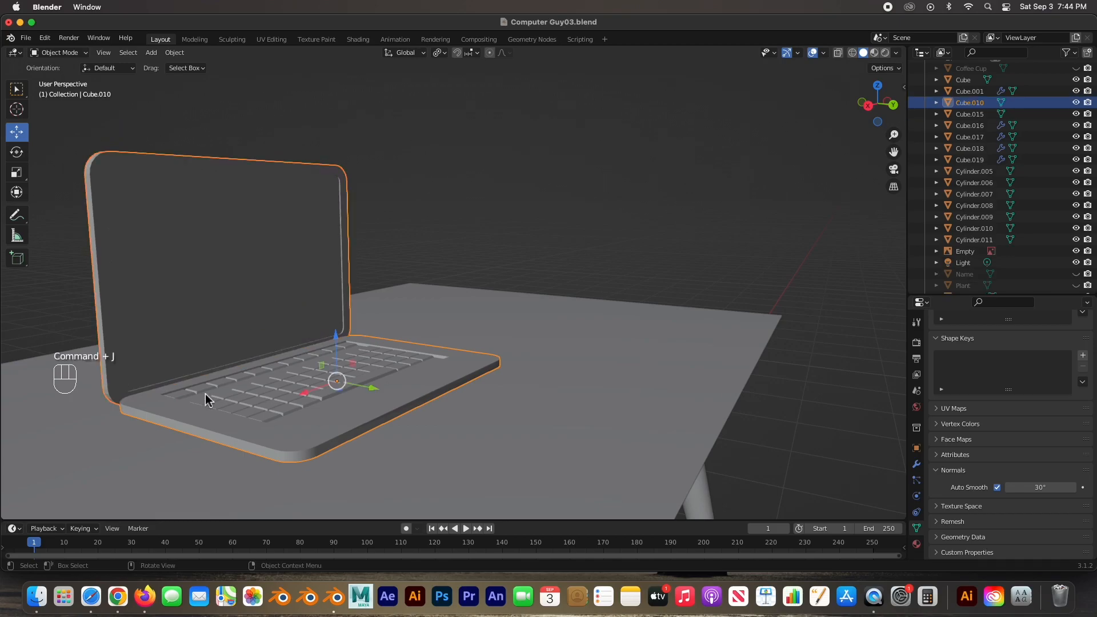
Rename the joined laptop as Laptop and hide it
{"action": "double_click", "coordinate": [971, 103]}
{"action": "scroll", "coordinate": [1062, 130], "scroll_direction": "up", "scroll_amount": 2}
{"action": "type", "text": "Lap"}
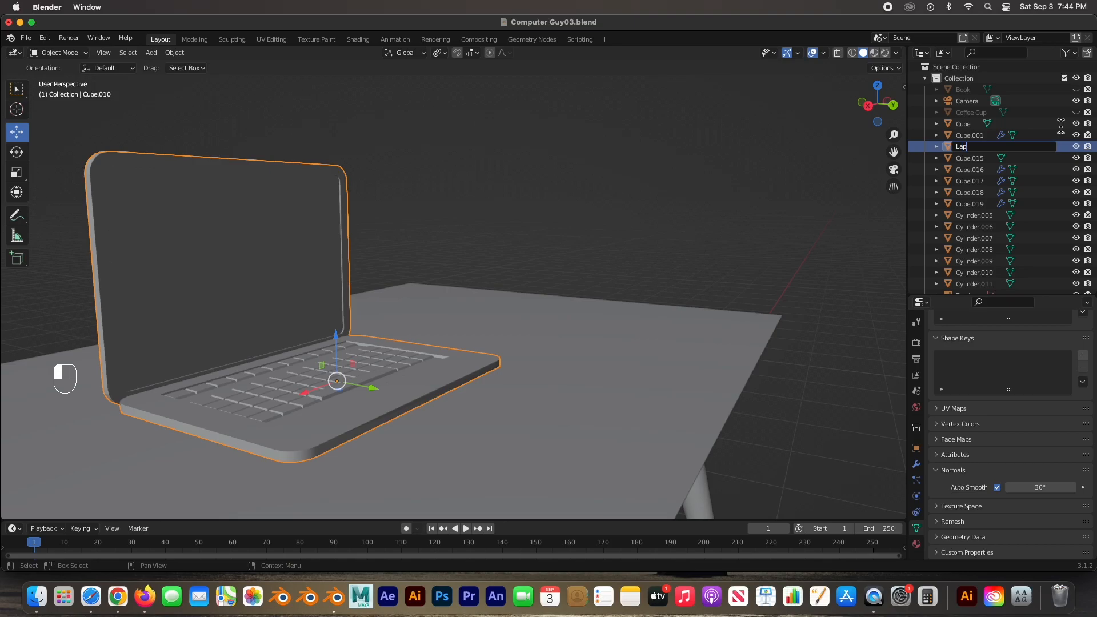
{"action": "type", "text": "top"}
{"action": "key", "text": "Return"}
{"action": "left_click", "coordinate": [186, 276]}
{"action": "key", "text": "h"}
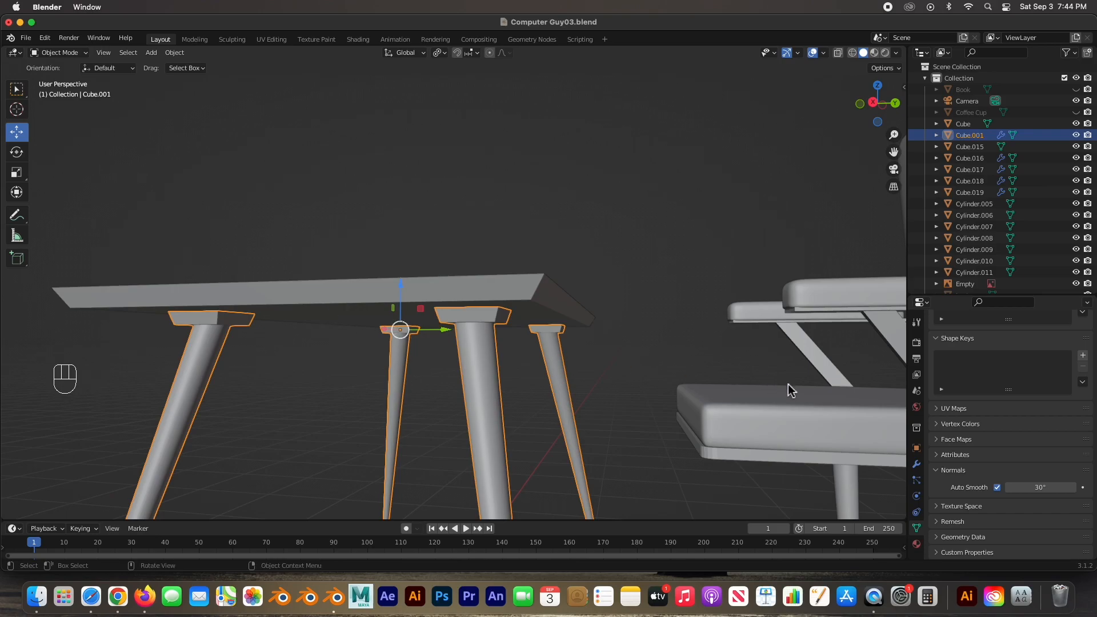
Apply the Mirror modifier on the desk legs and join them into the tabletop as one object
{"action": "left_click", "coordinate": [917, 465]}
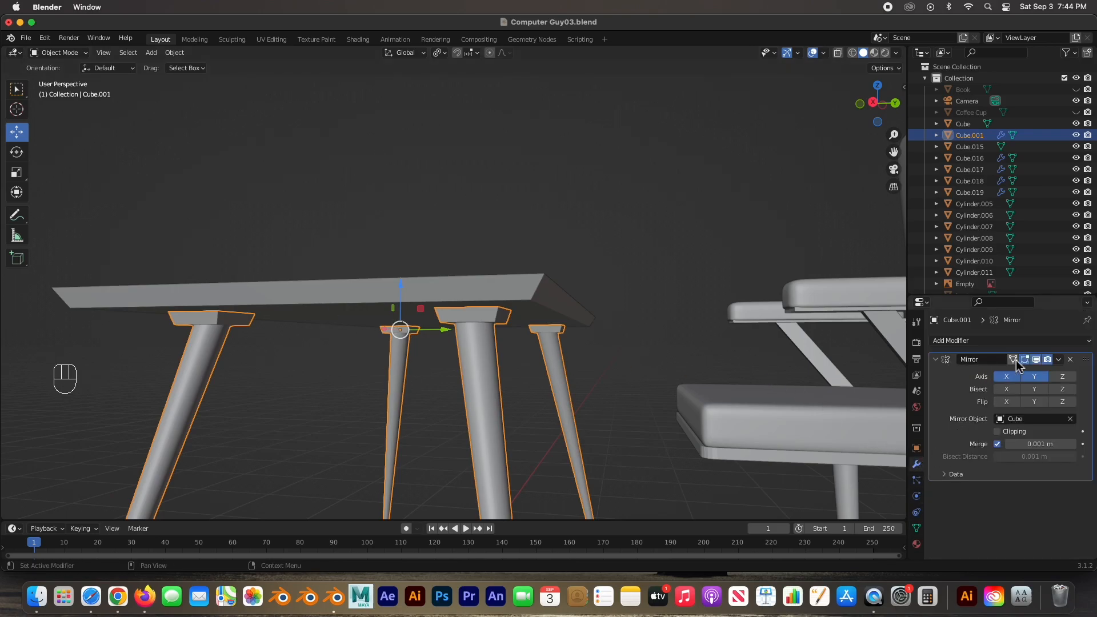
{"action": "left_click", "coordinate": [1059, 360]}
{"action": "left_click", "coordinate": [1050, 372]}
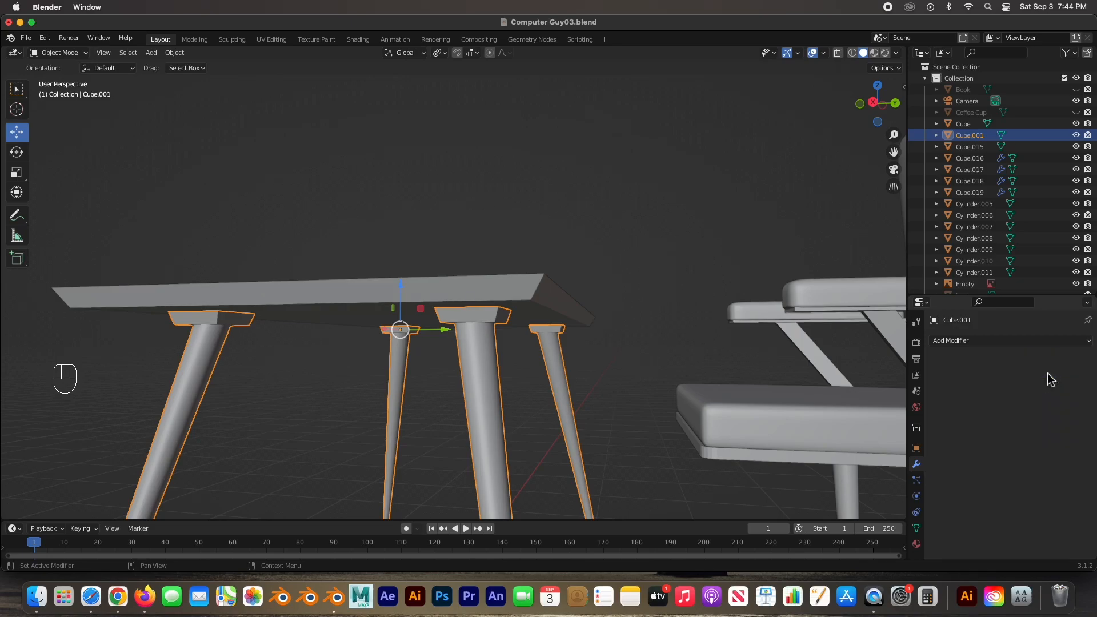
{"action": "left_click", "coordinate": [543, 296], "text": "shift"}
{"action": "key", "text": "super+j"}
{"action": "key", "text": "super+j"}
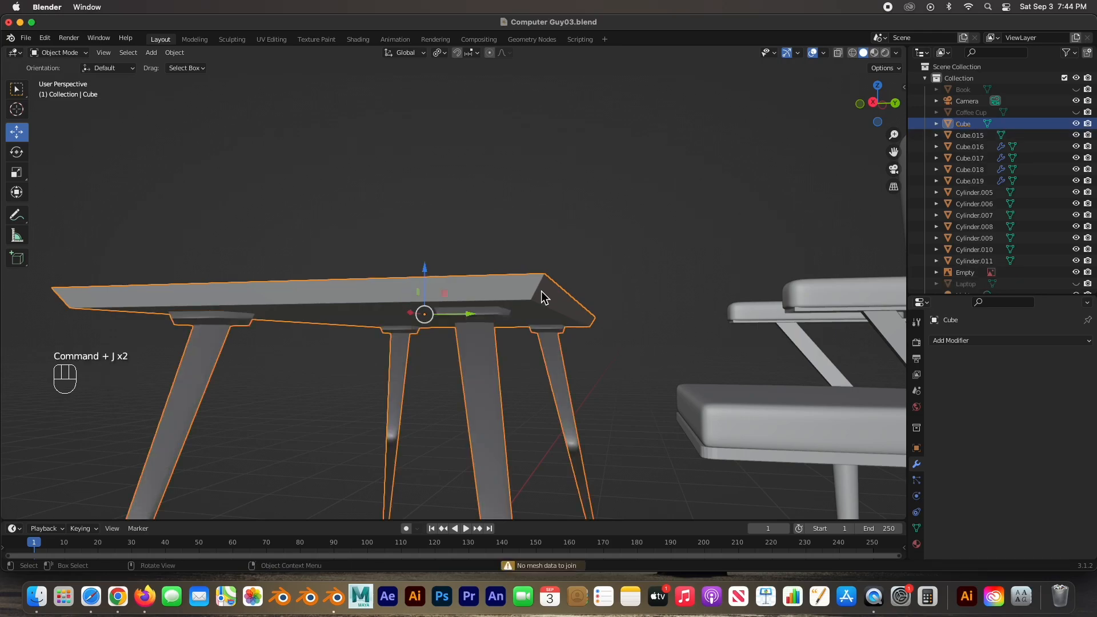
Enable Auto Smooth at 30° on the joined desk and hide the desk
{"action": "middle_click_drag", "start_coordinate": [541, 292], "coordinate": [647, 301]}
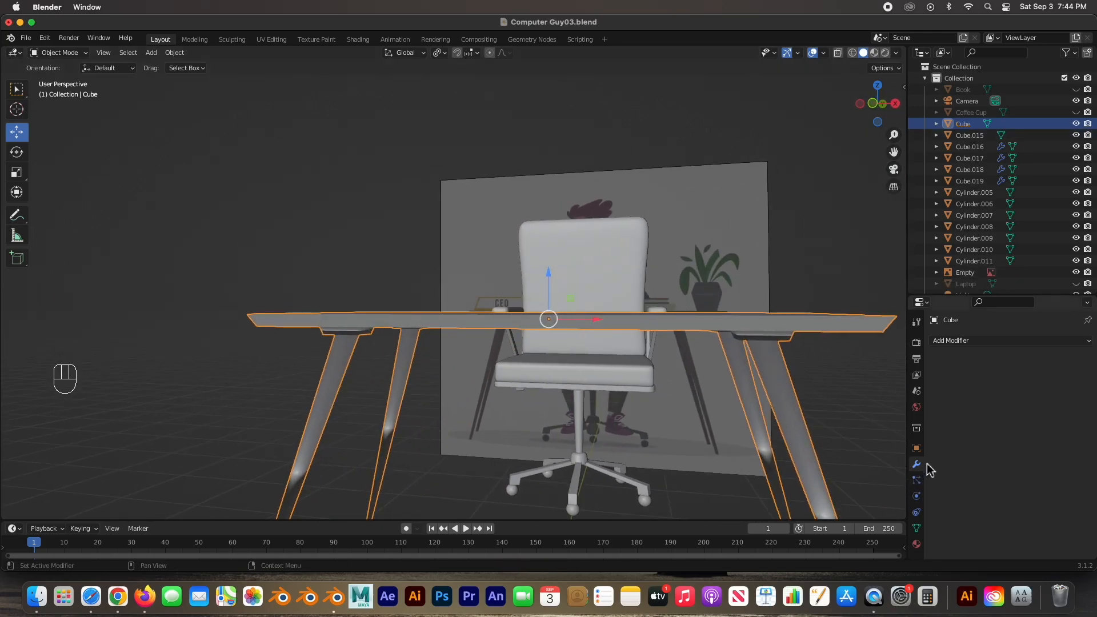
{"action": "left_click", "coordinate": [916, 528]}
{"action": "scroll", "coordinate": [936, 502], "scroll_direction": "down", "scroll_amount": 5}
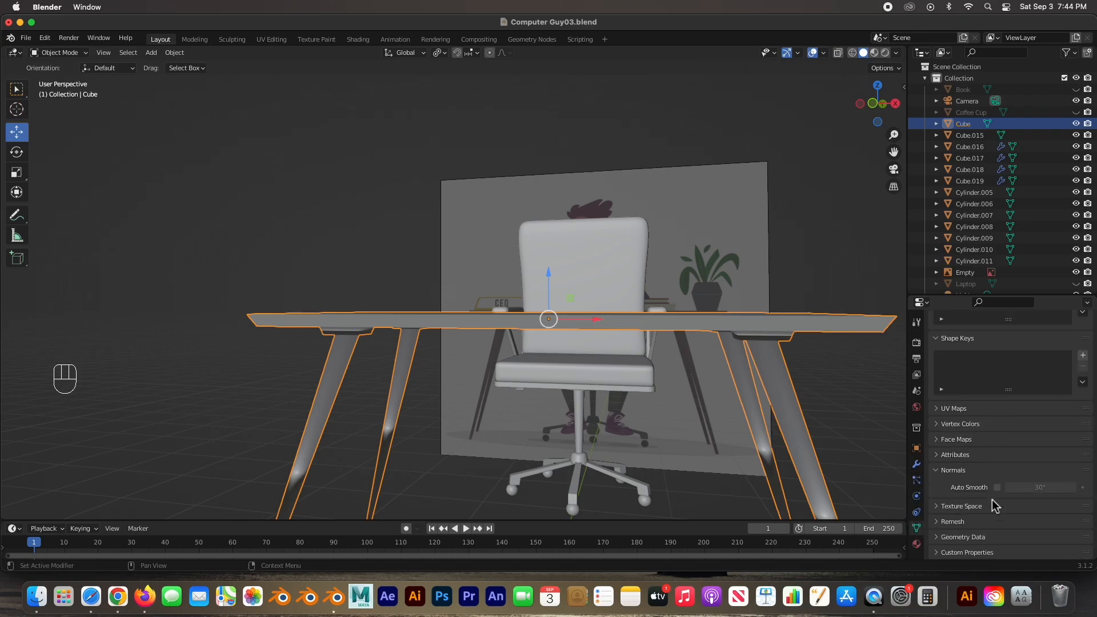
{"action": "left_click", "coordinate": [996, 486]}
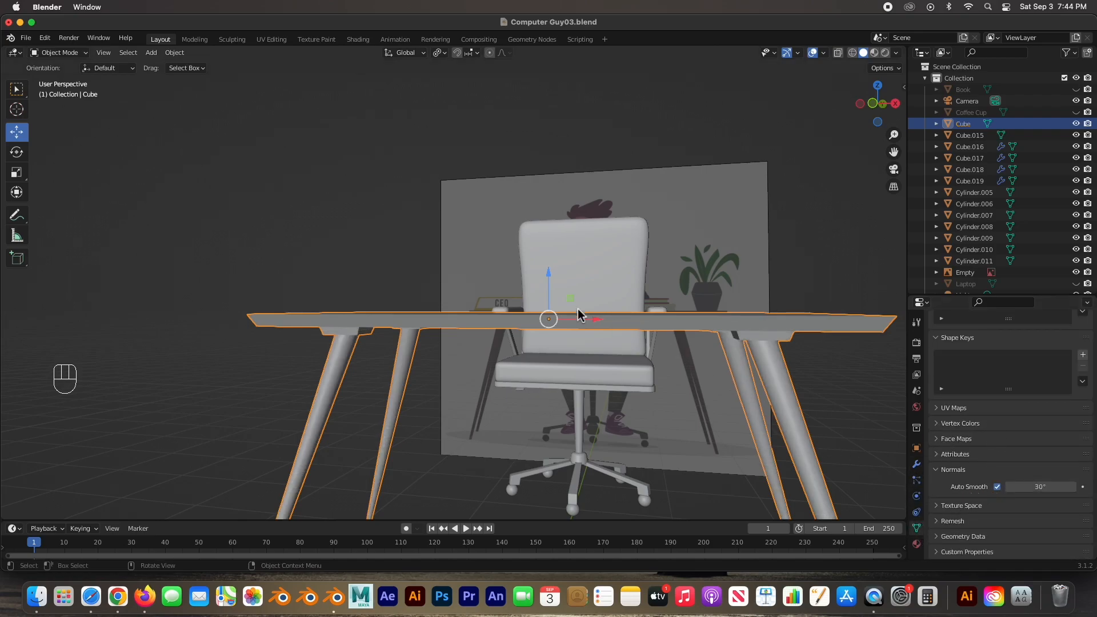
{"action": "left_click", "coordinate": [346, 277]}
{"action": "mouse_move", "coordinate": [366, 336]}
{"action": "middle_mouse_down"}
{"action": "mouse_move", "coordinate": [387, 337]}
{"action": "mouse_move", "coordinate": [355, 357]}
{"action": "mouse_move", "coordinate": [350, 326]}
{"action": "middle_mouse_up"}
{"action": "left_click", "coordinate": [351, 332]}
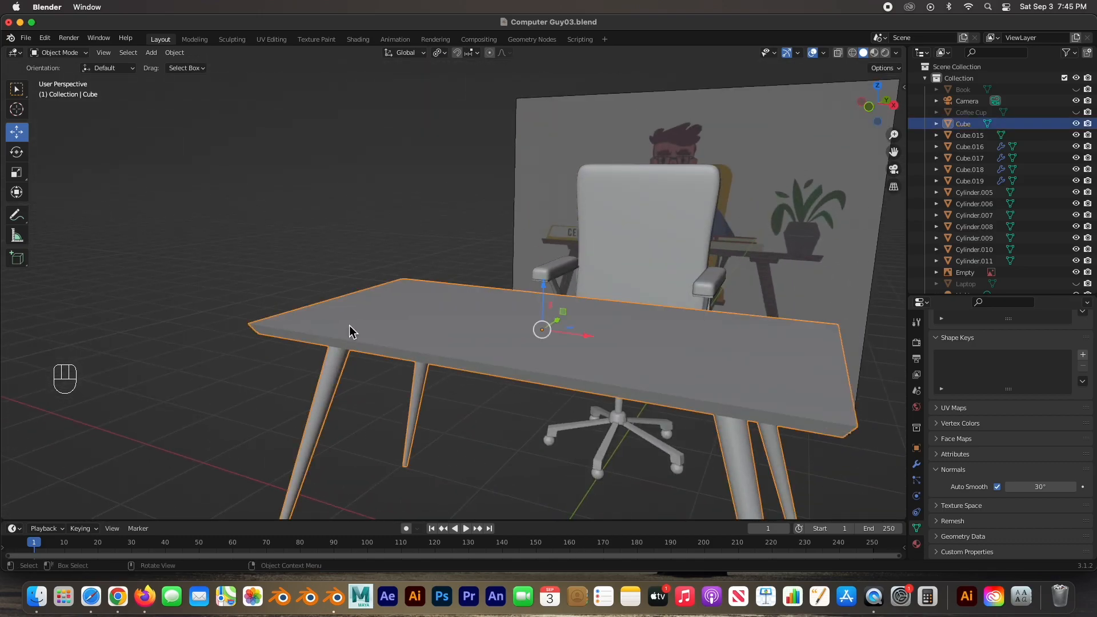
{"action": "key", "text": "h"}
Try to join all the office chair parts into the backrest as one object
{"action": "middle_click_drag", "start_coordinate": [721, 285], "coordinate": [651, 315]}
{"action": "left_click_drag", "start_coordinate": [502, 161], "coordinate": [635, 245]}
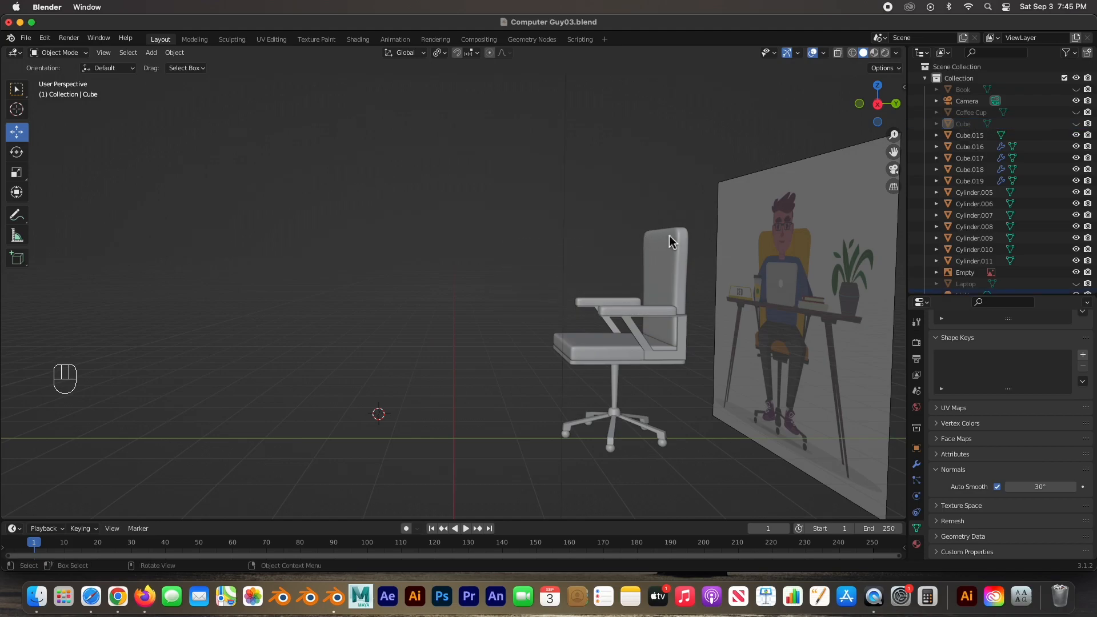
{"action": "left_click", "coordinate": [674, 239]}
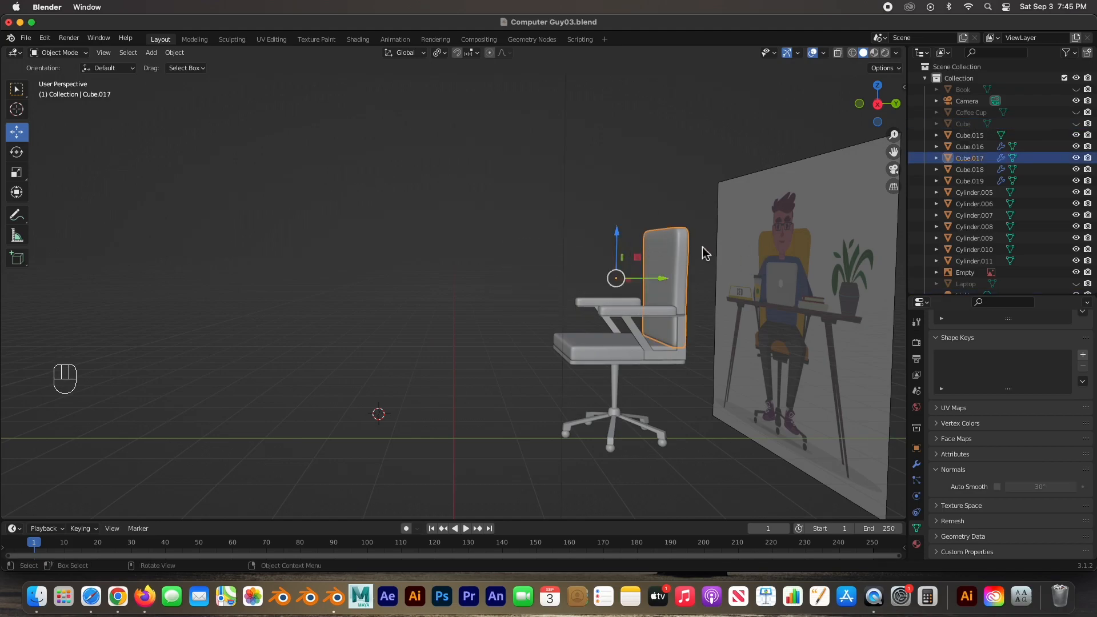
{"action": "left_click_drag", "start_coordinate": [515, 205], "coordinate": [696, 362]}
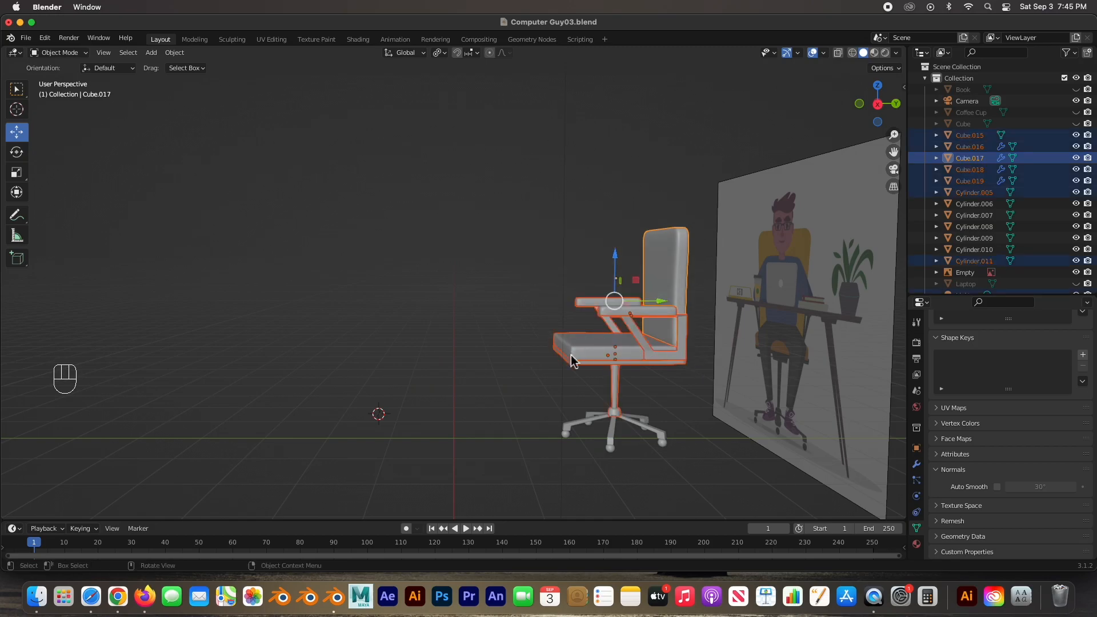
{"action": "left_click_drag", "start_coordinate": [543, 193], "coordinate": [704, 481]}
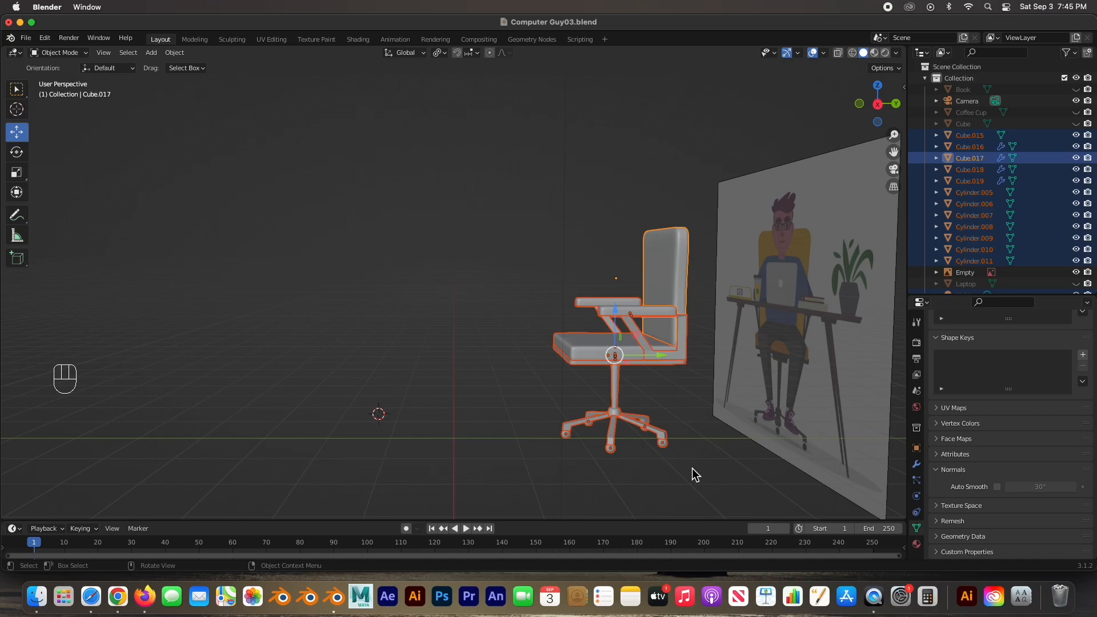
{"action": "key", "text": "super"}
{"action": "key", "text": "super+j"}
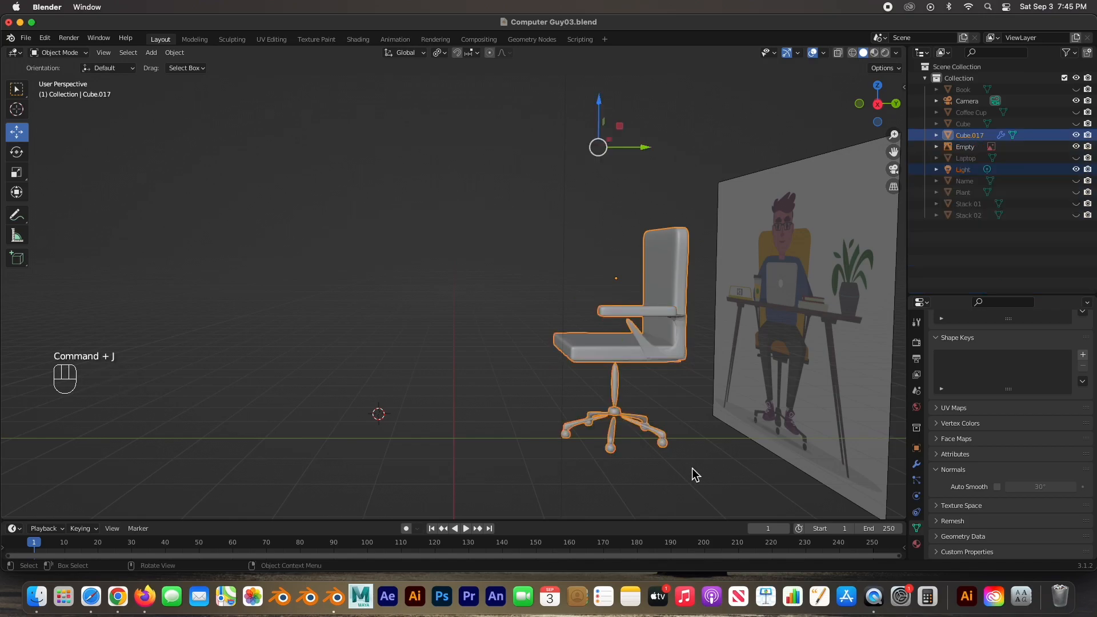
{"action": "key", "text": "super+z"}
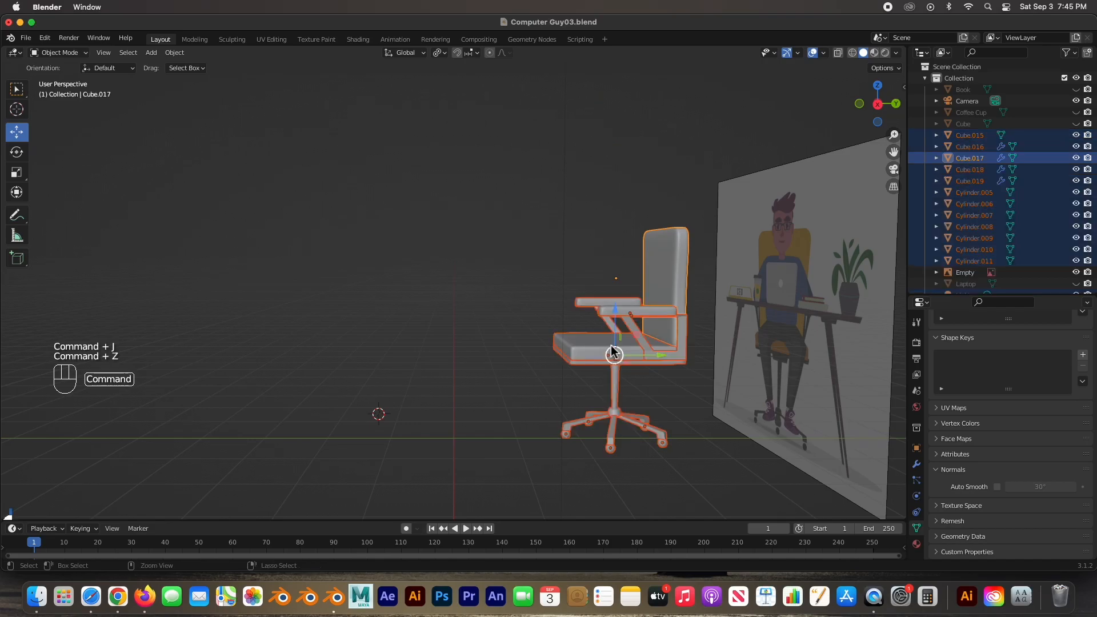
{"action": "key", "text": "super+z"}
Apply the Subdivision modifier on the office chair's backrest
{"action": "left_click", "coordinate": [631, 327]}
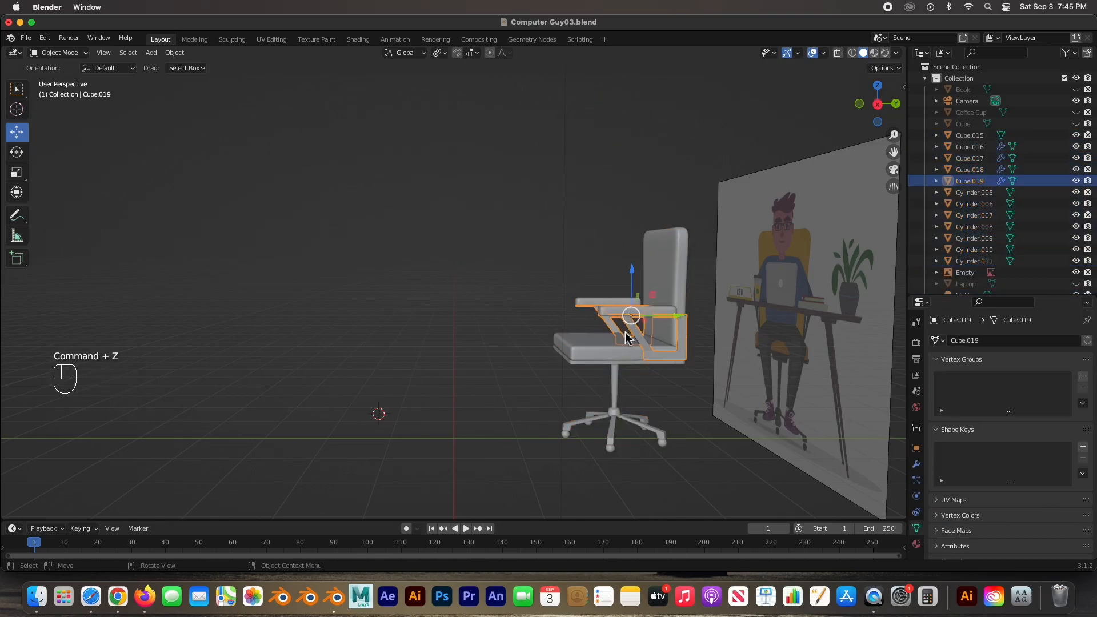
{"action": "left_click", "coordinate": [635, 215]}
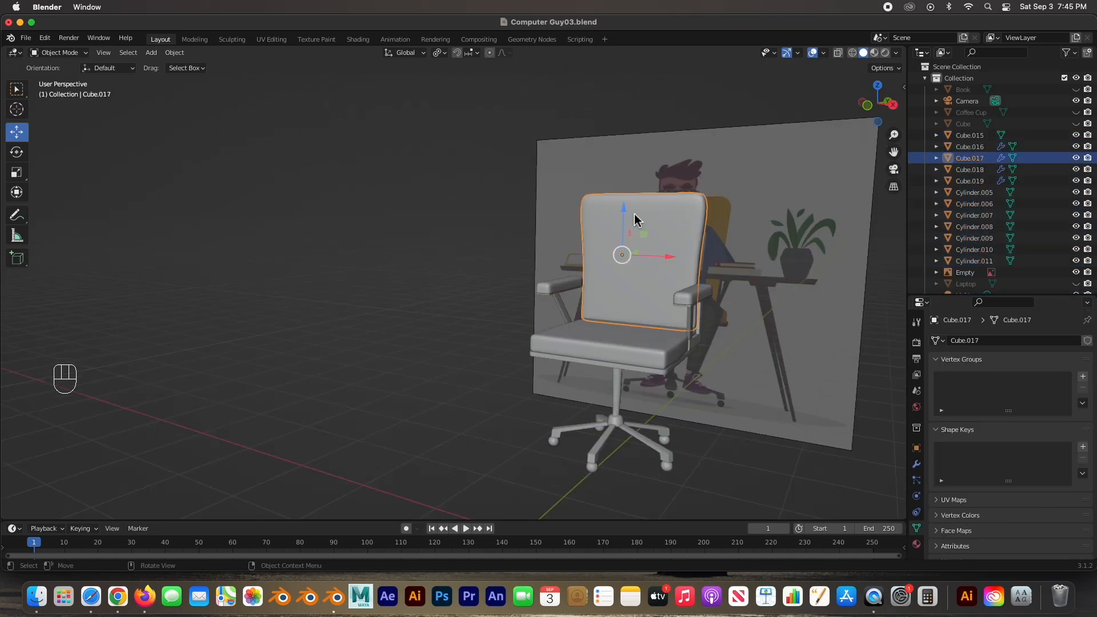
{"action": "left_click", "coordinate": [916, 464]}
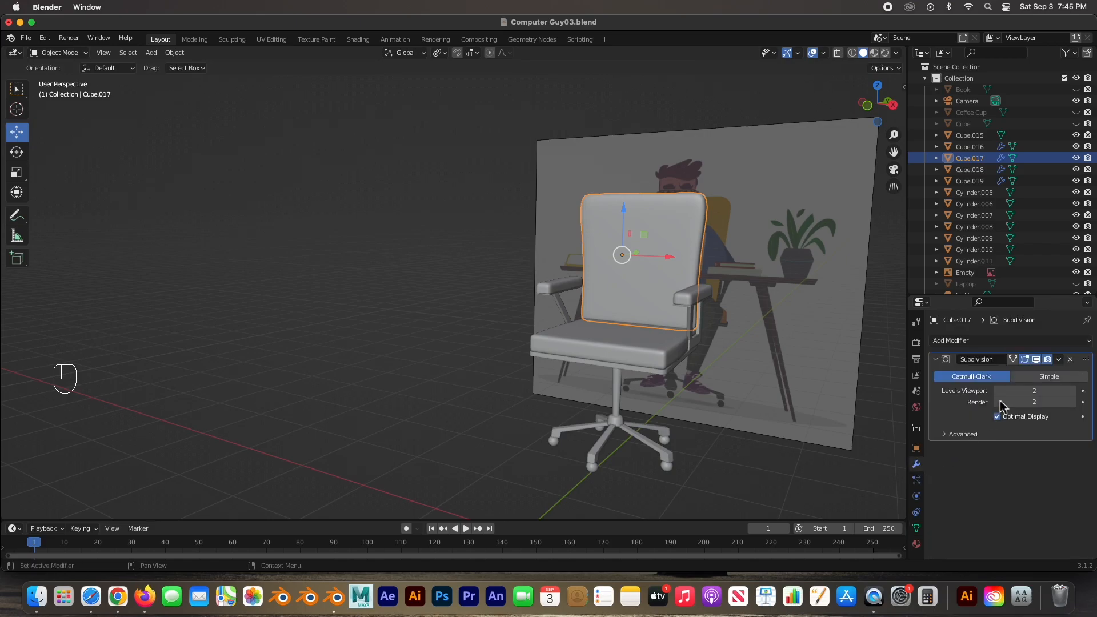
{"action": "left_click", "coordinate": [1060, 360]}
{"action": "left_click", "coordinate": [1035, 381]}
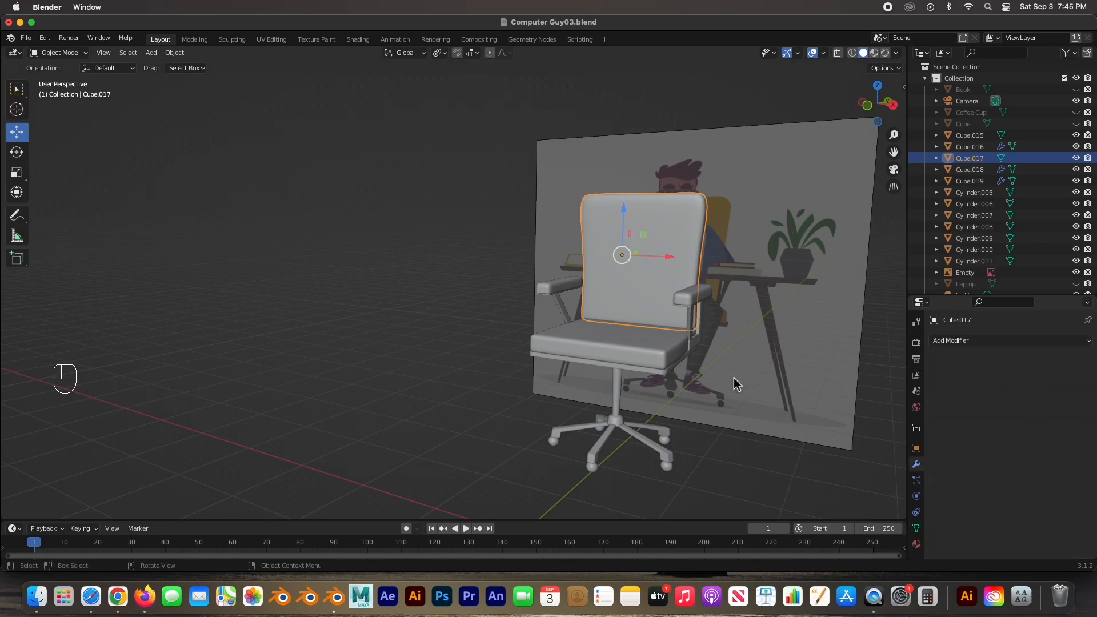
Apply the Subdivision modifier on the office chair's seat cushion
{"action": "left_click", "coordinate": [663, 365]}
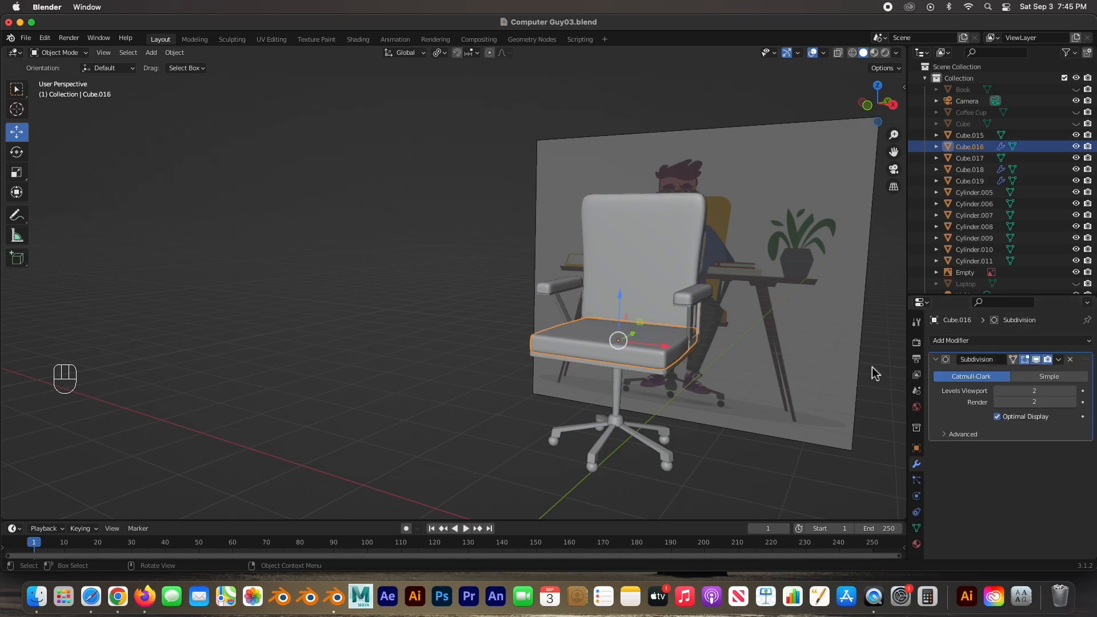
{"action": "left_click", "coordinate": [1058, 359]}
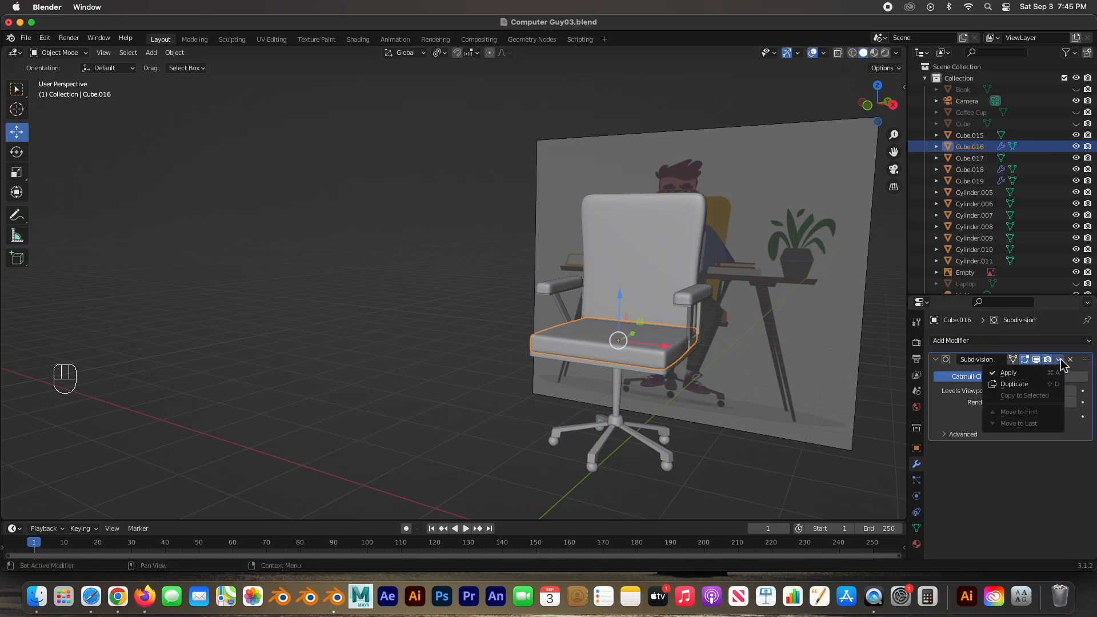
{"action": "left_click", "coordinate": [1056, 374]}
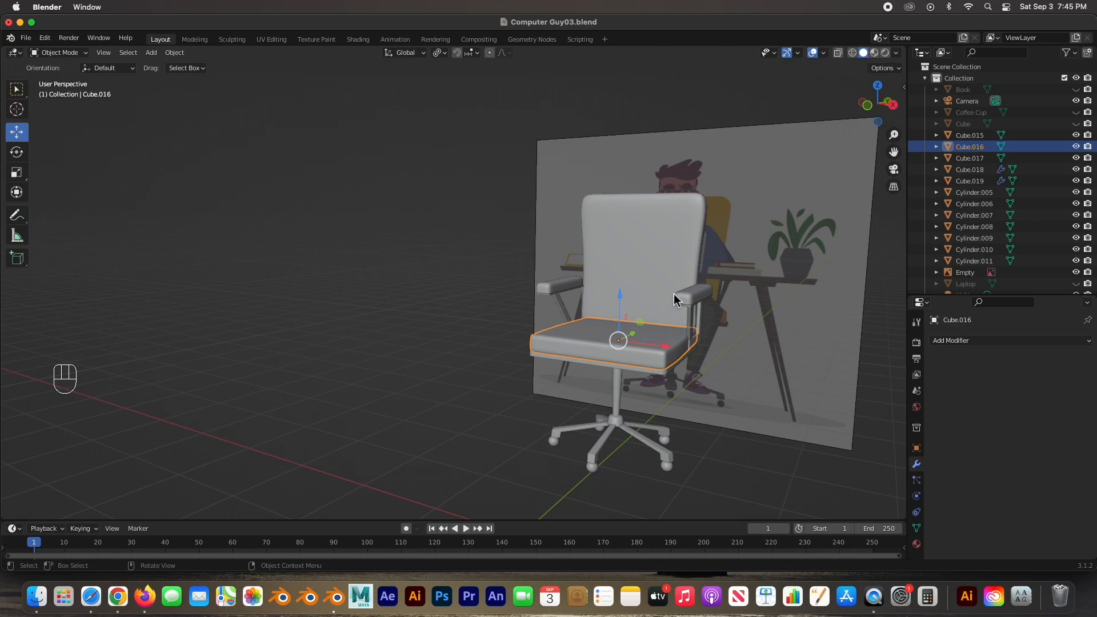
Apply the Mirror modifier on the office chair's armrest pads
{"action": "left_click", "coordinate": [692, 300]}
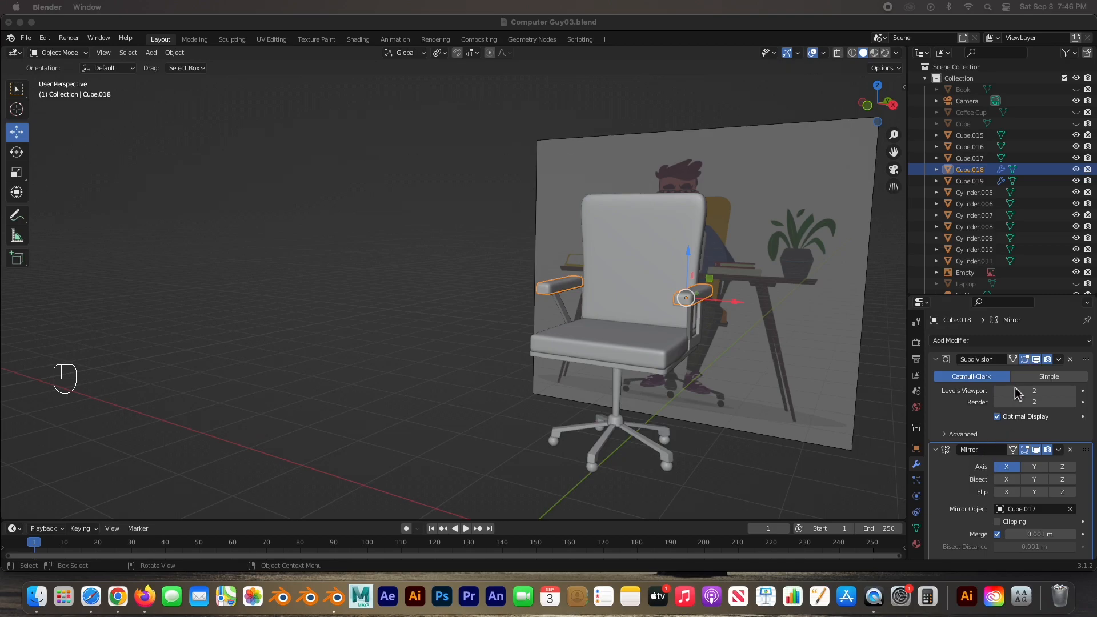
{"action": "left_click", "coordinate": [1058, 449]}
{"action": "left_click", "coordinate": [1047, 469]}
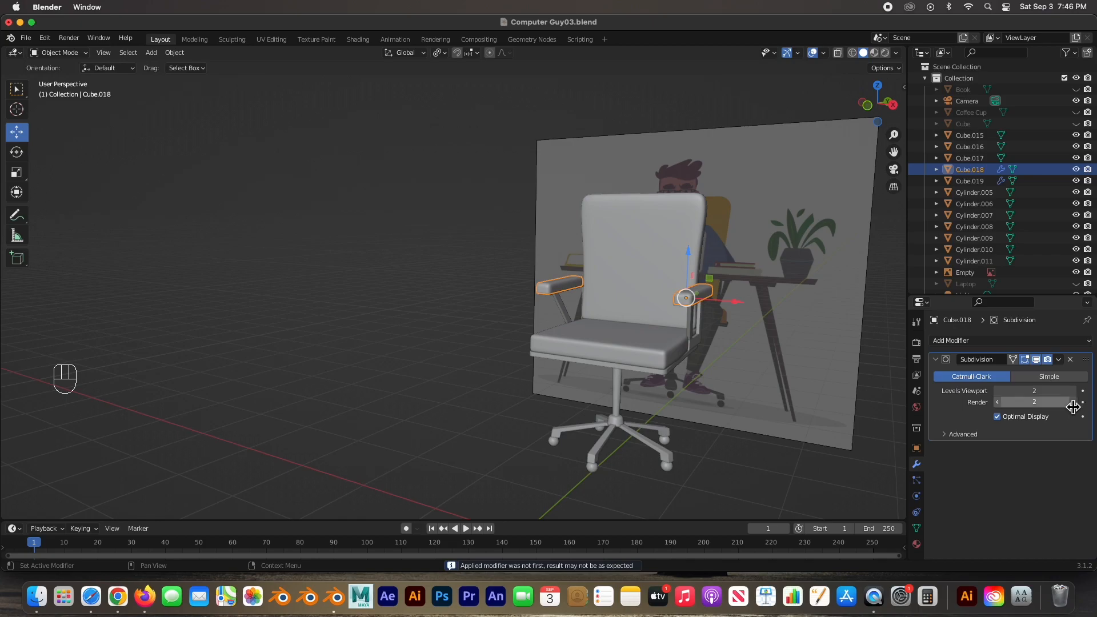
Apply the Subdivision modifier on the chair's armrest pads and the Mirror modifier on the armrest supports
{"action": "left_click", "coordinate": [1058, 360]}
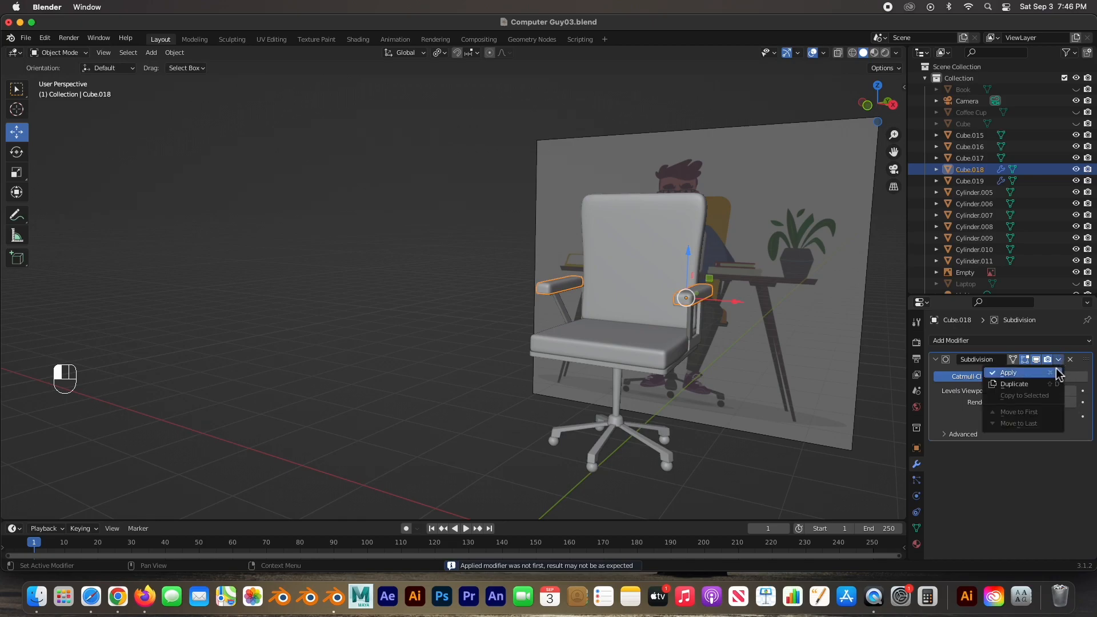
{"action": "left_click", "coordinate": [1055, 377]}
{"action": "left_click", "coordinate": [697, 346]}
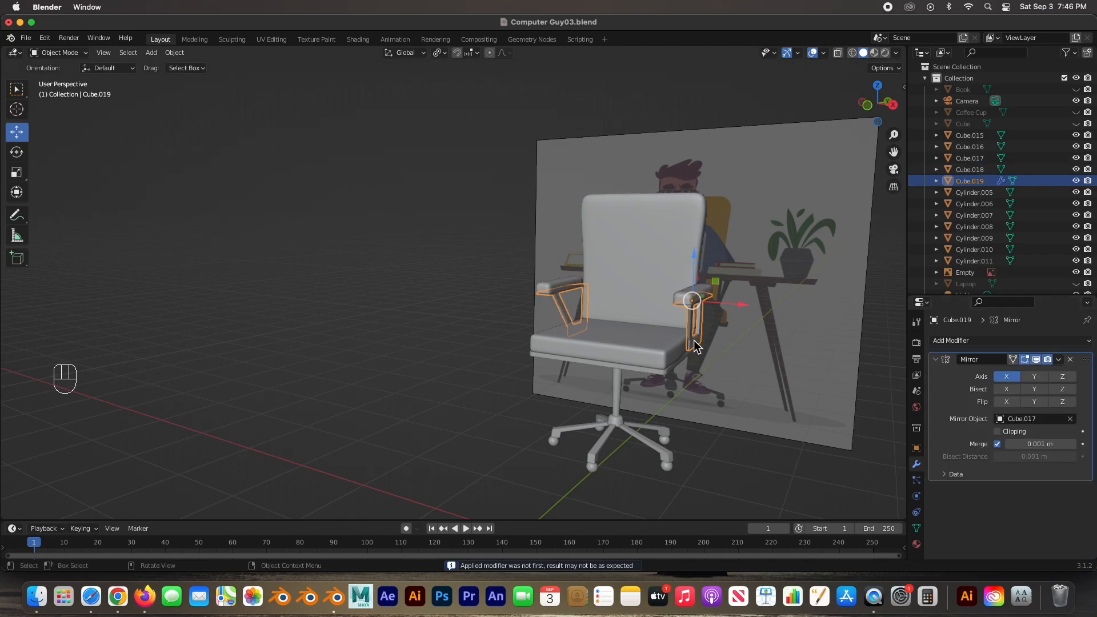
{"action": "left_click", "coordinate": [1058, 361]}
{"action": "left_click", "coordinate": [1027, 376]}
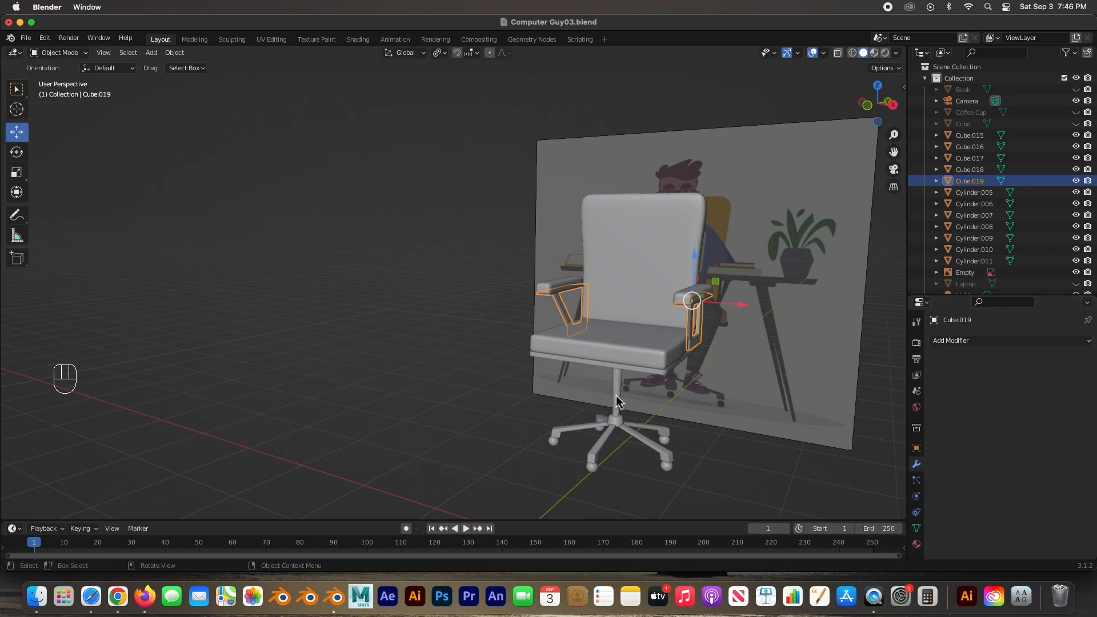
Join all the office chair parts, including the column, base legs, wheels and lever, into a single object
{"action": "left_click", "coordinate": [619, 395]}
{"action": "left_click", "coordinate": [636, 440]}
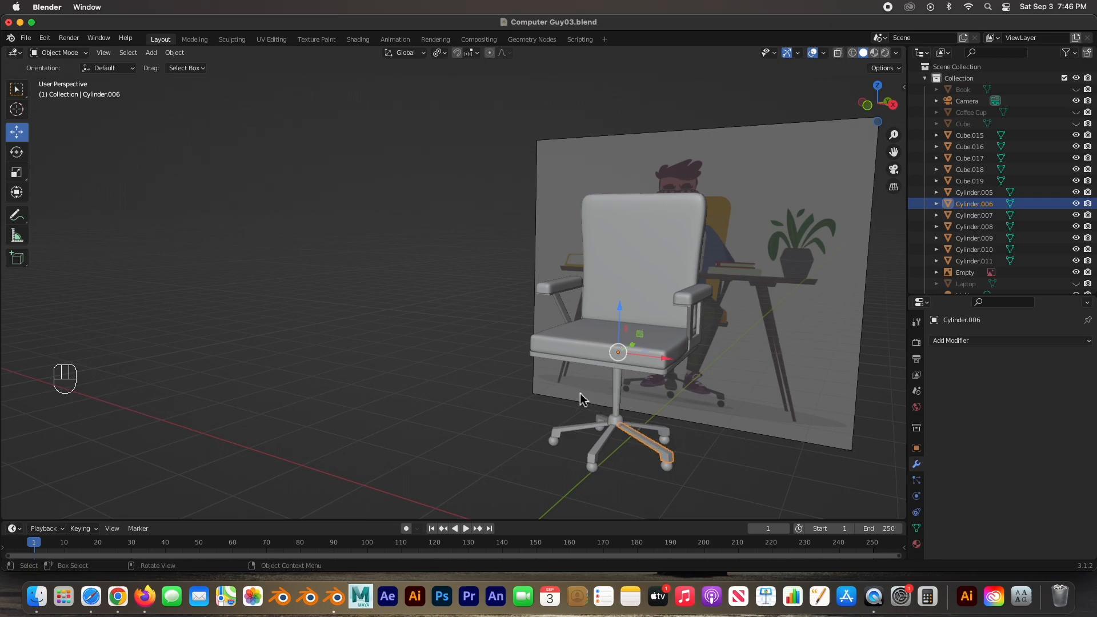
{"action": "middle_click_drag", "start_coordinate": [574, 399], "coordinate": [563, 394]}
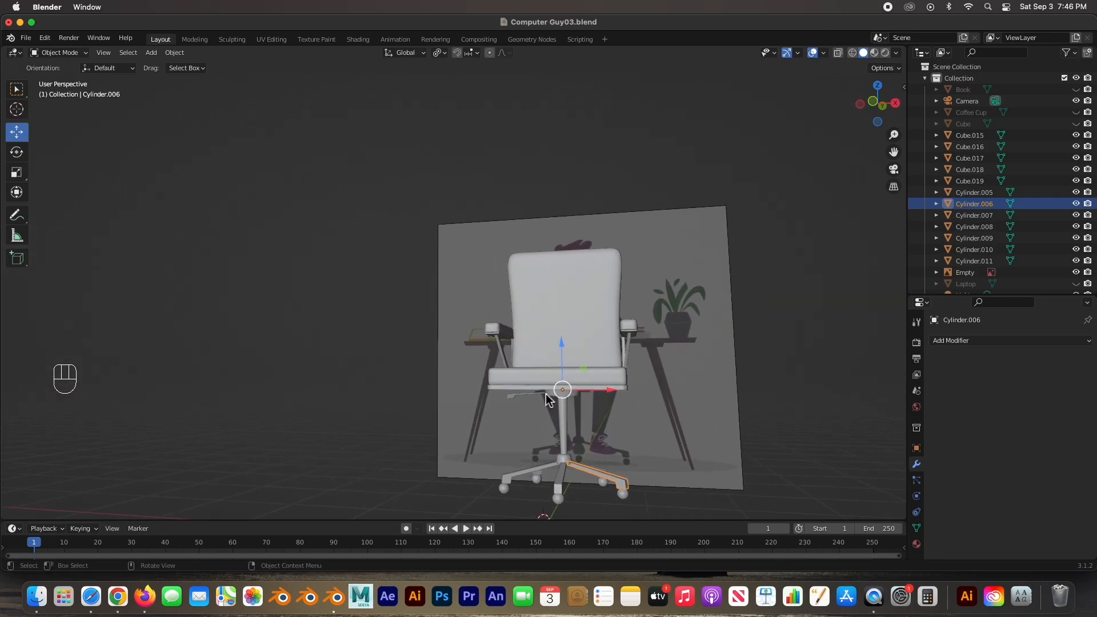
{"action": "left_click", "coordinate": [532, 398]}
{"action": "middle_click_drag", "start_coordinate": [730, 380], "coordinate": [571, 353]}
{"action": "scroll", "coordinate": [565, 351], "scroll_direction": "down", "scroll_amount": 3}
{"action": "left_click_drag", "start_coordinate": [404, 105], "coordinate": [623, 439]}
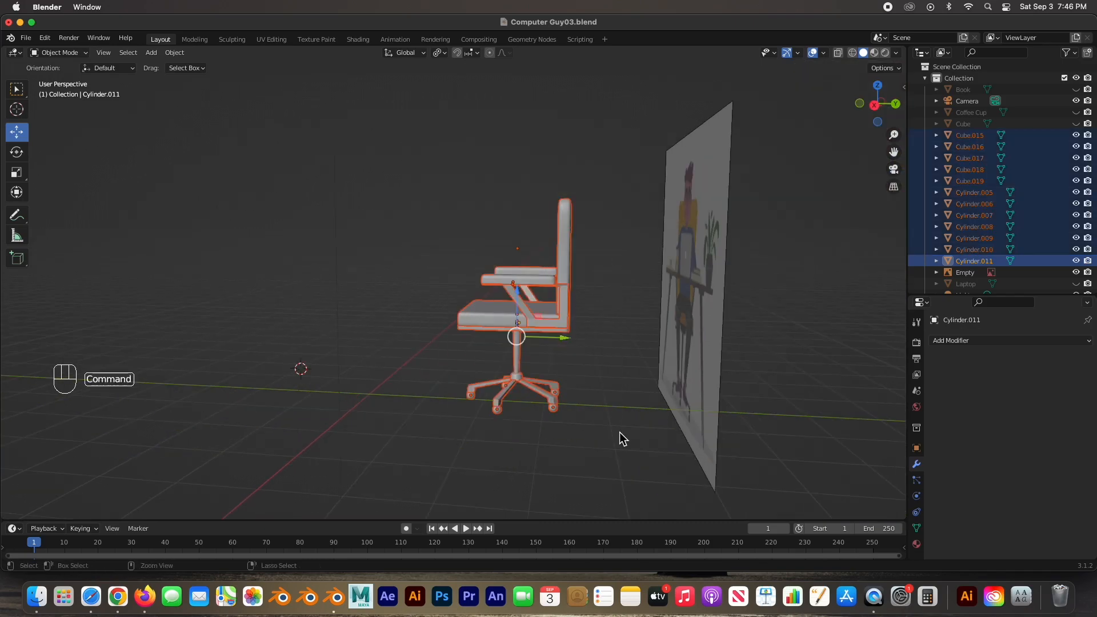
{"action": "key", "text": "super+j"}
Enable Auto Smooth normals on the joined office chair
{"action": "middle_click_drag", "start_coordinate": [620, 438], "coordinate": [631, 346]}
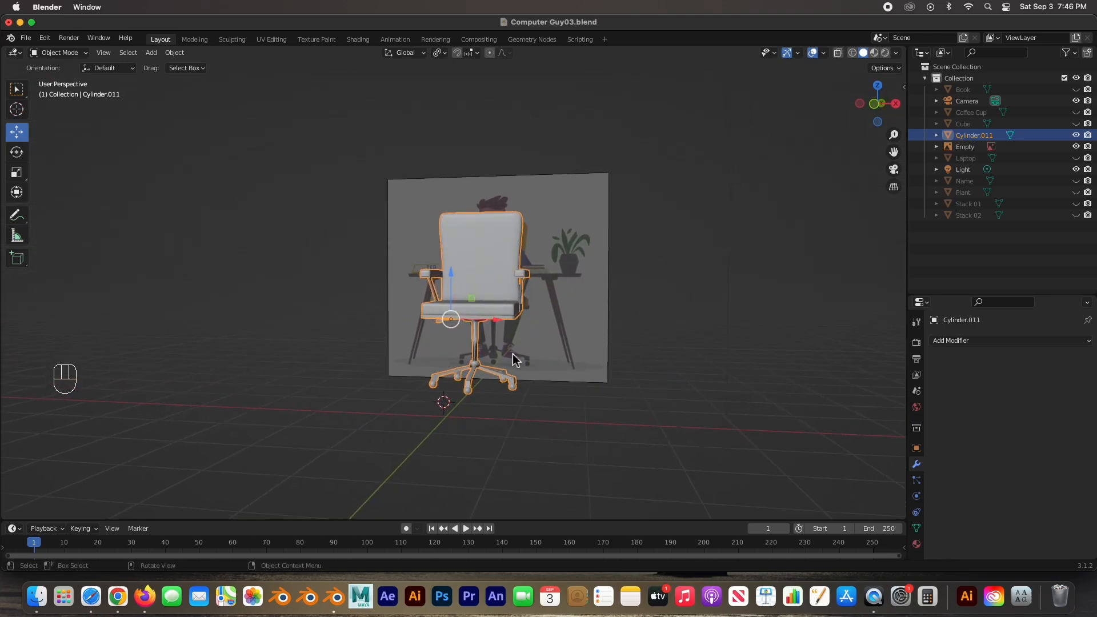
{"action": "scroll", "coordinate": [502, 360], "scroll_direction": "up", "scroll_amount": 3}
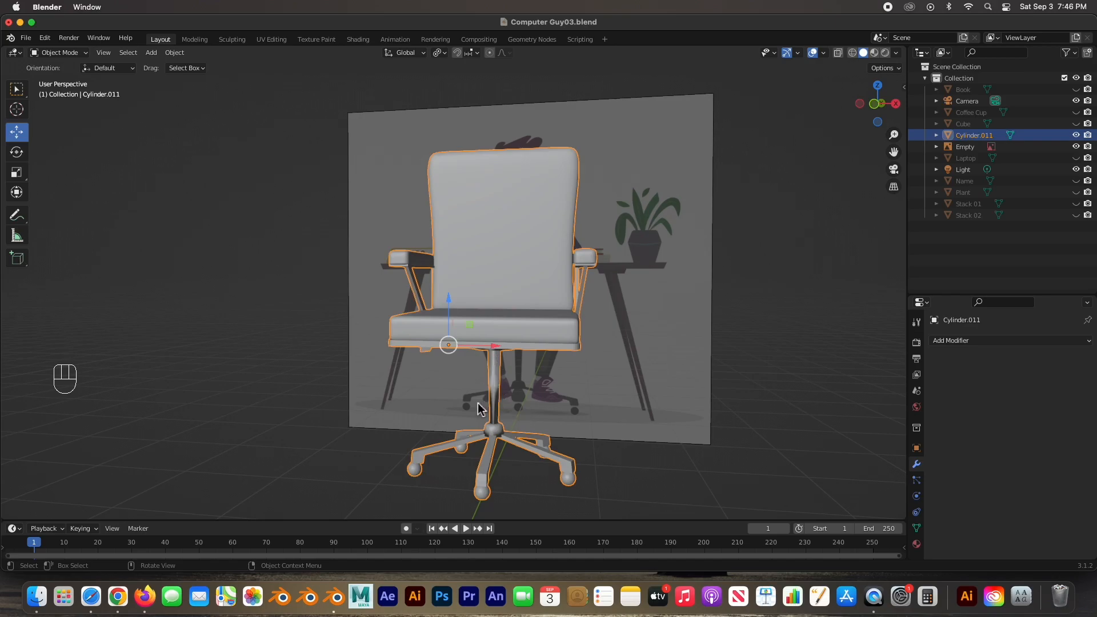
{"action": "left_click", "coordinate": [916, 528]}
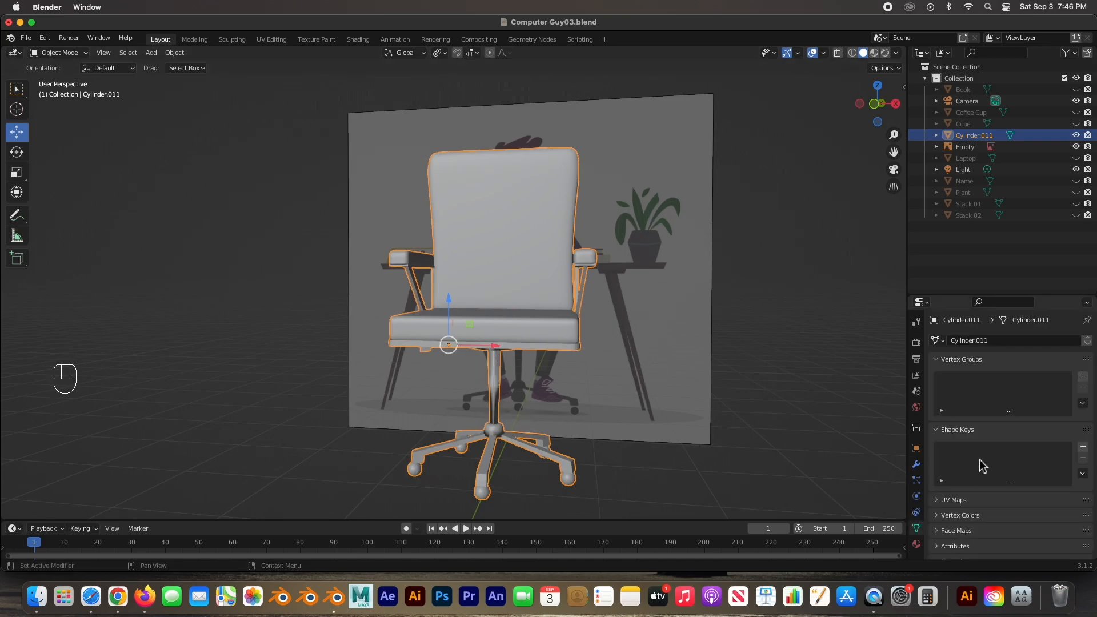
{"action": "scroll", "coordinate": [981, 474], "scroll_direction": "down", "scroll_amount": 4}
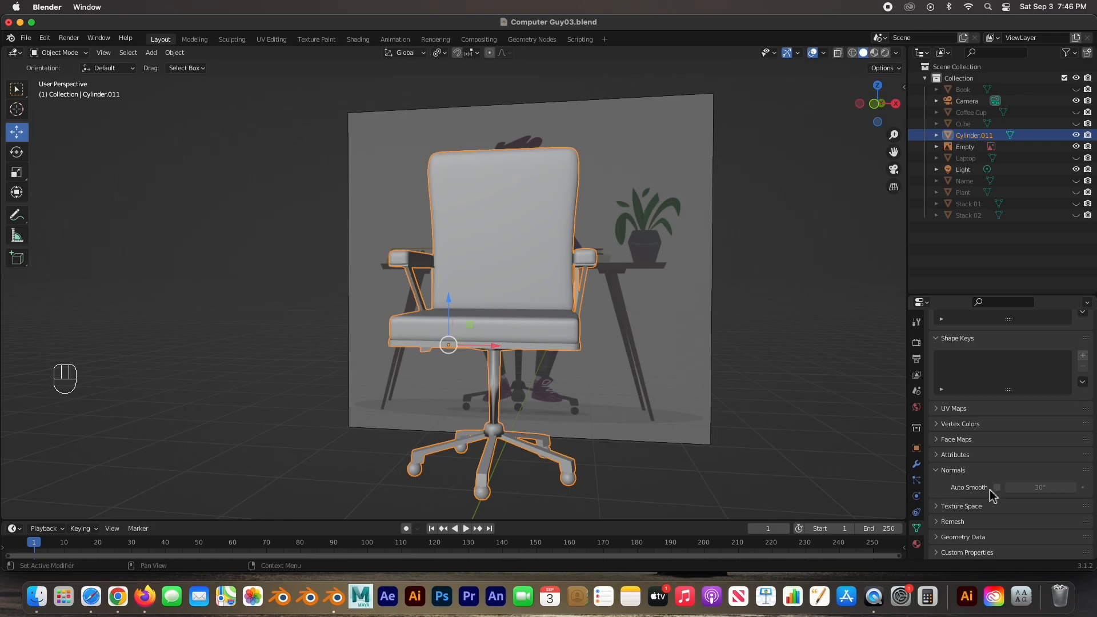
{"action": "left_click", "coordinate": [998, 488]}
{"action": "left_click", "coordinate": [835, 464]}
Lower the office chair's Auto Smooth angle to 20.9°
{"action": "middle_click_drag", "start_coordinate": [592, 434], "coordinate": [501, 397]}
{"action": "left_click", "coordinate": [489, 397]}
{"action": "middle_click_drag", "start_coordinate": [855, 477], "coordinate": [801, 489]}
{"action": "left_click_drag", "start_coordinate": [1039, 487], "coordinate": [1014, 487]}
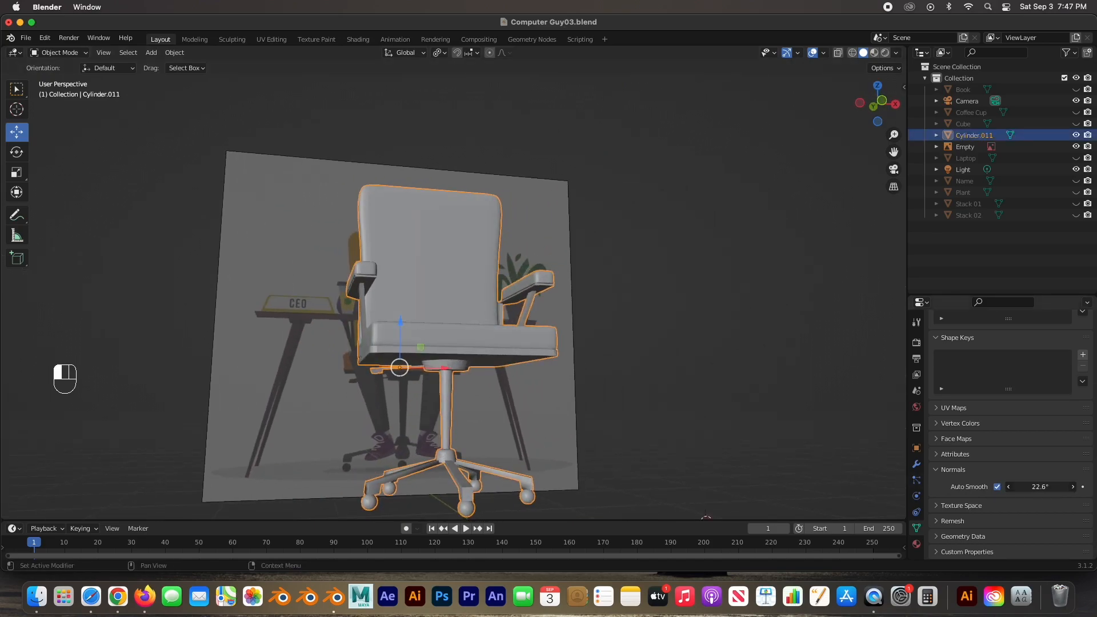
{"action": "middle_click_drag", "start_coordinate": [550, 408], "coordinate": [534, 447]}
{"action": "scroll", "coordinate": [536, 444], "scroll_direction": "down", "scroll_amount": 1}
{"action": "left_click", "coordinate": [598, 414]}
{"action": "middle_click_drag", "start_coordinate": [598, 412], "coordinate": [508, 411]}
{"action": "scroll", "coordinate": [517, 366], "scroll_direction": "down", "scroll_amount": 2}
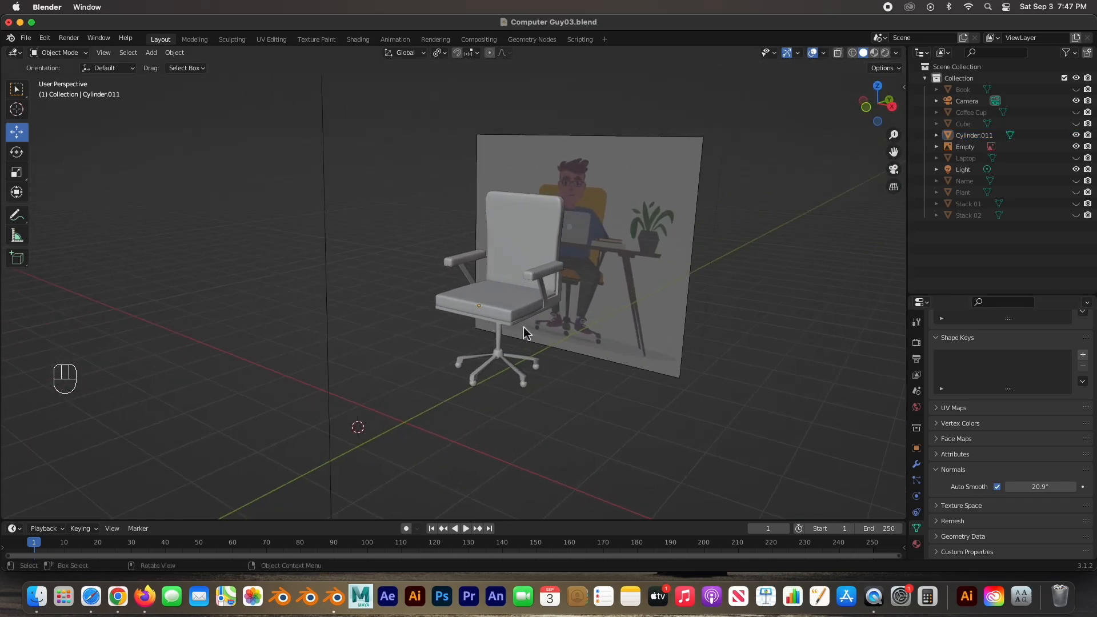
Rename the joined office chair object as Chair
{"action": "left_click", "coordinate": [524, 310]}
{"action": "middle_click_drag", "start_coordinate": [661, 404], "coordinate": [794, 320]}
{"action": "double_click", "coordinate": [974, 135]}
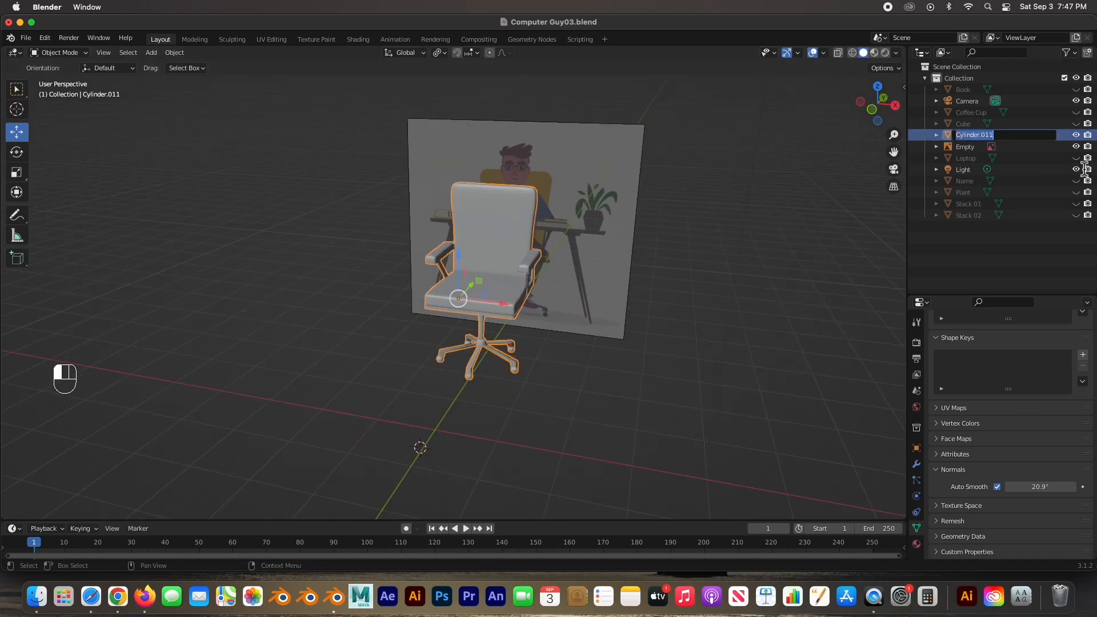
{"action": "key", "text": "shift"}
{"action": "type", "text": "Chair"}
{"action": "key", "text": "Return"}
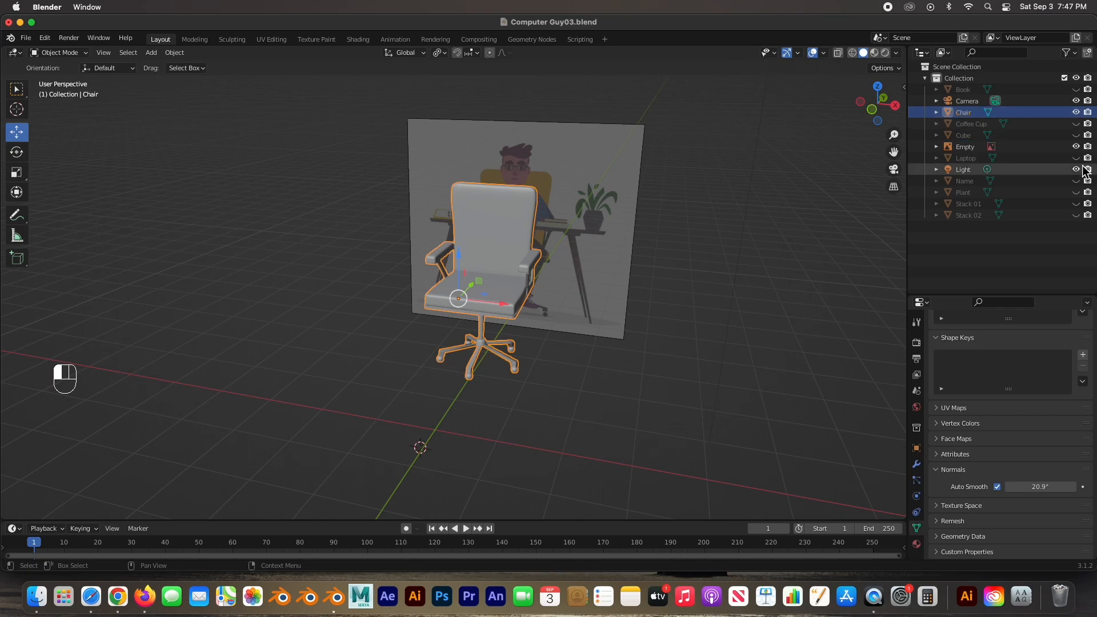
Unhide the desk object named Cube and rename it as Desk
{"action": "left_click", "coordinate": [1076, 135]}
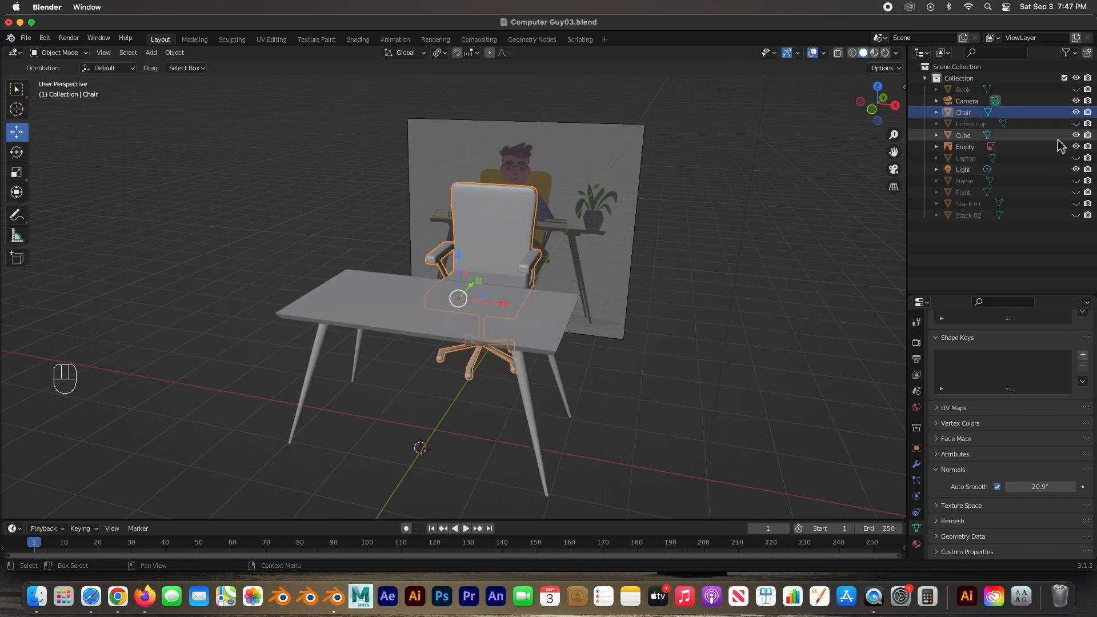
{"action": "double_click", "coordinate": [963, 135]}
{"action": "type", "text": "Desk"}
{"action": "key", "text": "Return"}
Unhide the Coffee Cup, Laptop, Name, Plant, Stack 01, Stack 02 and Book objects
{"action": "left_click", "coordinate": [1076, 124]}
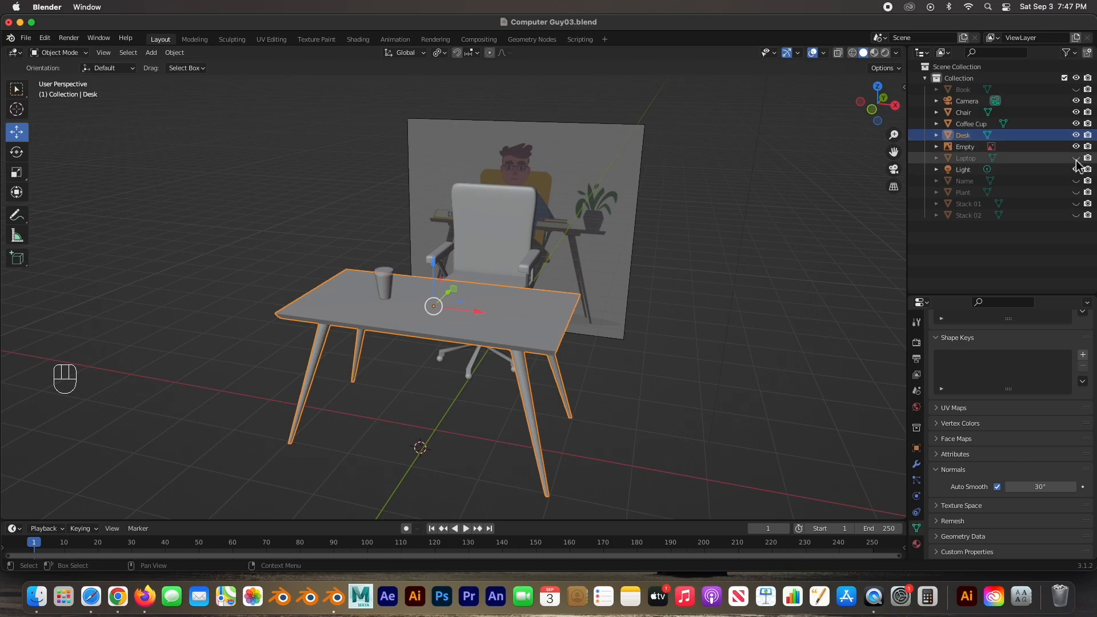
{"action": "left_click", "coordinate": [1076, 158]}
{"action": "left_click", "coordinate": [1075, 182]}
{"action": "left_click", "coordinate": [964, 182]}
{"action": "left_click", "coordinate": [1076, 193]}
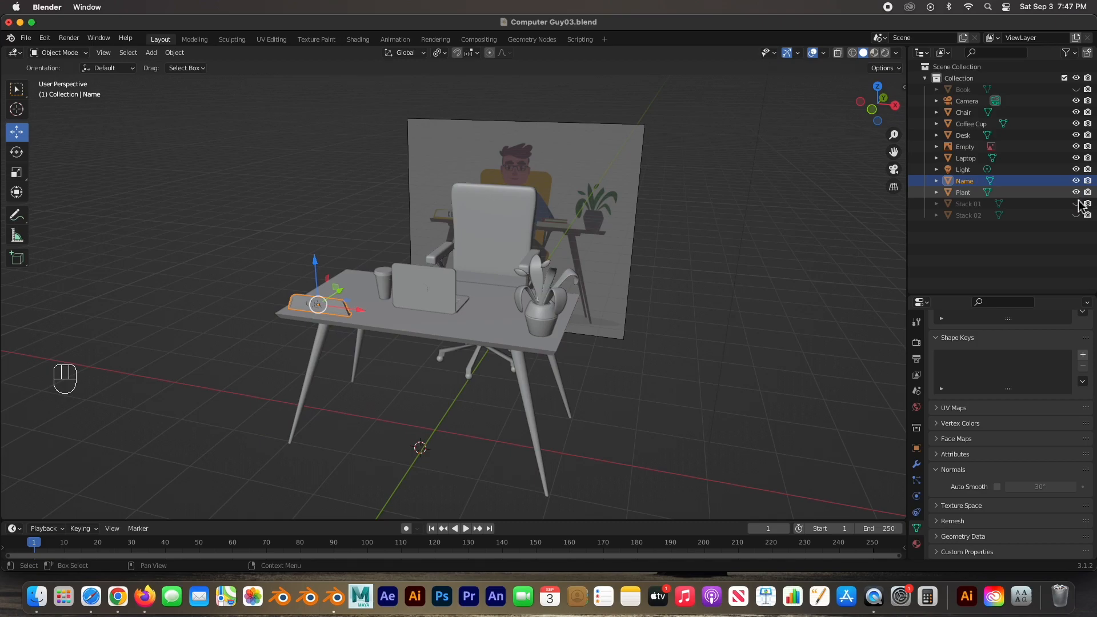
{"action": "left_click", "coordinate": [1076, 204]}
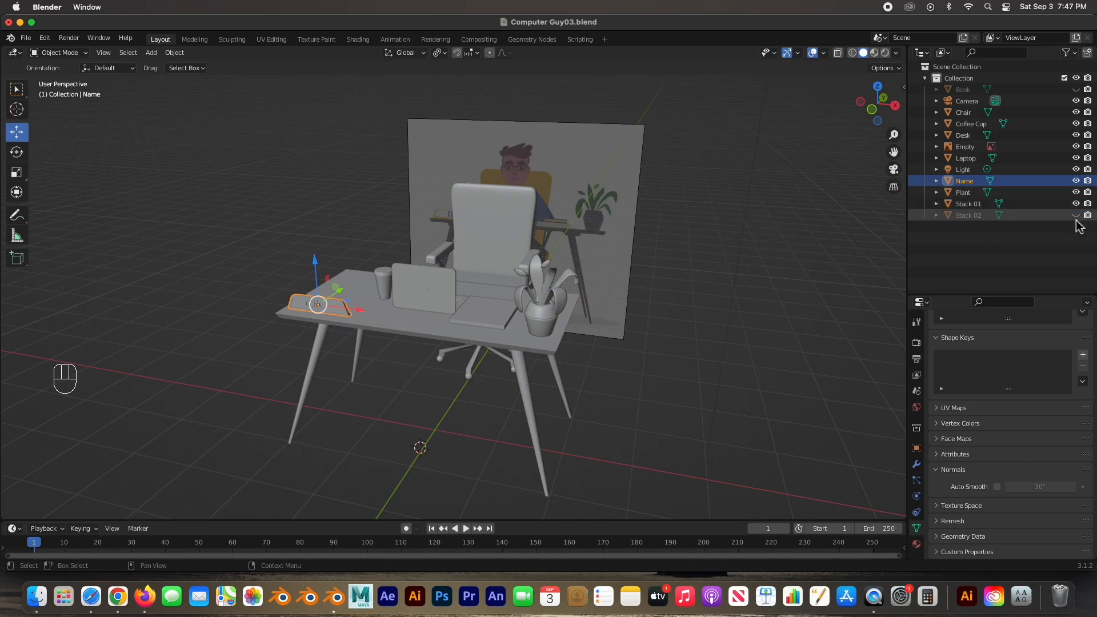
{"action": "left_click", "coordinate": [1075, 216]}
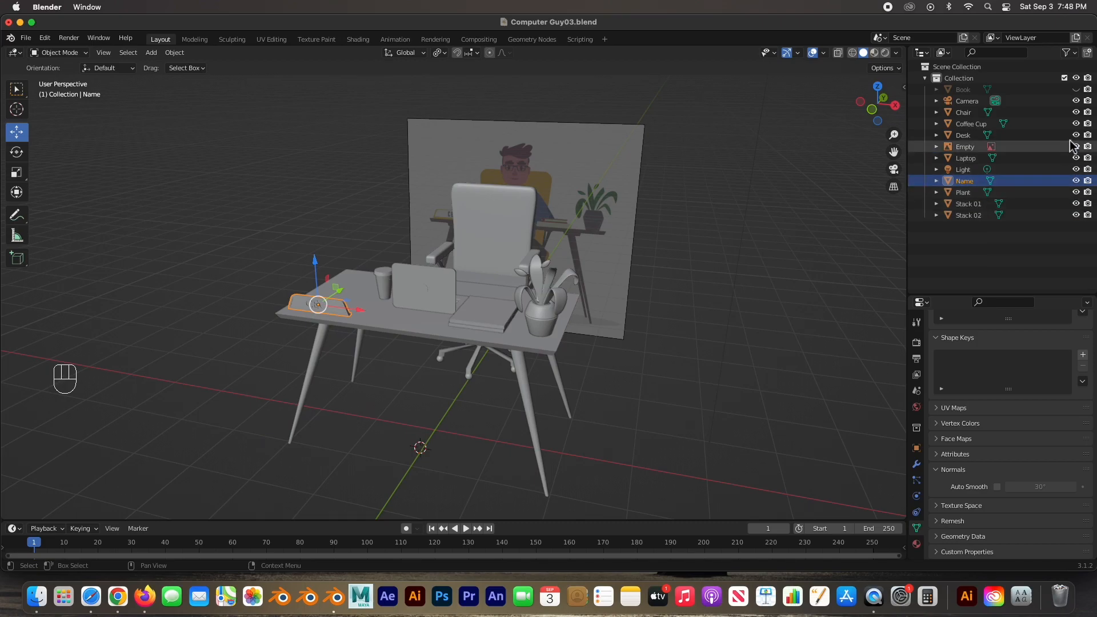
{"action": "left_click", "coordinate": [1076, 90]}
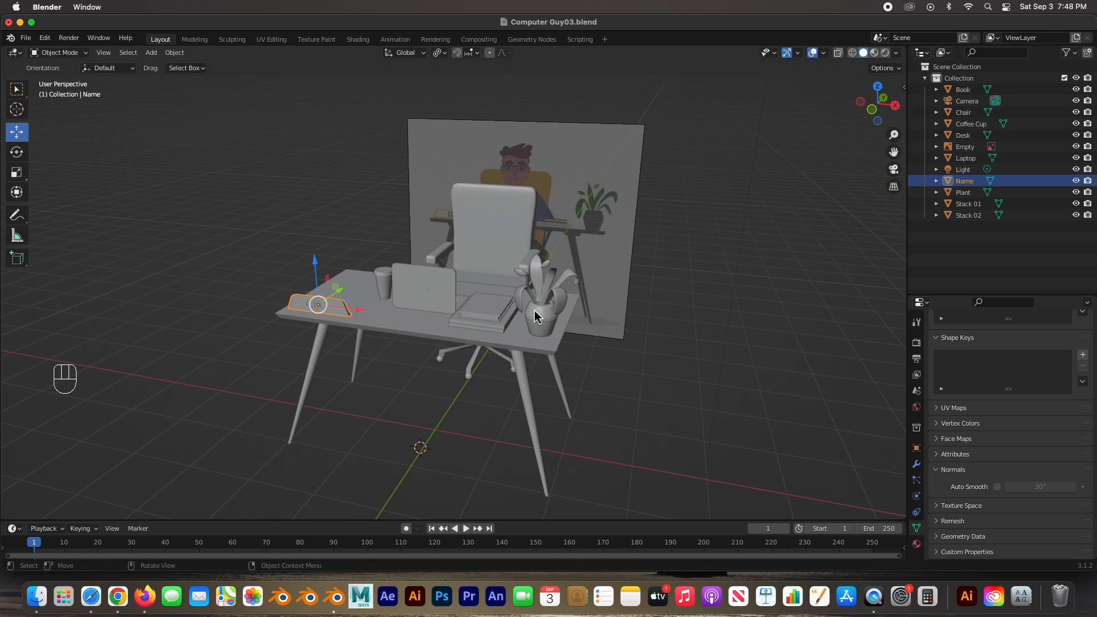
Enter Edit Mode on the Plant and select only the linked faces of its pot
{"action": "scroll", "coordinate": [537, 316], "scroll_direction": "up", "scroll_amount": 4}
{"action": "scroll", "coordinate": [539, 305], "scroll_direction": "down", "scroll_amount": 1}
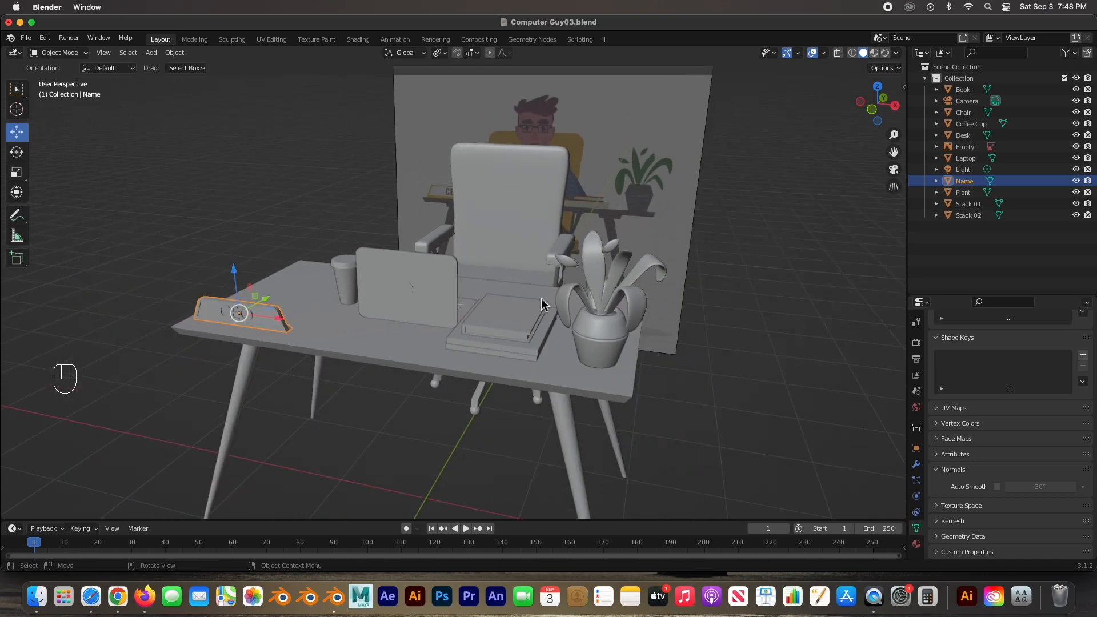
{"action": "left_click", "coordinate": [586, 322]}
{"action": "scroll", "coordinate": [635, 335], "scroll_direction": "up", "scroll_amount": 3}
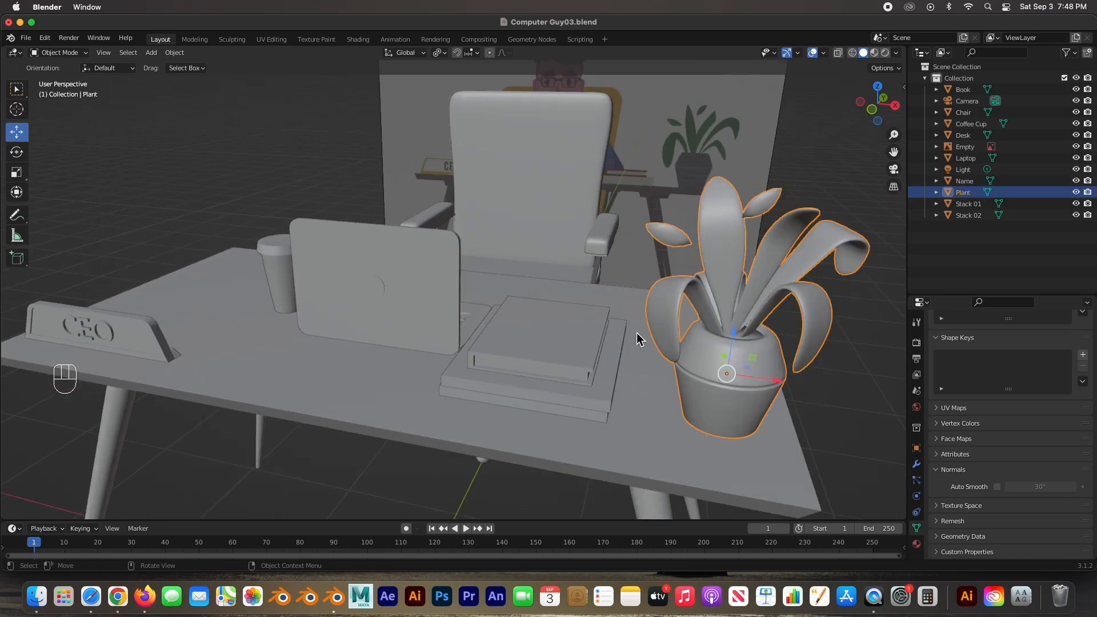
{"action": "key", "text": "KP_Decimal"}
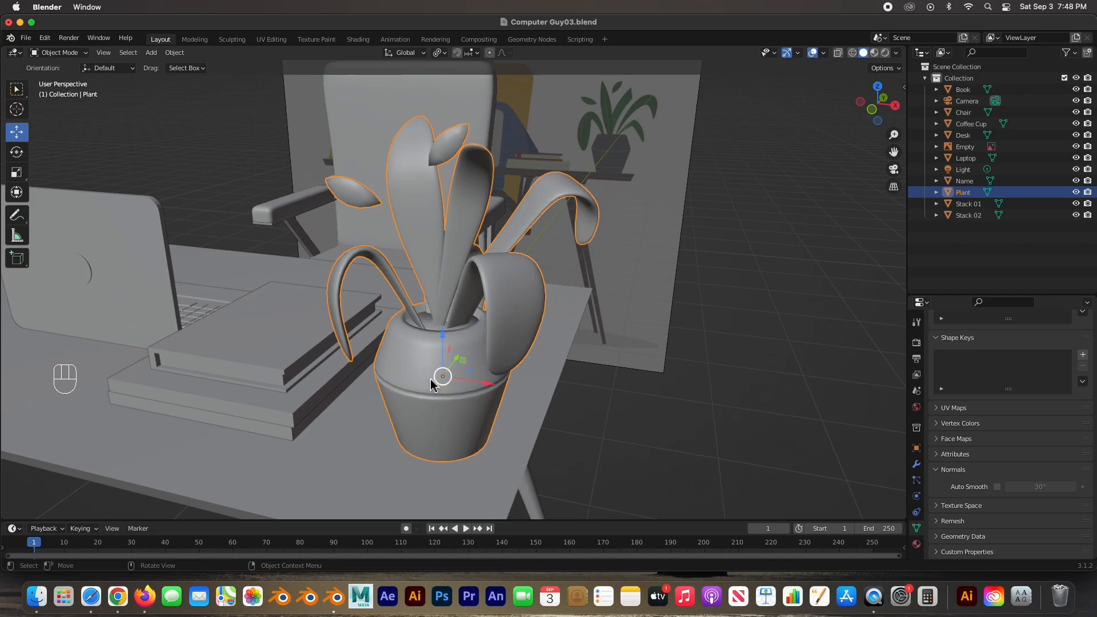
{"action": "key", "text": "Tab"}
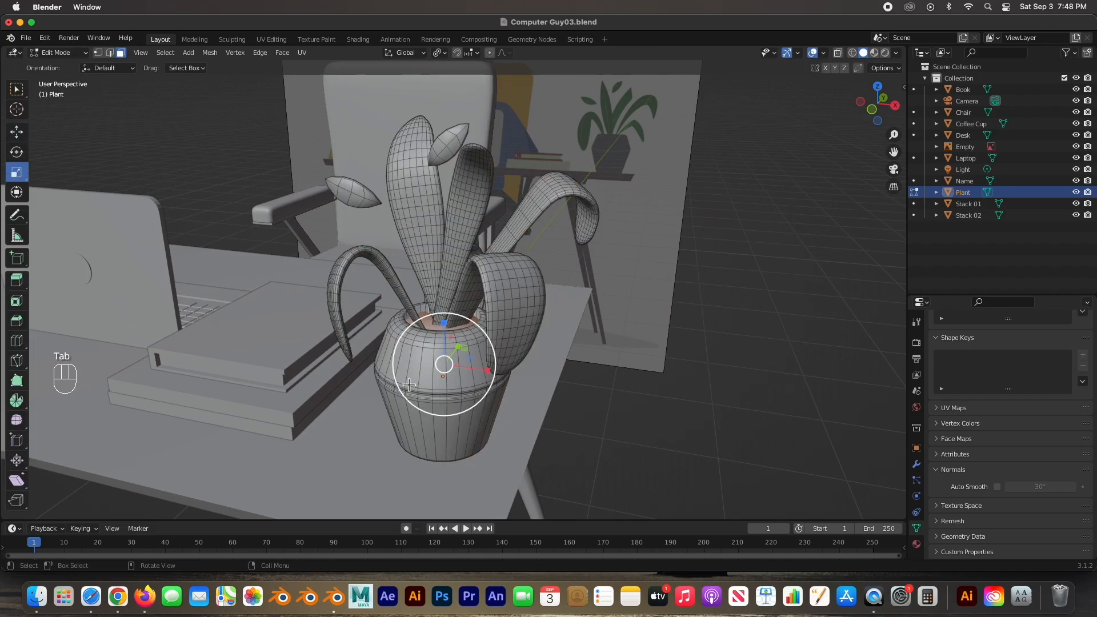
{"action": "left_click", "coordinate": [595, 463]}
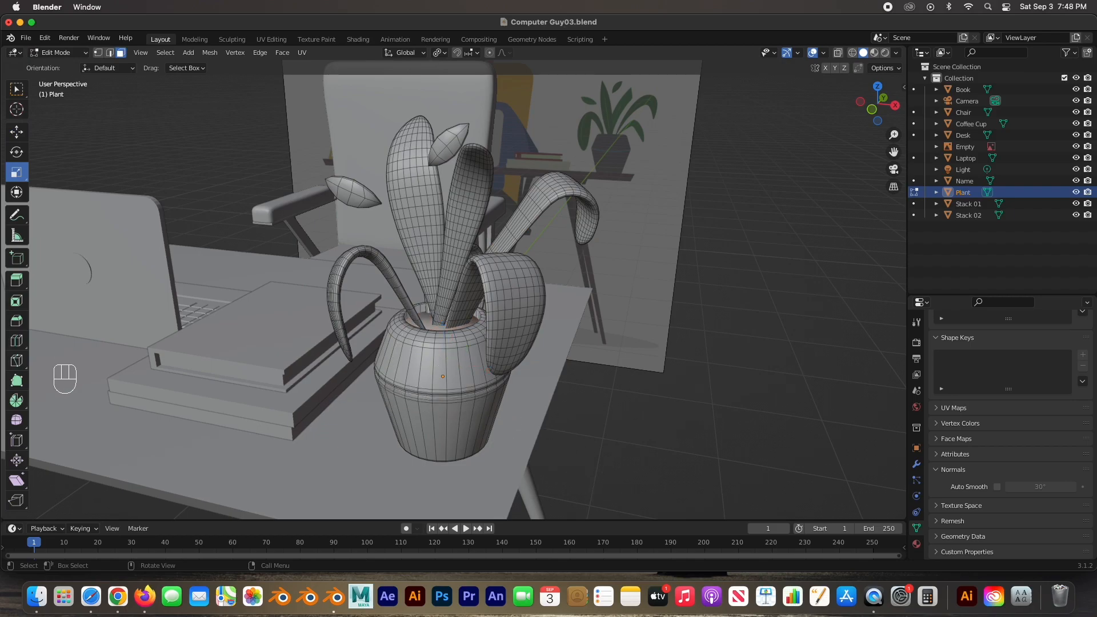
{"action": "key", "text": "l"}
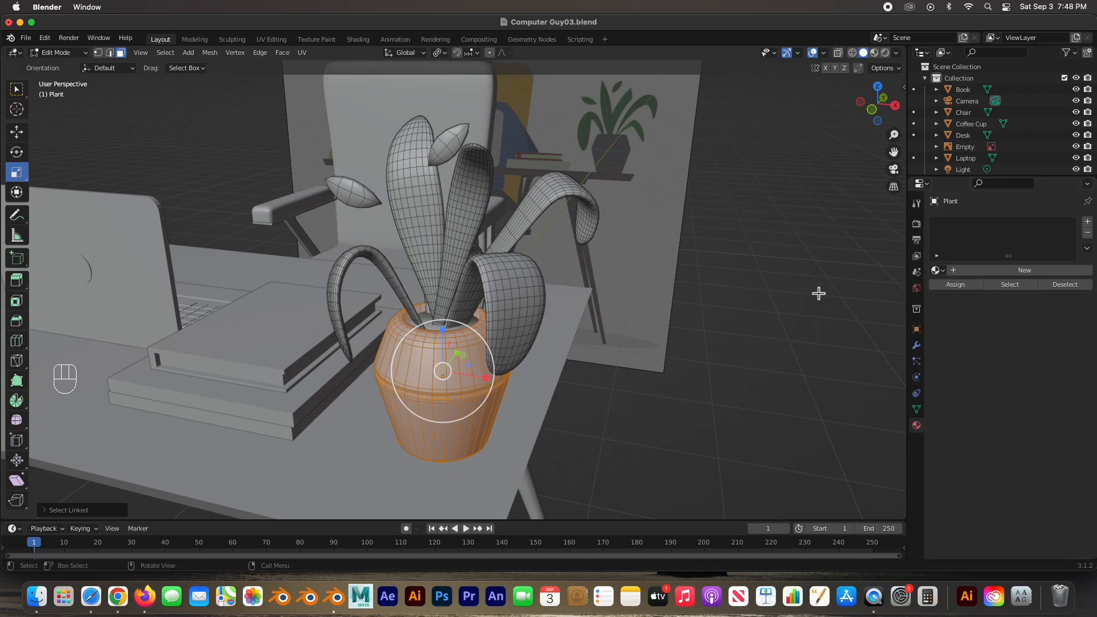
Add a material slot to the Plant with a new material named Pot
{"action": "left_click", "coordinate": [1087, 222]}
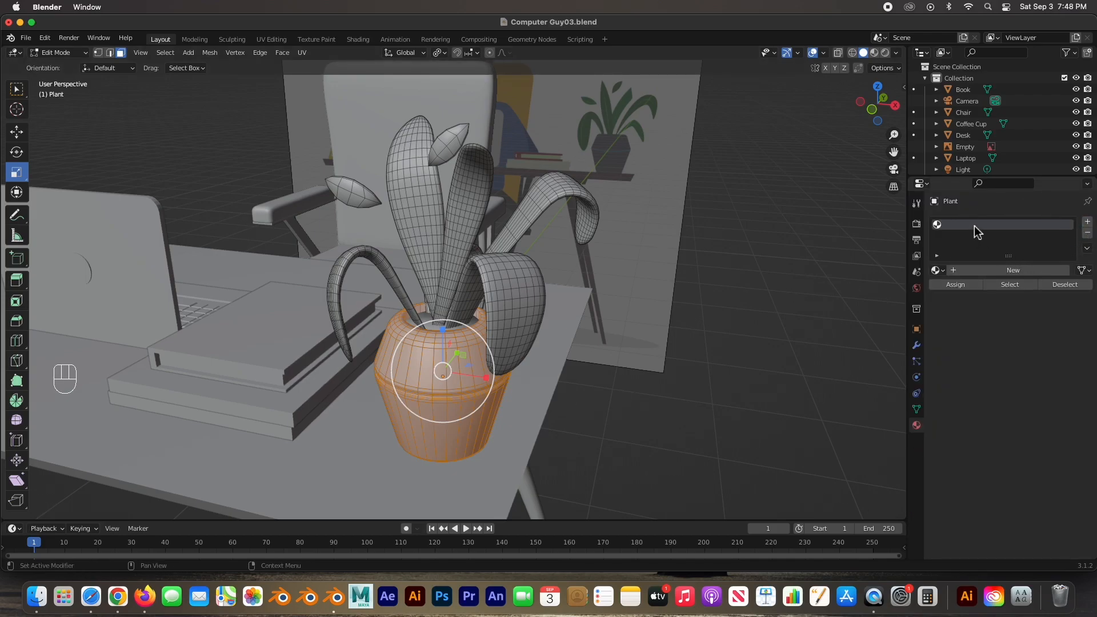
{"action": "left_click", "coordinate": [973, 270]}
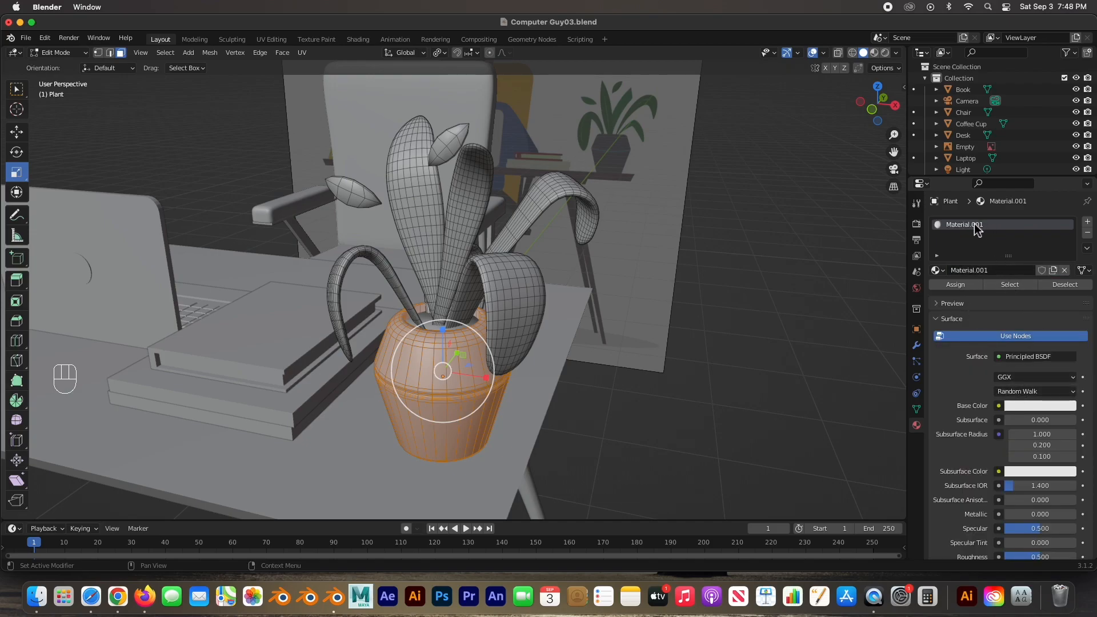
{"action": "left_click", "coordinate": [976, 270]}
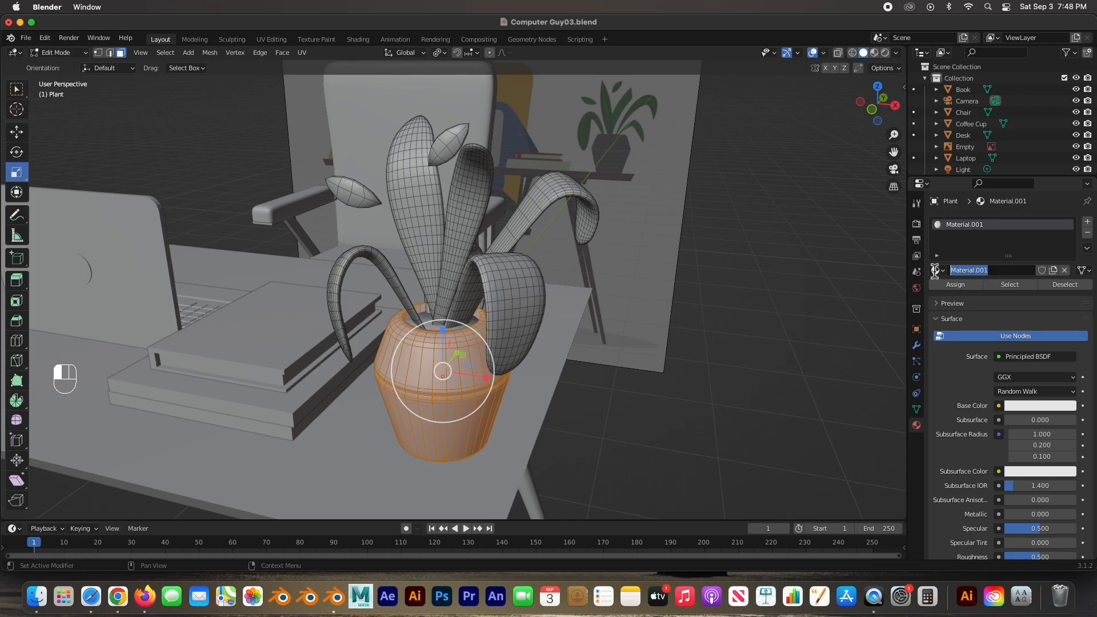
{"action": "type", "text": "Pot"}
{"action": "key", "text": "Return"}
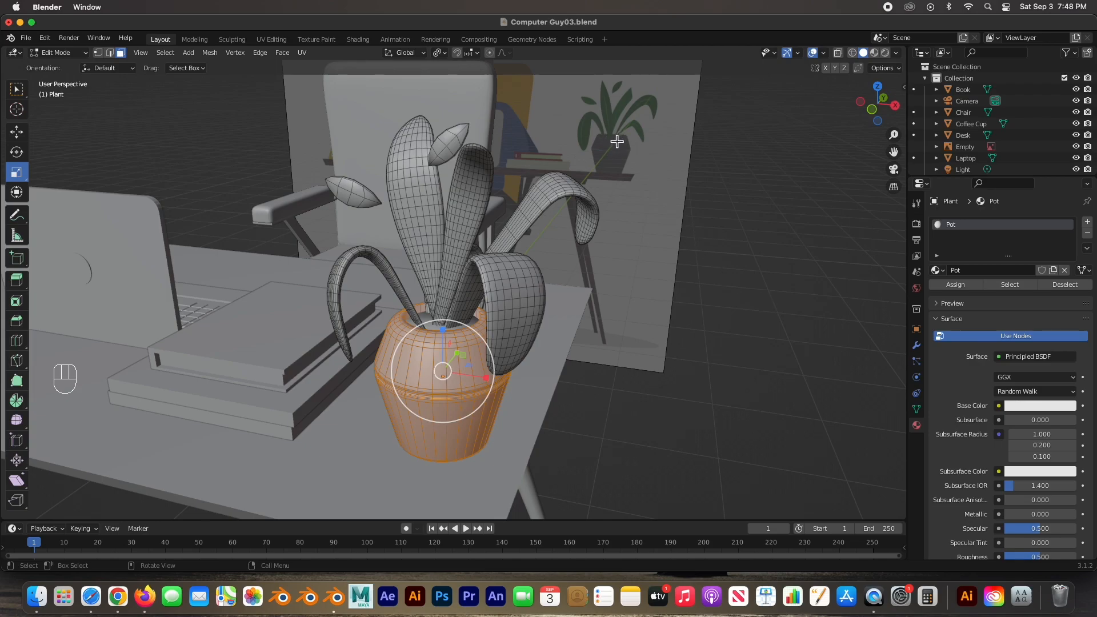
Set the Pot material's base colour to dark purple (H 0.722, S 0.948, V 0.303) and assign it to the pot
{"action": "left_click", "coordinate": [1037, 407]}
{"action": "left_click_drag", "start_coordinate": [1018, 283], "coordinate": [1048, 284]}
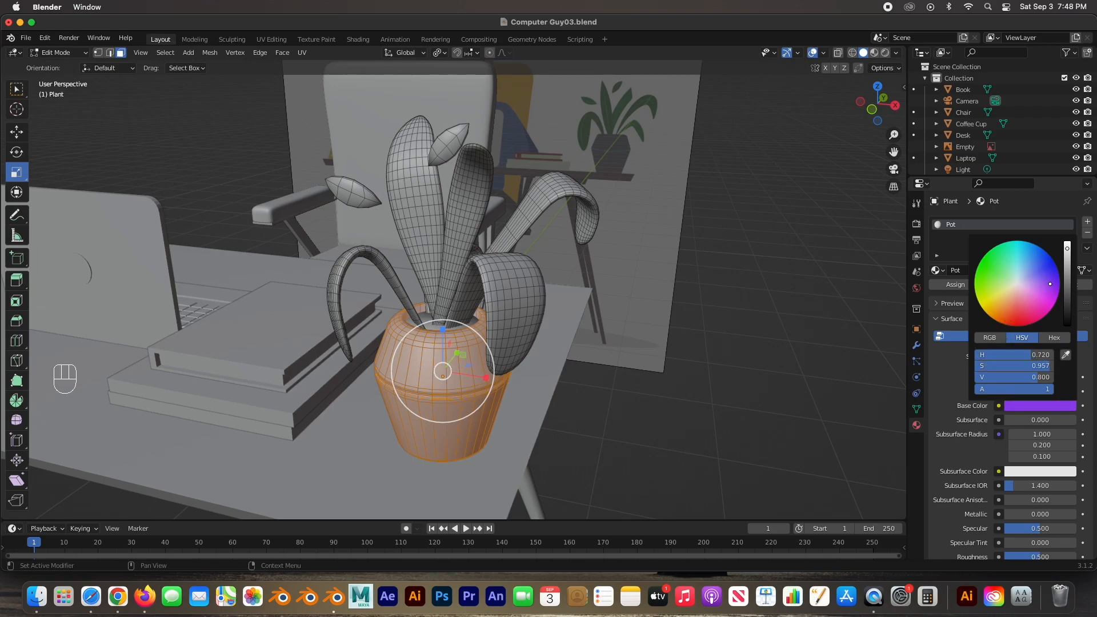
{"action": "left_click_drag", "start_coordinate": [1067, 250], "coordinate": [1067, 275]}
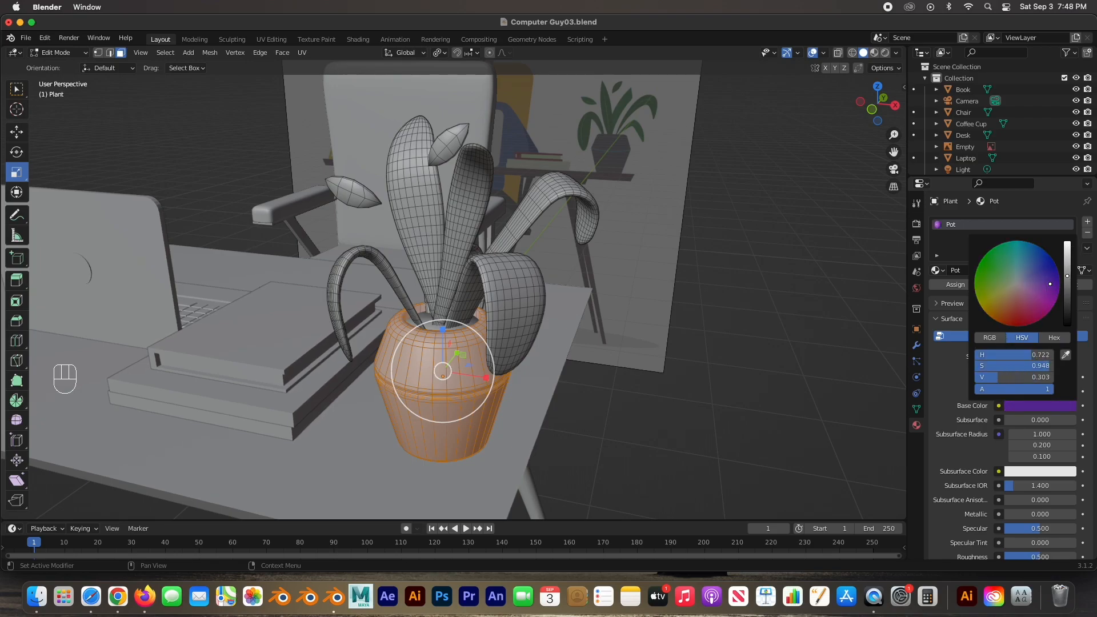
{"action": "left_click", "coordinate": [958, 286]}
{"action": "left_click", "coordinate": [857, 228]}
Switch the viewport to Material Preview, then select the large front leaf's linked faces and give the plant a second new material
{"action": "left_click", "coordinate": [875, 53]}
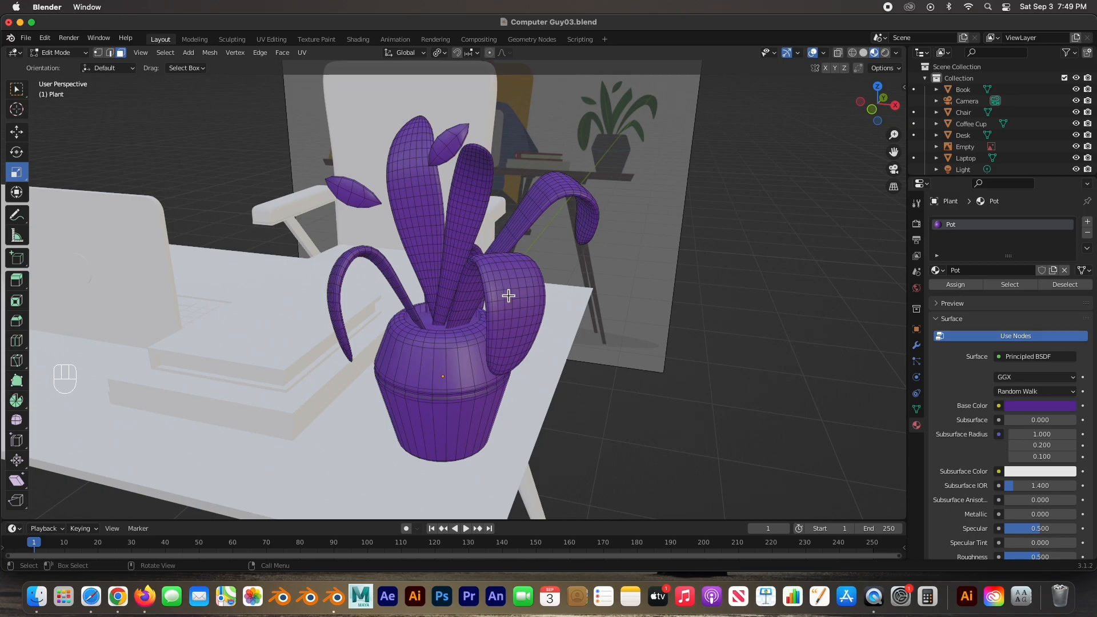
{"action": "key", "text": "l"}
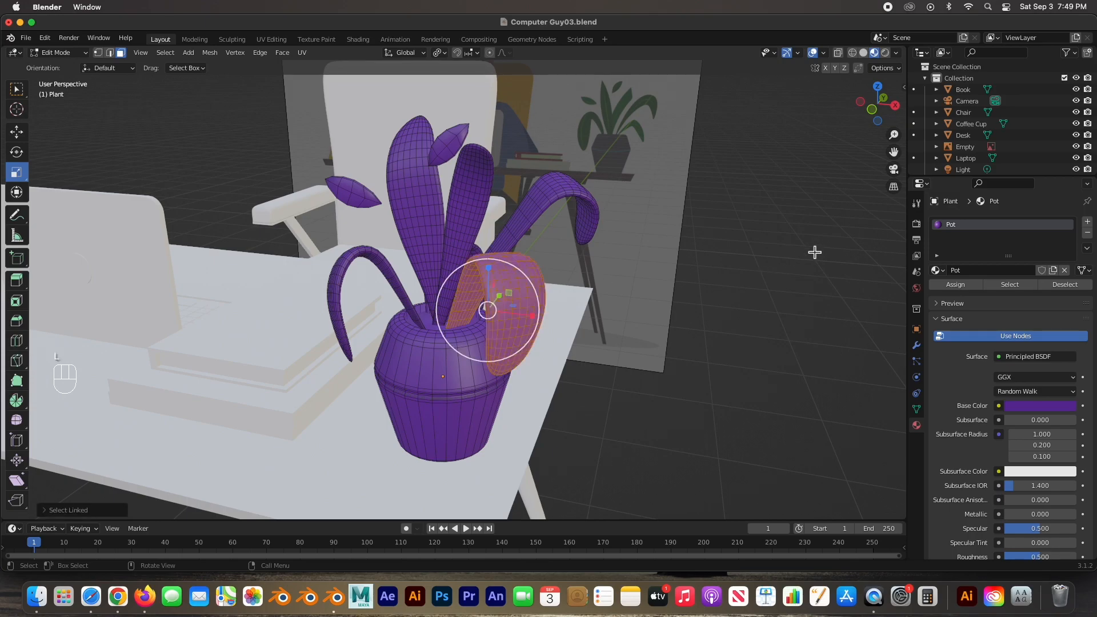
{"action": "left_click", "coordinate": [1087, 223]}
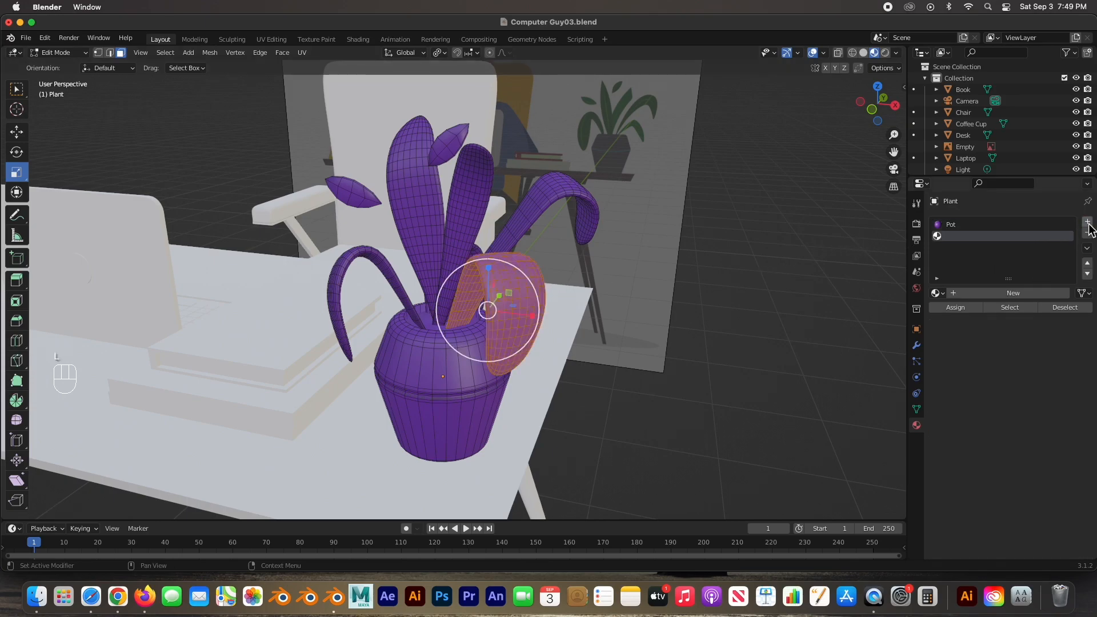
{"action": "left_click", "coordinate": [969, 293]}
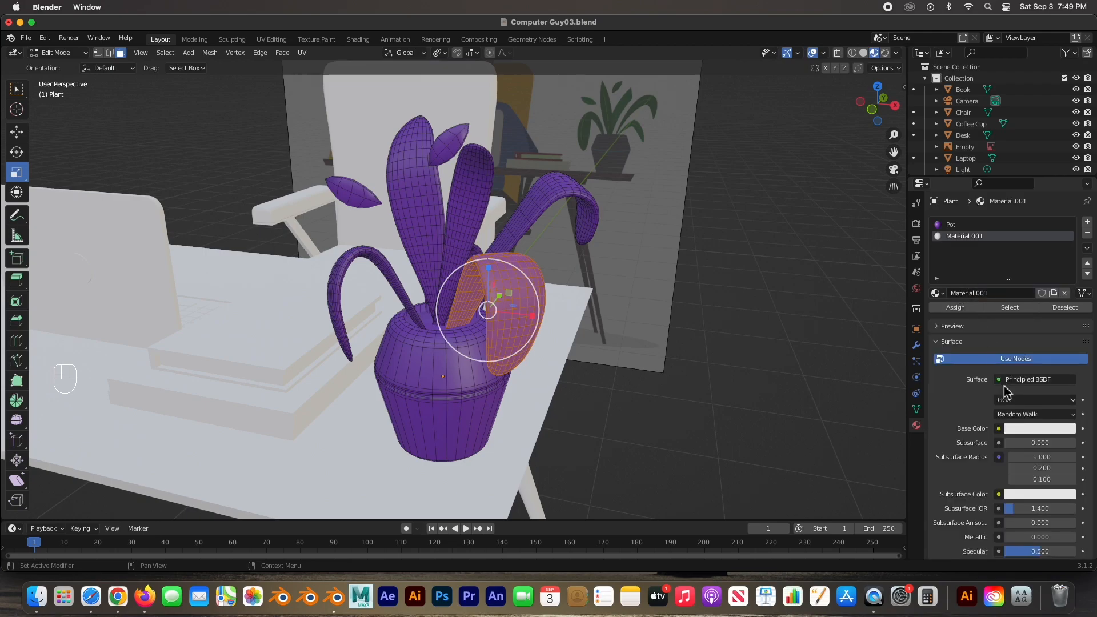
Make the new material dark green (H 0.333, S 0.971, V 0.115), named Plant, and assign it to the selected leaf
{"action": "left_click", "coordinate": [1016, 430]}
{"action": "left_click_drag", "start_coordinate": [999, 329], "coordinate": [983, 288]}
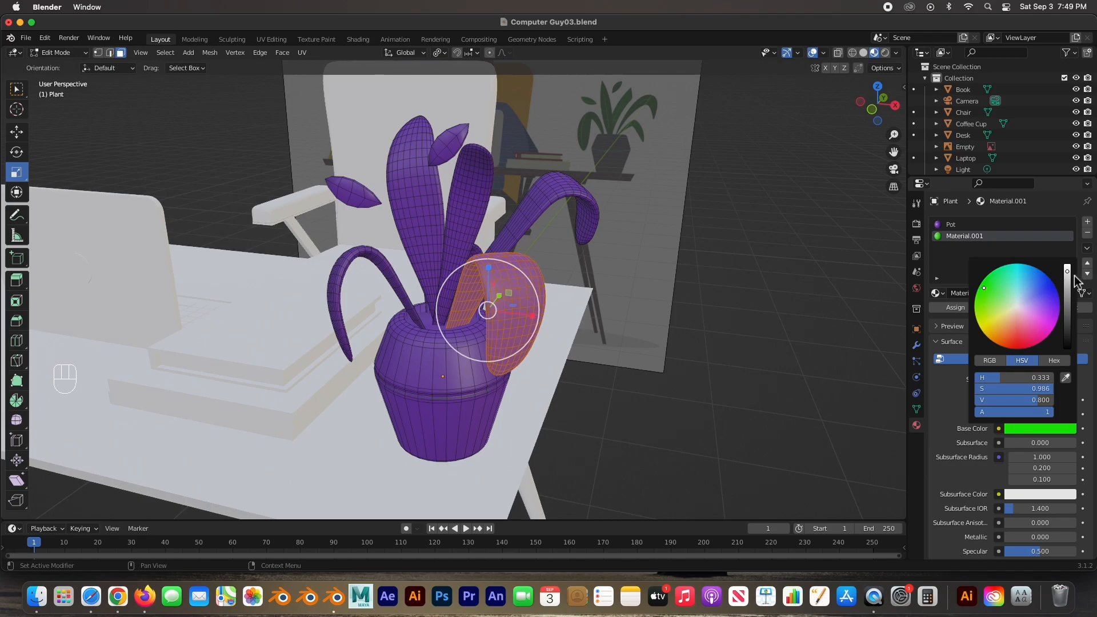
{"action": "left_click_drag", "start_coordinate": [1067, 272], "coordinate": [1066, 317]}
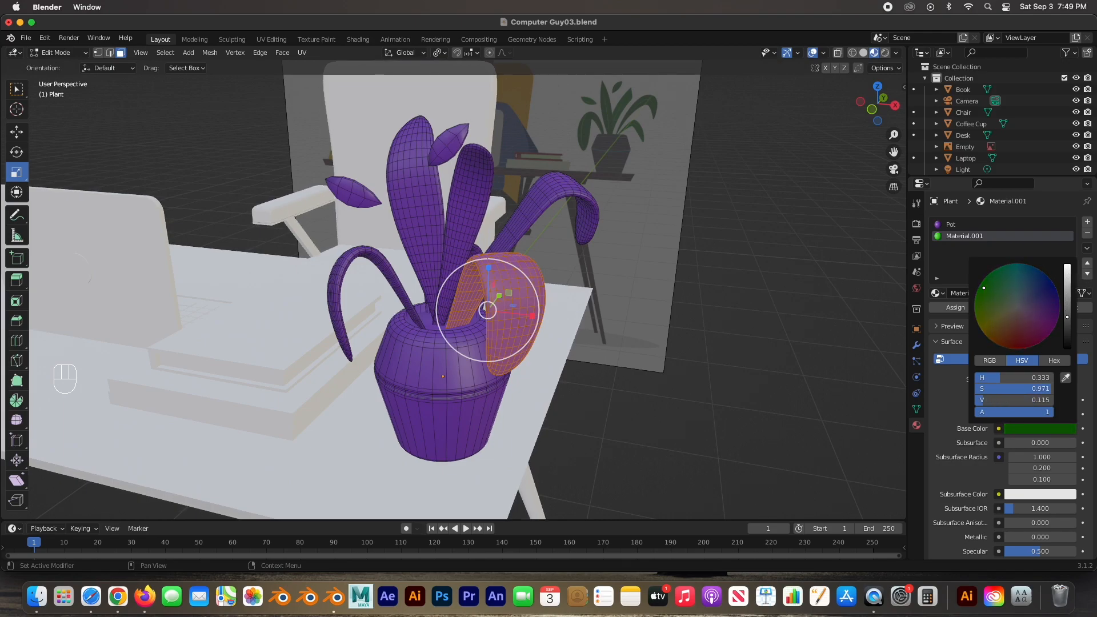
{"action": "double_click", "coordinate": [969, 237]}
{"action": "type", "text": "Plant"}
{"action": "key", "text": "Return"}
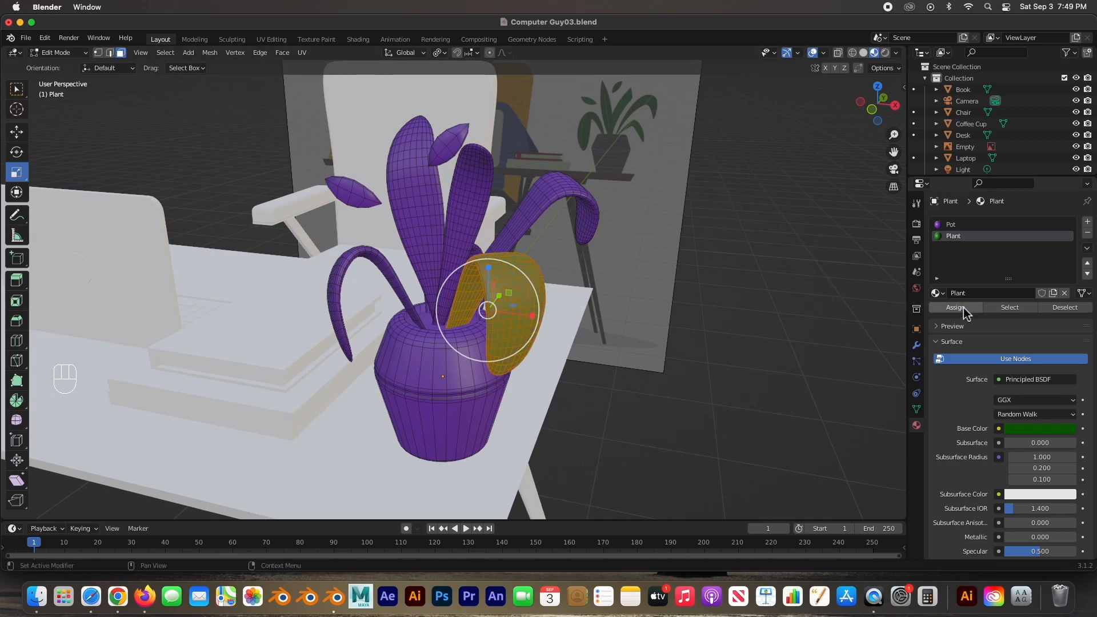
Select the linked faces of all remaining leaves and assign the Plant material to them
{"action": "left_click", "coordinate": [552, 200]}
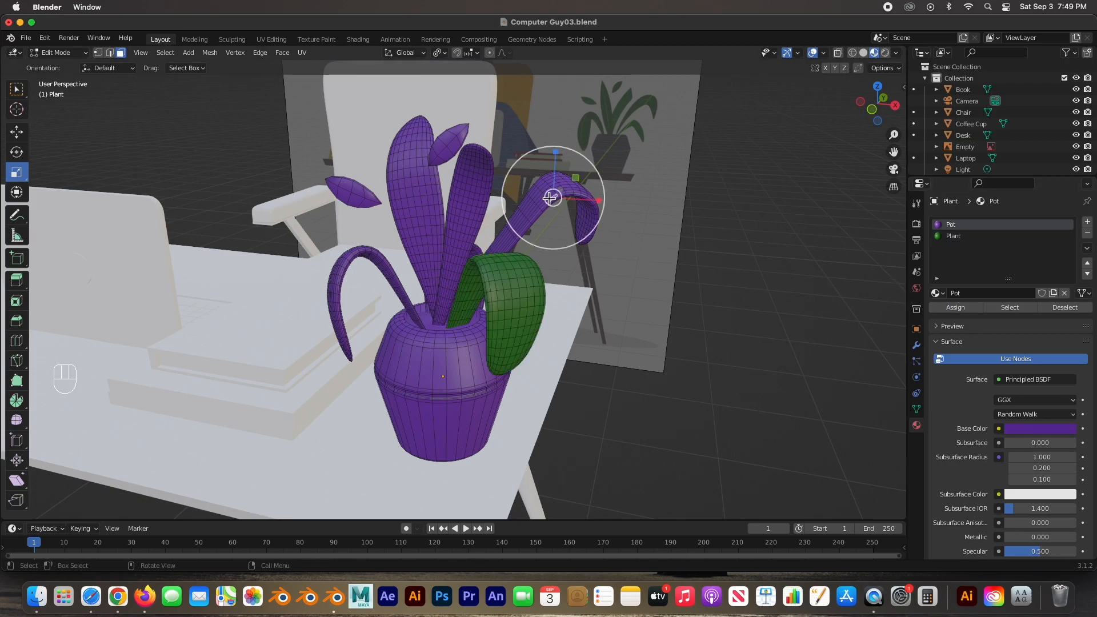
{"action": "key", "text": "l"}
{"action": "key", "text": "l"}
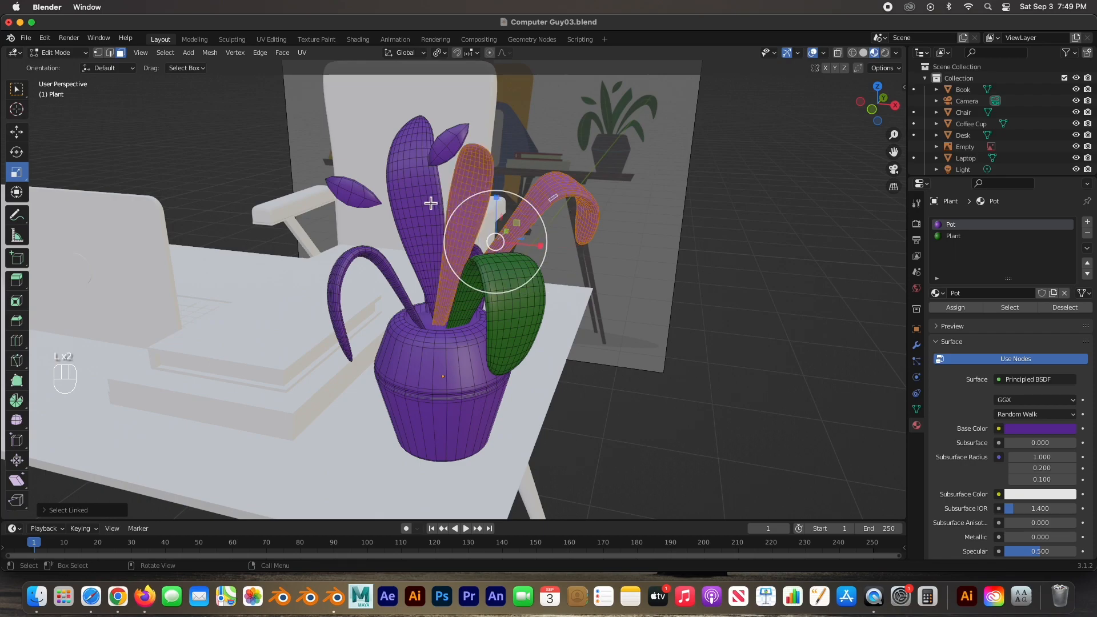
{"action": "key", "text": "l"}
{"action": "key", "text": "l"}
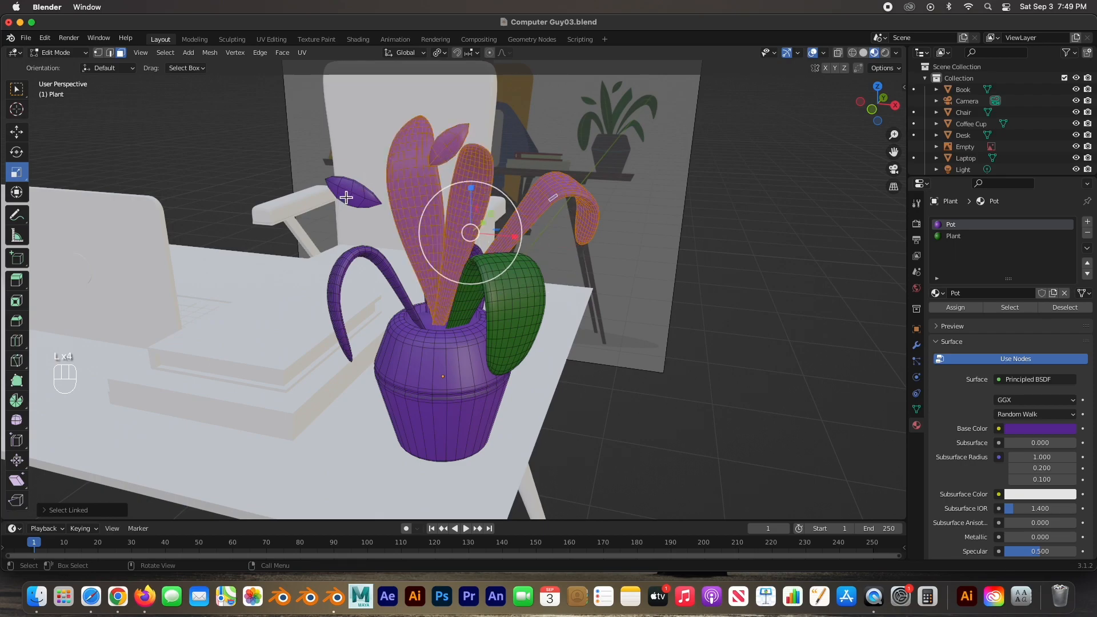
{"action": "key", "text": "l"}
{"action": "key", "text": "l"}
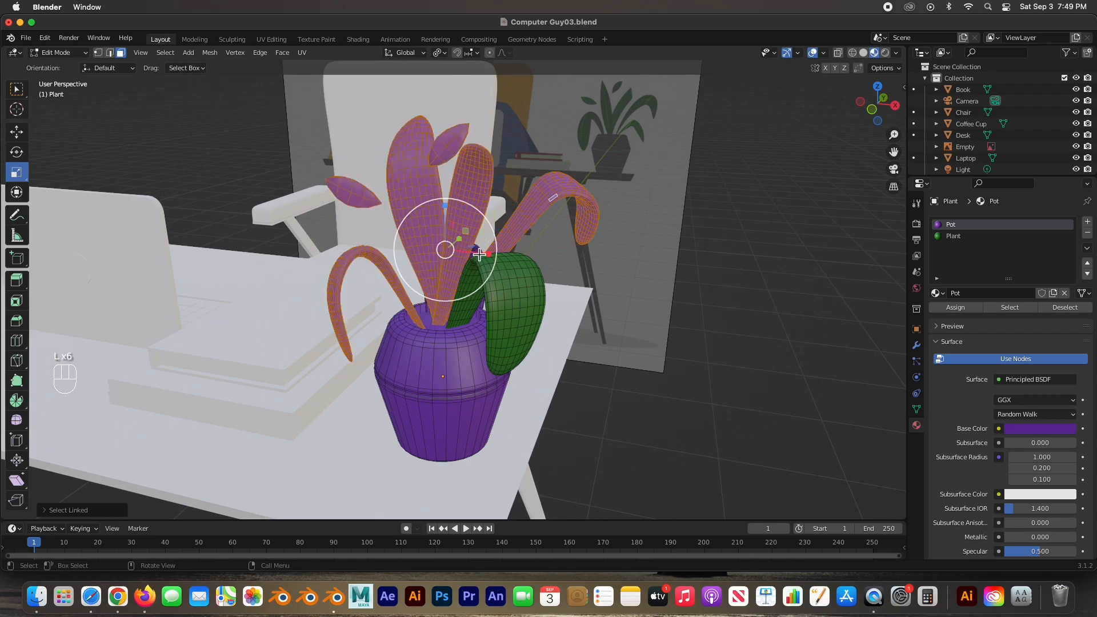
{"action": "key", "text": "l"}
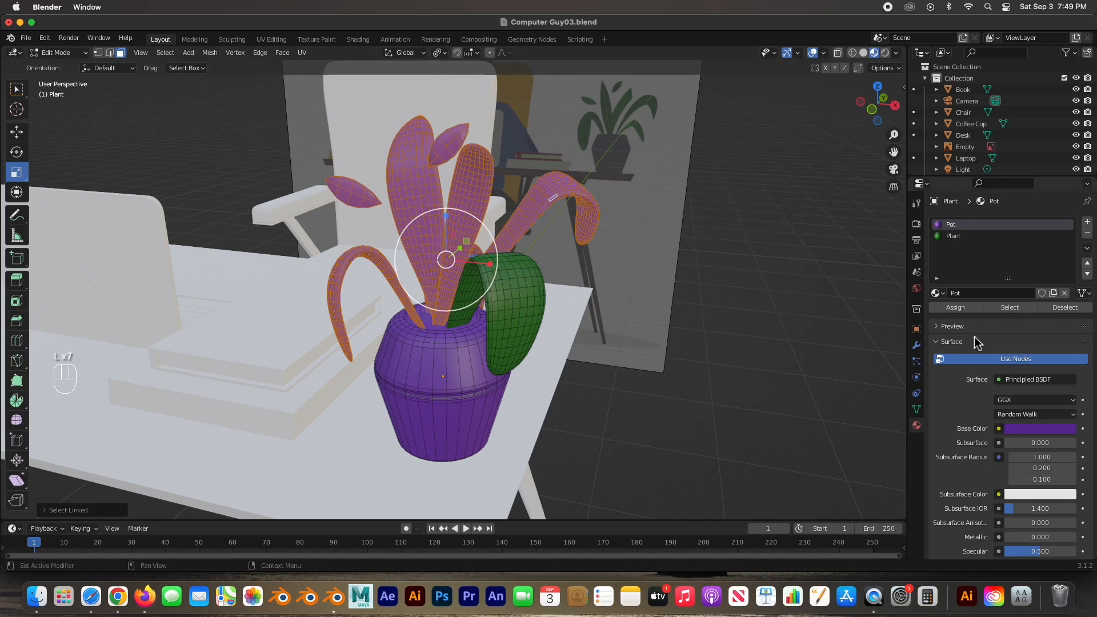
{"action": "left_click", "coordinate": [957, 238]}
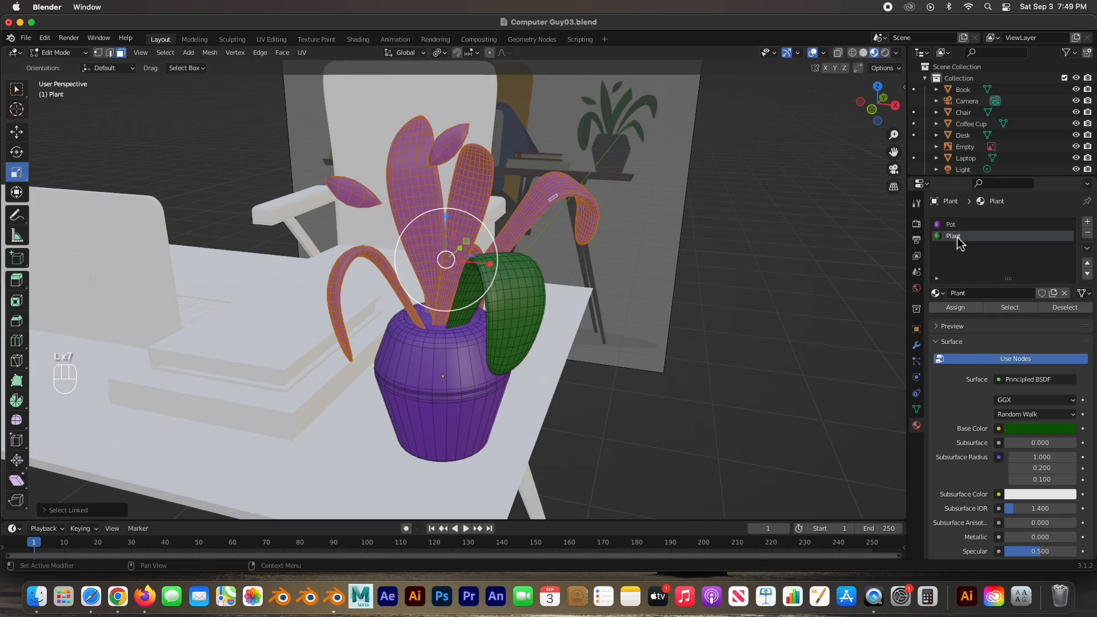
{"action": "left_click", "coordinate": [955, 307]}
{"action": "left_click", "coordinate": [835, 324]}
Select the linked soil faces inside the pot and add a new material named Dirt
{"action": "middle_click_drag", "start_coordinate": [427, 313], "coordinate": [718, 310]}
{"action": "key", "text": "l"}
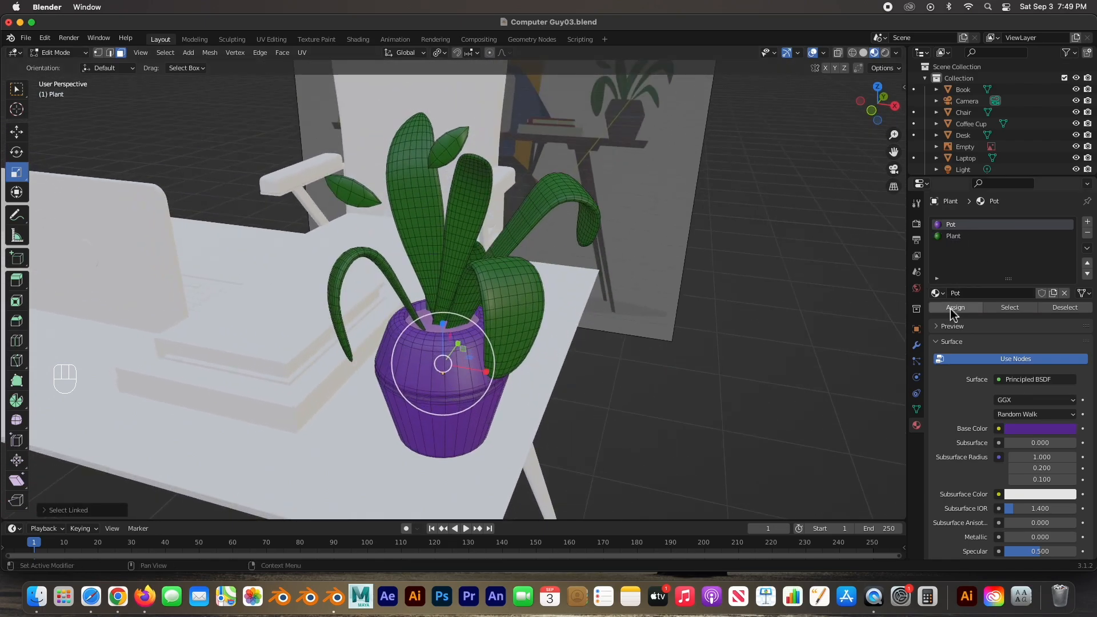
{"action": "left_click", "coordinate": [1087, 222]}
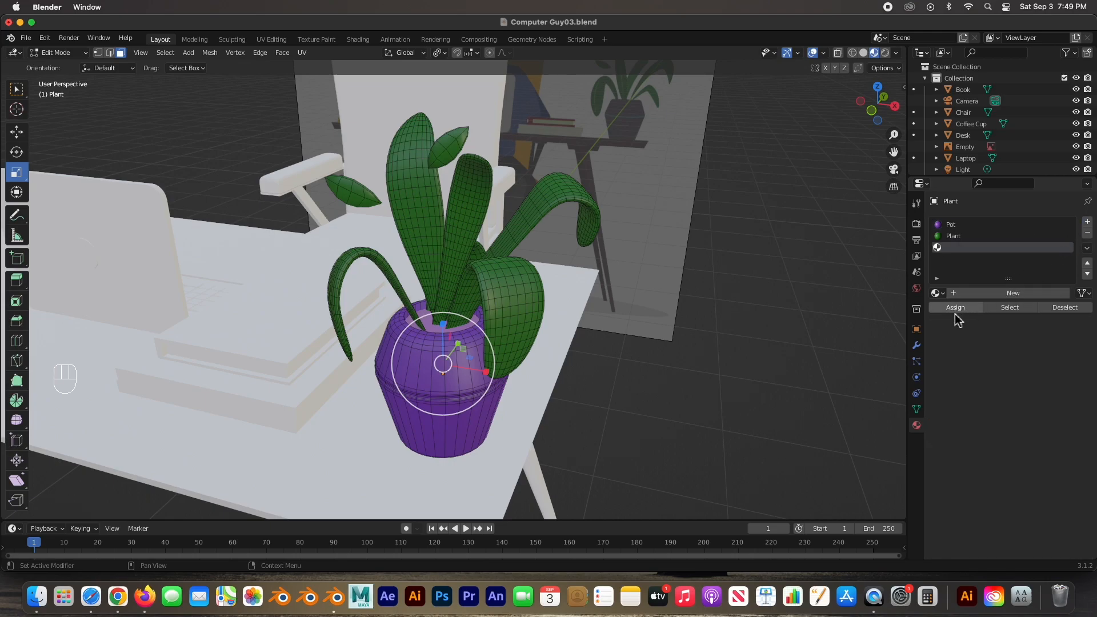
{"action": "left_click", "coordinate": [971, 293]}
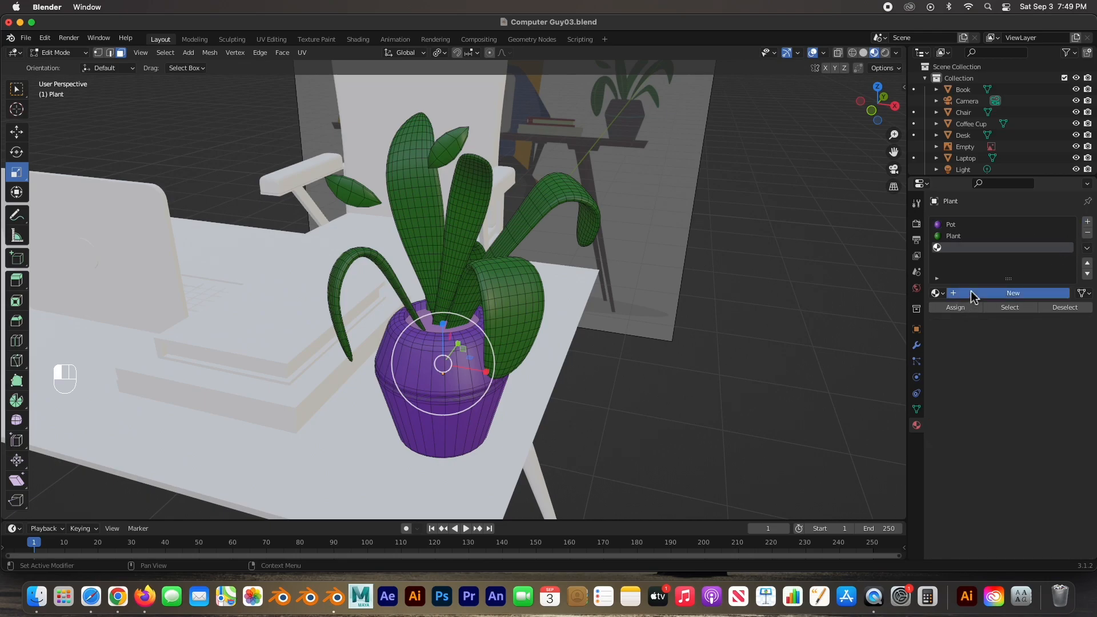
{"action": "double_click", "coordinate": [1018, 248]}
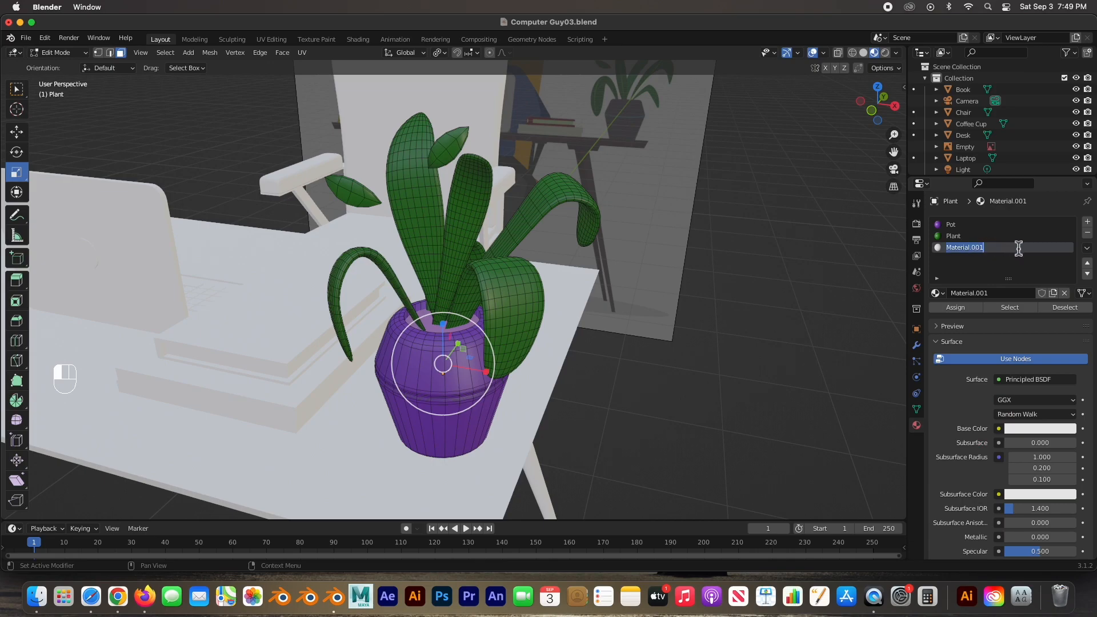
{"action": "type", "text": "Dirt"}
{"action": "key", "text": "Return"}
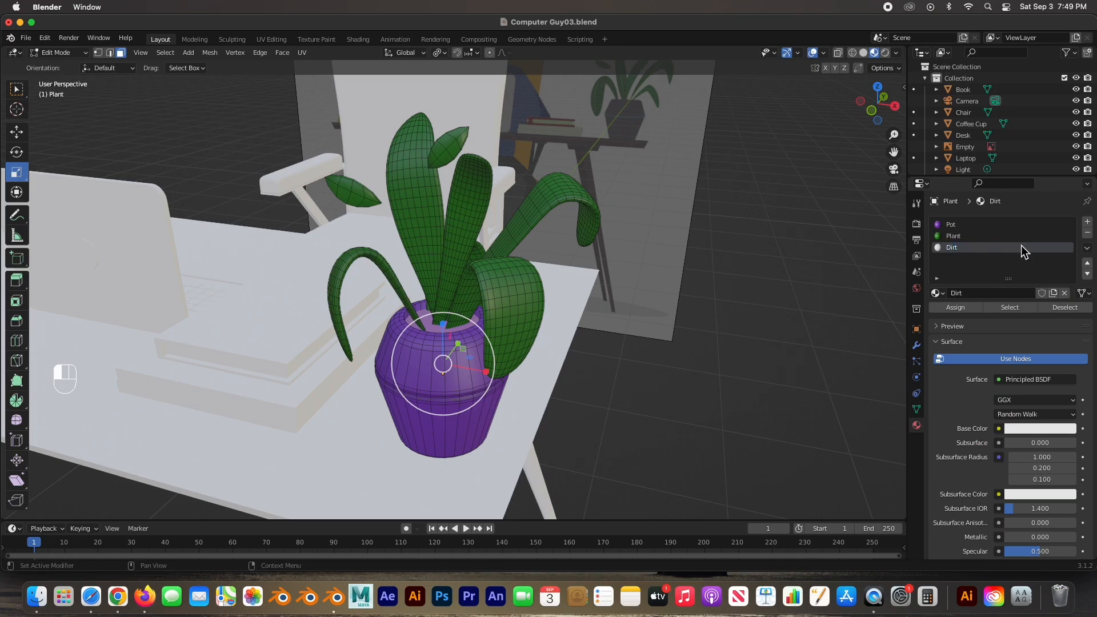
Set the Dirt material's base colour to very dark brown and assign it to the soil
{"action": "left_click", "coordinate": [1025, 428]}
{"action": "left_click_drag", "start_coordinate": [1022, 321], "coordinate": [1005, 344]}
{"action": "left_click_drag", "start_coordinate": [1068, 273], "coordinate": [1066, 325]}
{"action": "left_click", "coordinate": [958, 307]}
{"action": "left_click", "coordinate": [775, 328]}
Select the face loops inside the narrow groove running around the middle of the pot
{"action": "middle_click_drag", "start_coordinate": [474, 324], "coordinate": [468, 297]}
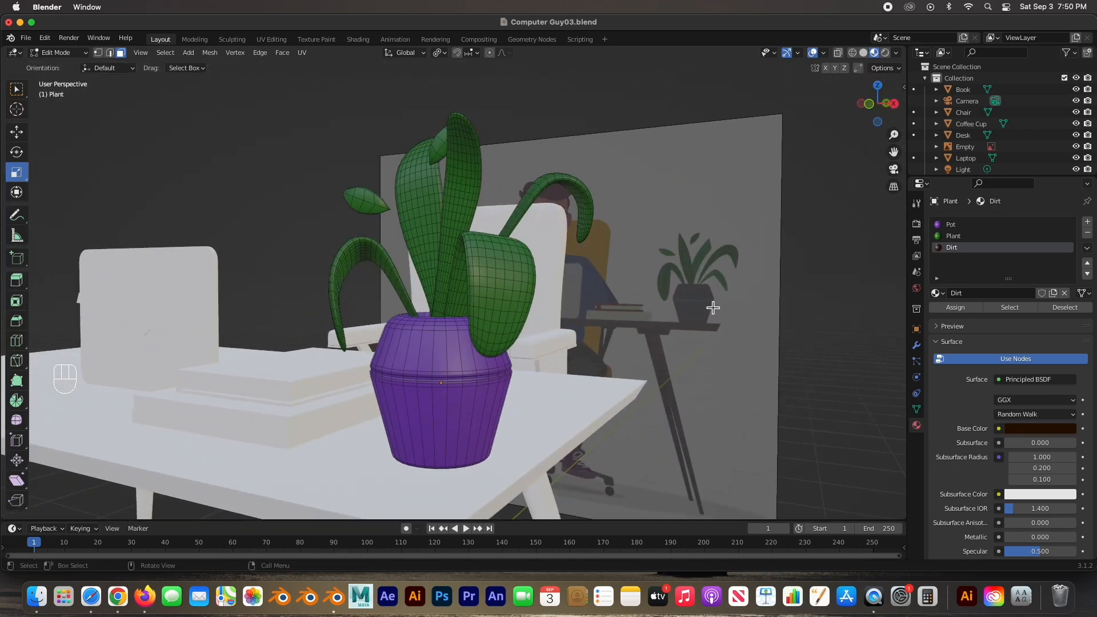
{"action": "scroll", "coordinate": [735, 312], "scroll_direction": "up", "scroll_amount": 4}
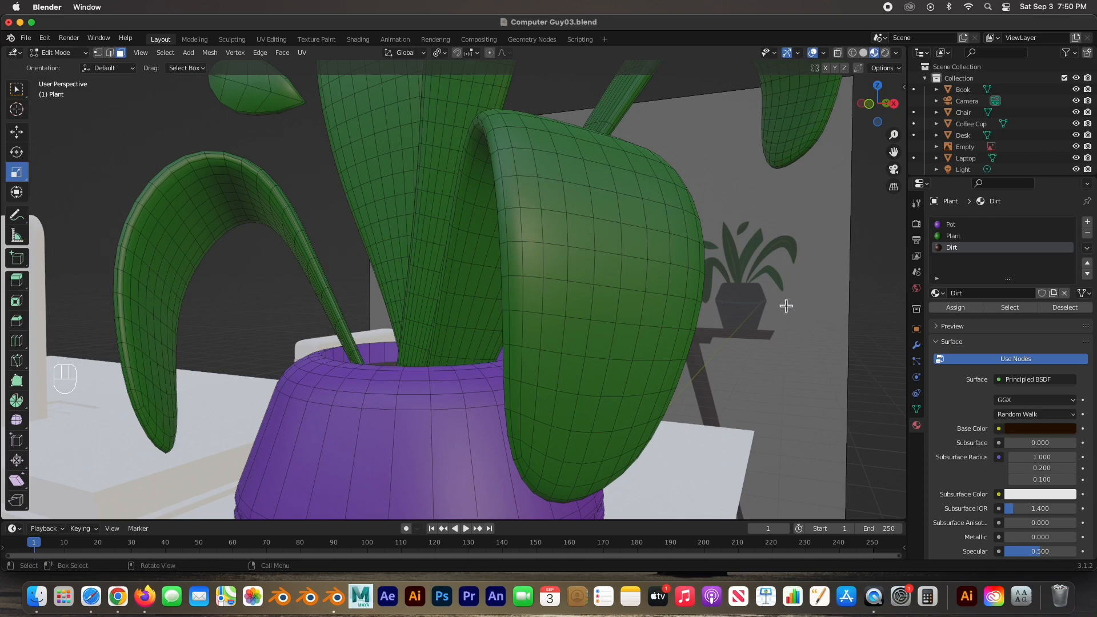
{"action": "scroll", "coordinate": [379, 421], "scroll_direction": "down", "scroll_amount": 2}
{"action": "scroll", "coordinate": [416, 457], "scroll_direction": "up", "scroll_amount": 5}
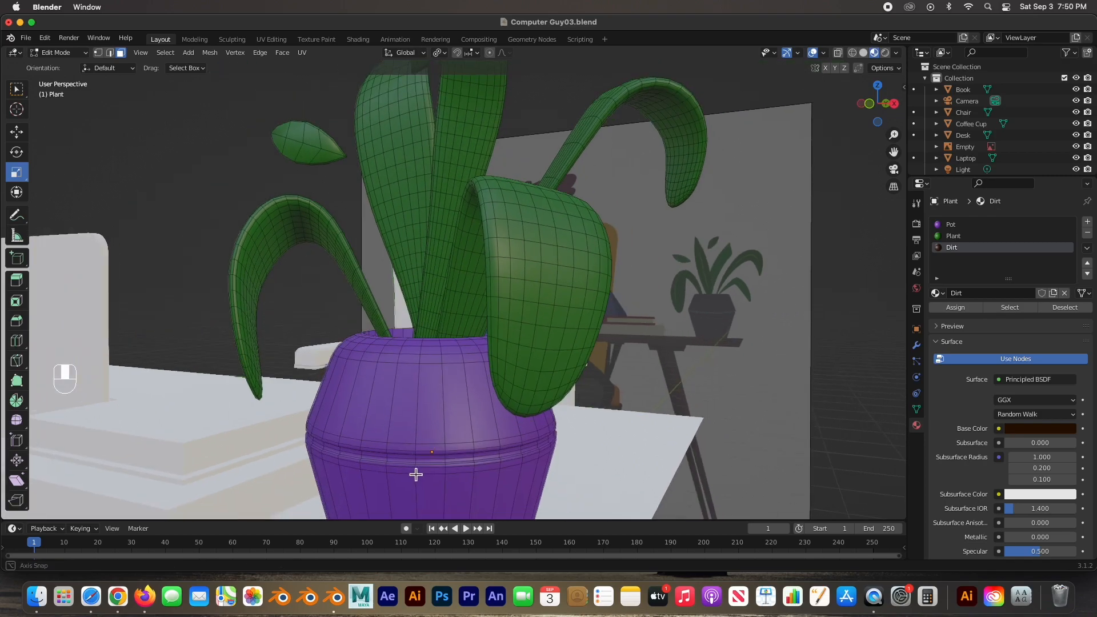
{"action": "middle_click_drag", "start_coordinate": [421, 475], "coordinate": [497, 292]}
{"action": "scroll", "coordinate": [489, 357], "scroll_direction": "up", "scroll_amount": 3}
{"action": "middle_click_drag", "start_coordinate": [492, 354], "coordinate": [495, 321], "text": "shift"}
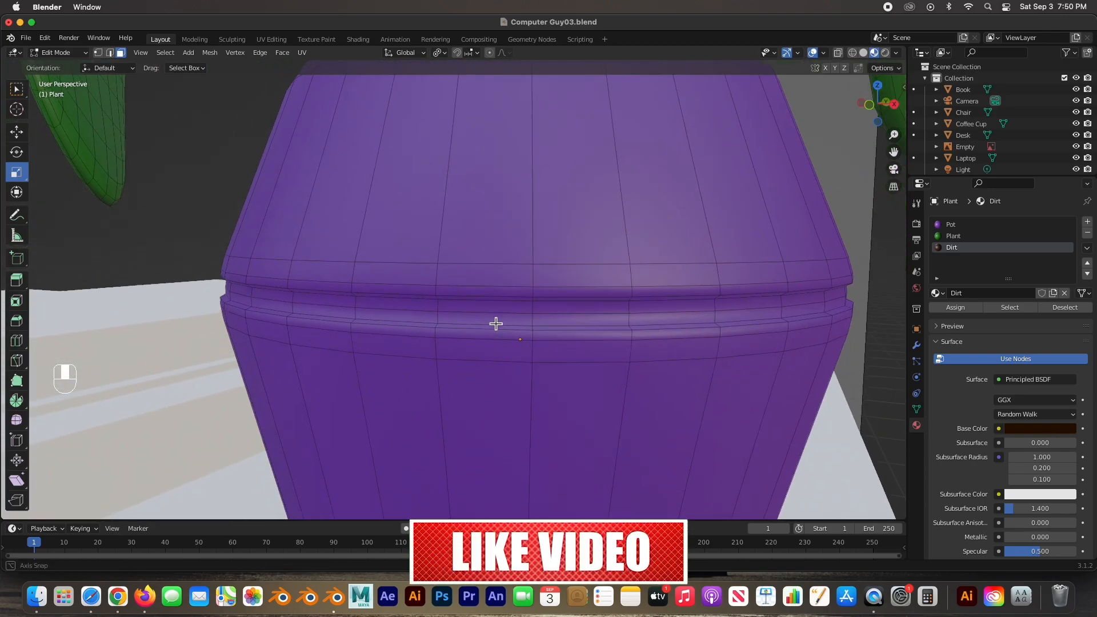
{"action": "left_click", "coordinate": [442, 310], "text": "alt"}
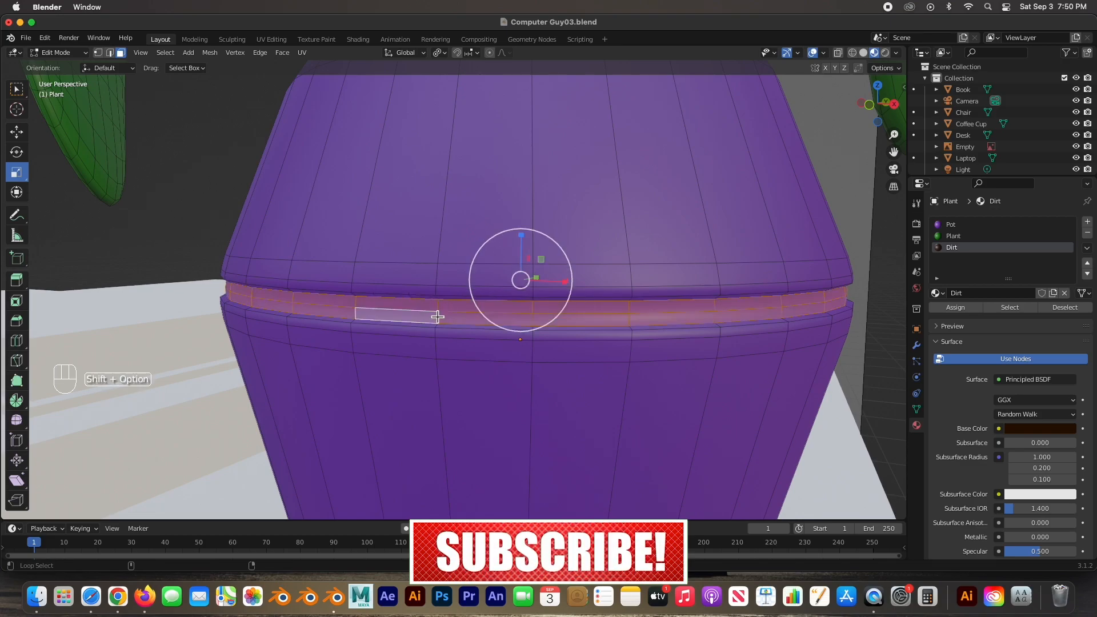
{"action": "middle_click_drag", "start_coordinate": [441, 318], "coordinate": [375, 318]}
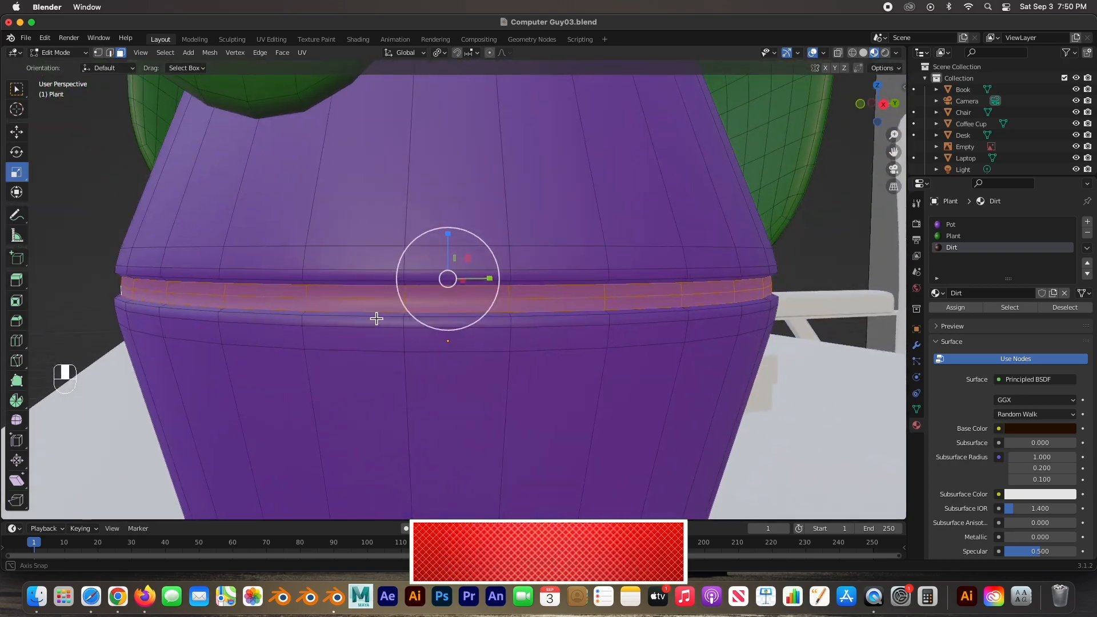
Add another material slot to the plant with a new material named Blue Line
{"action": "left_click", "coordinate": [1087, 224]}
{"action": "left_click", "coordinate": [1005, 293]}
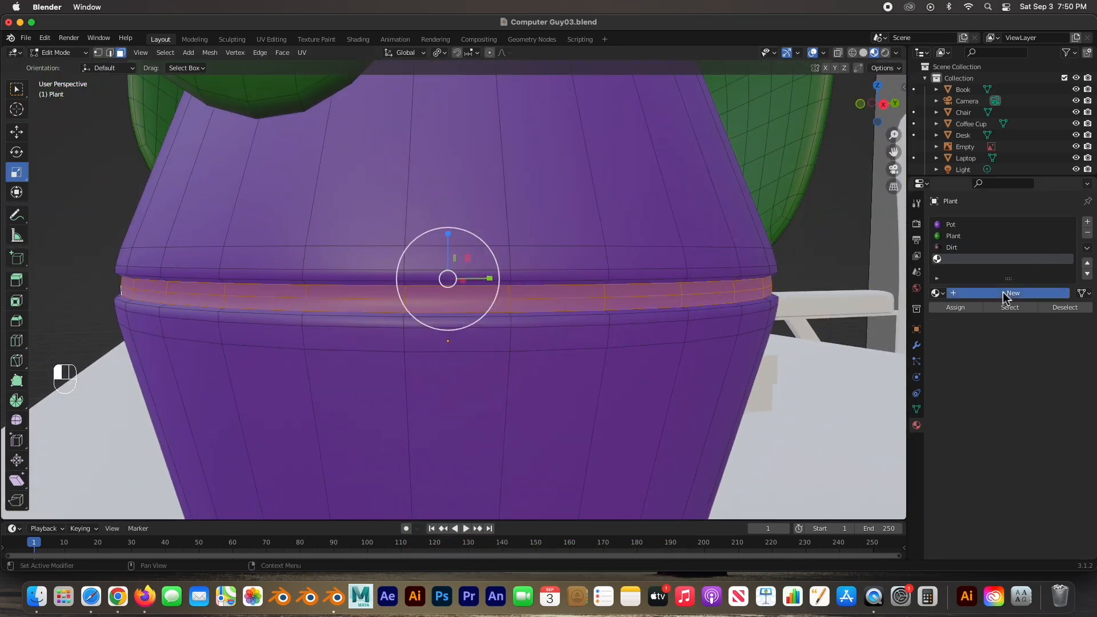
{"action": "double_click", "coordinate": [968, 260]}
{"action": "type", "text": "Blue Line"}
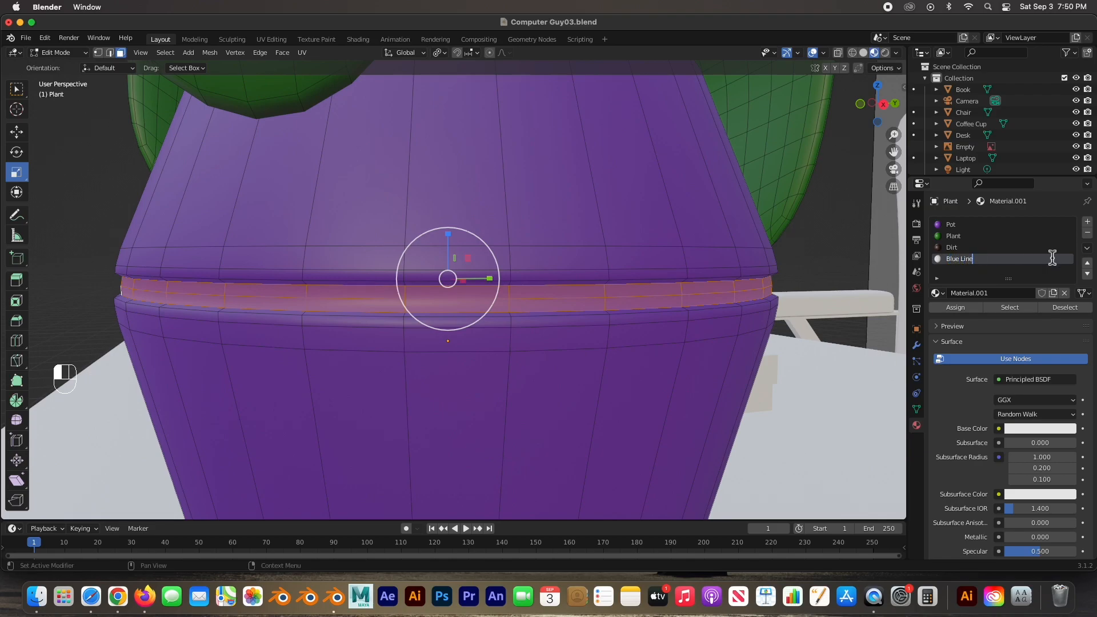
Set the Blue Line material's base colour to bright turquoise and assign it to the groove faces
{"action": "left_click", "coordinate": [1020, 430]}
{"action": "left_click", "coordinate": [1021, 430]}
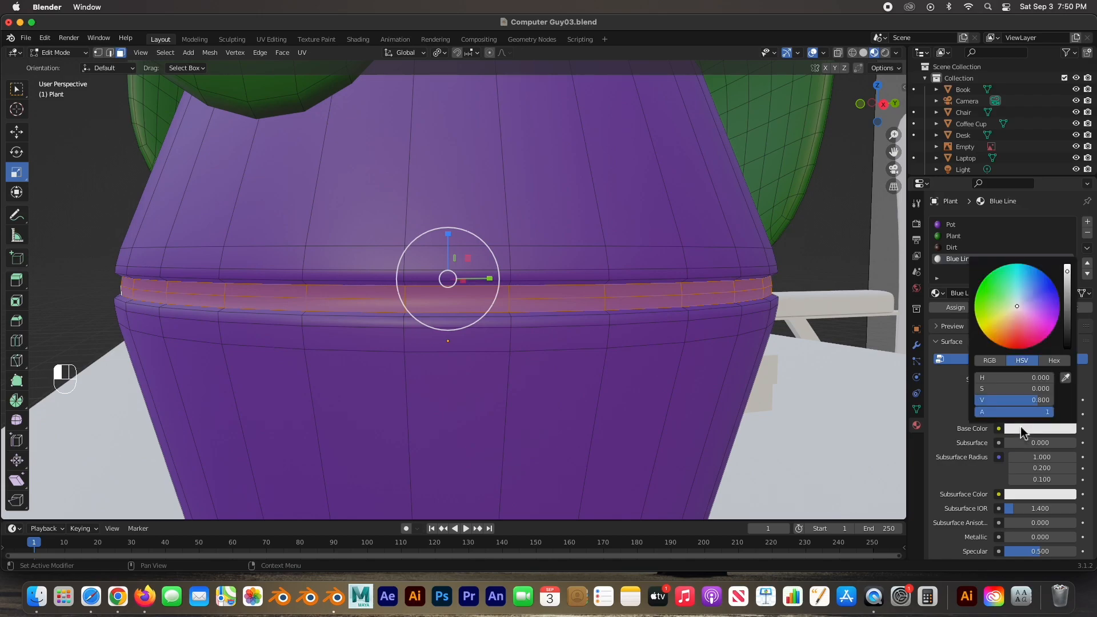
{"action": "left_click", "coordinate": [991, 320]}
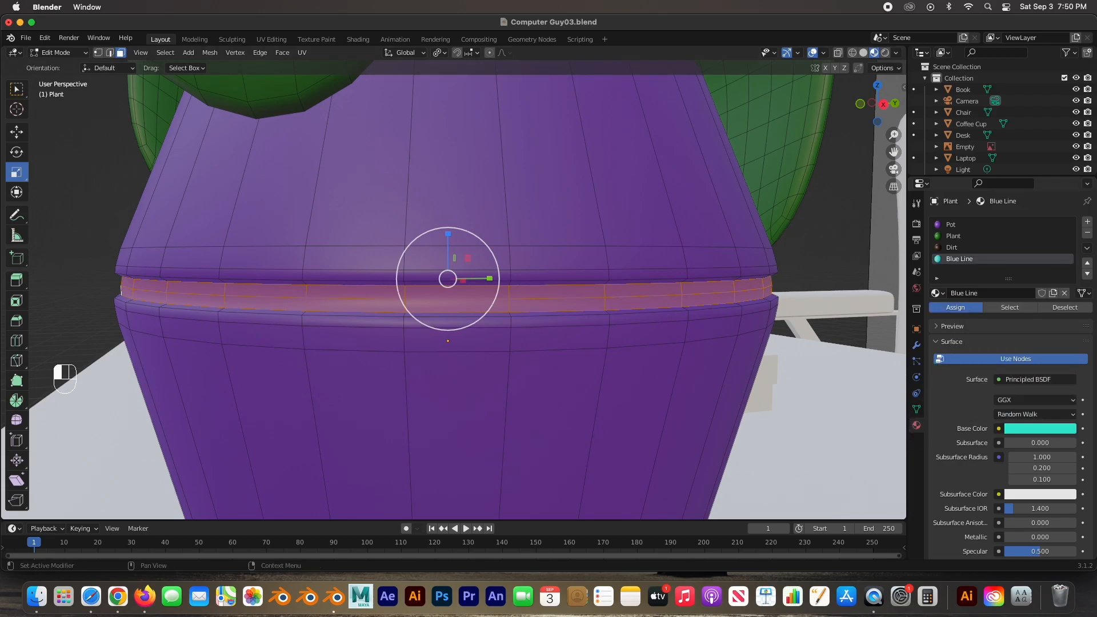
{"action": "left_click", "coordinate": [959, 308]}
{"action": "left_click", "coordinate": [882, 246]}
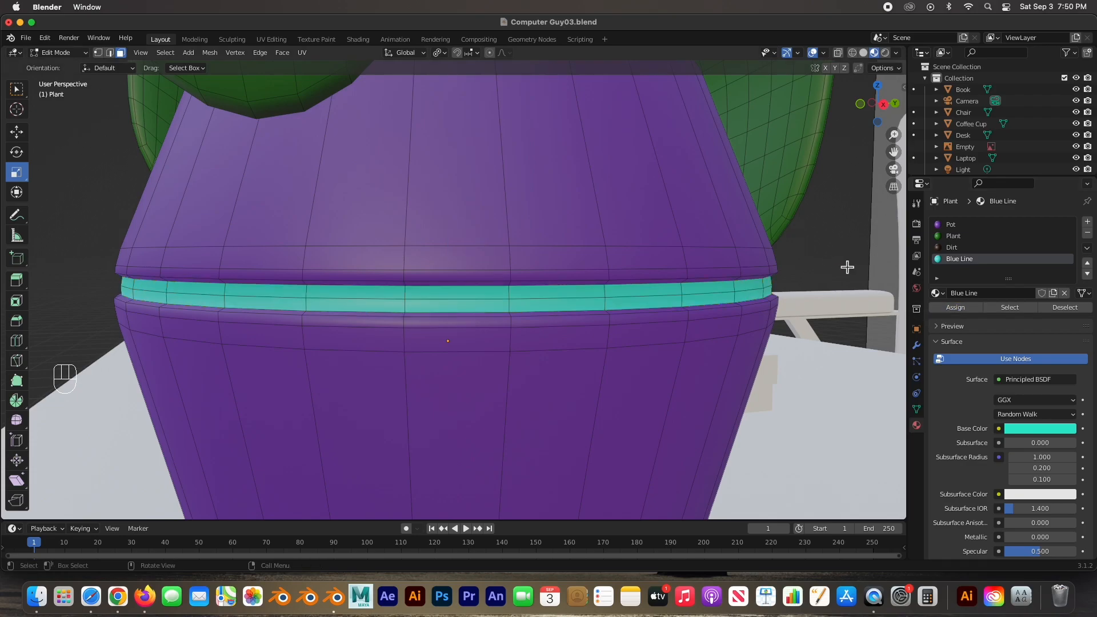
Return to Object Mode, deselect the plant and inspect its coloured materials from several angles
{"action": "key", "text": "Tab"}
{"action": "scroll", "coordinate": [601, 281], "scroll_direction": "down", "scroll_amount": 6}
{"action": "scroll", "coordinate": [480, 250], "scroll_direction": "down", "scroll_amount": 4}
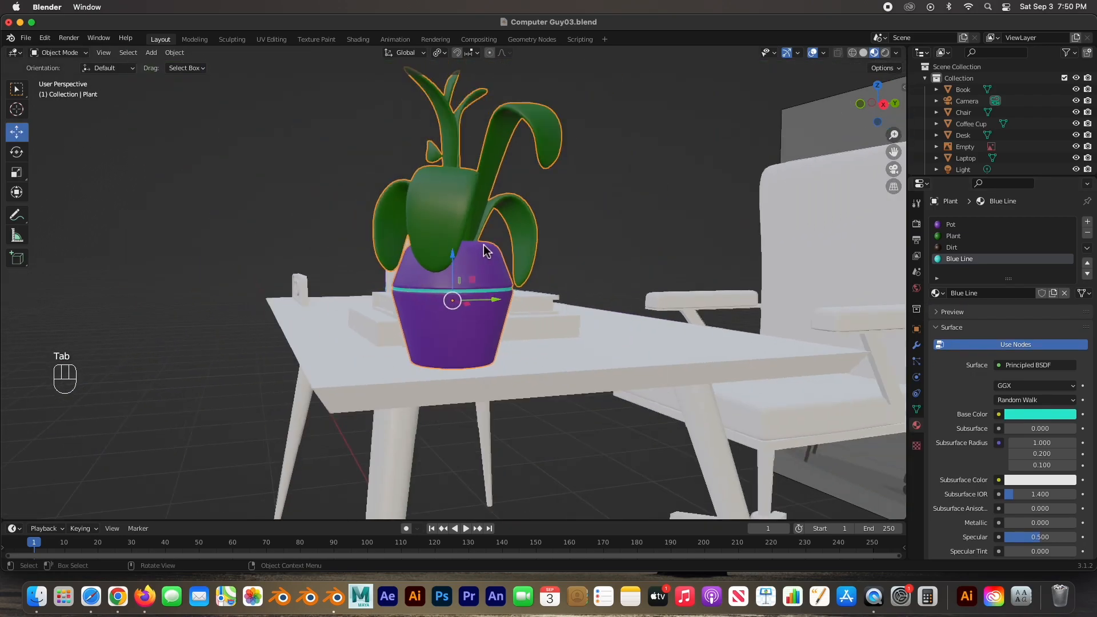
{"action": "left_click", "coordinate": [314, 240]}
{"action": "middle_click_drag", "start_coordinate": [407, 266], "coordinate": [473, 261]}
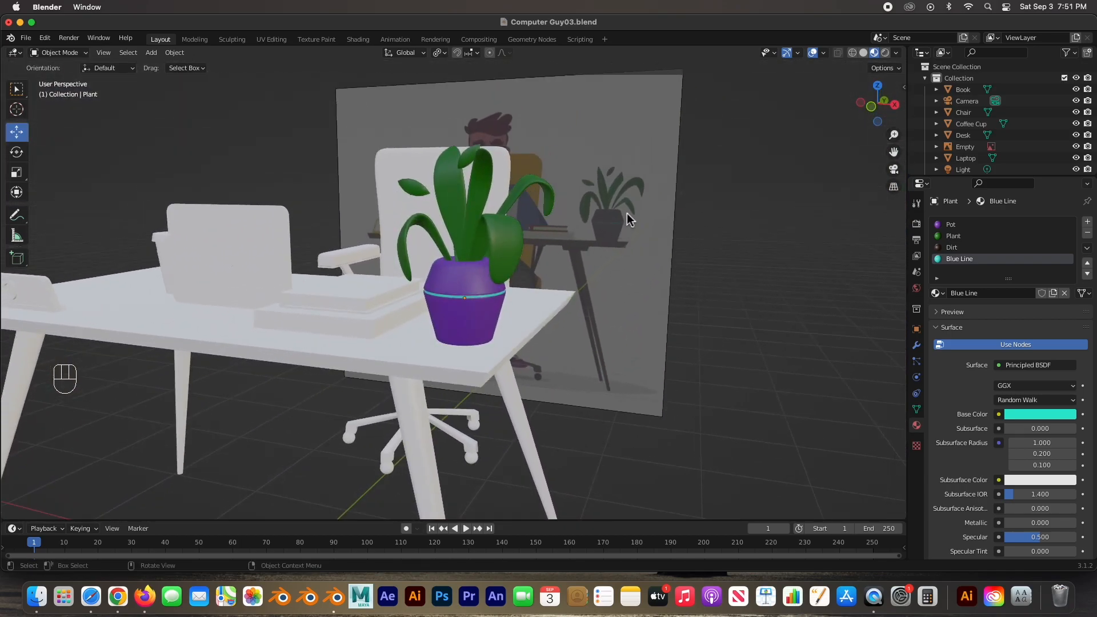
{"action": "middle_click_drag", "start_coordinate": [588, 241], "coordinate": [482, 277]}
{"action": "scroll", "coordinate": [462, 299], "scroll_direction": "up", "scroll_amount": 2}
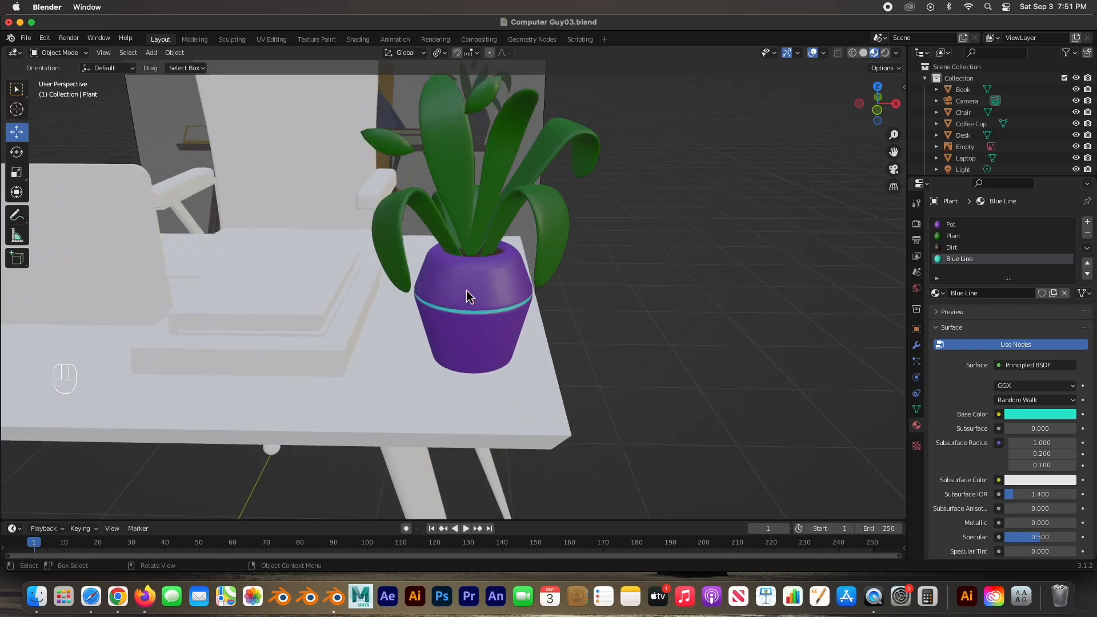
Select the plant and lower its Pot material's roughness to about 0.193 for a glossier surface
{"action": "left_click", "coordinate": [468, 292]}
{"action": "left_click", "coordinate": [949, 224]}
{"action": "scroll", "coordinate": [997, 443], "scroll_direction": "down", "scroll_amount": 1}
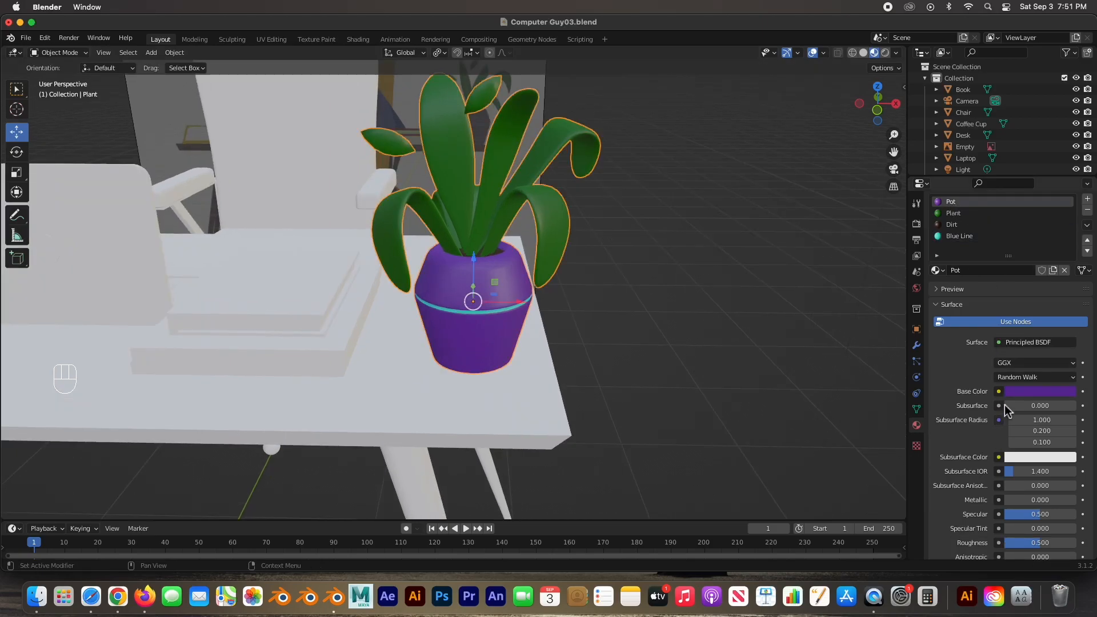
{"action": "scroll", "coordinate": [994, 342], "scroll_direction": "down", "scroll_amount": 3}
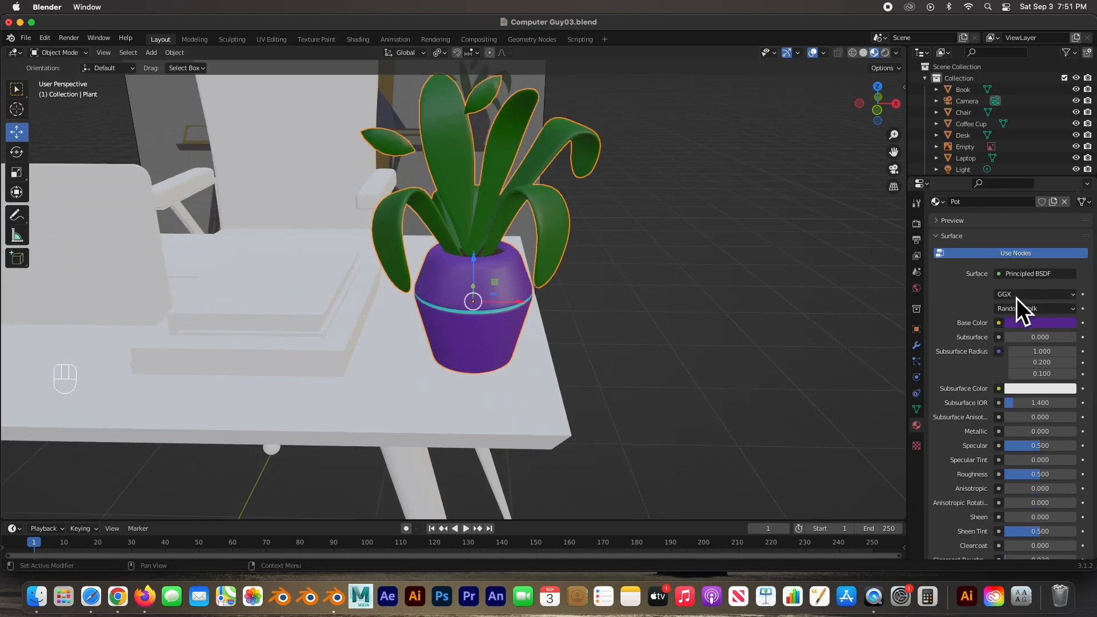
{"action": "scroll", "coordinate": [978, 455], "scroll_direction": "down", "scroll_amount": 2}
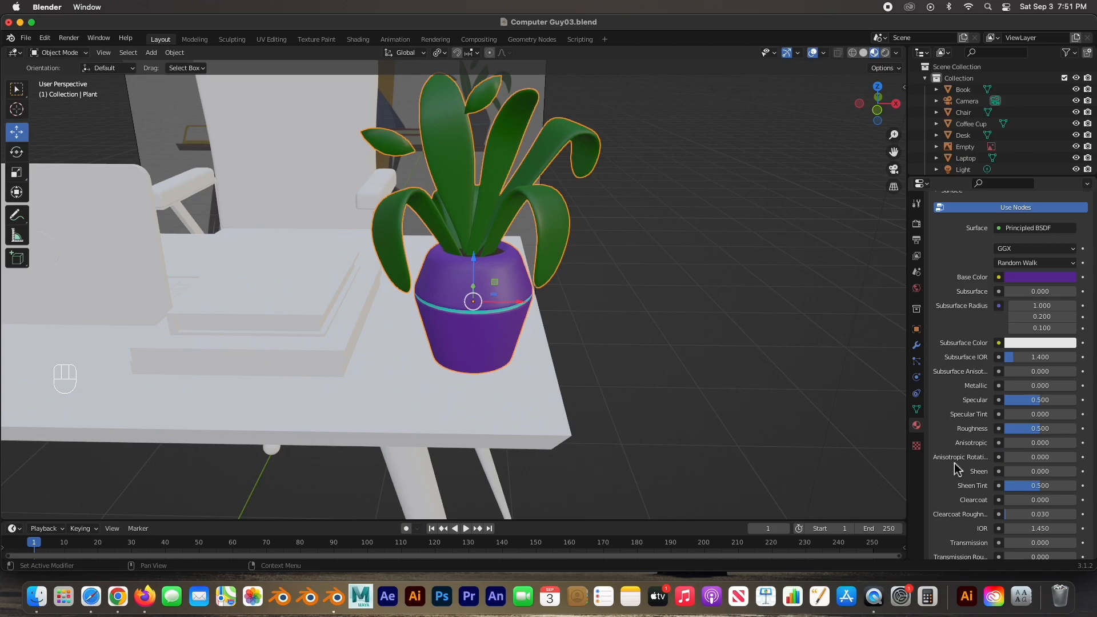
{"action": "mouse_move", "coordinate": [1043, 433]}
{"action": "left_mouse_down"}
{"action": "mouse_move", "coordinate": [1019, 433]}
{"action": "mouse_move", "coordinate": [1033, 433]}
{"action": "left_mouse_up"}
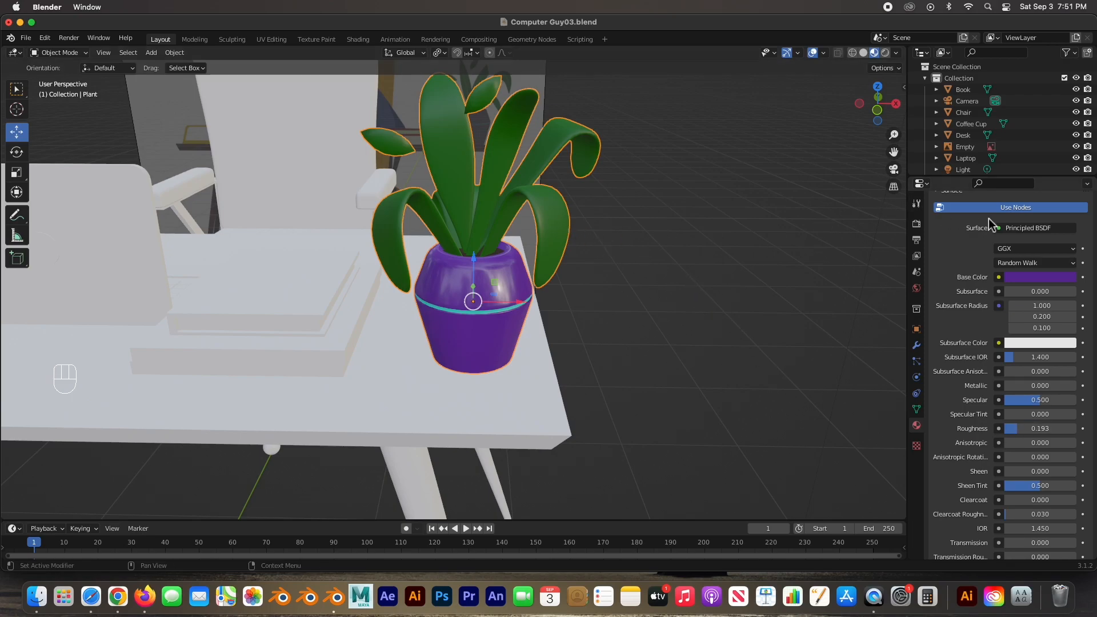
Lower the roughness of the plant's leaf material, named Plant, to about 0.209
{"action": "scroll", "coordinate": [976, 234], "scroll_direction": "up", "scroll_amount": 6}
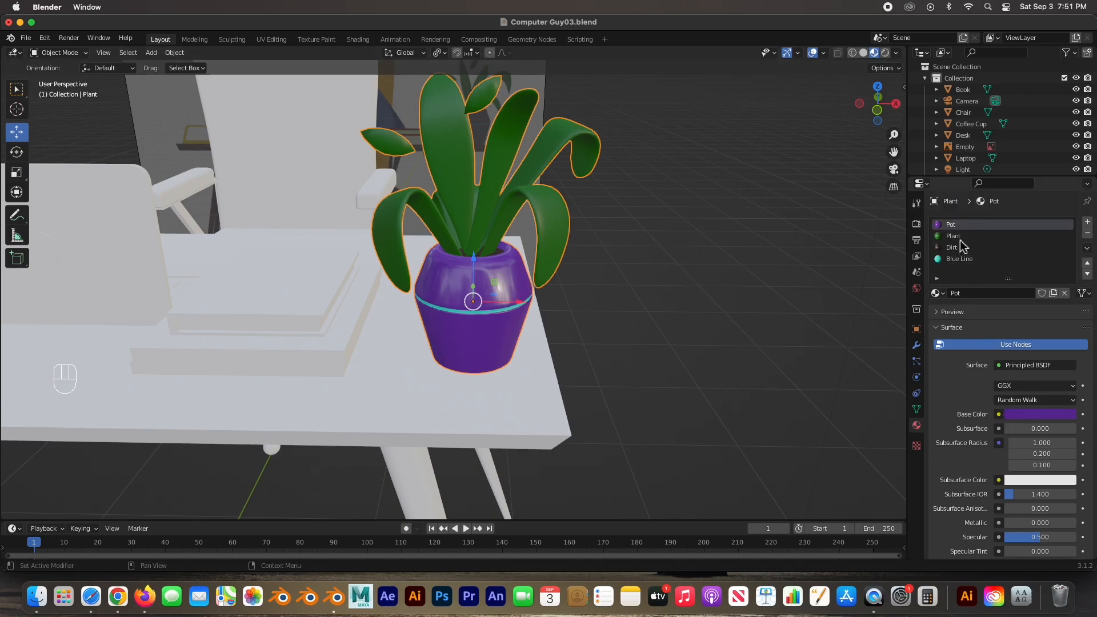
{"action": "left_click", "coordinate": [958, 237]}
{"action": "scroll", "coordinate": [957, 377], "scroll_direction": "down", "scroll_amount": 3}
{"action": "scroll", "coordinate": [961, 400], "scroll_direction": "down", "scroll_amount": 2}
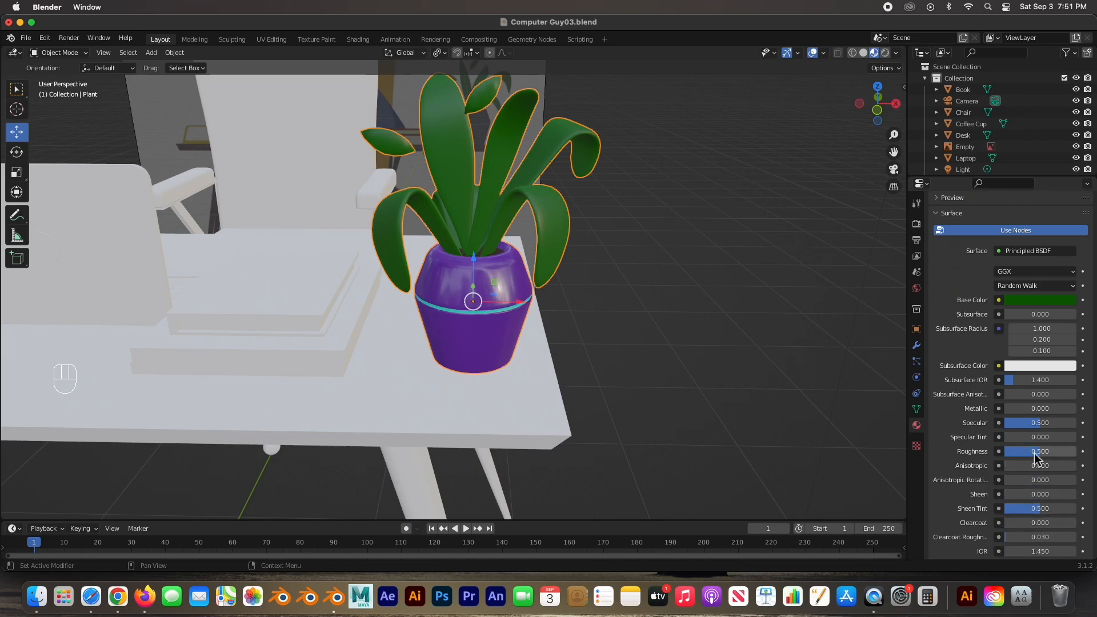
{"action": "left_click_drag", "start_coordinate": [1047, 451], "coordinate": [1026, 452]}
Select the book on top of the stack on the desk and enter Edit Mode on it
{"action": "middle_click_drag", "start_coordinate": [629, 359], "coordinate": [617, 328]}
{"action": "scroll", "coordinate": [513, 357], "scroll_direction": "down", "scroll_amount": 2}
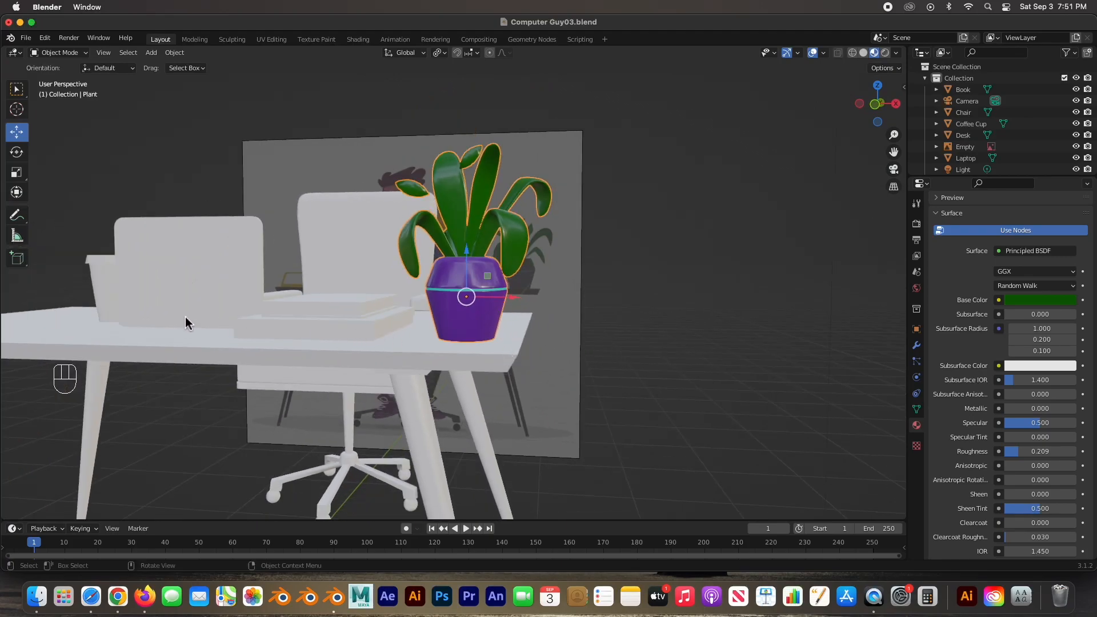
{"action": "left_click", "coordinate": [314, 313]}
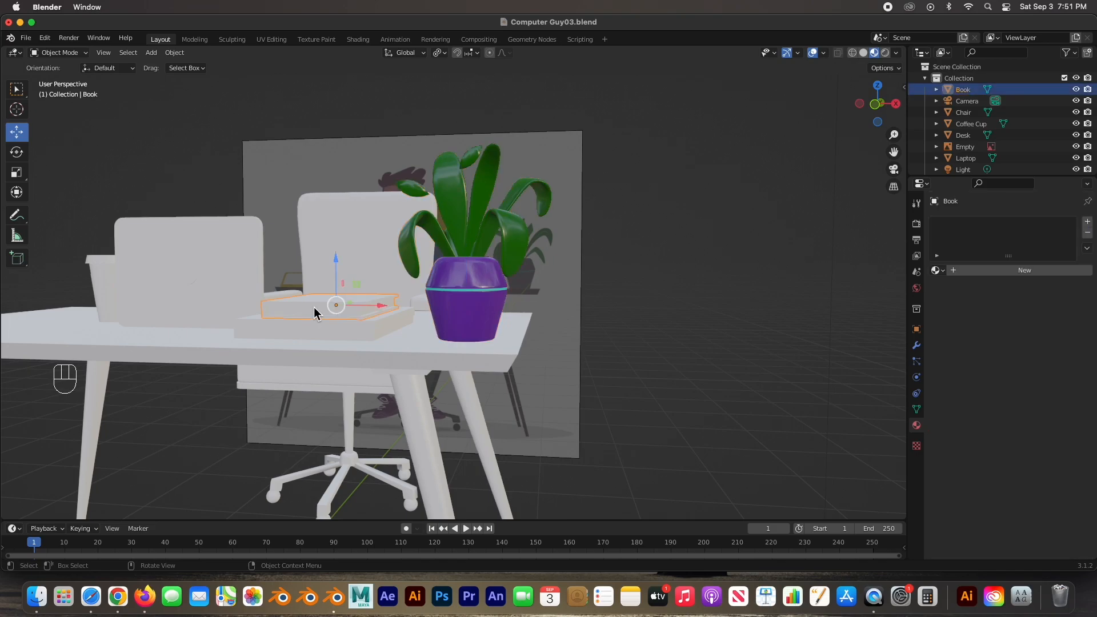
{"action": "key", "text": "KP_Decimal"}
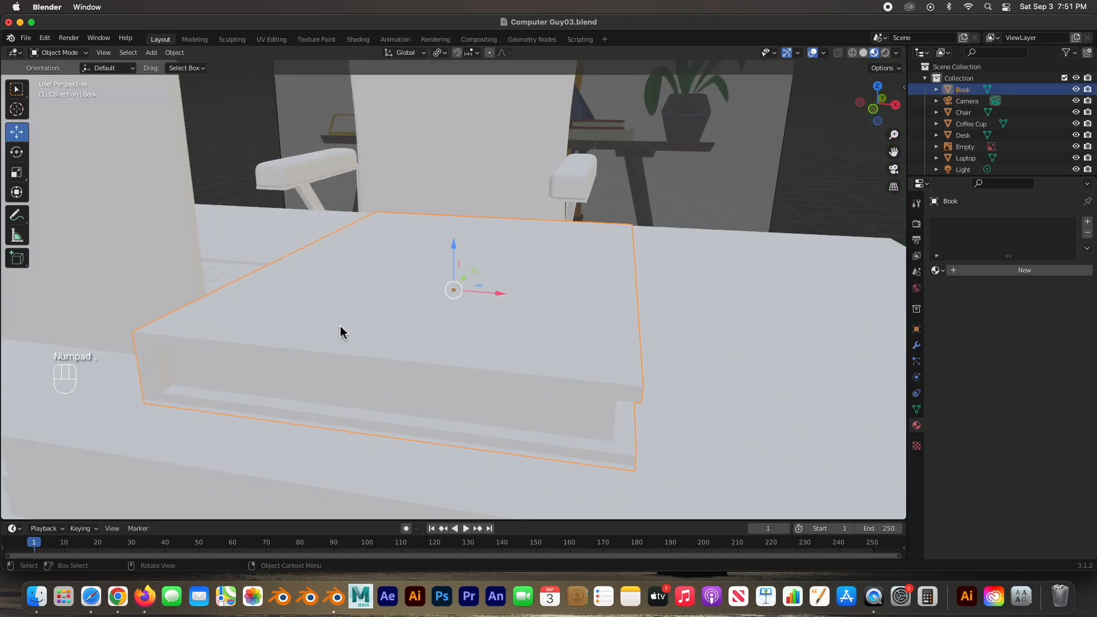
{"action": "key", "text": "Tab"}
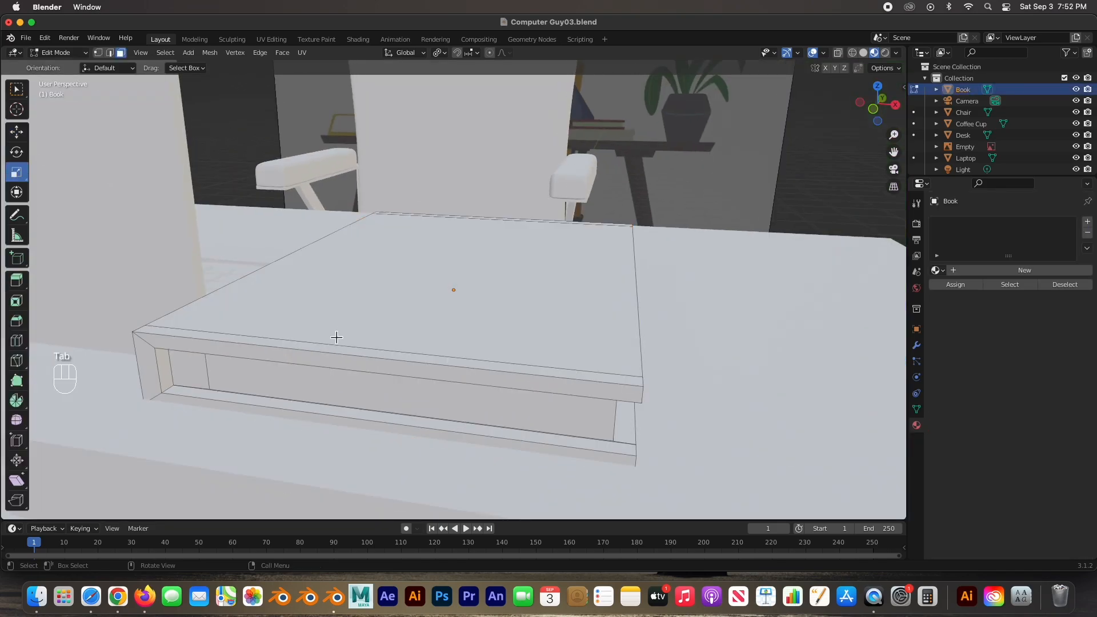
{"action": "middle_click_drag", "start_coordinate": [334, 364], "coordinate": [372, 297]}
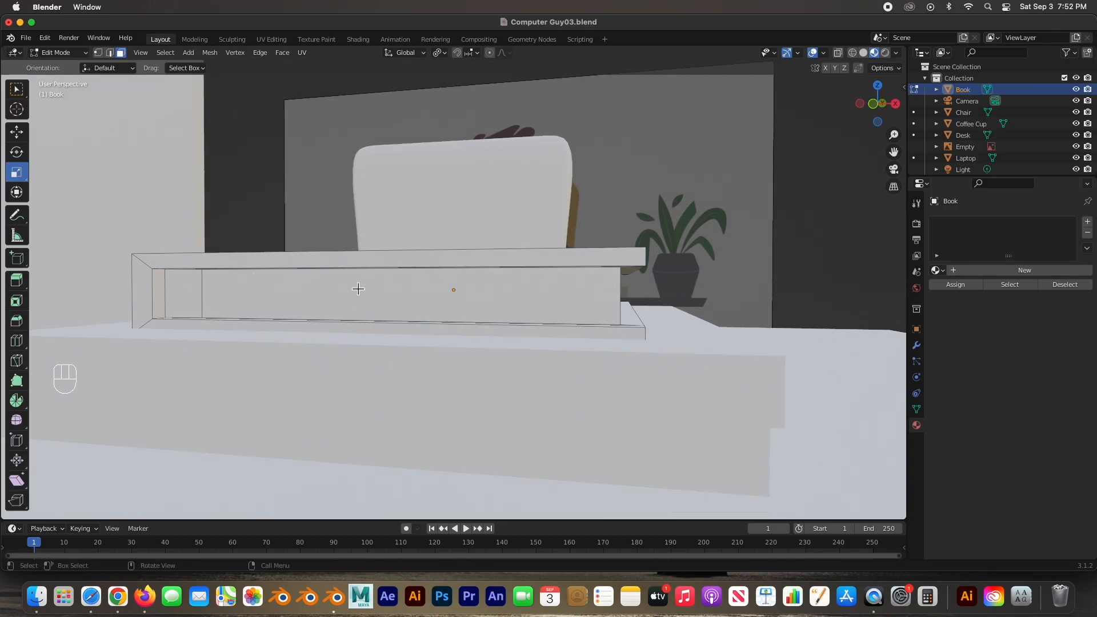
{"action": "middle_click_drag", "start_coordinate": [655, 292], "coordinate": [670, 311]}
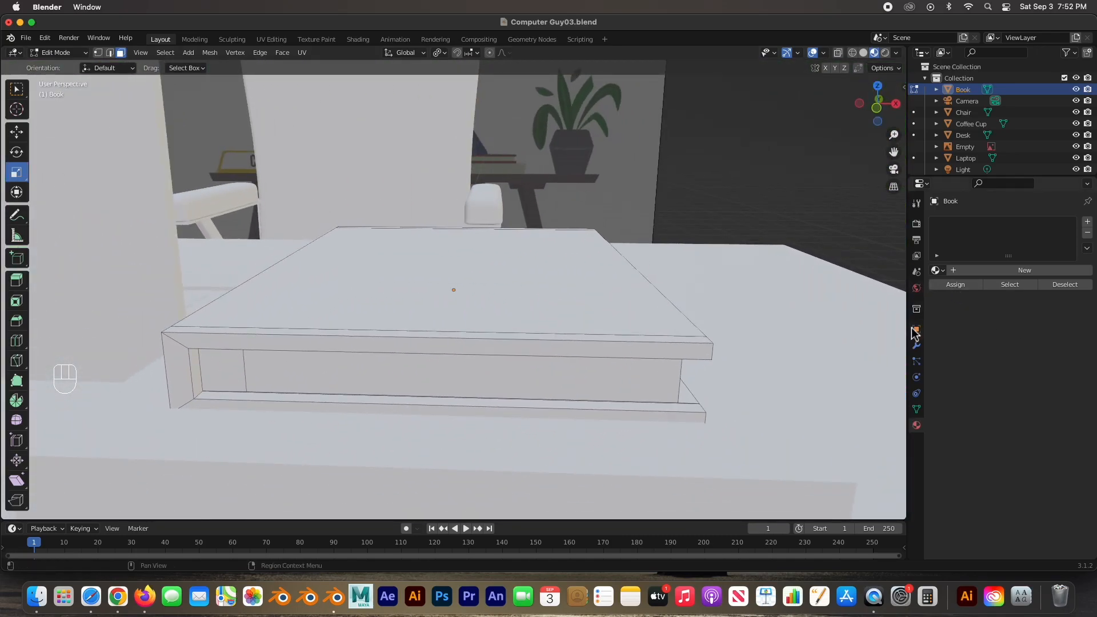
Create a new material on the book and name it Book Red
{"action": "left_click", "coordinate": [1024, 270]}
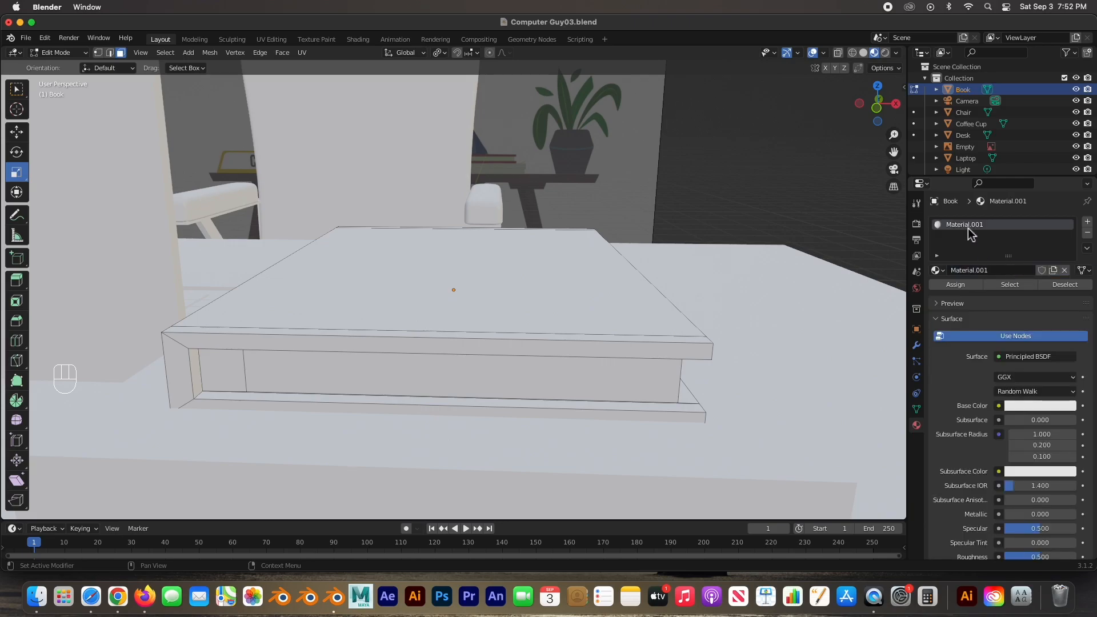
{"action": "double_click", "coordinate": [970, 227]}
{"action": "type", "text": "Book Red"}
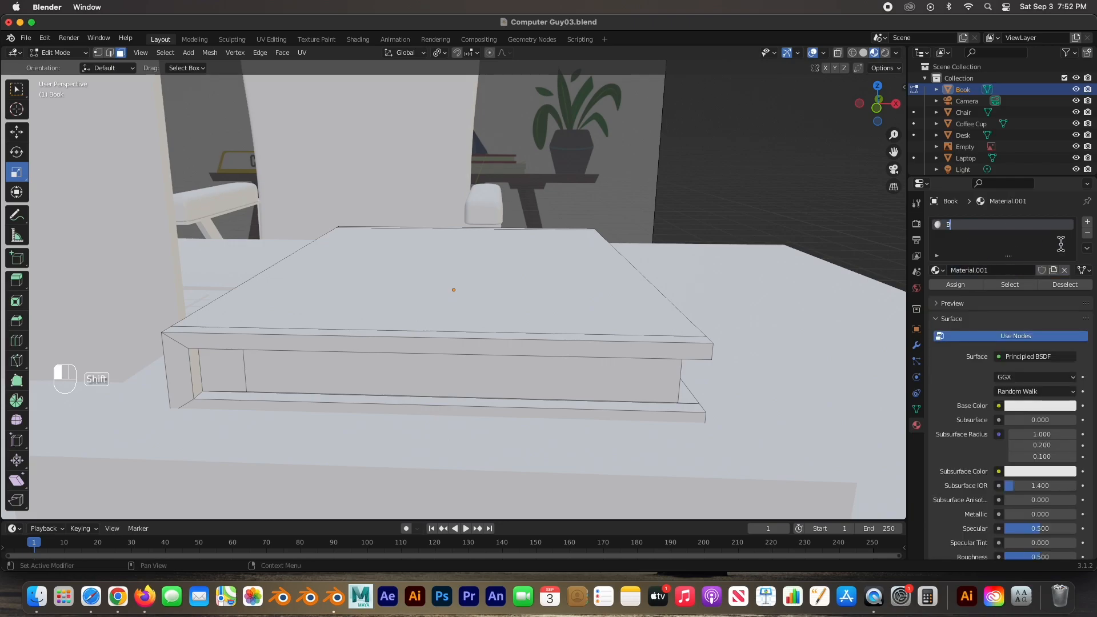
{"action": "key", "text": "Return"}
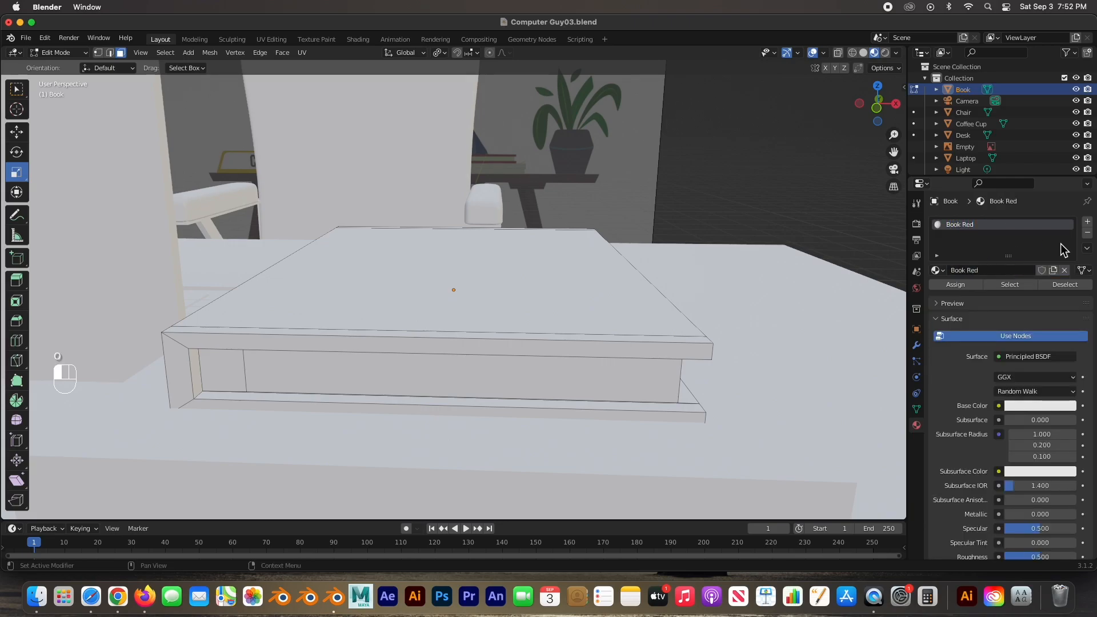
Set the Book Red material's base colour to deep red and its roughness to about 0.776
{"action": "left_click", "coordinate": [1039, 405]}
{"action": "left_click_drag", "start_coordinate": [1021, 282], "coordinate": [1018, 320]}
{"action": "left_click_drag", "start_coordinate": [1070, 250], "coordinate": [1067, 267]}
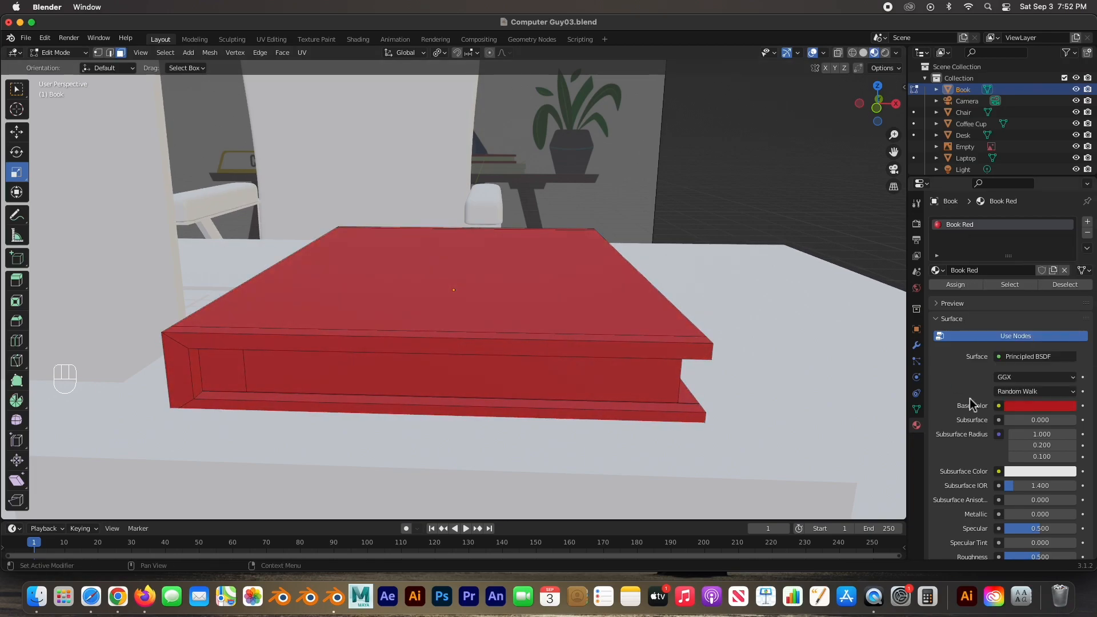
{"action": "scroll", "coordinate": [971, 404], "scroll_direction": "down", "scroll_amount": 8}
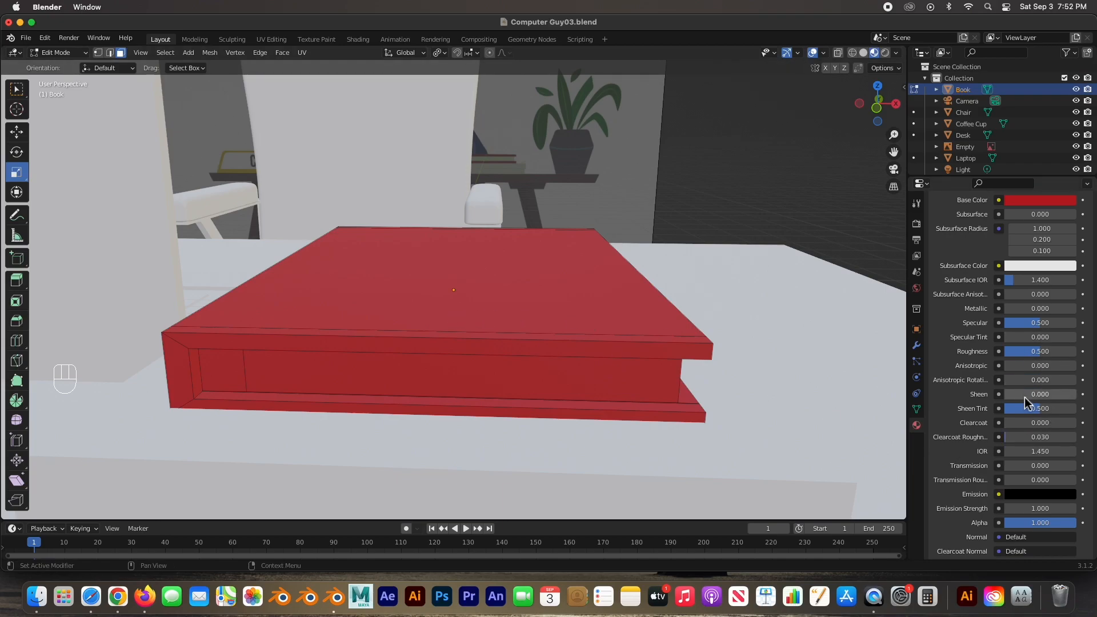
{"action": "mouse_move", "coordinate": [1039, 351]}
{"action": "left_mouse_down"}
{"action": "mouse_move", "coordinate": [1073, 352]}
{"action": "mouse_move", "coordinate": [1059, 351]}
{"action": "left_mouse_up"}
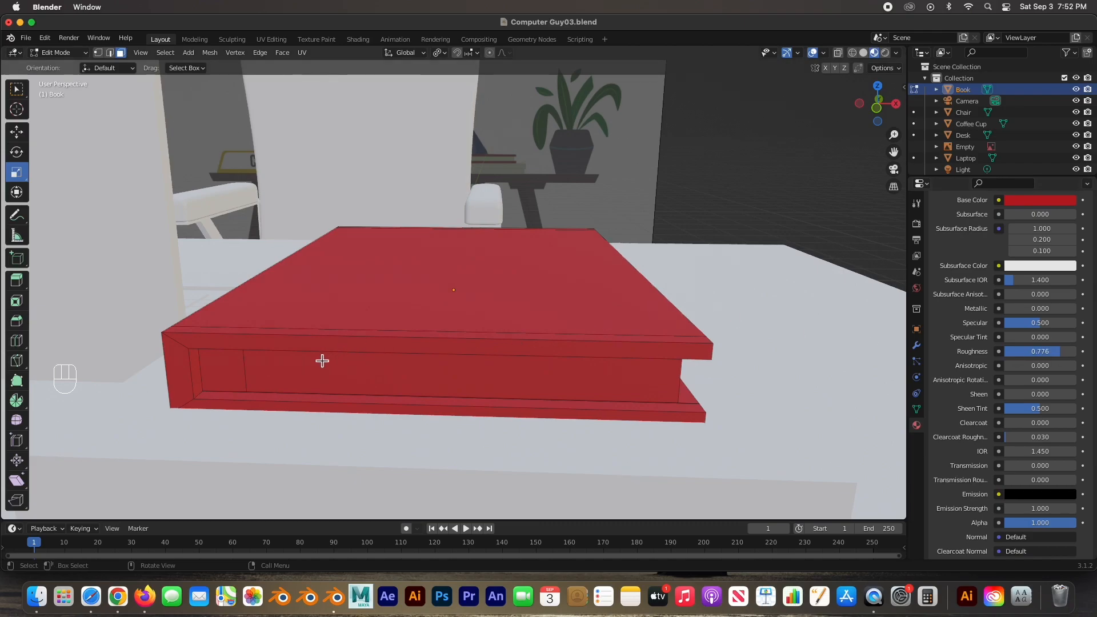
Select all the page-block faces between the covers along the book's front and opposite sides
{"action": "left_click", "coordinate": [294, 372]}
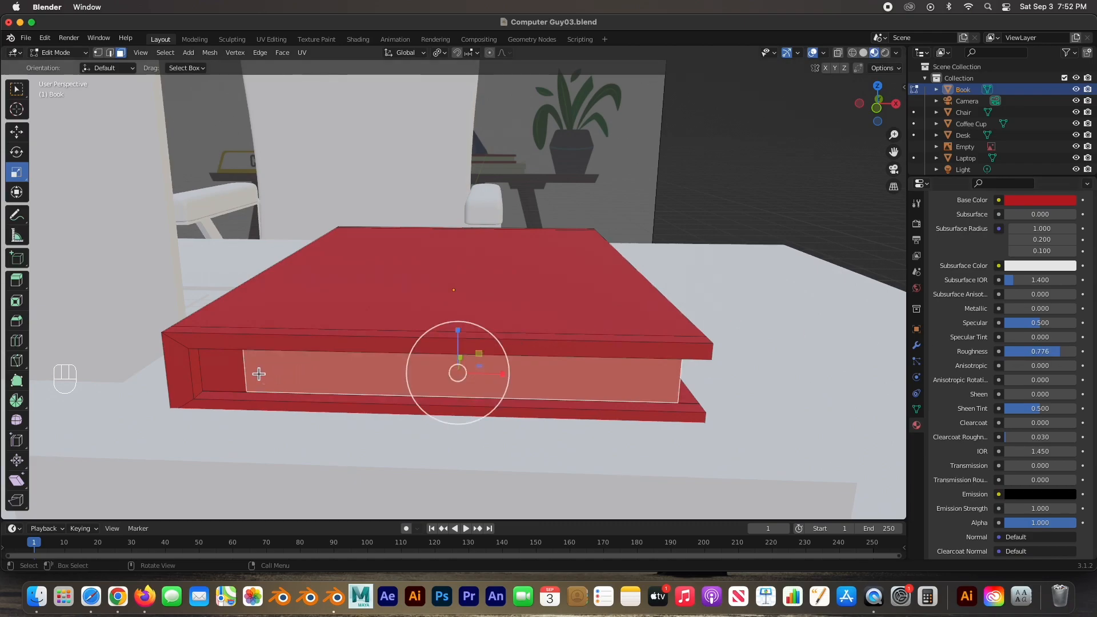
{"action": "left_click", "coordinate": [233, 373], "text": "shift"}
{"action": "middle_click_drag", "start_coordinate": [381, 388], "coordinate": [597, 332]}
{"action": "left_click", "coordinate": [676, 294], "text": "shift"}
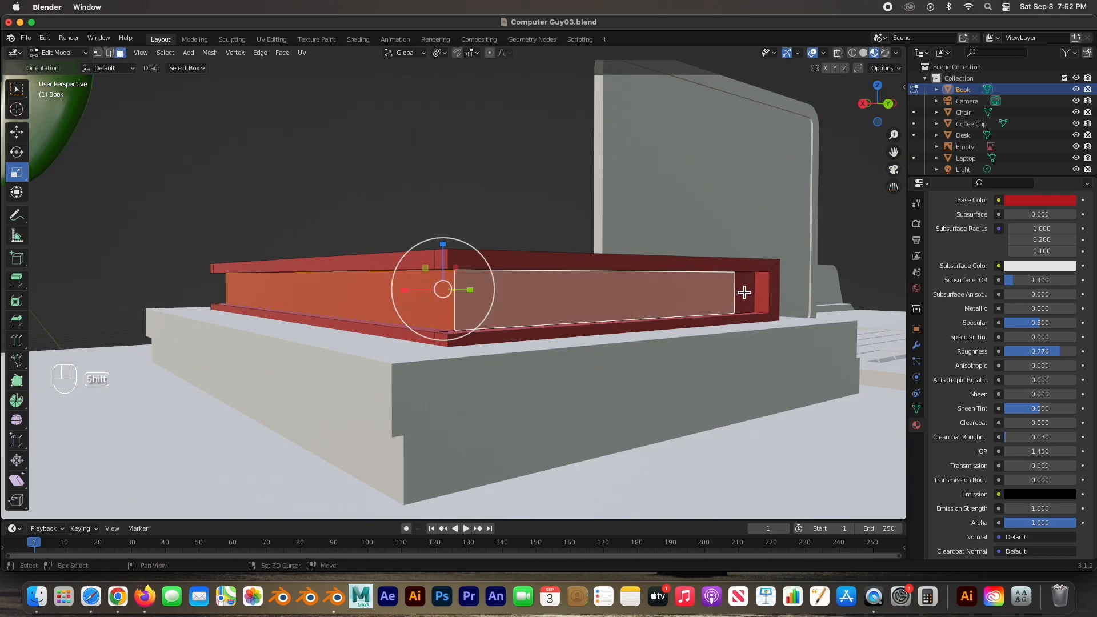
{"action": "left_click", "coordinate": [744, 292], "text": "shift"}
Add a second material slot to the book with a new material named Pages
{"action": "scroll", "coordinate": [942, 232], "scroll_direction": "down", "scroll_amount": 3}
{"action": "scroll", "coordinate": [968, 252], "scroll_direction": "up", "scroll_amount": 4}
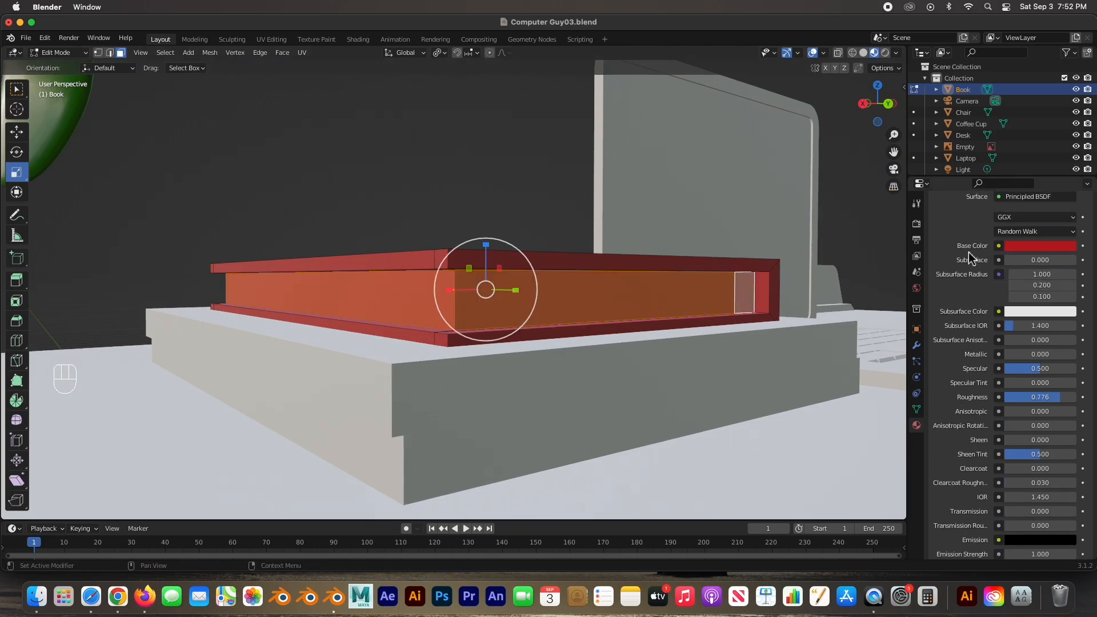
{"action": "scroll", "coordinate": [968, 252], "scroll_direction": "up", "scroll_amount": 4}
{"action": "left_click", "coordinate": [1087, 221]}
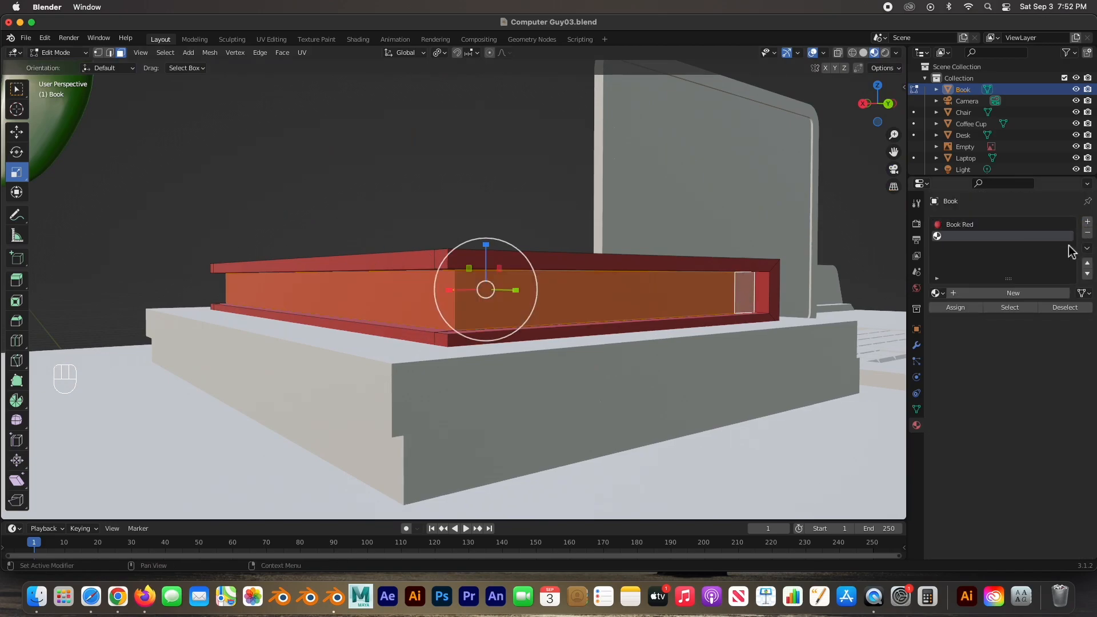
{"action": "left_click", "coordinate": [980, 293]}
{"action": "double_click", "coordinate": [983, 237]}
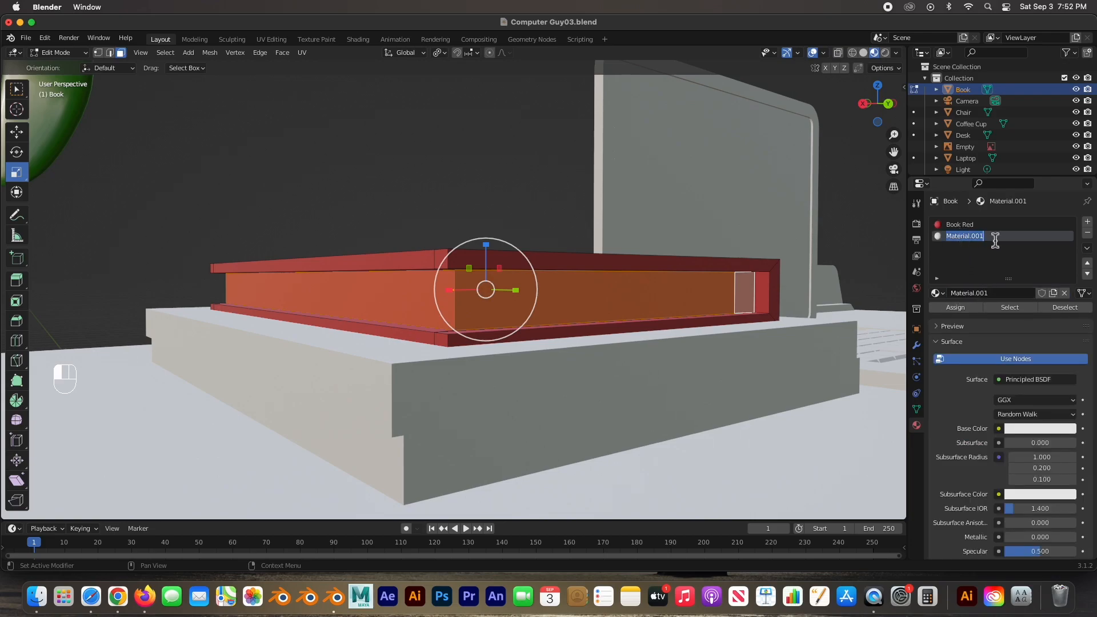
{"action": "type", "text": "Pages"}
{"action": "key", "text": "Return"}
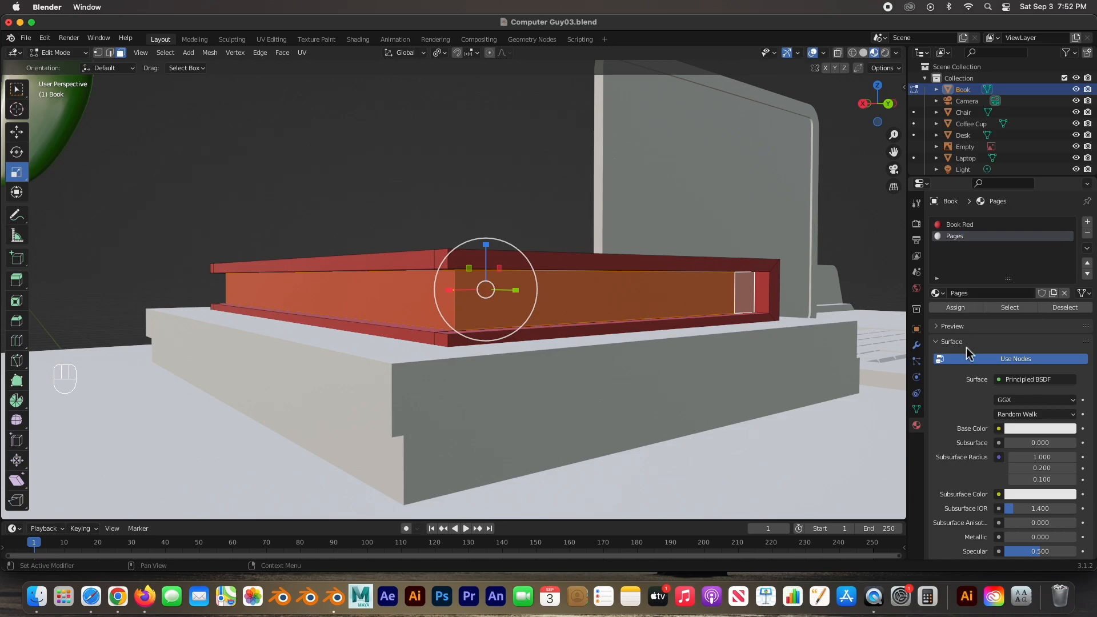
Set the Pages base colour to pale cream (H 0.112, S 0.327, V 0.985) and assign it to the selected page faces
{"action": "left_click", "coordinate": [1035, 427]}
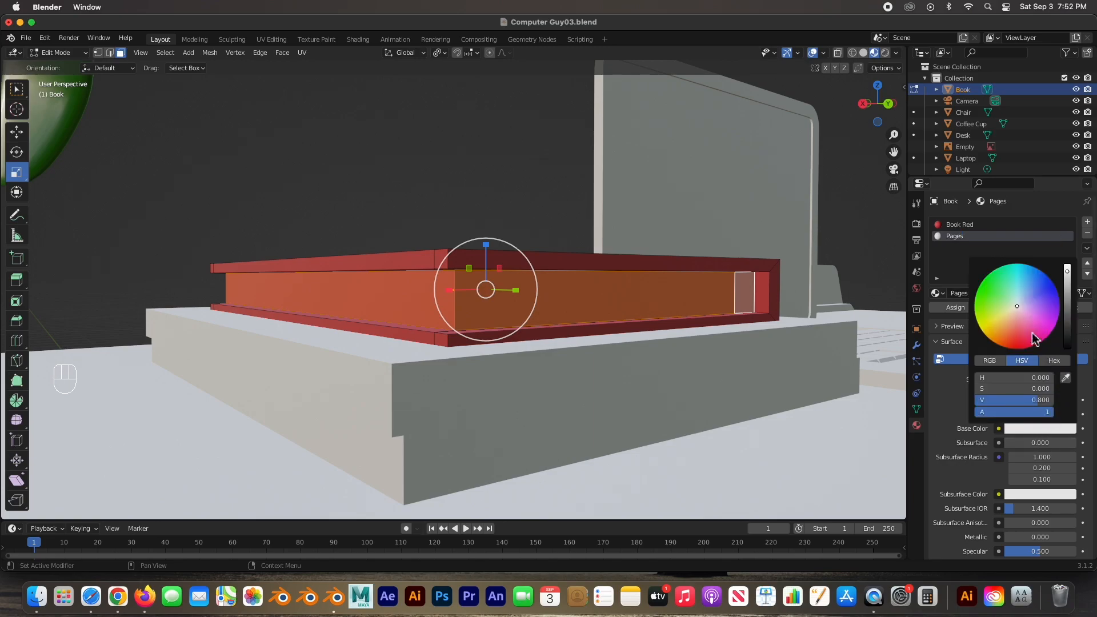
{"action": "left_click_drag", "start_coordinate": [1066, 270], "coordinate": [1062, 278]}
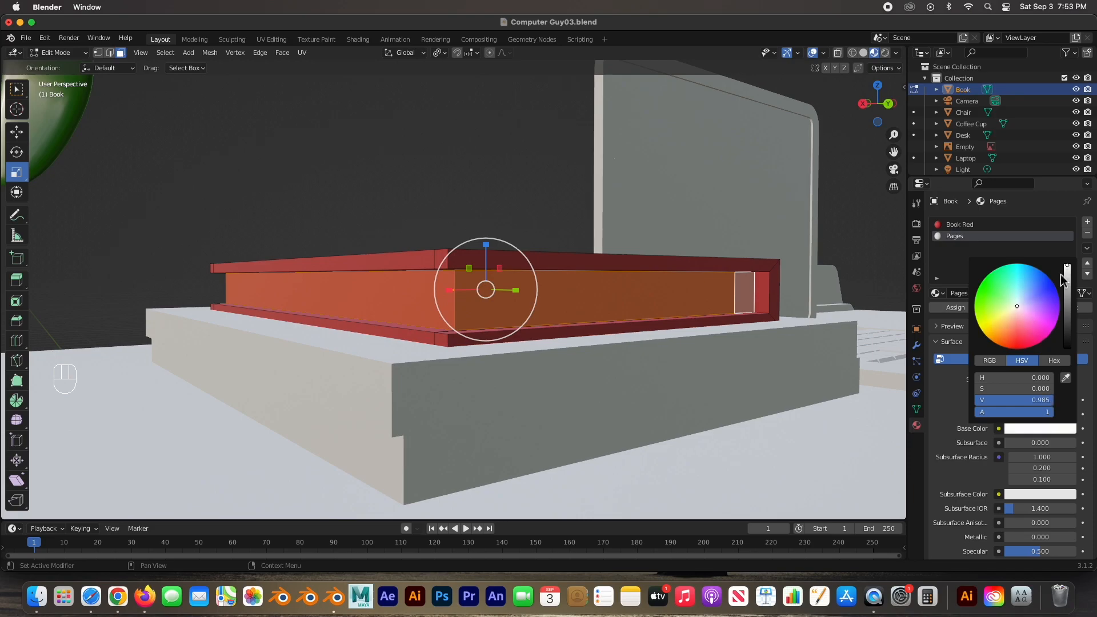
{"action": "left_click_drag", "start_coordinate": [1015, 307], "coordinate": [1014, 309]}
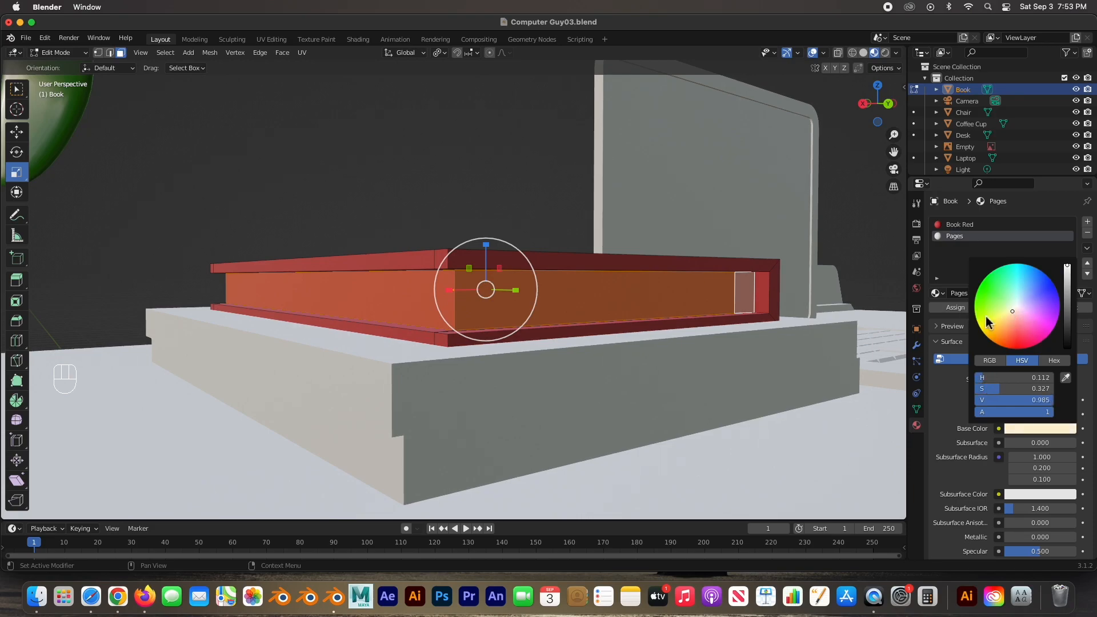
{"action": "left_click", "coordinate": [952, 308]}
Return to Object Mode, deselect the book and bring the paper stacks beneath it into view
{"action": "left_click", "coordinate": [208, 150]}
{"action": "middle_click_drag", "start_coordinate": [214, 152], "coordinate": [413, 174]}
{"action": "key", "text": "Tab"}
{"action": "left_click", "coordinate": [720, 189]}
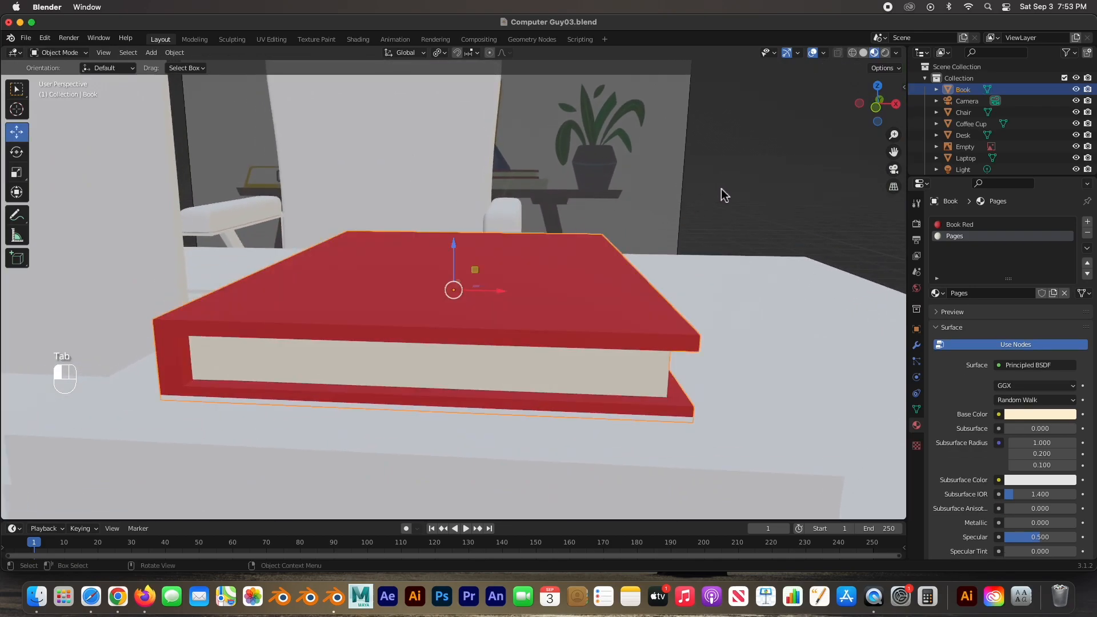
{"action": "middle_click_drag", "start_coordinate": [584, 231], "coordinate": [509, 246]}
{"action": "scroll", "coordinate": [553, 247], "scroll_direction": "down", "scroll_amount": 5}
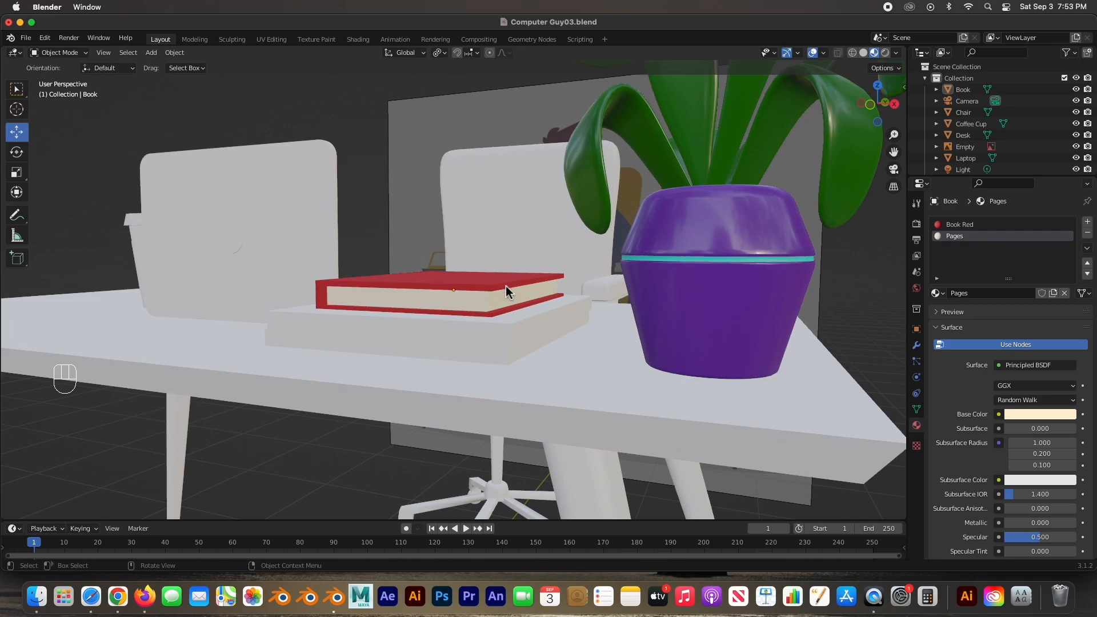
Apply the existing Pages material to Stack 02, the lower paper stack under the book, and clear the selection
{"action": "left_click", "coordinate": [482, 357]}
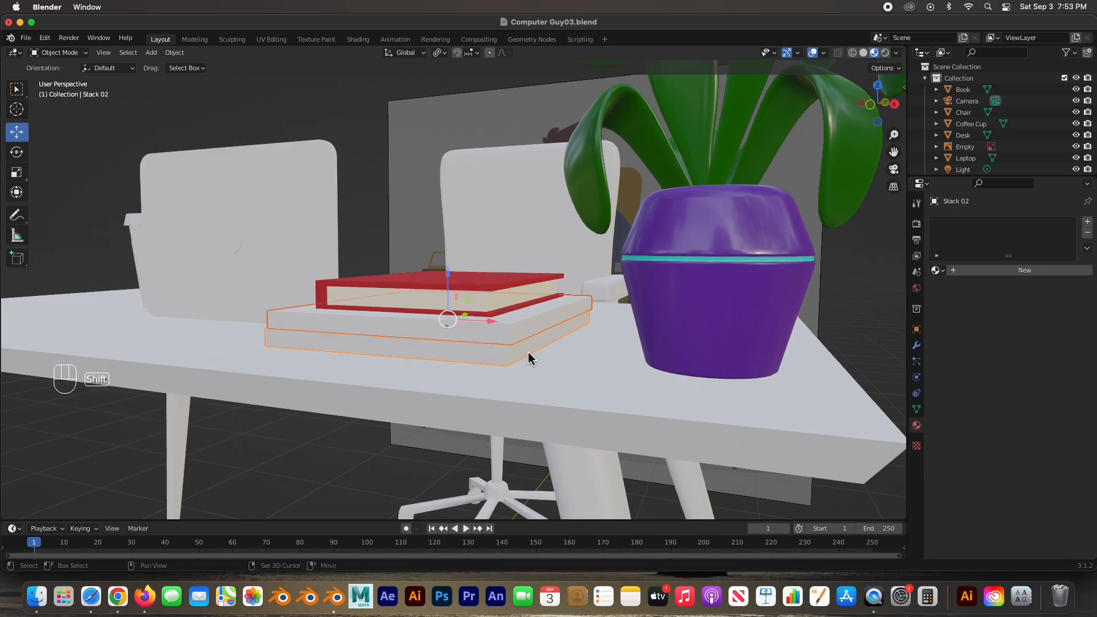
{"action": "left_click", "coordinate": [937, 271]}
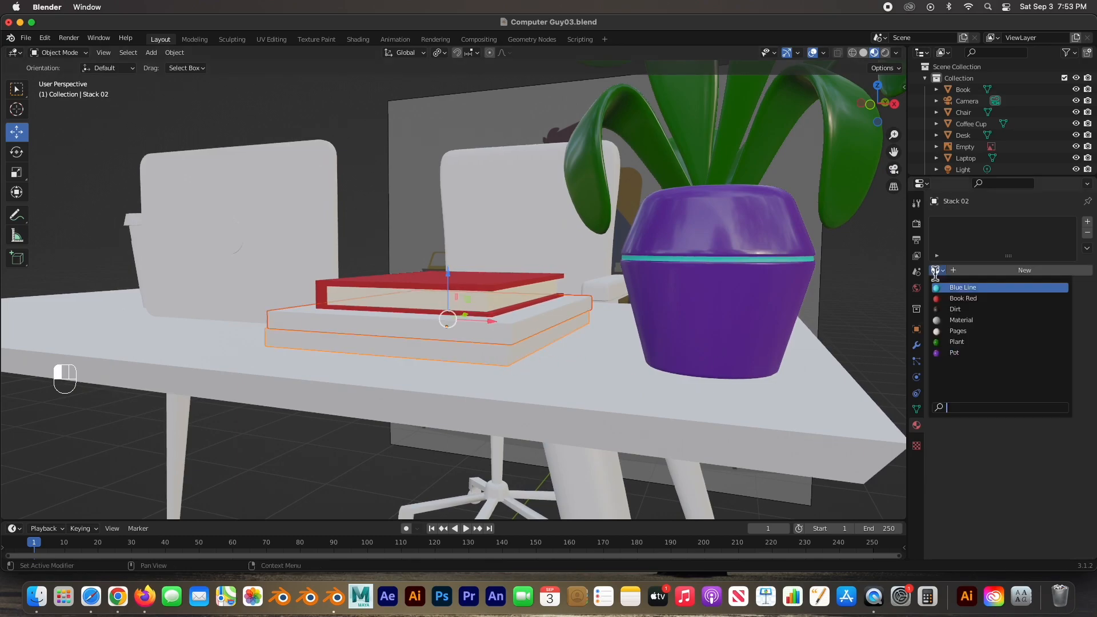
{"action": "left_click", "coordinate": [956, 331]}
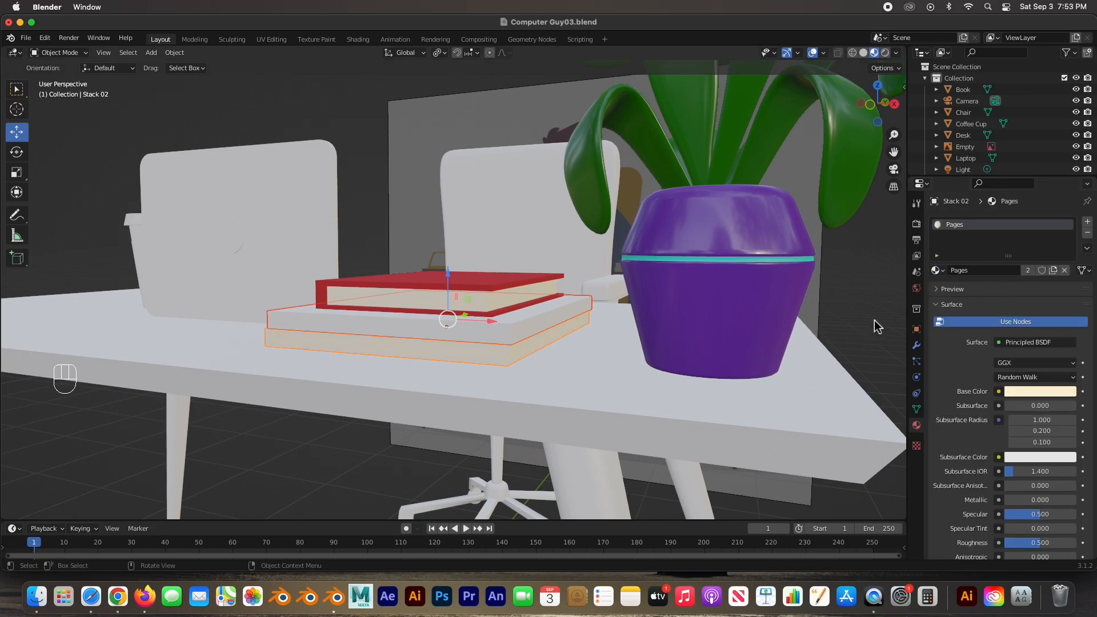
{"action": "left_click", "coordinate": [820, 333]}
Apply the existing Pages material to Stack 01, the upper paper stack directly under the book, and deselect it
{"action": "left_click", "coordinate": [544, 324]}
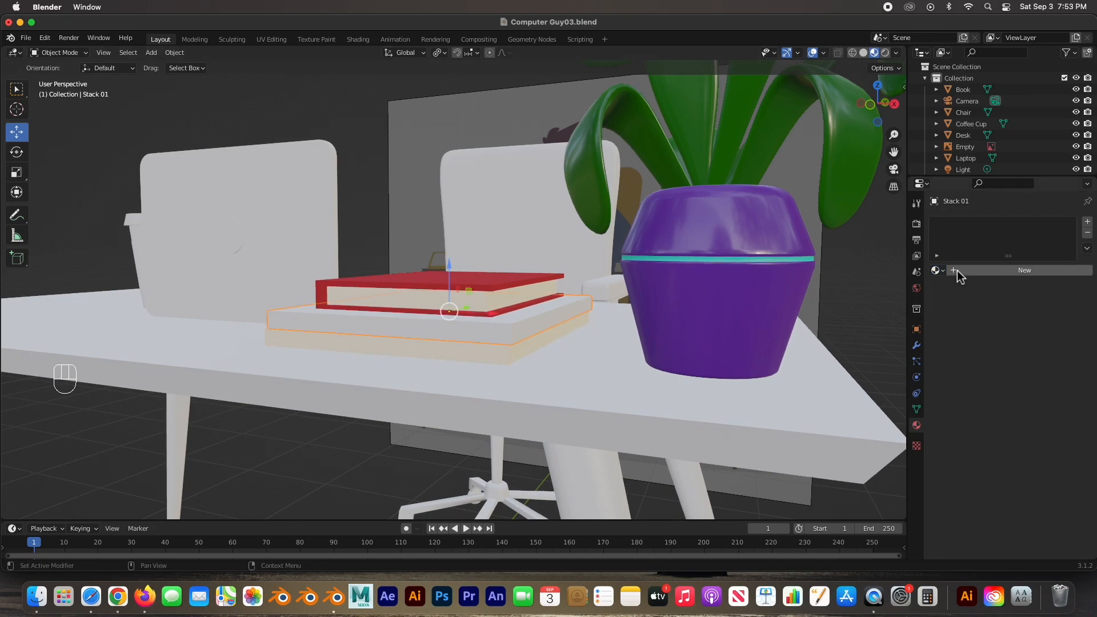
{"action": "left_click", "coordinate": [937, 270]}
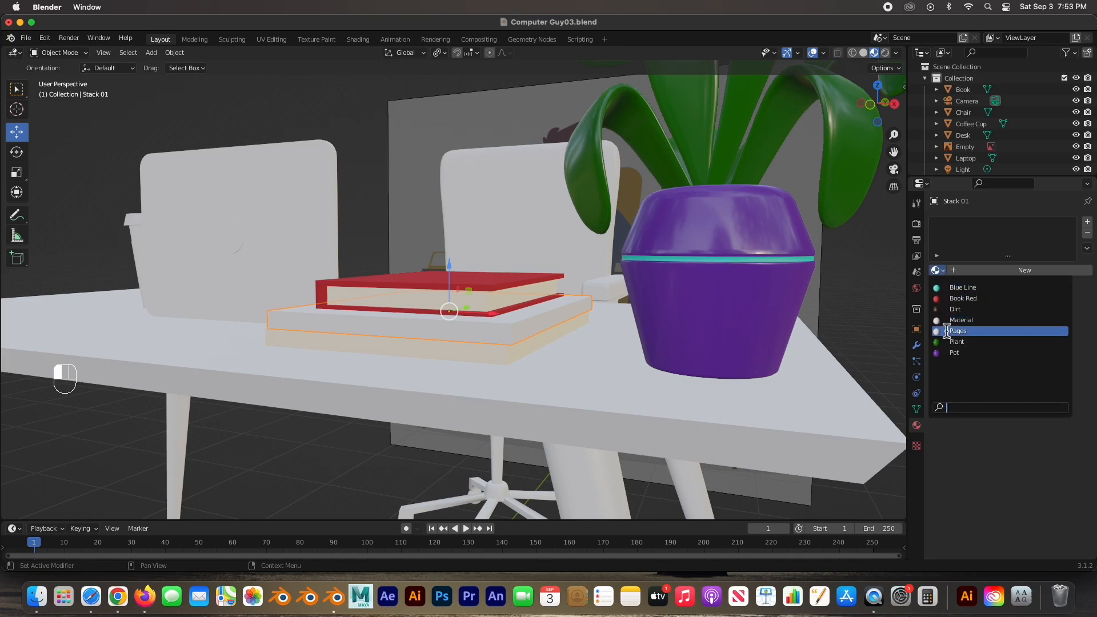
{"action": "left_click", "coordinate": [945, 336]}
{"action": "left_click", "coordinate": [343, 137]}
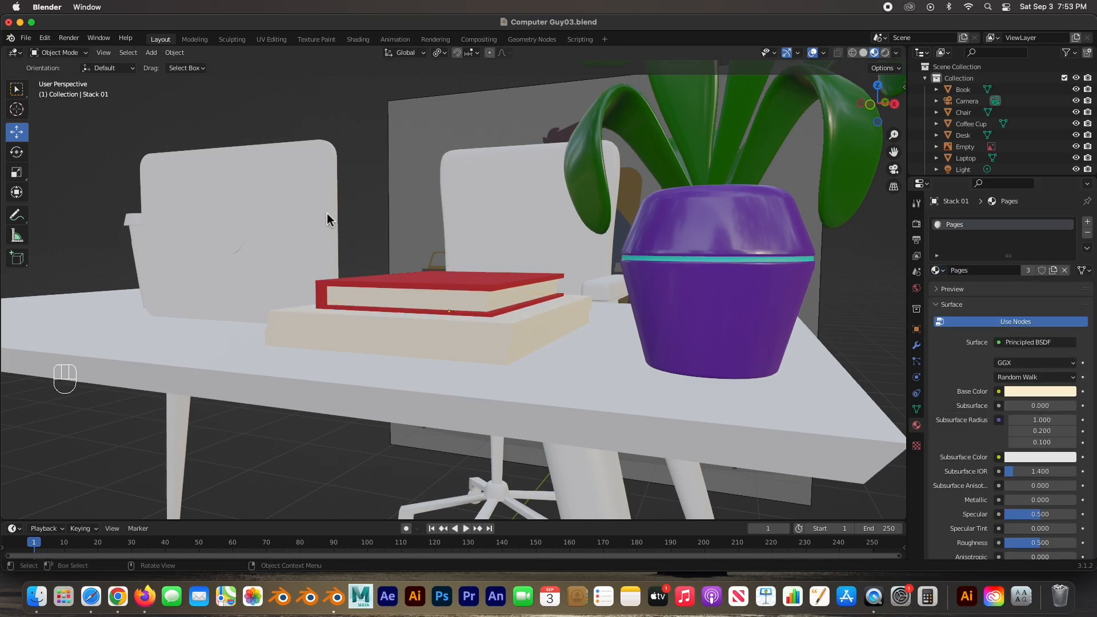
Select the desk, enter Edit Mode and select all linked faces of its tabletop
{"action": "left_click", "coordinate": [259, 365]}
{"action": "scroll", "coordinate": [260, 362], "scroll_direction": "down", "scroll_amount": 5}
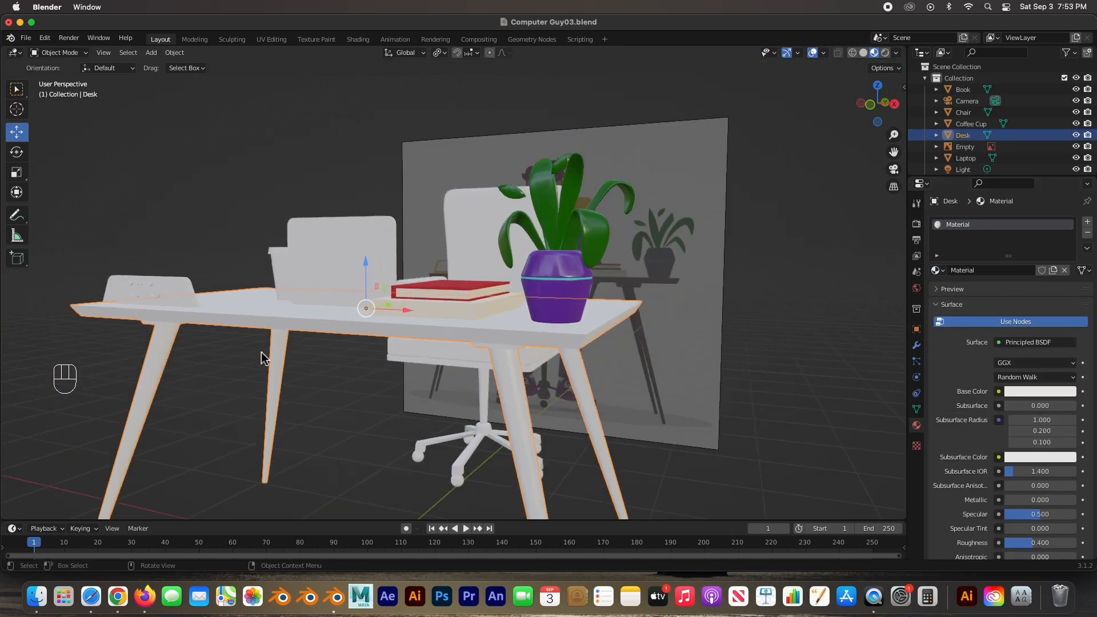
{"action": "middle_click_drag", "start_coordinate": [602, 341], "coordinate": [562, 328]}
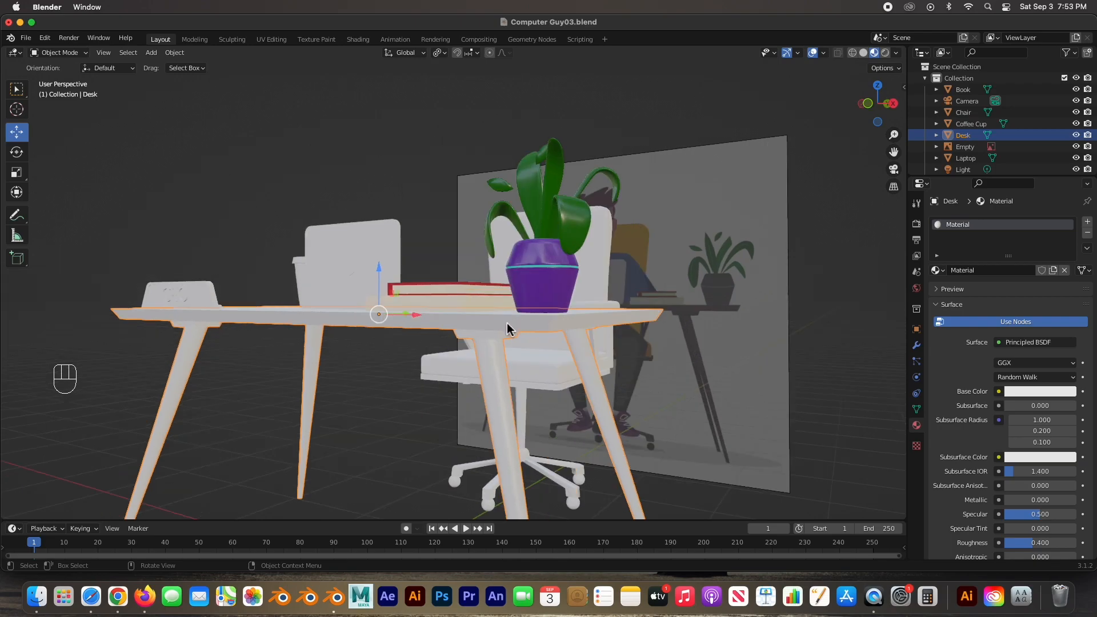
{"action": "middle_click_drag", "start_coordinate": [497, 380], "coordinate": [502, 364]}
{"action": "mouse_move", "coordinate": [471, 329]}
{"action": "middle_mouse_down"}
{"action": "mouse_move", "coordinate": [465, 354]}
{"action": "mouse_move", "coordinate": [470, 343]}
{"action": "middle_mouse_up"}
{"action": "key", "text": "Tab"}
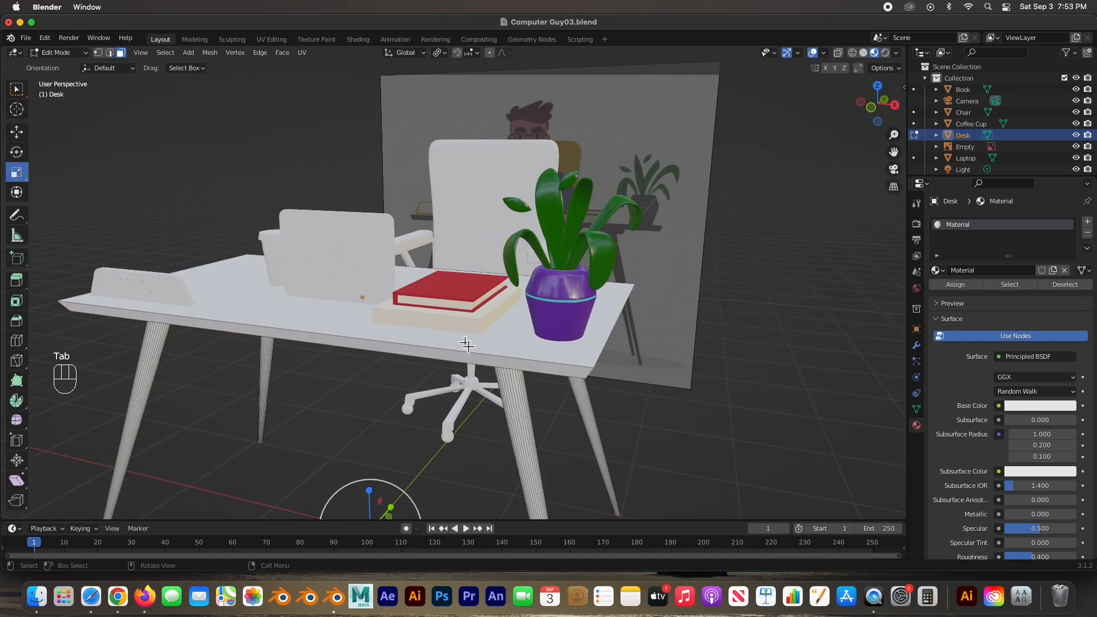
{"action": "key", "text": "l"}
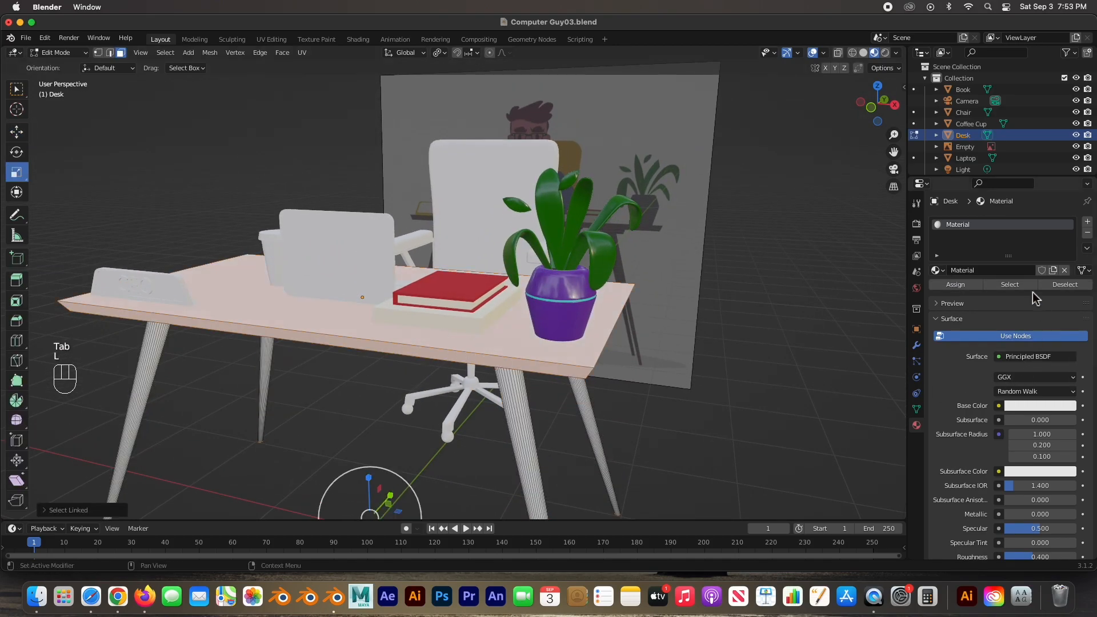
Rename the desk's material to Table top and set its base colour to a dark reddish brown
{"action": "double_click", "coordinate": [963, 271]}
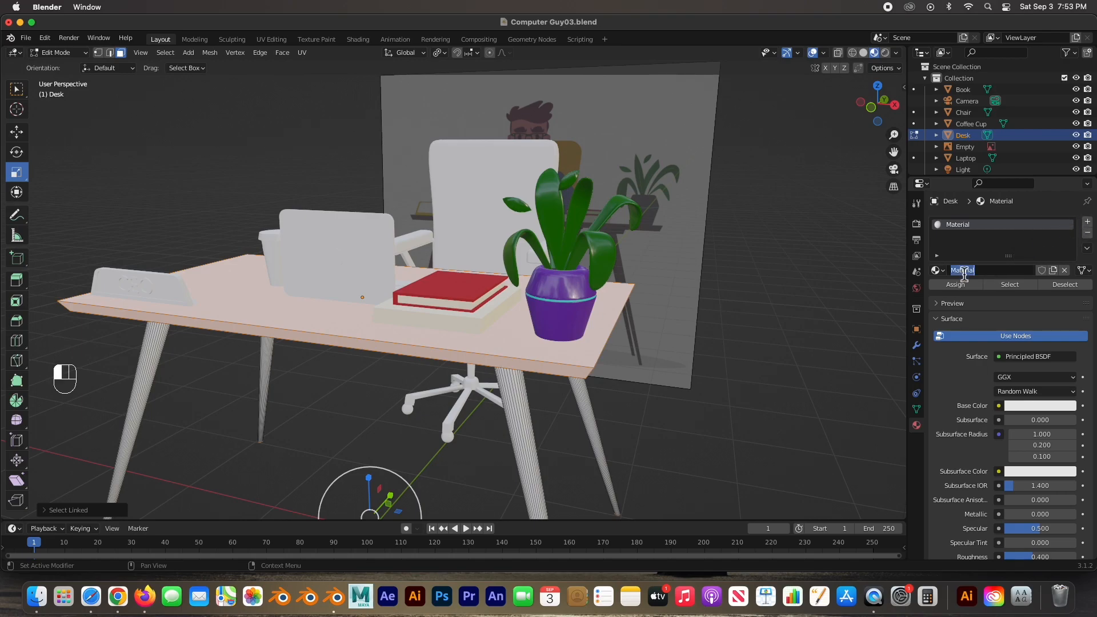
{"action": "type", "text": "Table top"}
{"action": "key", "text": "Return"}
{"action": "left_click", "coordinate": [1051, 405]}
{"action": "left_click_drag", "start_coordinate": [1020, 285], "coordinate": [1019, 311]}
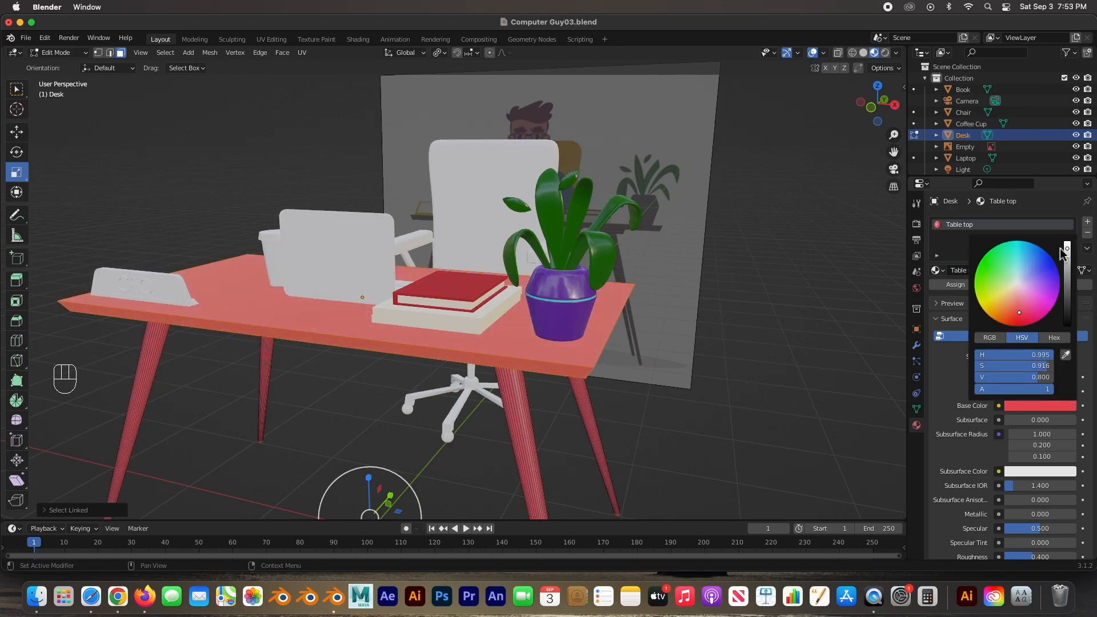
{"action": "left_click_drag", "start_coordinate": [1067, 248], "coordinate": [1067, 297]}
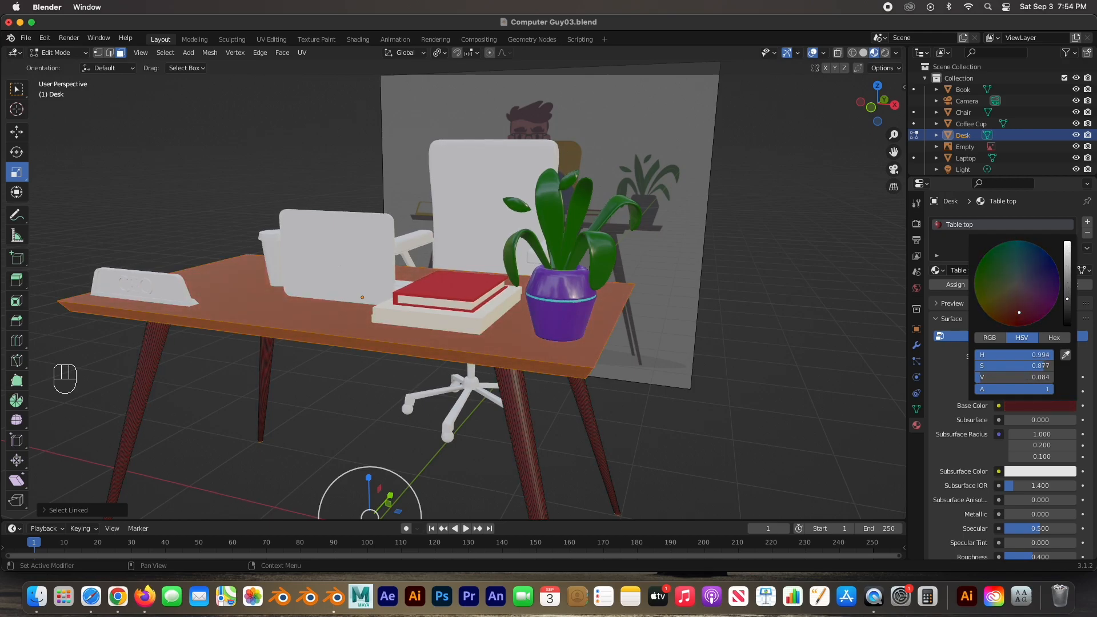
{"action": "left_click_drag", "start_coordinate": [1018, 314], "coordinate": [1017, 316]}
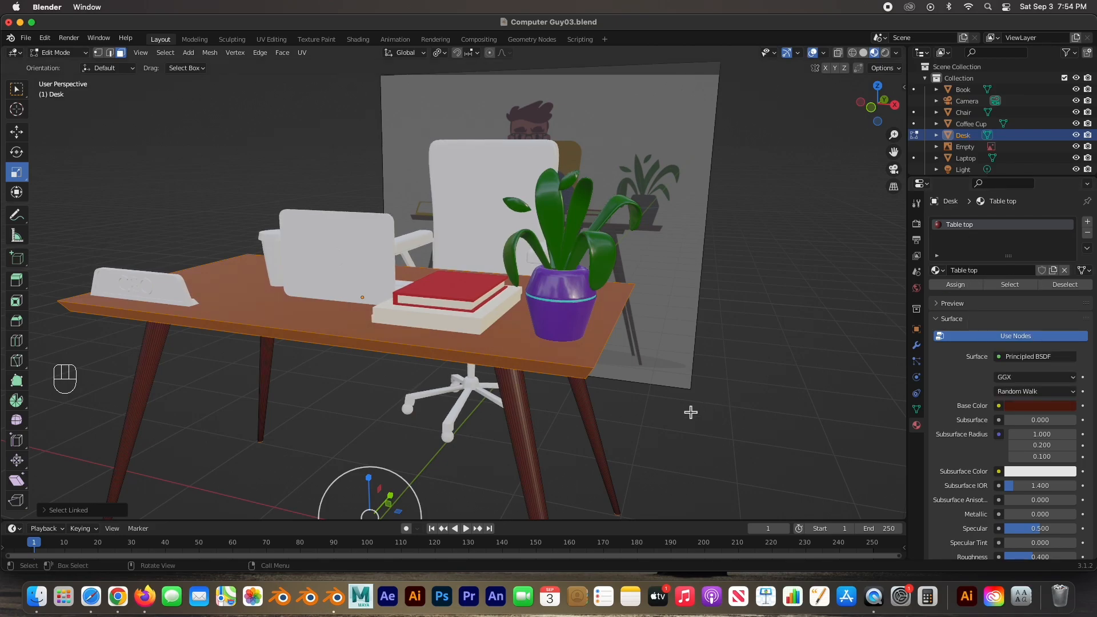
Clear the tabletop selection and select the linked geometry of all four desk legs together with their mounting blocks
{"action": "middle_click_drag", "start_coordinate": [626, 396], "coordinate": [632, 371]}
{"action": "key", "text": "l"}
{"action": "left_click", "coordinate": [747, 318]}
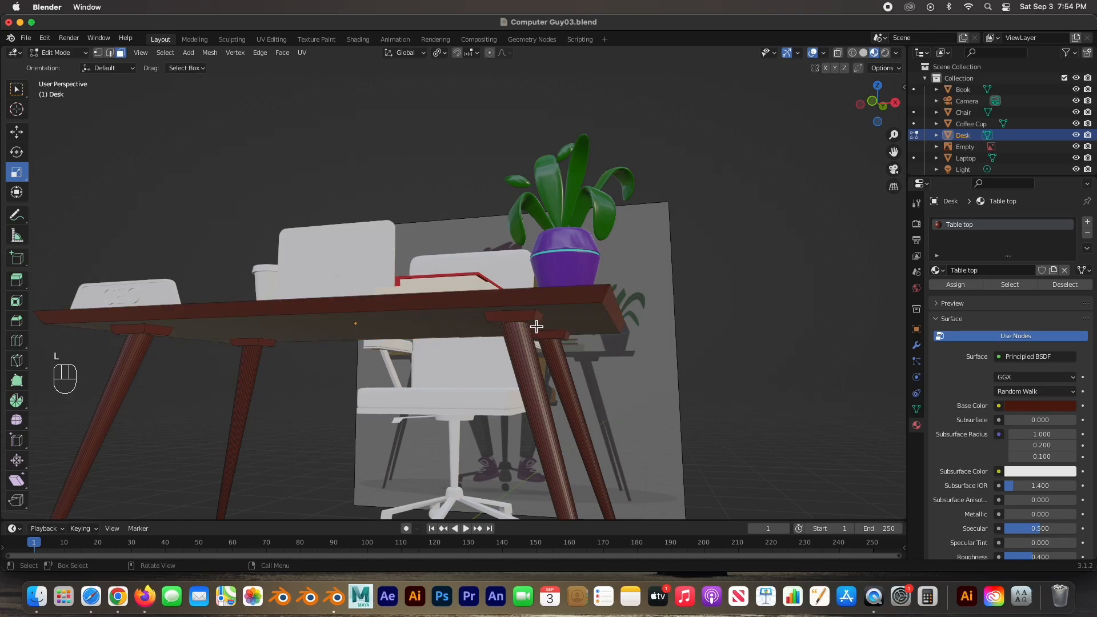
{"action": "key", "text": "l"}
{"action": "key", "text": "l"}
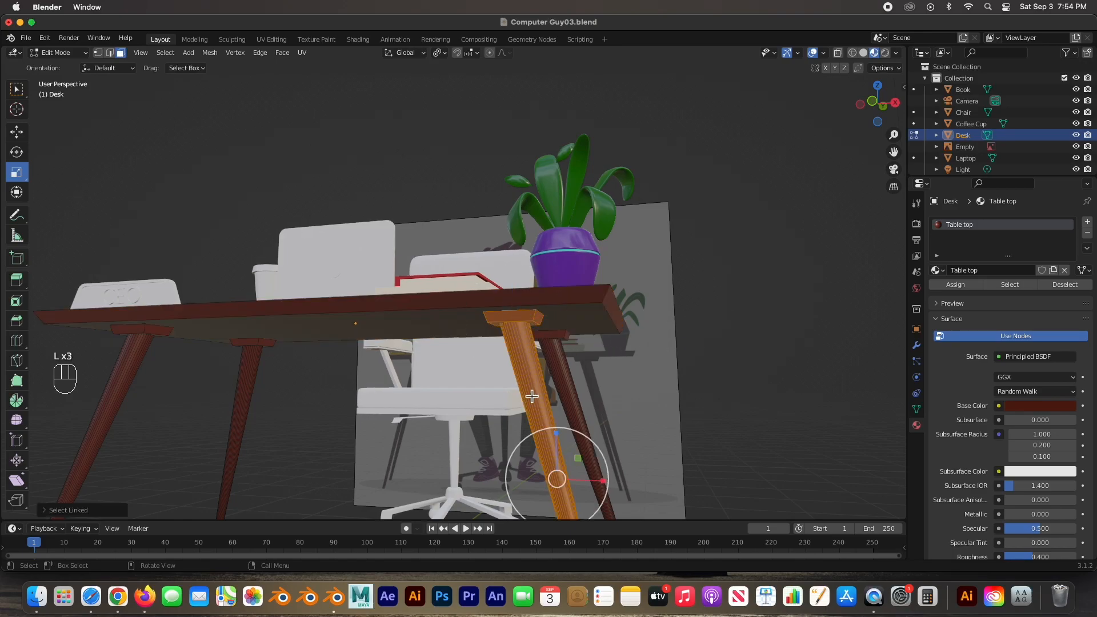
{"action": "key", "text": "l"}
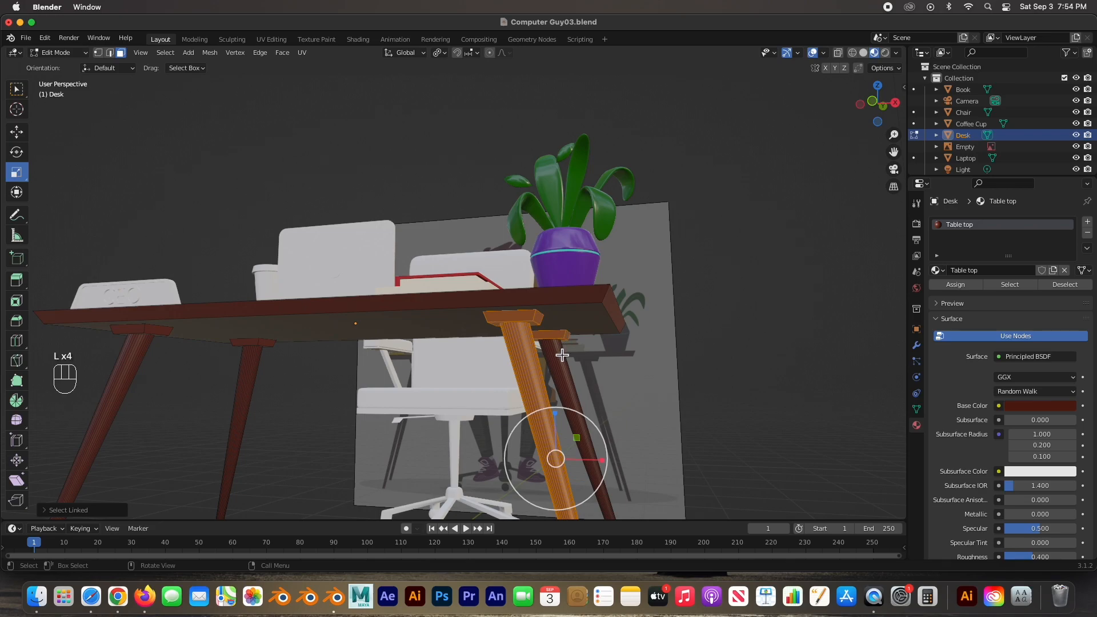
{"action": "key", "text": "l"}
{"action": "key", "text": "l"}
{"action": "key", "text": "l"}
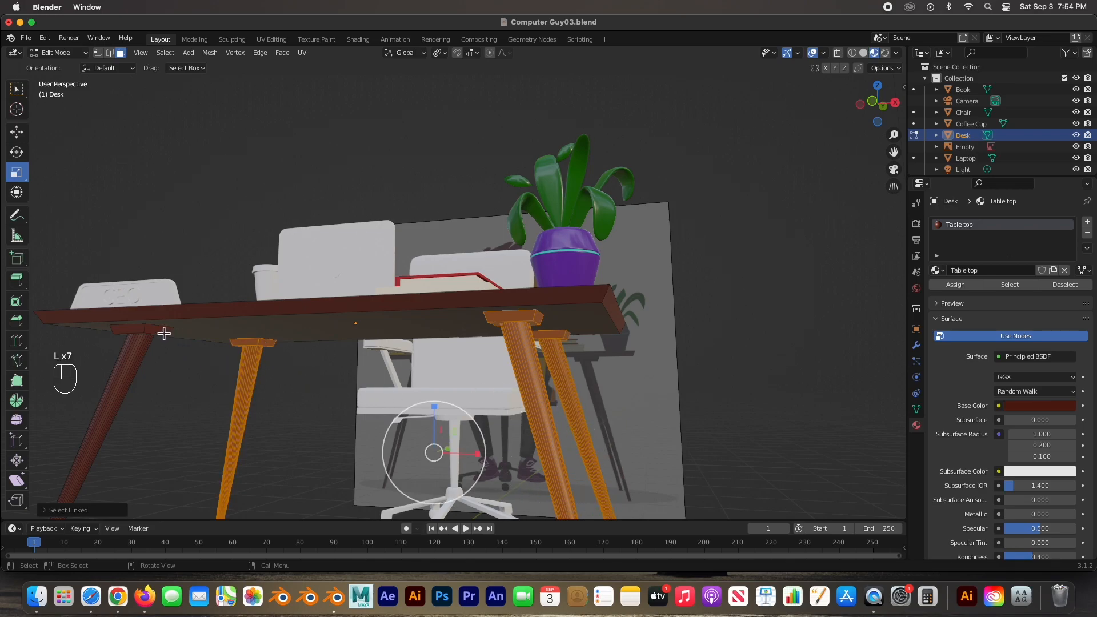
{"action": "key", "text": "l"}
{"action": "key", "text": "l"}
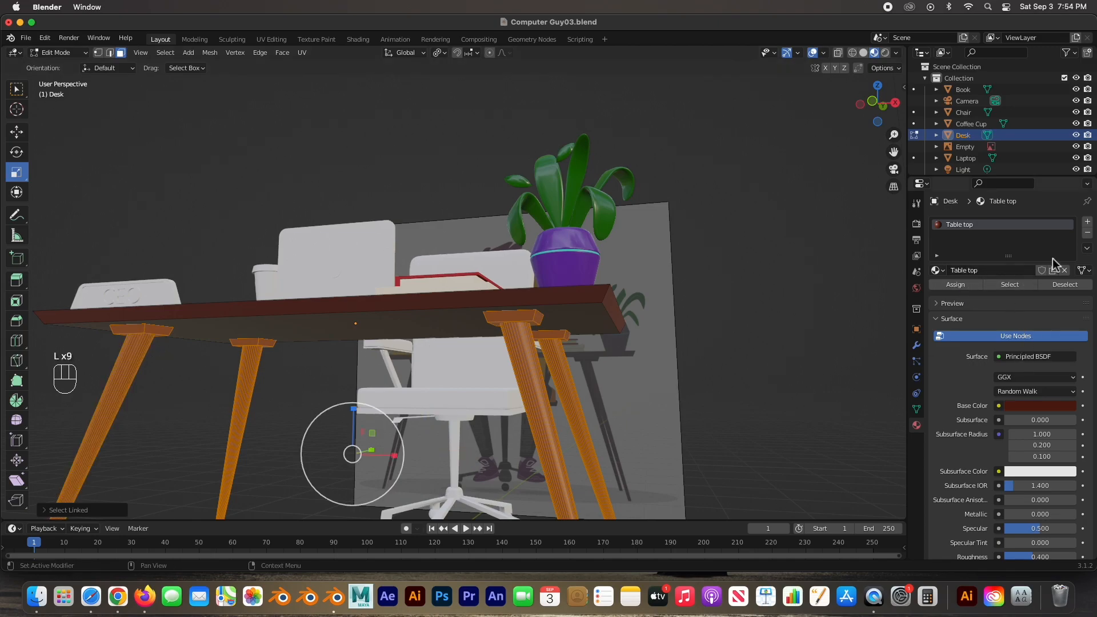
Add a second material slot to the desk with a new material named Table Legs
{"action": "left_click", "coordinate": [1087, 221]}
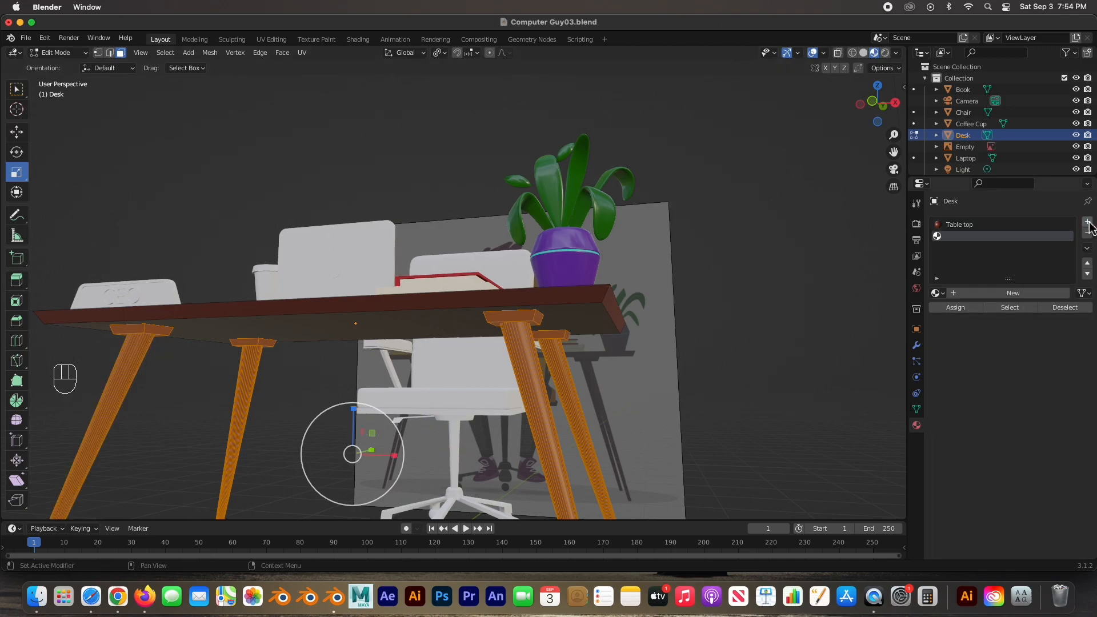
{"action": "left_click", "coordinate": [988, 293]}
{"action": "double_click", "coordinate": [961, 235]}
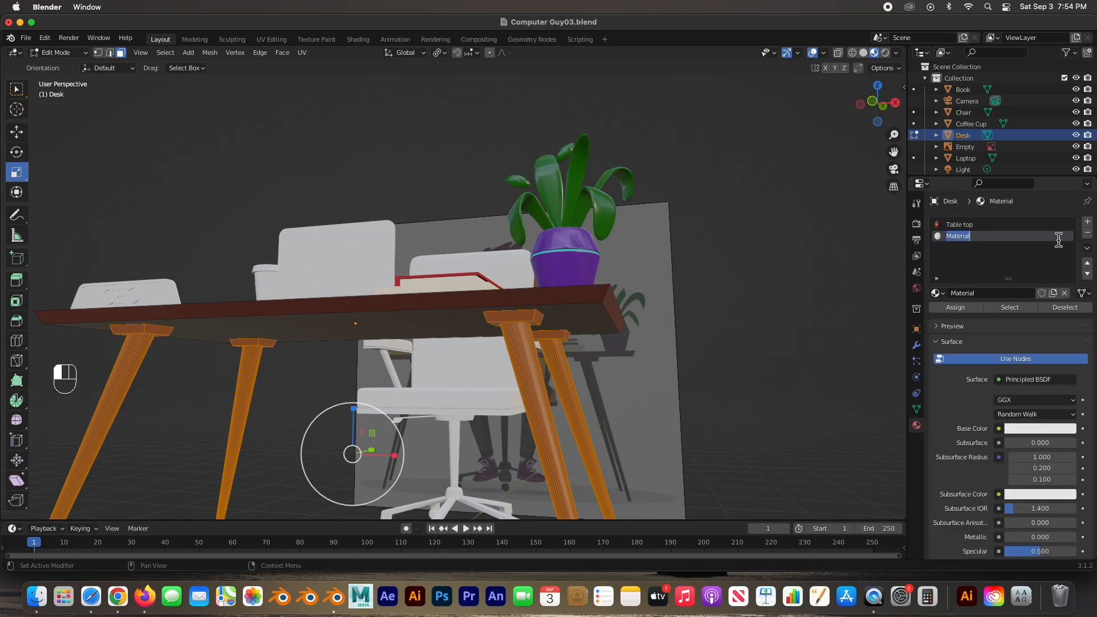
{"action": "type", "text": "Table Legs"}
{"action": "key", "text": "Return"}
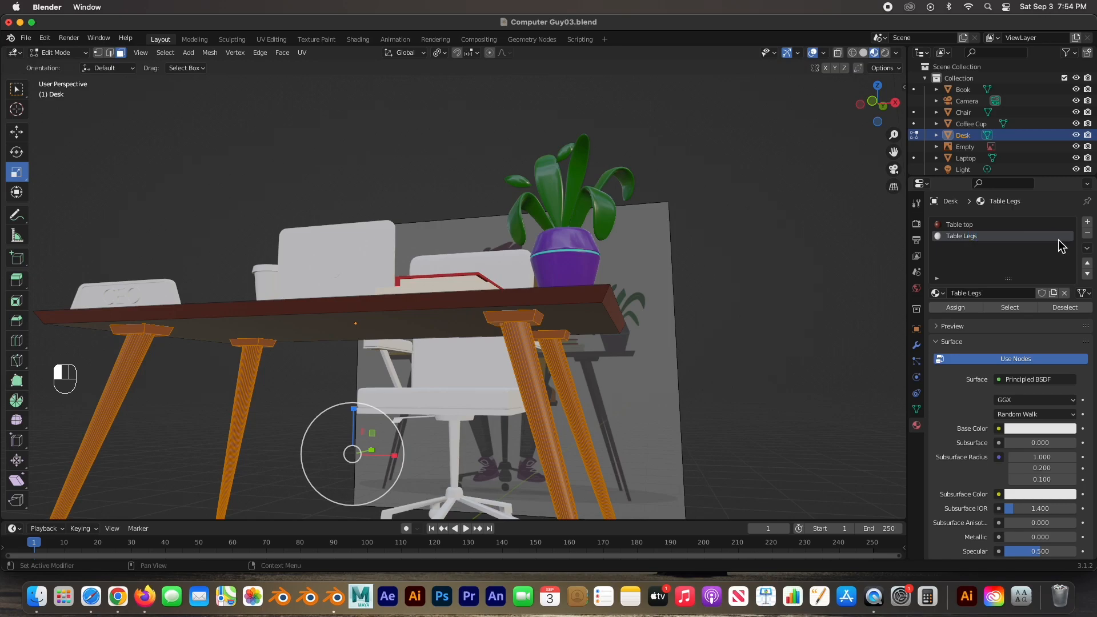
Set the Table Legs base colour to a very dark brown, assign it to the selected leg faces and clear the selection
{"action": "left_click", "coordinate": [1045, 432]}
{"action": "left_click_drag", "start_coordinate": [1018, 311], "coordinate": [1002, 346]}
{"action": "left_click_drag", "start_coordinate": [1067, 275], "coordinate": [1066, 324]}
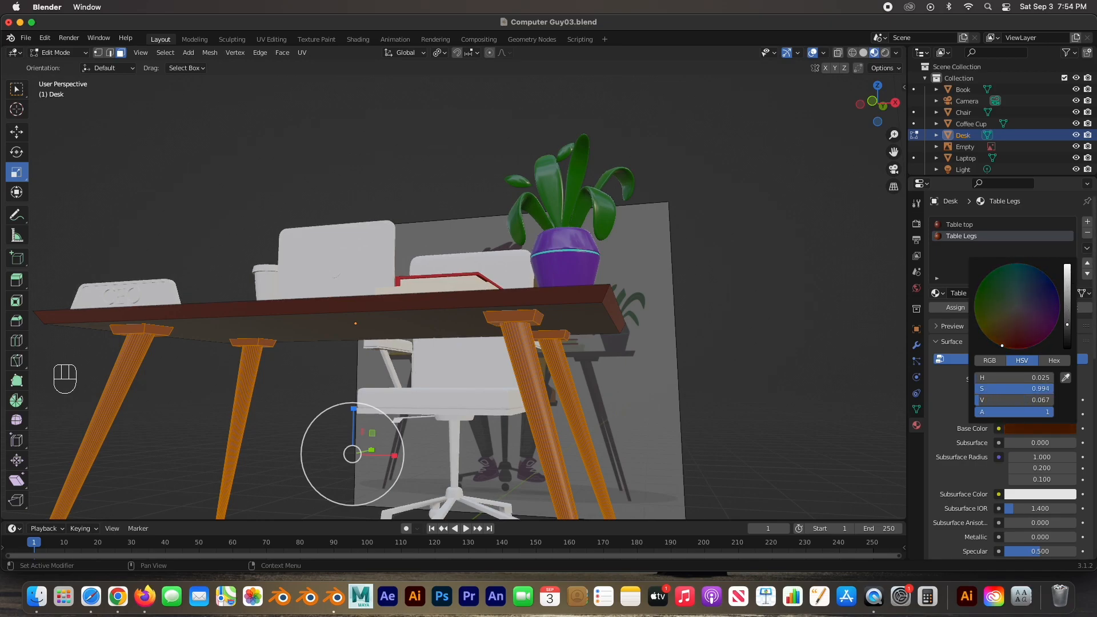
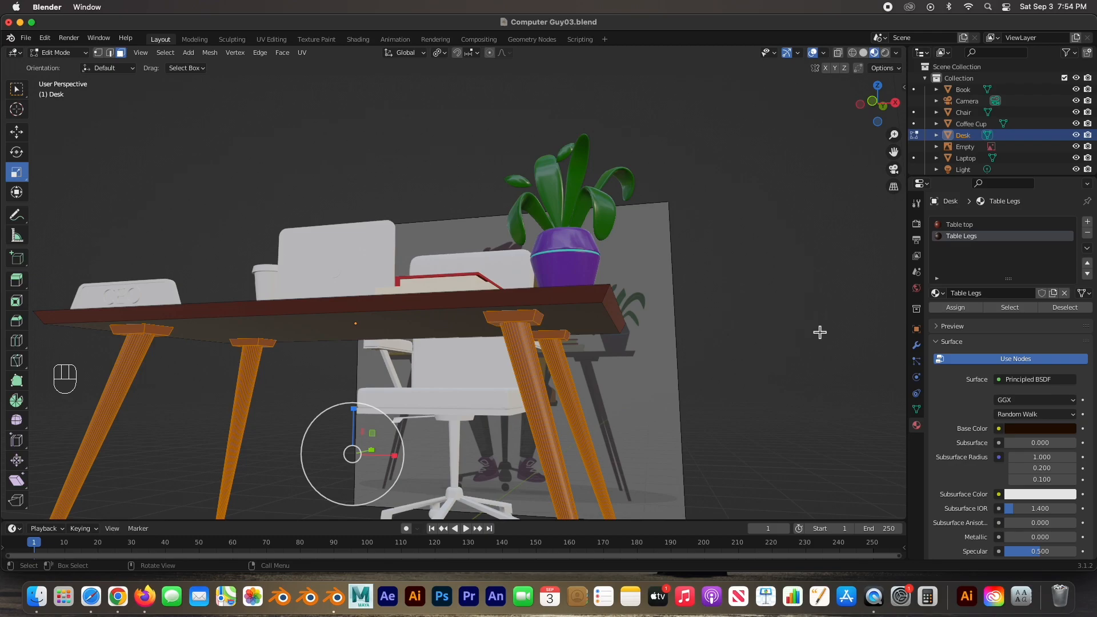
{"action": "left_click", "coordinate": [955, 308]}
{"action": "left_click", "coordinate": [794, 313]}
Return to Object Mode, select the CEO nameplate on the desk, frame it and enter Edit Mode on it
{"action": "middle_click_drag", "start_coordinate": [629, 328], "coordinate": [428, 319]}
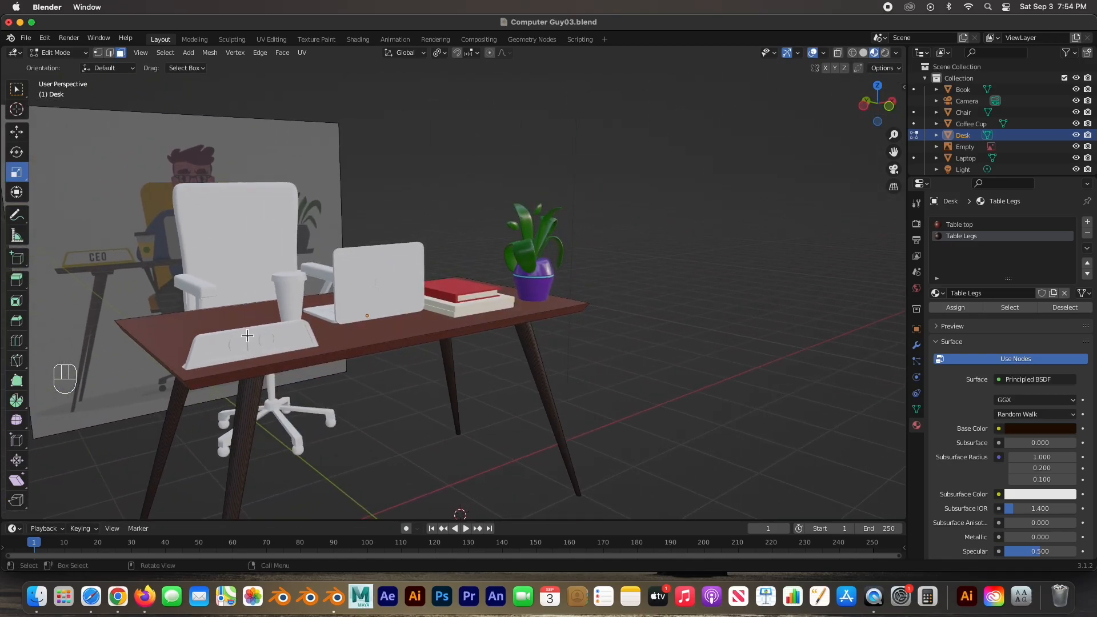
{"action": "left_click", "coordinate": [289, 338]}
{"action": "key", "text": "Tab"}
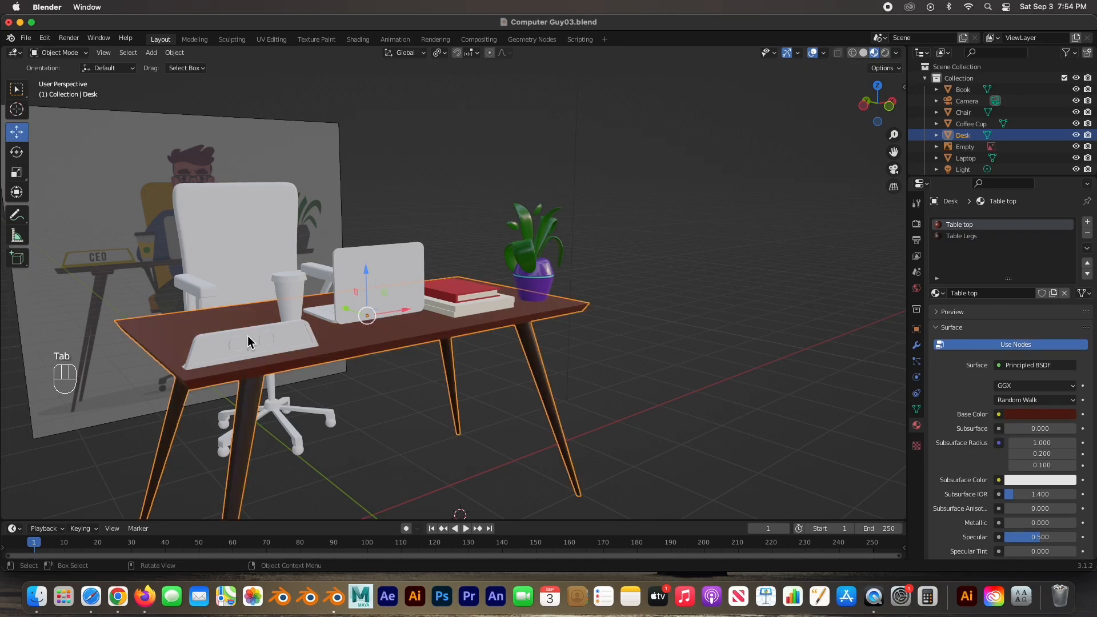
{"action": "left_click", "coordinate": [263, 352]}
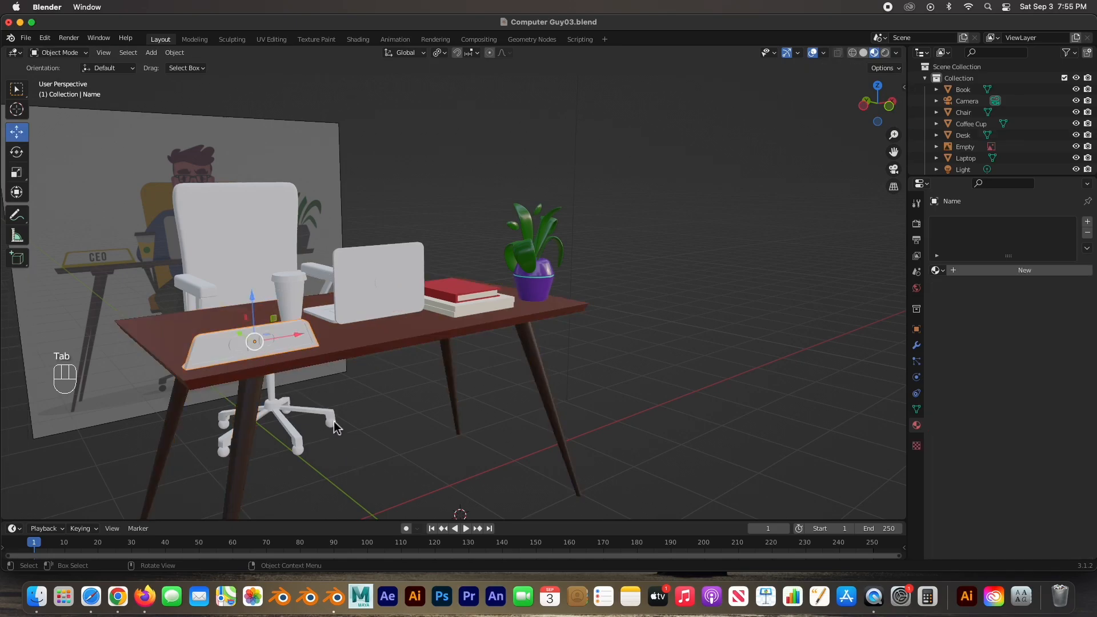
{"action": "key", "text": "KP_Decimal"}
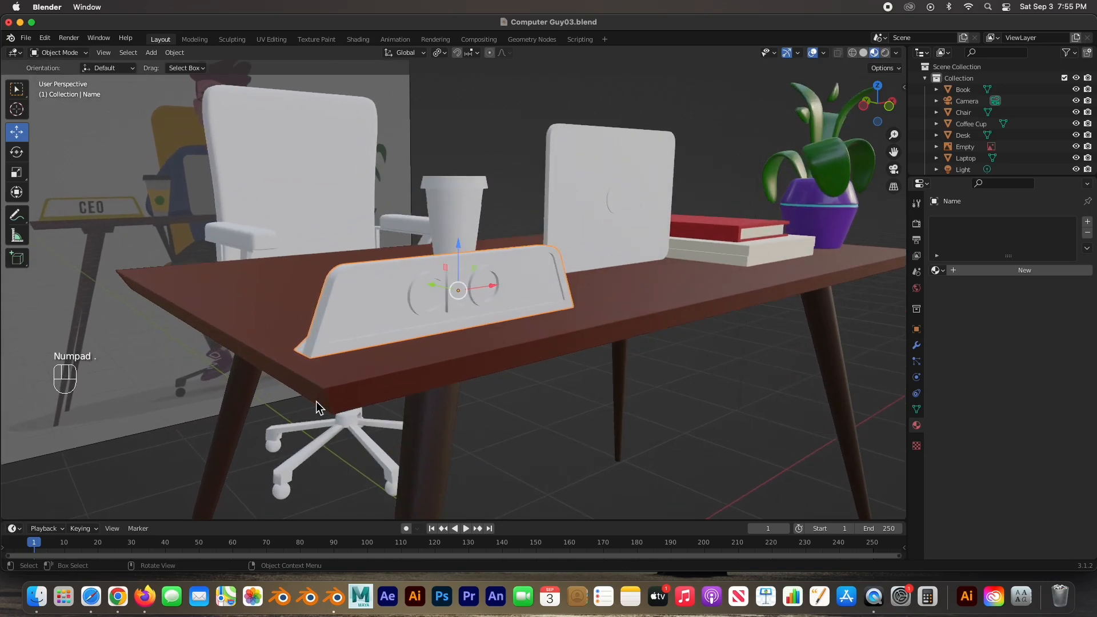
{"action": "key", "text": "Tab"}
{"action": "middle_click_drag", "start_coordinate": [408, 316], "coordinate": [319, 255]}
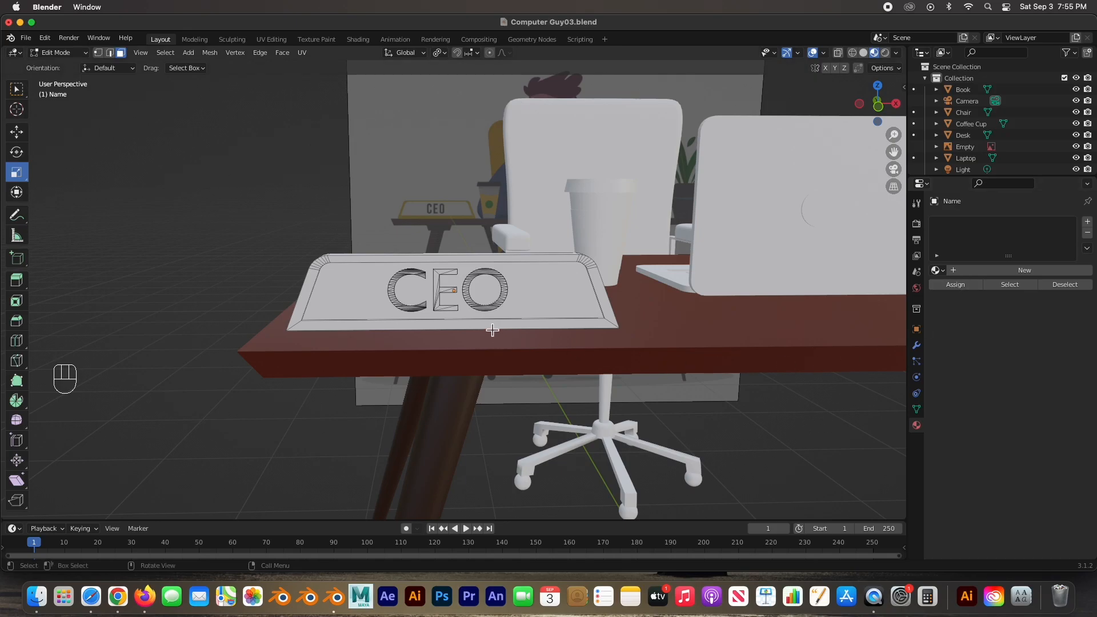
Create a material named Gold on the nameplate with a golden-orange base colour of about H 0.067, S 0.900, V 0.800
{"action": "left_click", "coordinate": [979, 271]}
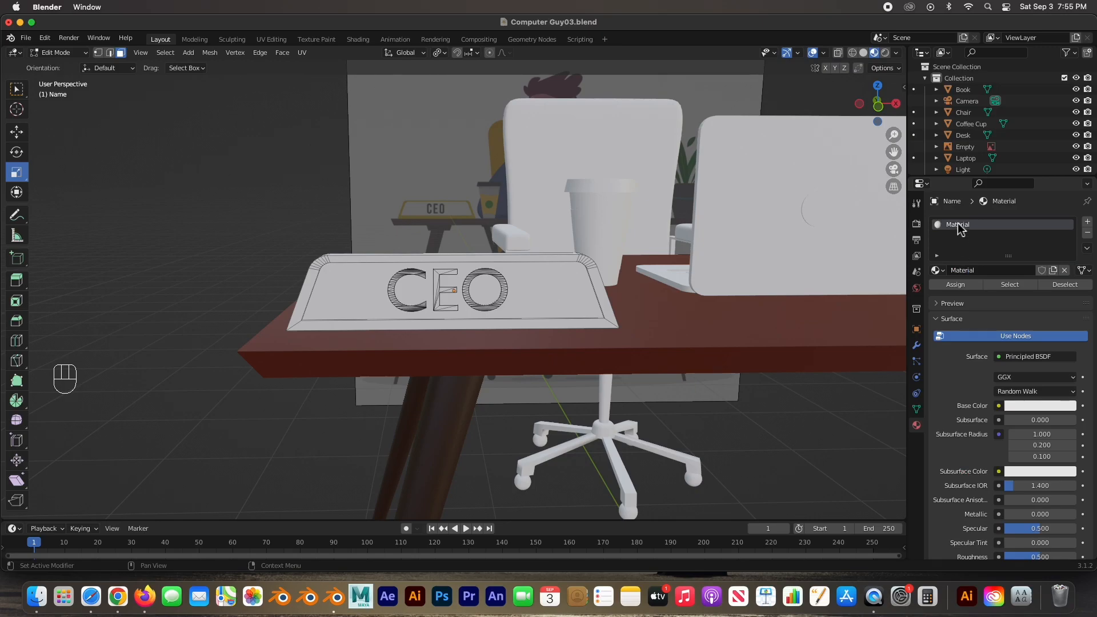
{"action": "double_click", "coordinate": [958, 225]}
{"action": "type", "text": "Gold"}
{"action": "key", "text": "Return"}
{"action": "left_click", "coordinate": [1016, 406]}
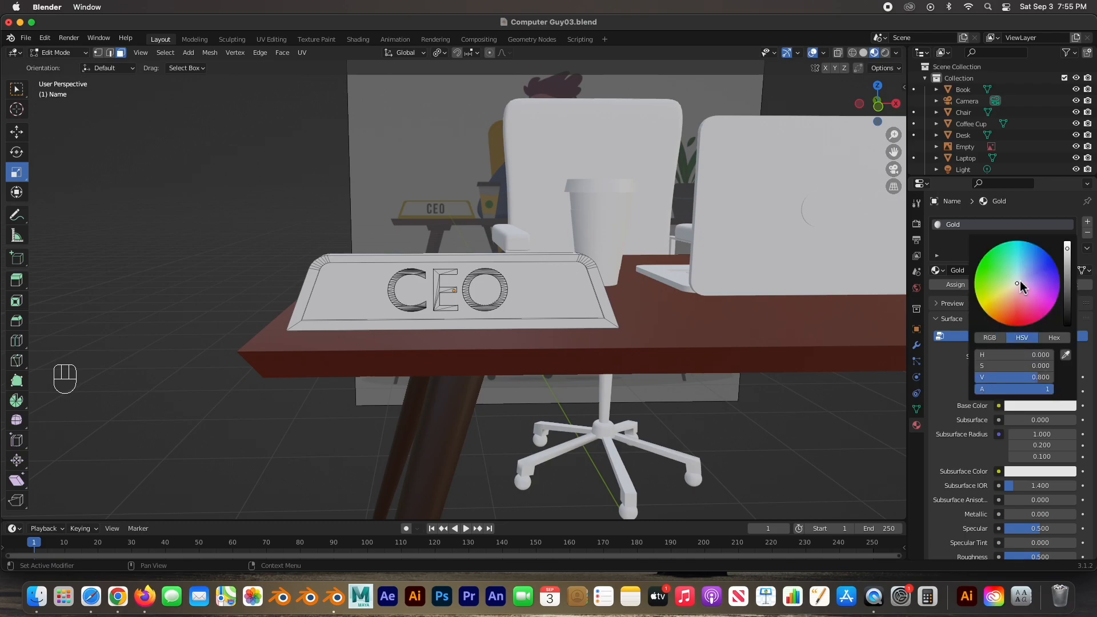
{"action": "left_click_drag", "start_coordinate": [1017, 283], "coordinate": [1001, 307]}
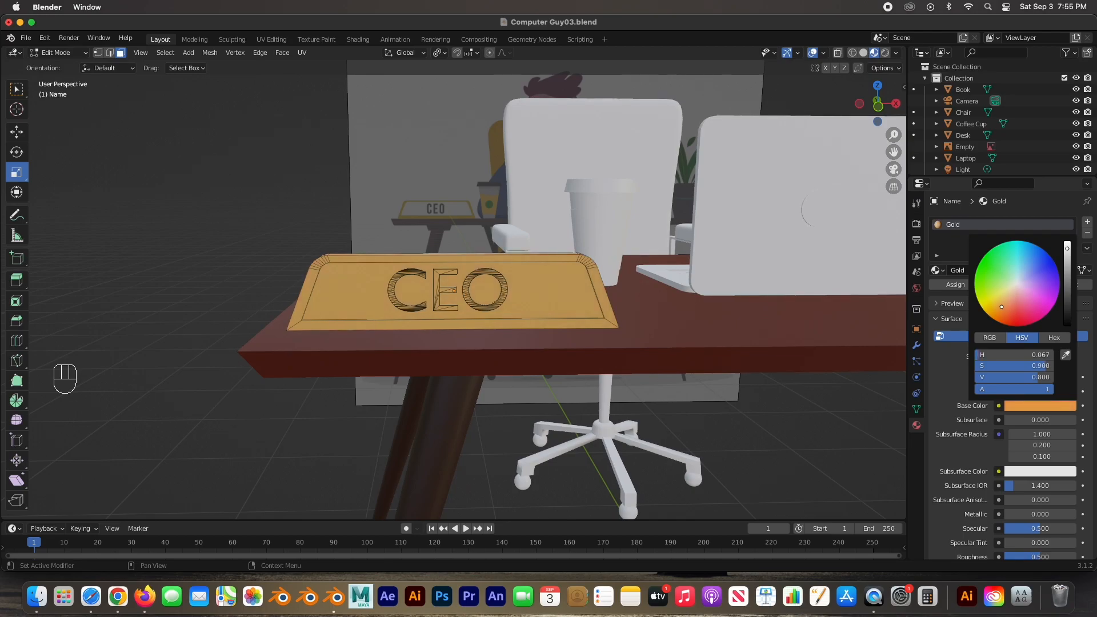
Set the Gold material's roughness to 0.106 and its metallic value to 0.929
{"action": "scroll", "coordinate": [972, 394], "scroll_direction": "down", "scroll_amount": 6}
{"action": "left_click_drag", "start_coordinate": [1040, 420], "coordinate": [1015, 420]}
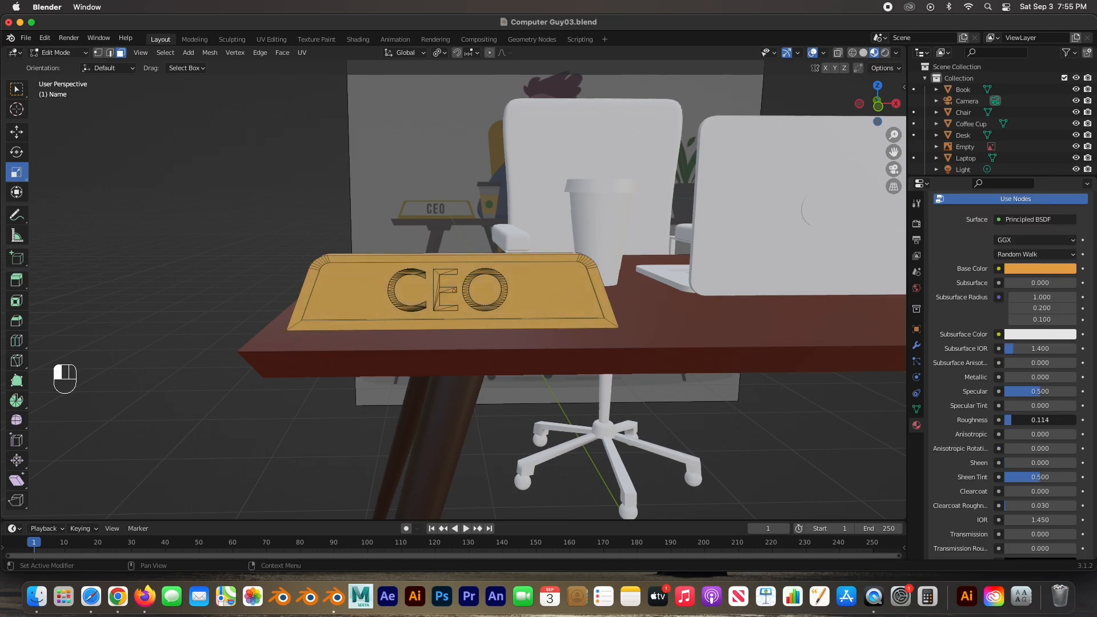
{"action": "middle_click_drag", "start_coordinate": [450, 397], "coordinate": [454, 346]}
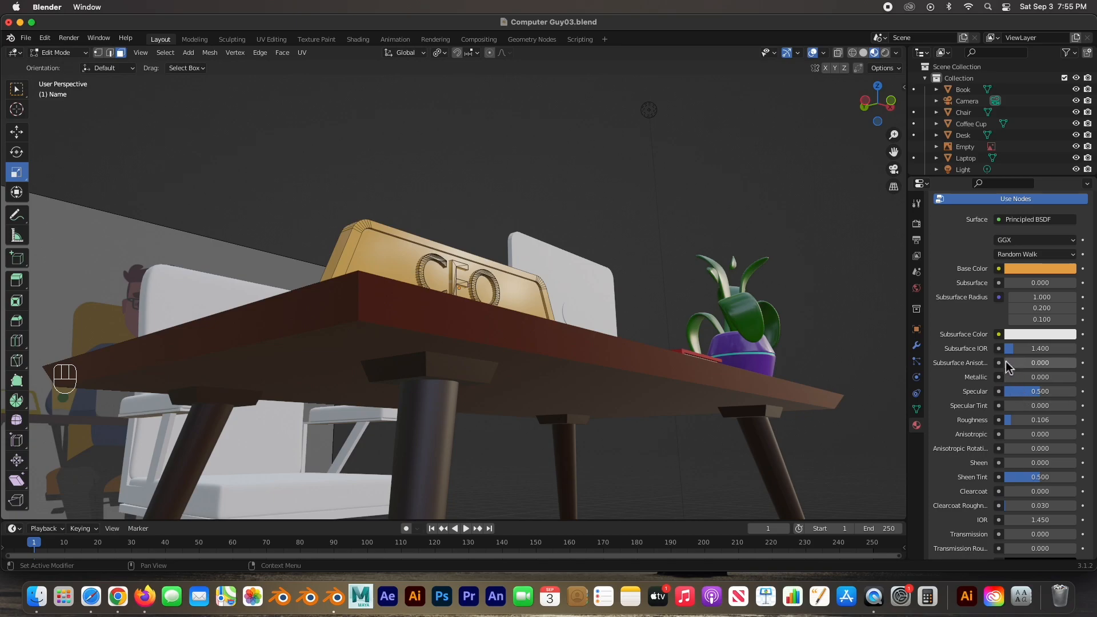
{"action": "left_click_drag", "start_coordinate": [1012, 378], "coordinate": [1023, 378]}
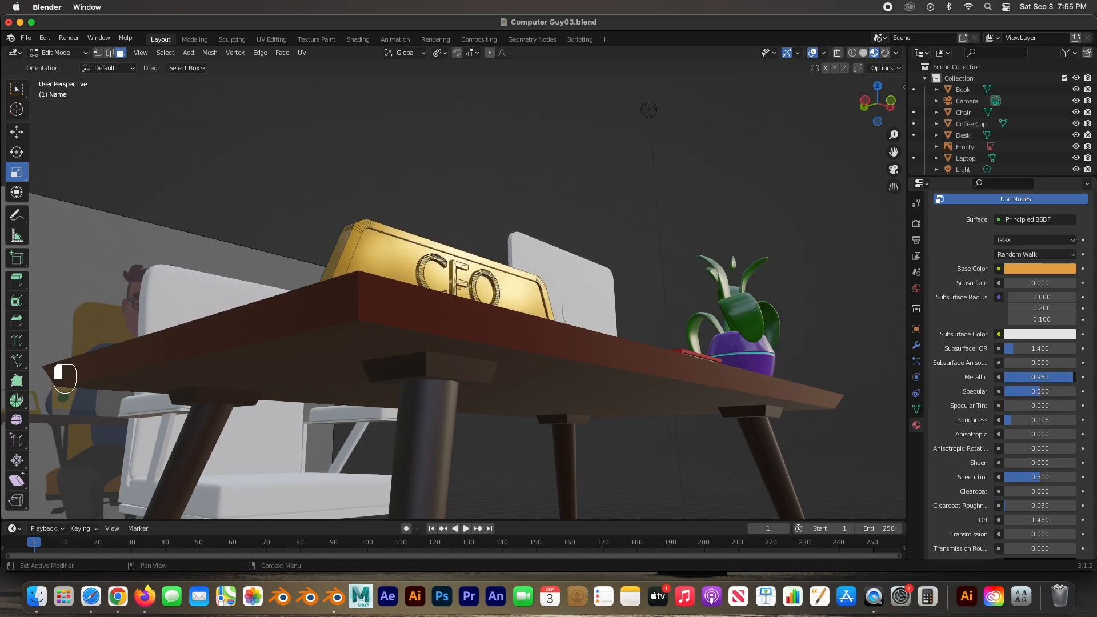
{"action": "left_click_drag", "start_coordinate": [1040, 377], "coordinate": [1036, 377]}
Select the linked front faces of the letters C, E and O on the nameplate
{"action": "middle_click_drag", "start_coordinate": [459, 320], "coordinate": [526, 341]}
{"action": "scroll", "coordinate": [527, 341], "scroll_direction": "down", "scroll_amount": 1}
{"action": "left_click", "coordinate": [193, 294]}
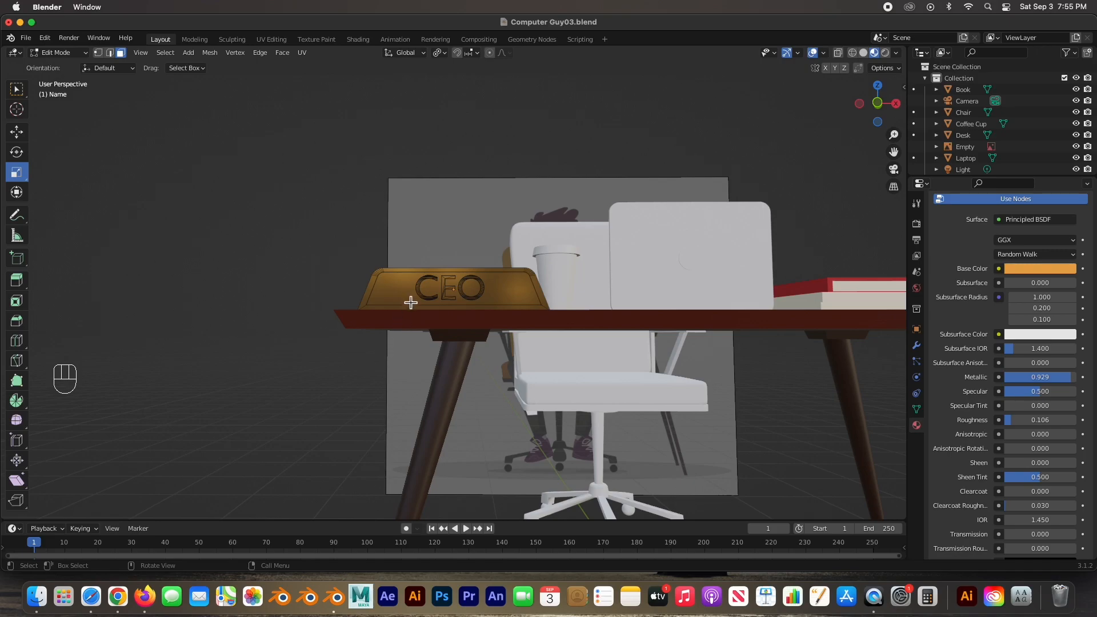
{"action": "scroll", "coordinate": [410, 303], "scroll_direction": "up", "scroll_amount": 7}
{"action": "left_click", "coordinate": [368, 248]}
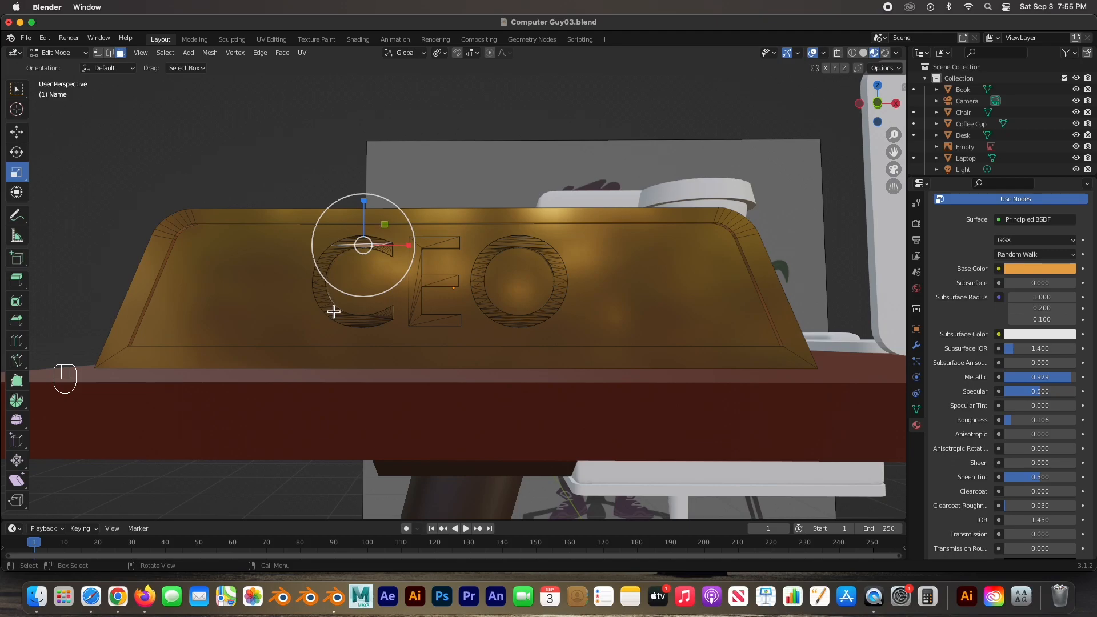
{"action": "key", "text": "l"}
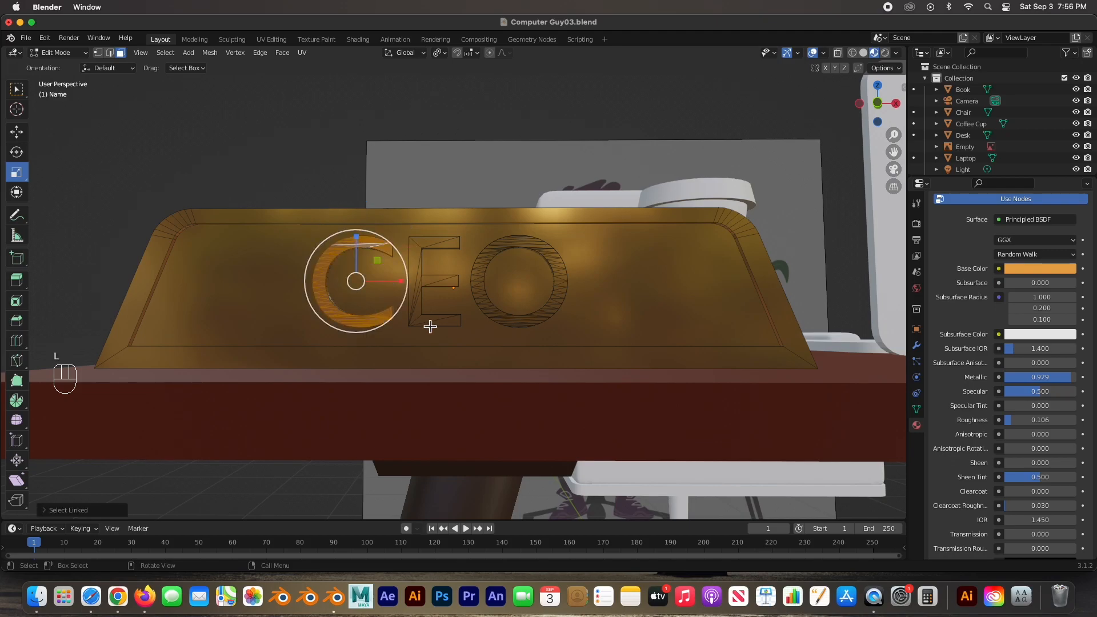
{"action": "key", "text": "l"}
{"action": "key", "text": "l"}
Extend the selection to the linked side faces of the letters C, E and O on the nameplate
{"action": "middle_click_drag", "start_coordinate": [524, 314], "coordinate": [460, 327]}
{"action": "scroll", "coordinate": [461, 327], "scroll_direction": "up", "scroll_amount": 4}
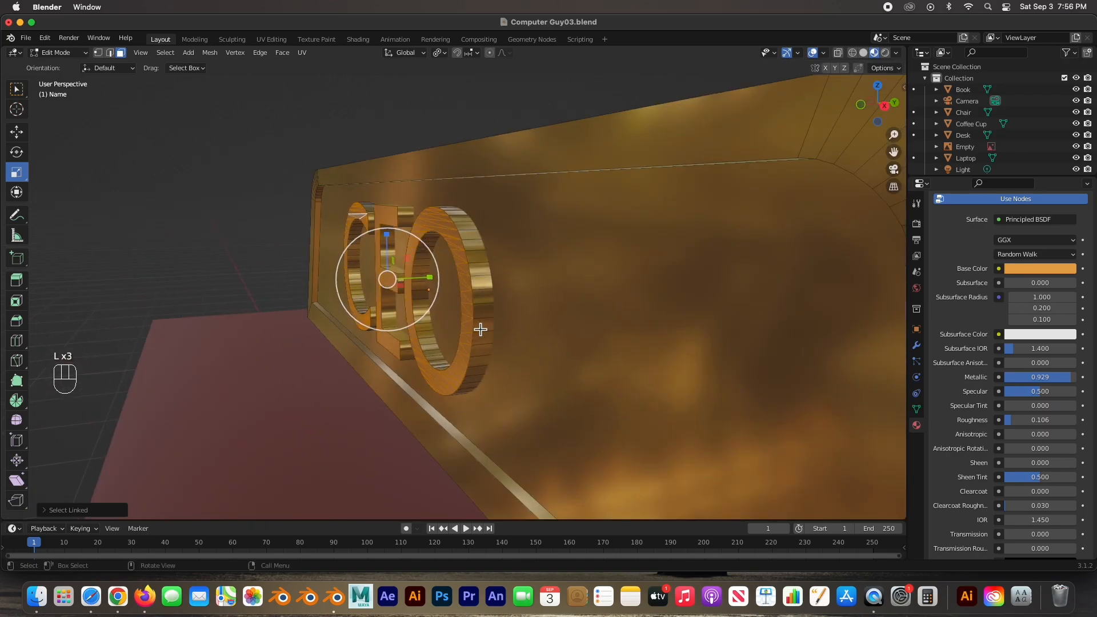
{"action": "key", "text": "l"}
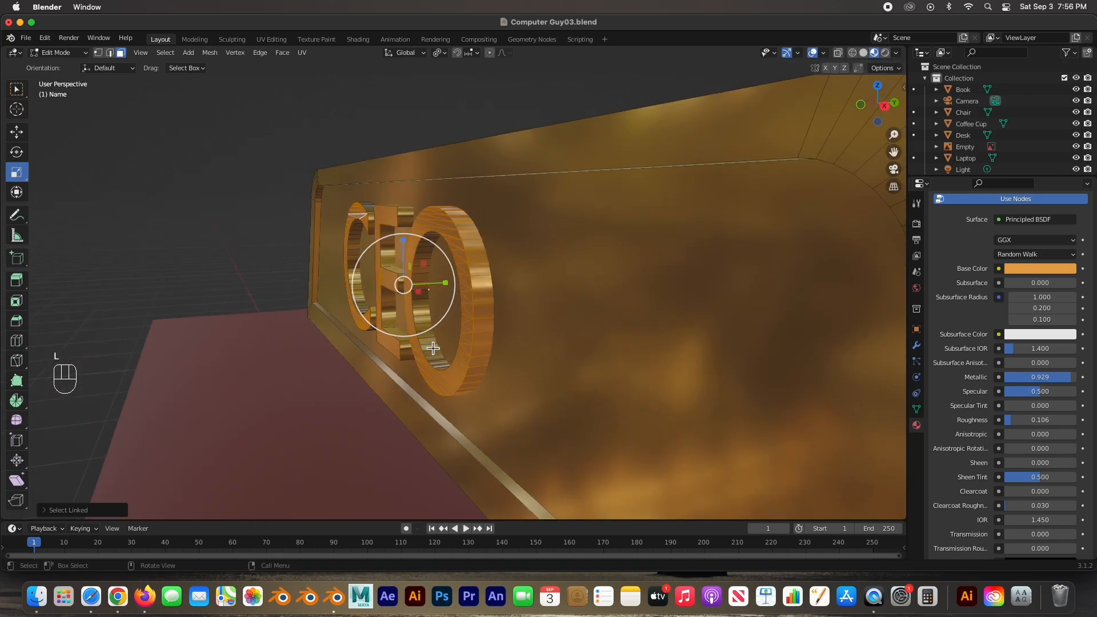
{"action": "key", "text": "l"}
{"action": "key", "text": "l"}
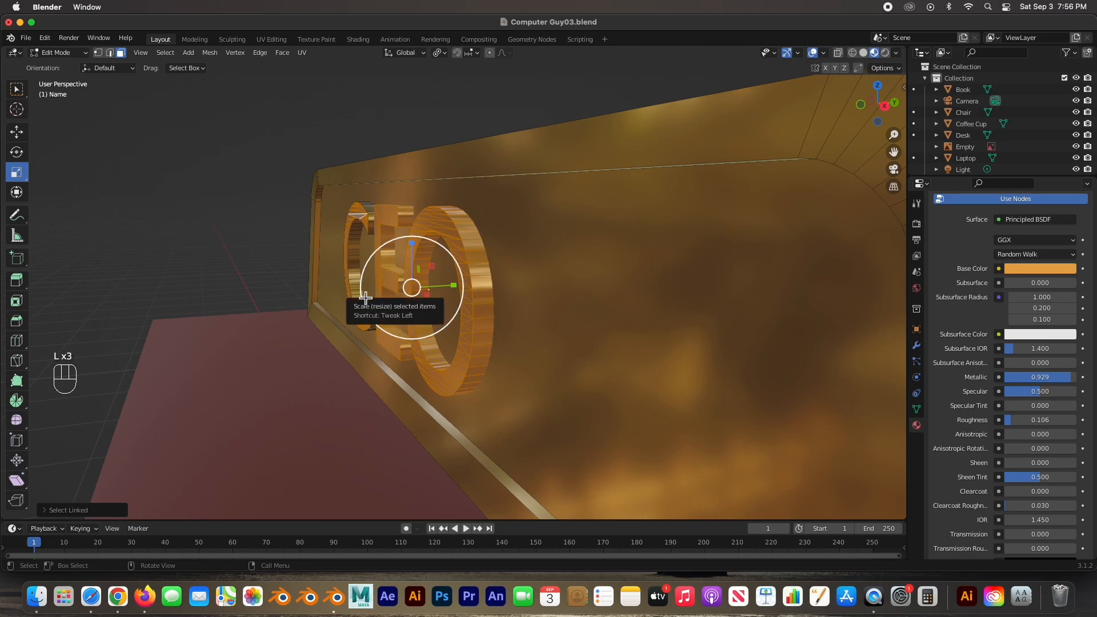
{"action": "key", "text": "l"}
{"action": "middle_click_drag", "start_coordinate": [367, 255], "coordinate": [583, 251]}
{"action": "scroll", "coordinate": [1023, 317], "scroll_direction": "up", "scroll_amount": 6}
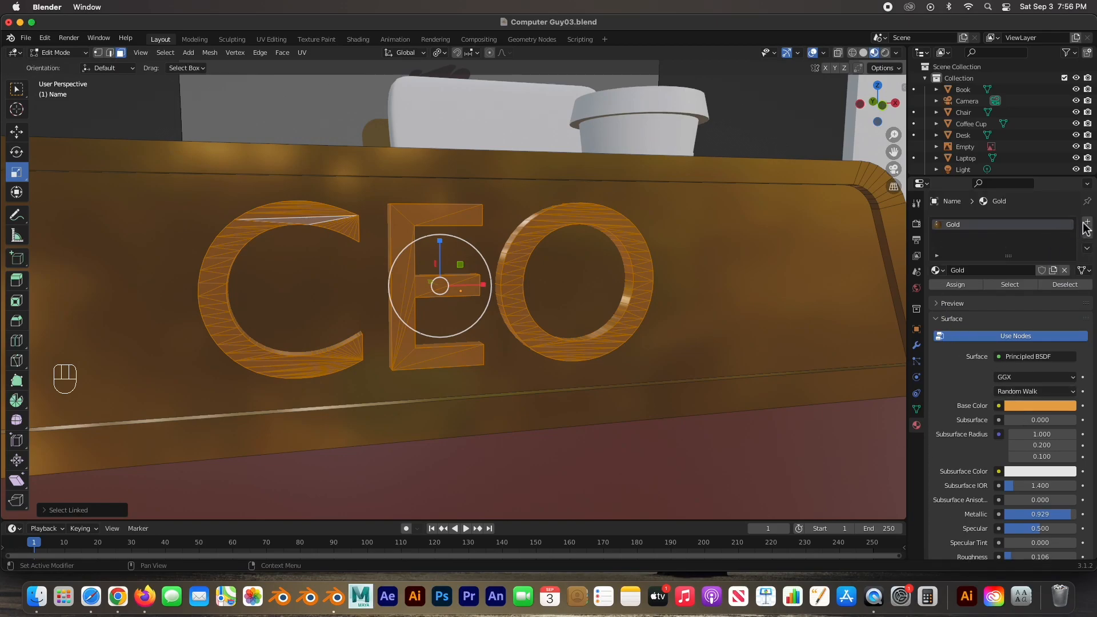
Add a second material named Letters to the nameplate with a black base colour, V 0.000
{"action": "left_click", "coordinate": [1087, 223]}
{"action": "left_click", "coordinate": [1009, 292]}
{"action": "double_click", "coordinate": [958, 236]}
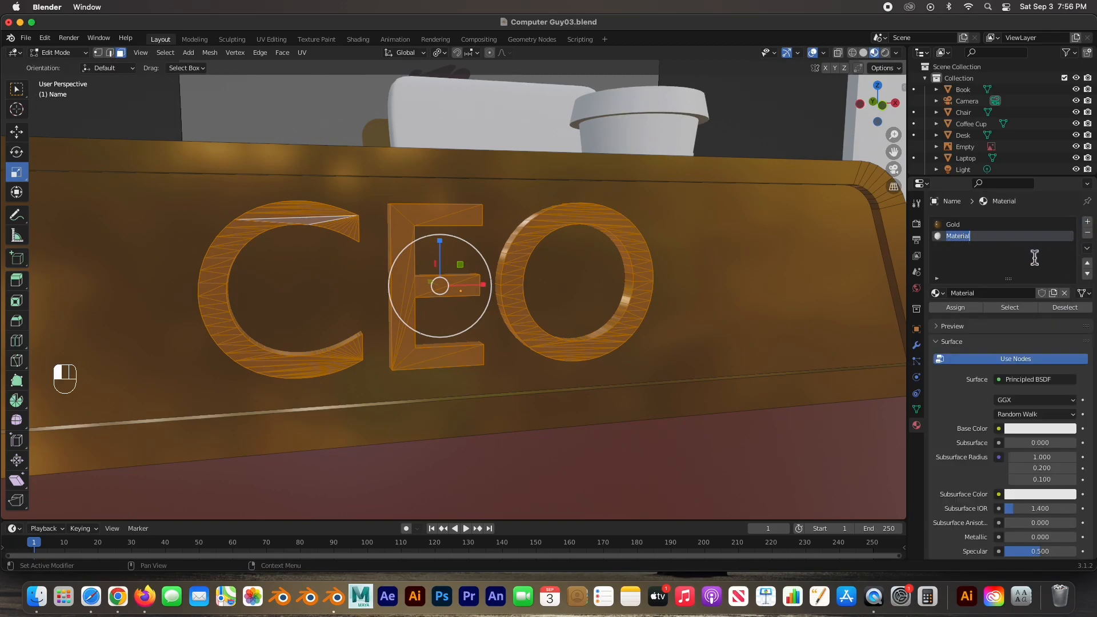
{"action": "key", "text": "shift"}
{"action": "type", "text": "Letters"}
{"action": "key", "text": "Return"}
{"action": "left_click", "coordinate": [1026, 429]}
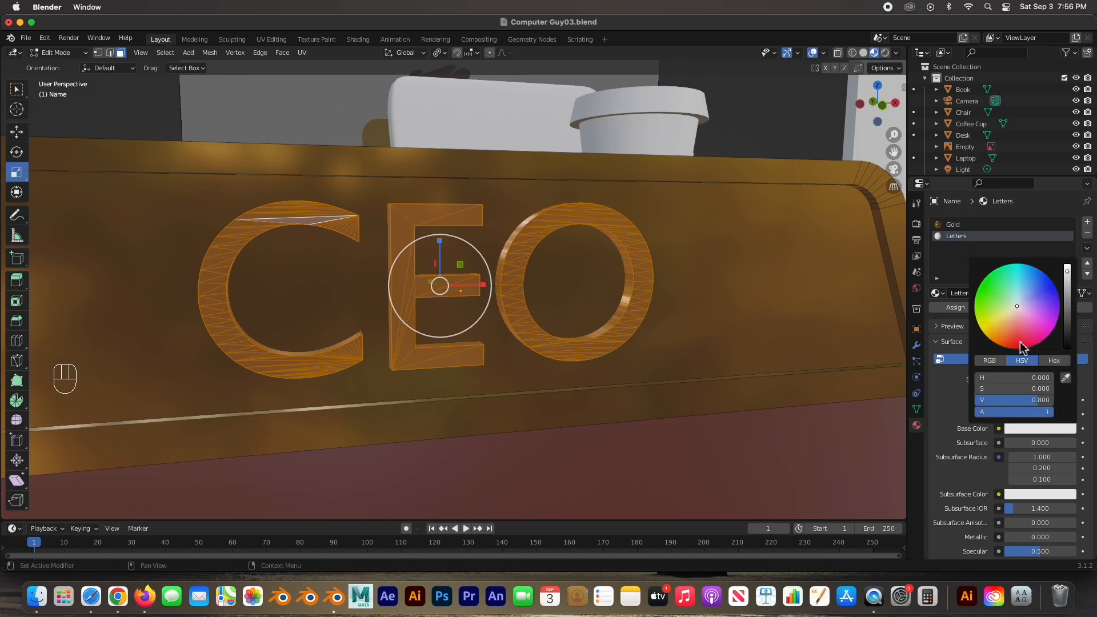
{"action": "left_click_drag", "start_coordinate": [1067, 273], "coordinate": [1065, 346]}
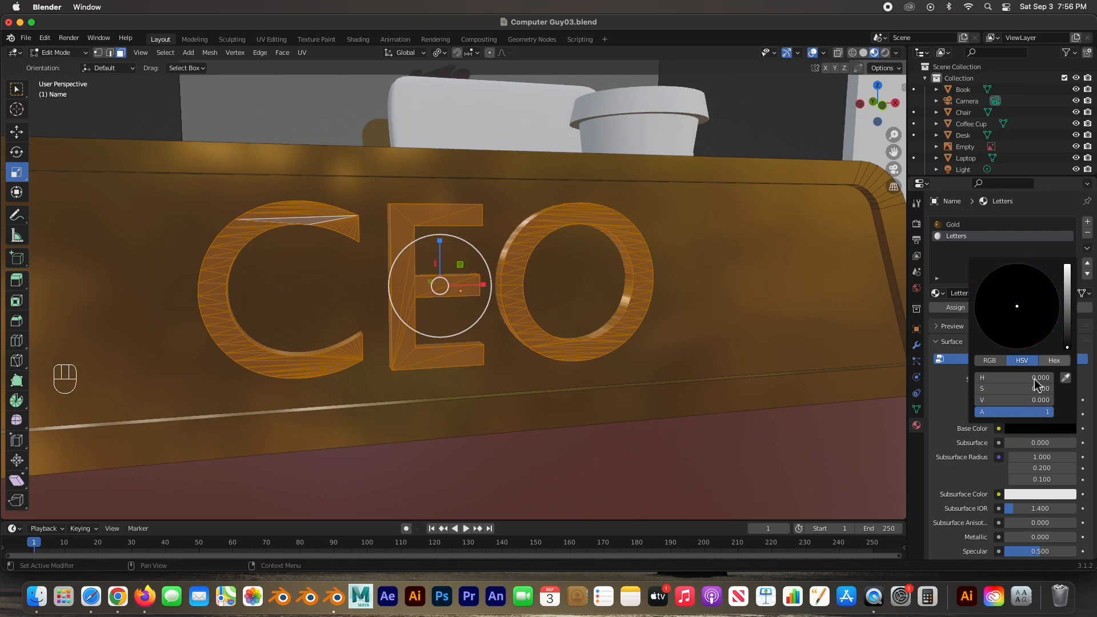
Set the Letters material's roughness to 0.091 and its metallic value to 0.906
{"action": "scroll", "coordinate": [954, 437], "scroll_direction": "down", "scroll_amount": 4}
{"action": "scroll", "coordinate": [953, 412], "scroll_direction": "down", "scroll_amount": 4}
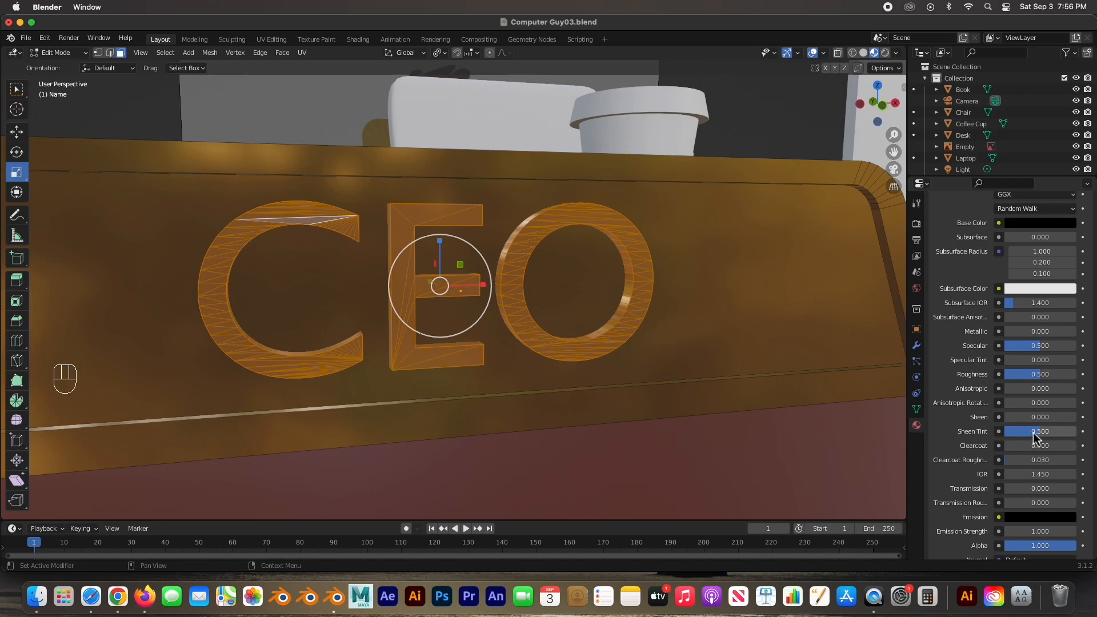
{"action": "left_click_drag", "start_coordinate": [1034, 378], "coordinate": [1009, 374]}
{"action": "scroll", "coordinate": [1055, 390], "scroll_direction": "up", "scroll_amount": 3}
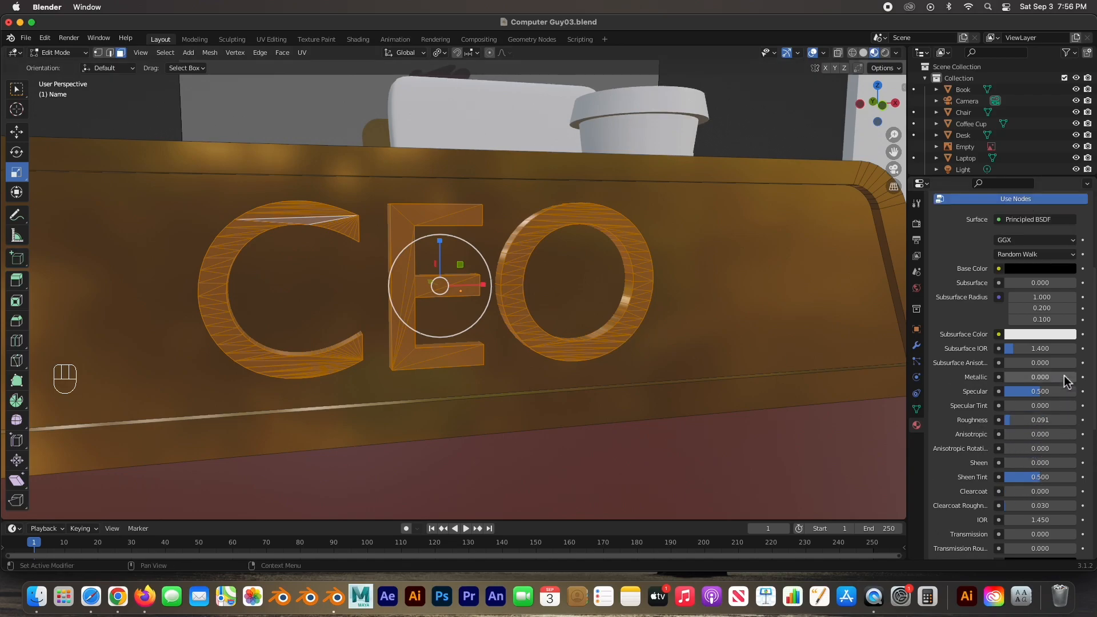
{"action": "left_click_drag", "start_coordinate": [1013, 401], "coordinate": [1081, 401]}
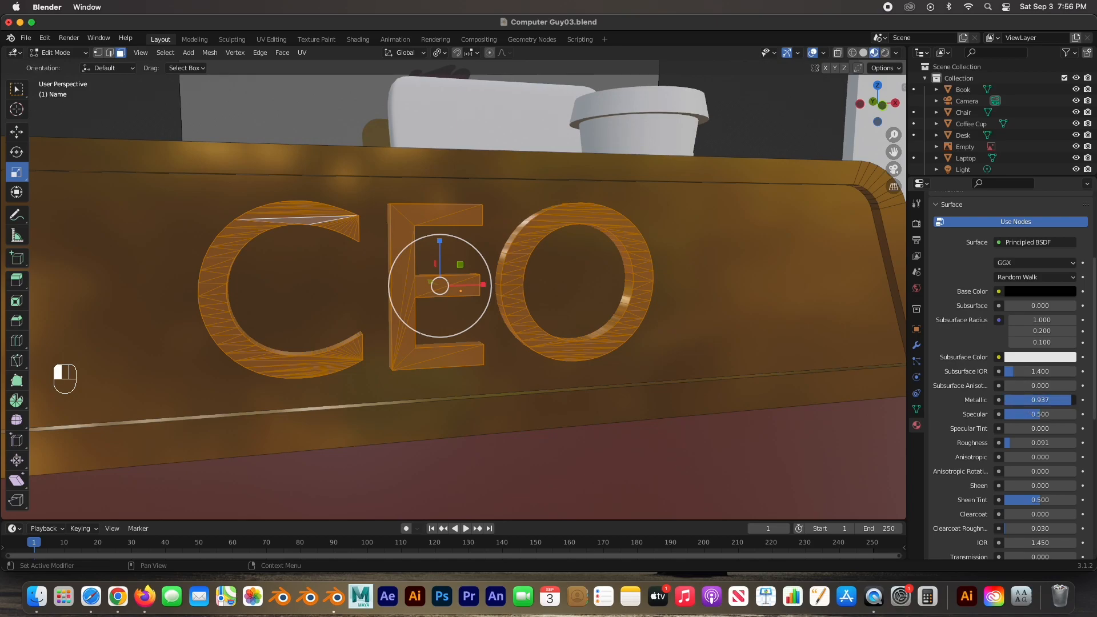
Assign the Letters material to the selected letter faces and return to Object Mode
{"action": "scroll", "coordinate": [964, 316], "scroll_direction": "up", "scroll_amount": 5}
{"action": "left_click", "coordinate": [955, 309]}
{"action": "scroll", "coordinate": [106, 188], "scroll_direction": "down", "scroll_amount": 4}
{"action": "key", "text": "Tab"}
{"action": "middle_click_drag", "start_coordinate": [276, 269], "coordinate": [312, 296]}
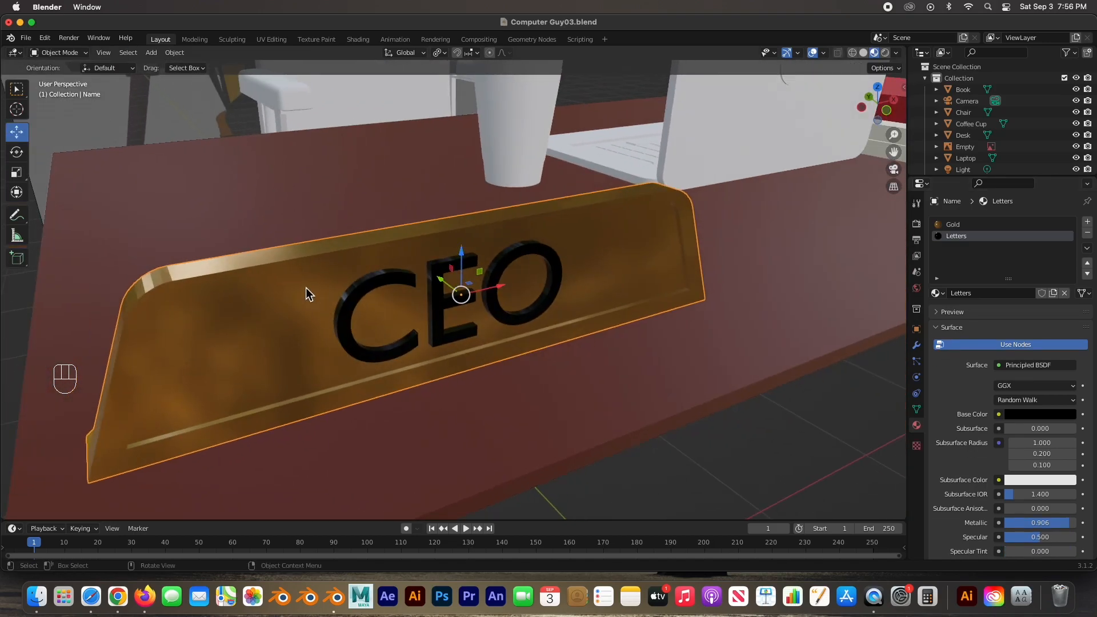
Shade the CEO nameplate smooth and enable Auto Smooth at 30° for its normals
{"action": "right_click", "coordinate": [306, 286]}
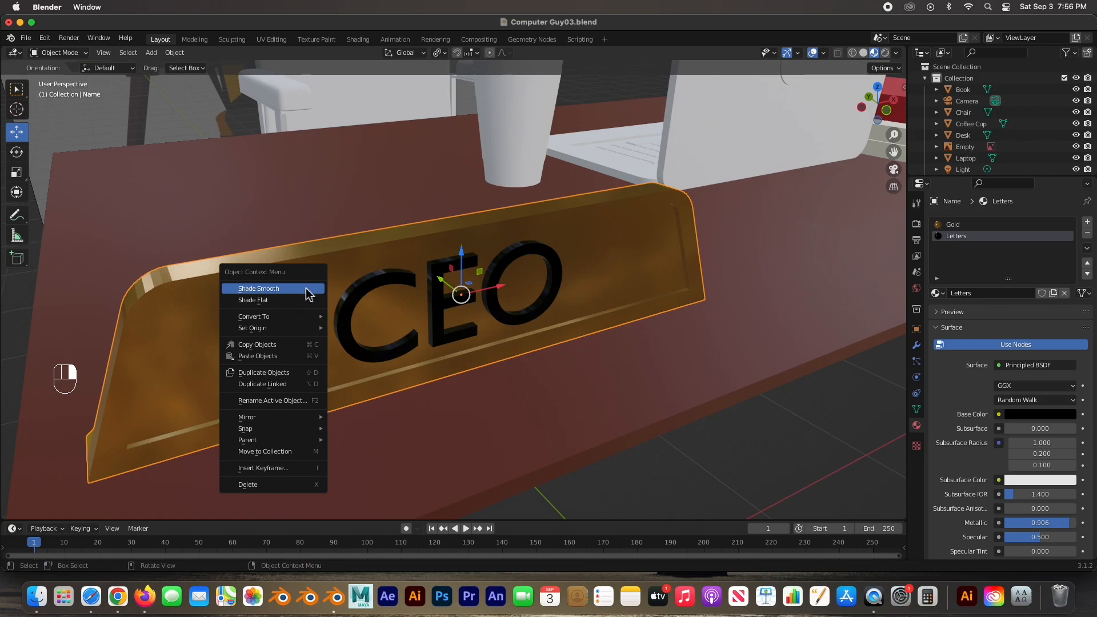
{"action": "left_click", "coordinate": [308, 290]}
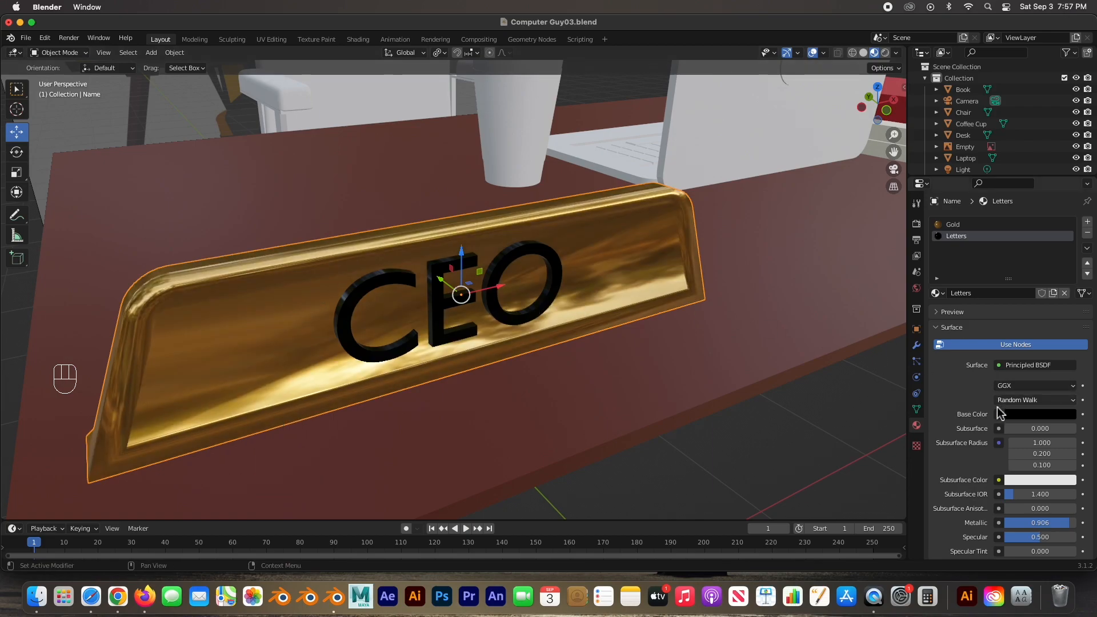
{"action": "scroll", "coordinate": [994, 414], "scroll_direction": "down", "scroll_amount": 6}
{"action": "left_click", "coordinate": [916, 409]}
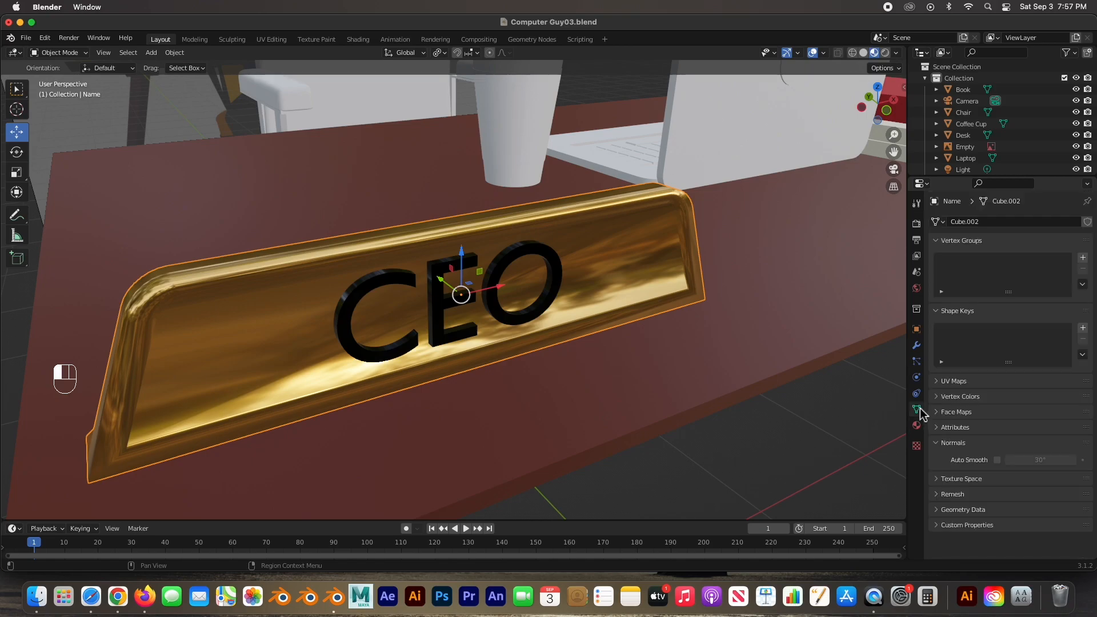
{"action": "left_click", "coordinate": [997, 460]}
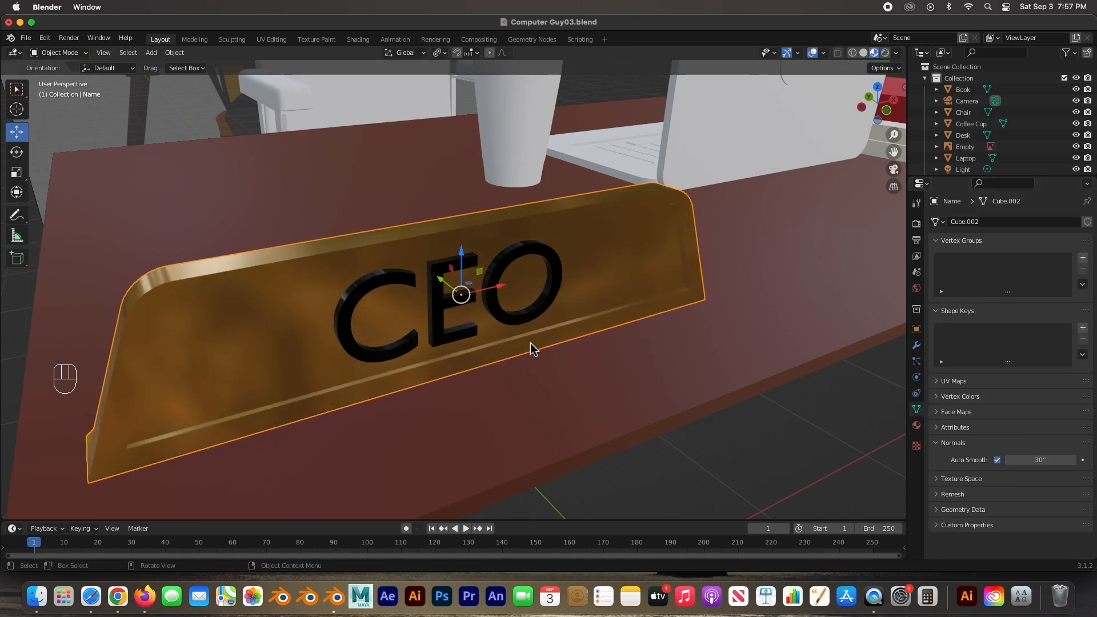
{"action": "left_click", "coordinate": [660, 473]}
Select and frame the coffee cup, enter Edit Mode and select the linked faces of its inner body
{"action": "middle_click_drag", "start_coordinate": [660, 473], "coordinate": [540, 343]}
{"action": "scroll", "coordinate": [540, 342], "scroll_direction": "down", "scroll_amount": 6}
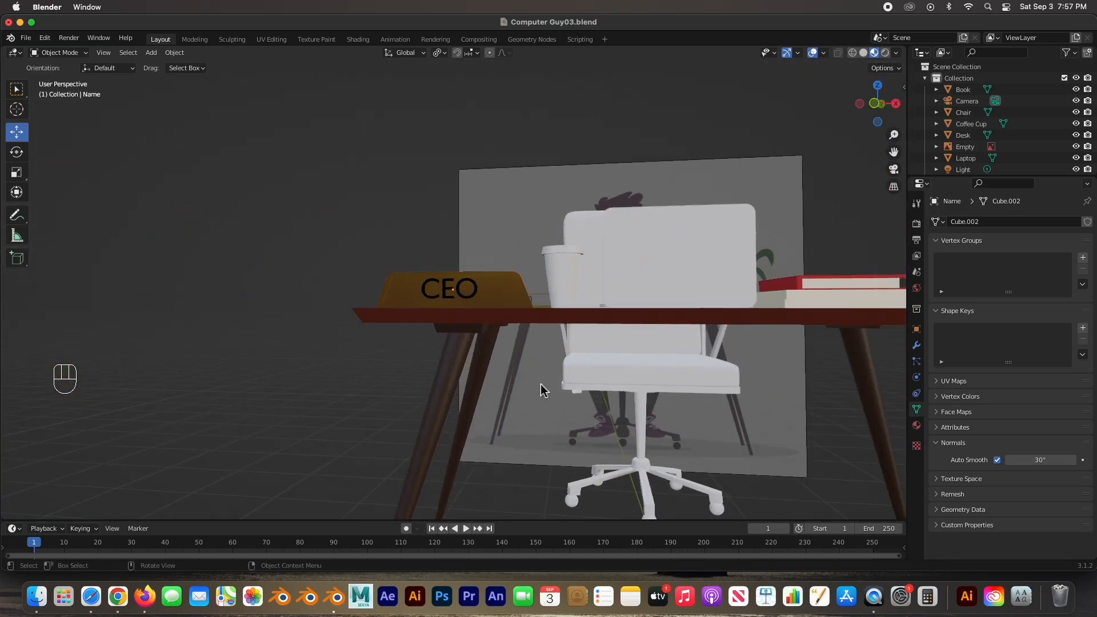
{"action": "left_click", "coordinate": [574, 274]}
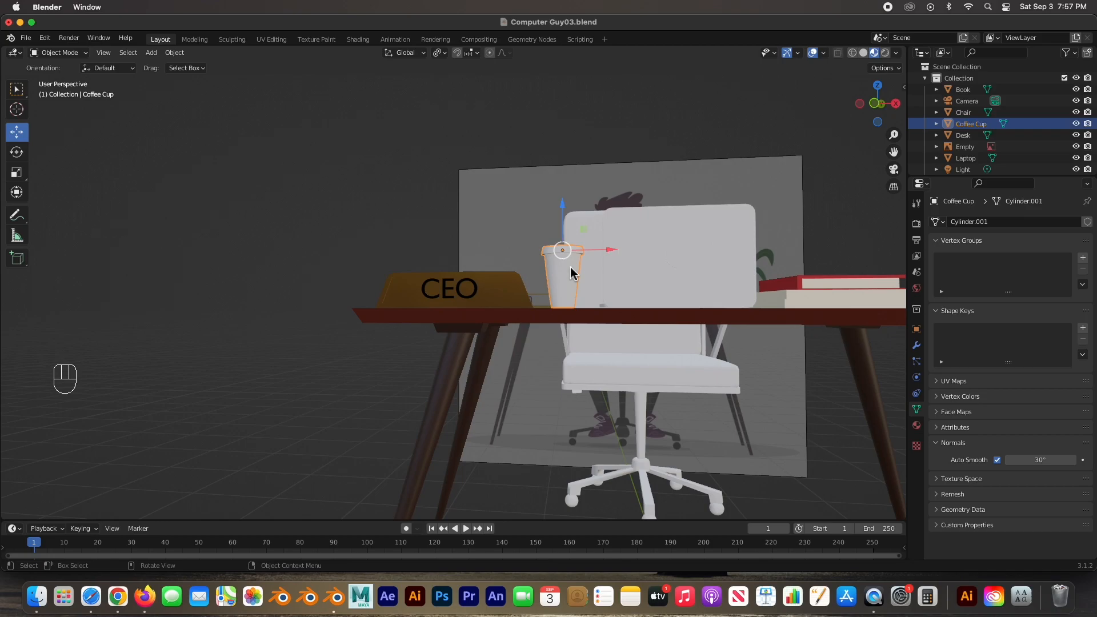
{"action": "key", "text": "KP_Decimal"}
{"action": "middle_click_drag", "start_coordinate": [575, 289], "coordinate": [617, 294]}
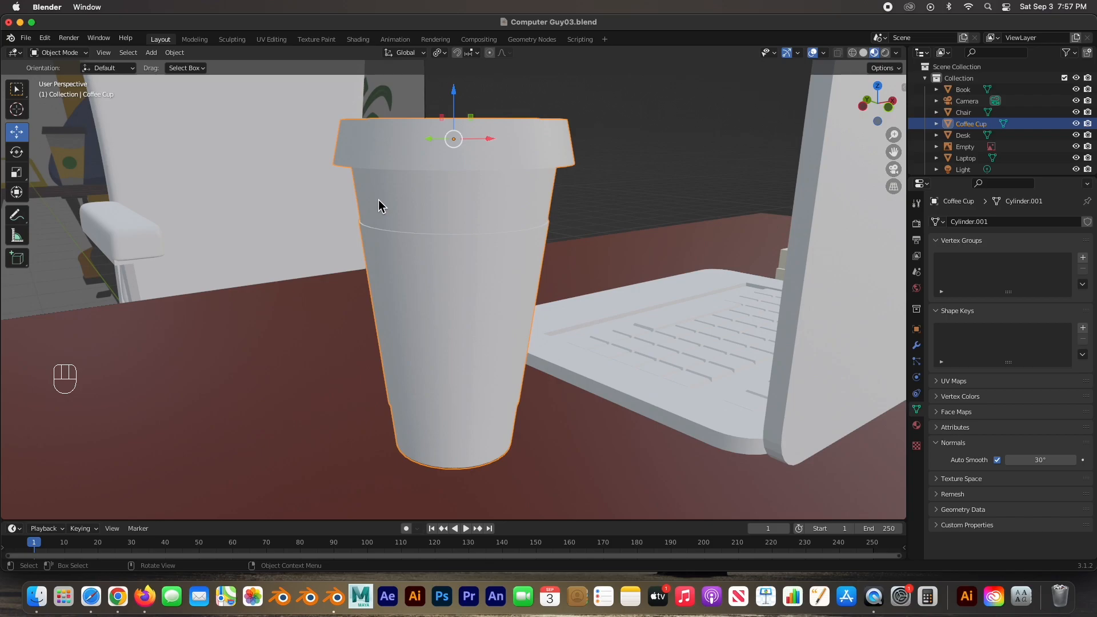
{"action": "key", "text": "Tab"}
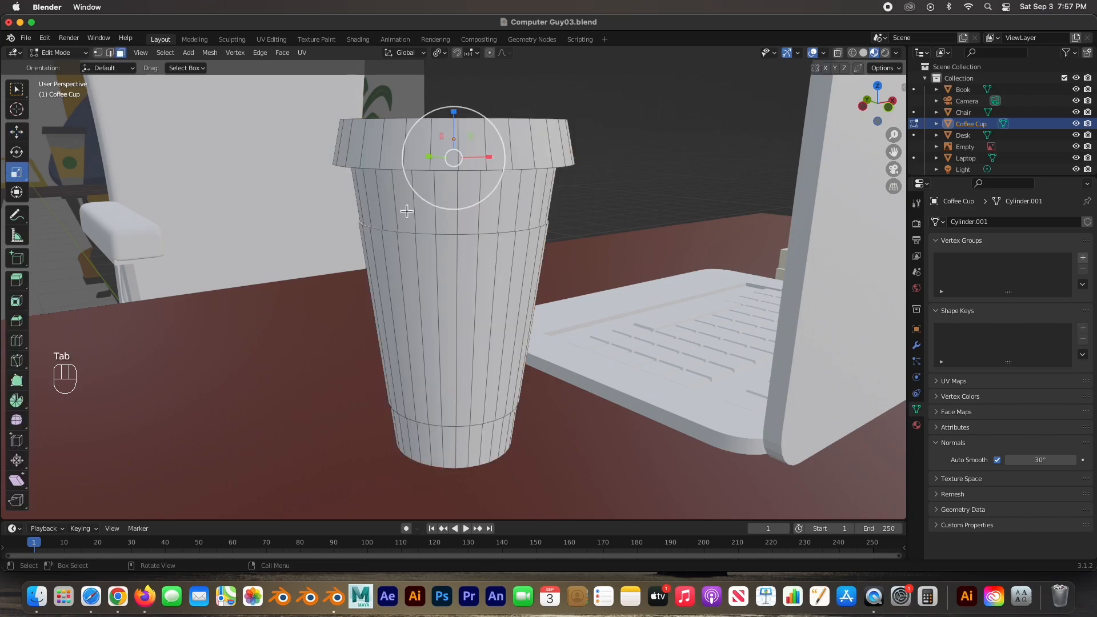
{"action": "key", "text": "l"}
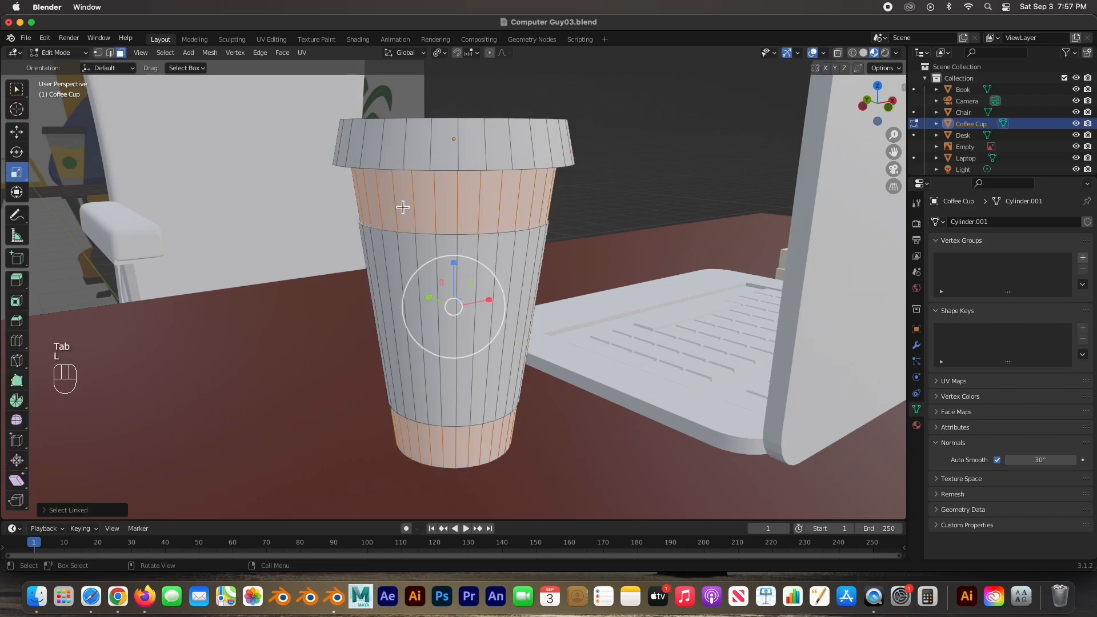
Create a material named Cup with a light grey base colour and assign it to the selected cup body faces
{"action": "left_click", "coordinate": [916, 425]}
{"action": "left_click", "coordinate": [1087, 225]}
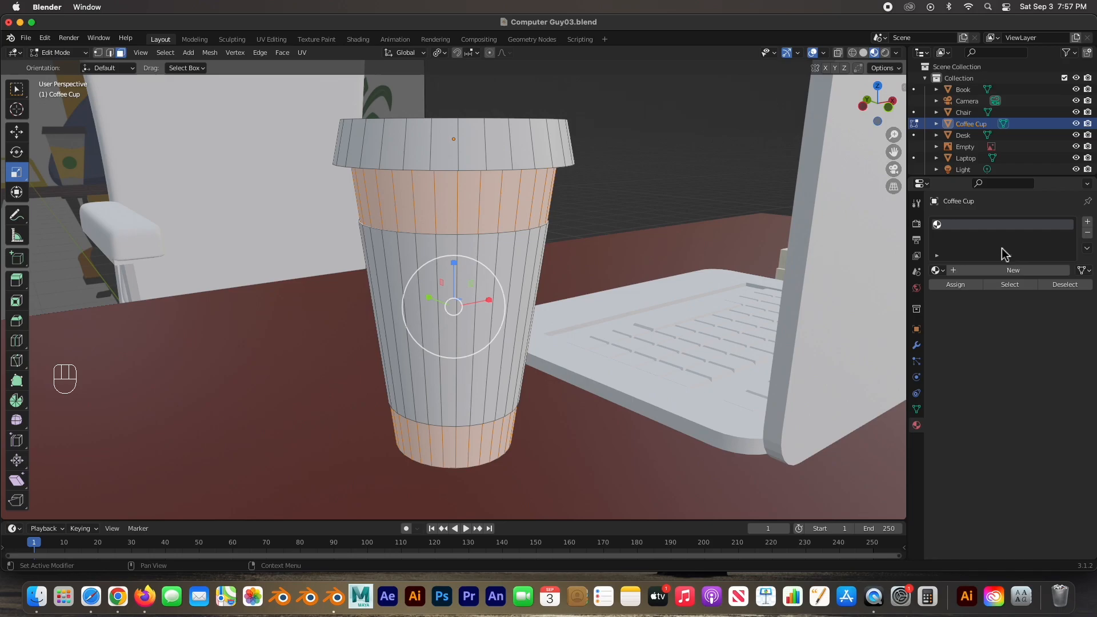
{"action": "left_click", "coordinate": [979, 270]}
{"action": "double_click", "coordinate": [962, 226]}
{"action": "key", "text": "shift"}
{"action": "type", "text": "Cup"}
{"action": "left_click", "coordinate": [1039, 405]}
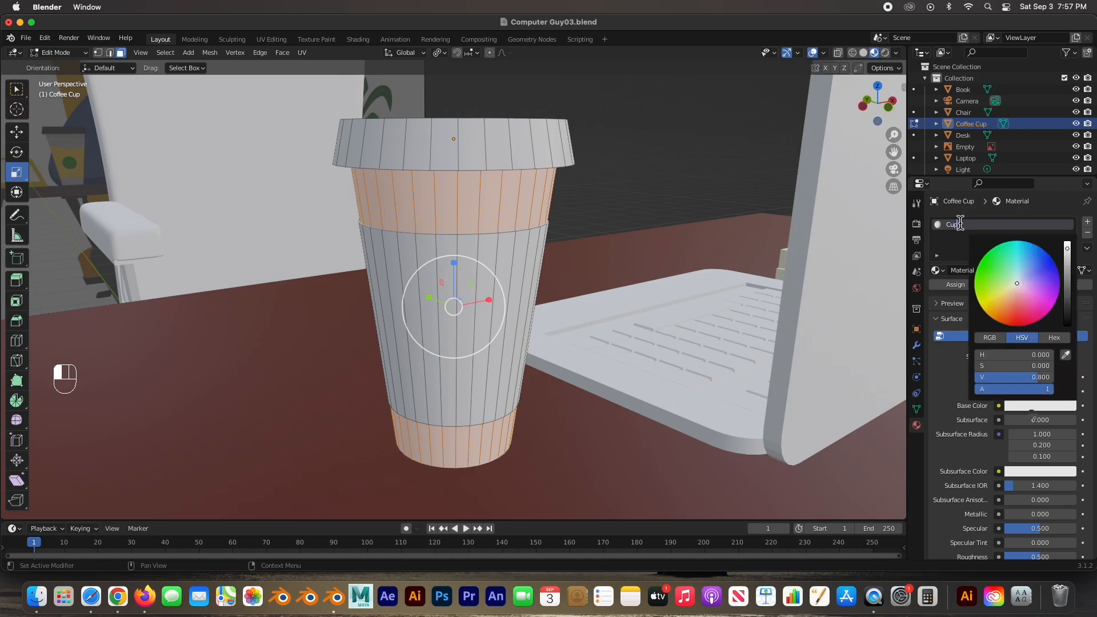
{"action": "left_click_drag", "start_coordinate": [1067, 249], "coordinate": [1066, 259]}
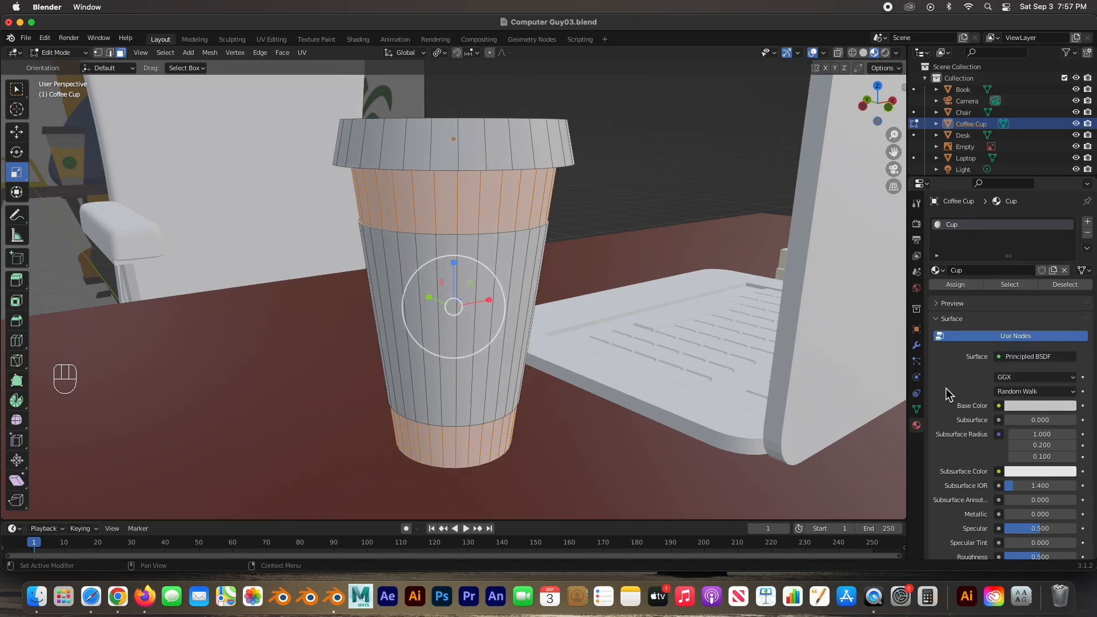
{"action": "left_click", "coordinate": [955, 284]}
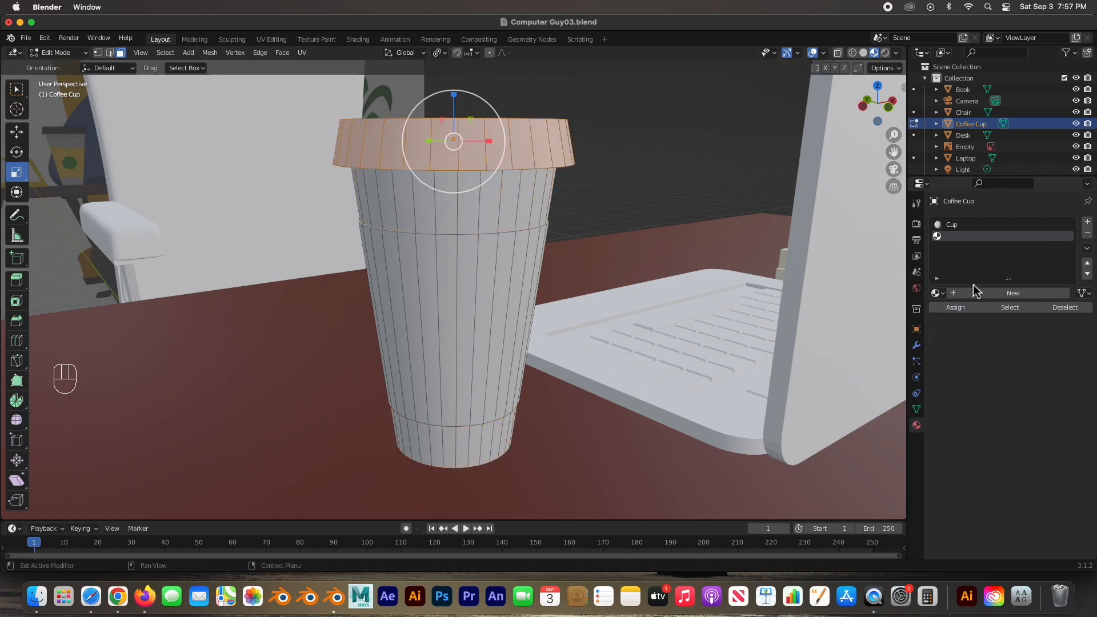
Create a material named Cup Lid with a black base colour, assign it to the selected lid faces and deselect them
{"action": "left_click", "coordinate": [976, 294]}
{"action": "double_click", "coordinate": [964, 245]}
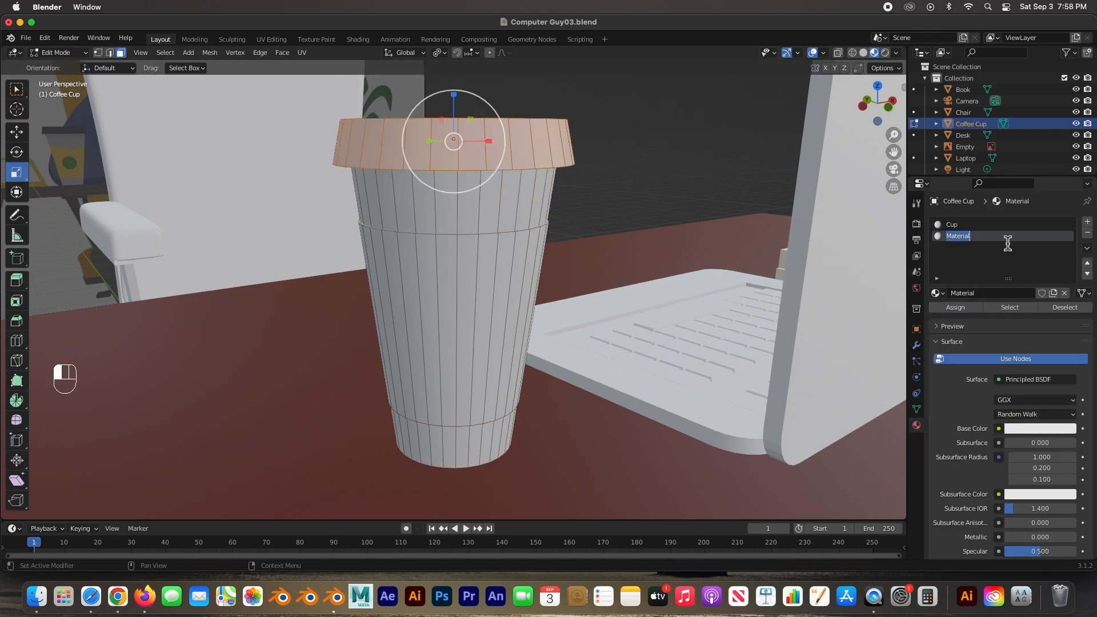
{"action": "type", "text": "Cup Lid"}
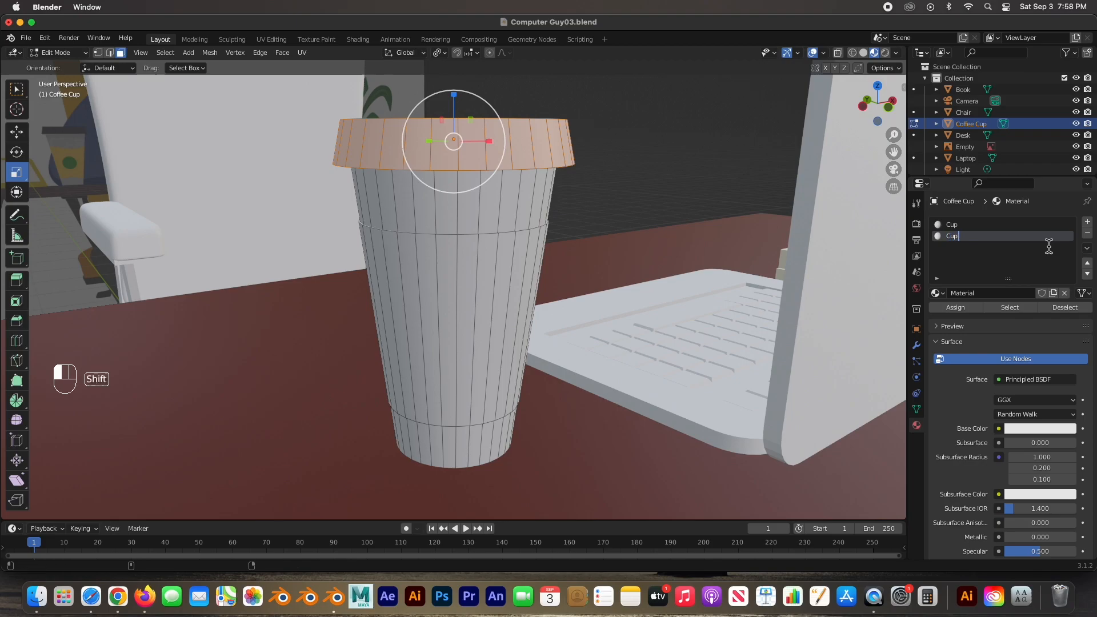
{"action": "key", "text": "Return"}
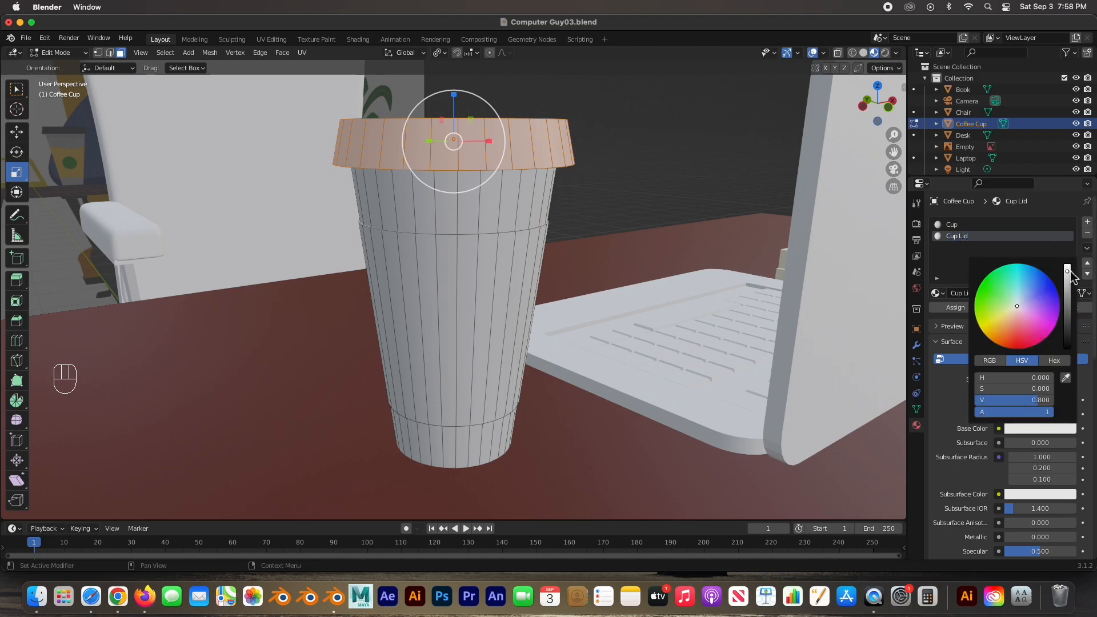
{"action": "left_click_drag", "start_coordinate": [1066, 274], "coordinate": [1067, 348]}
{"action": "scroll", "coordinate": [966, 472], "scroll_direction": "down", "scroll_amount": 3}
{"action": "scroll", "coordinate": [968, 457], "scroll_direction": "up", "scroll_amount": 3}
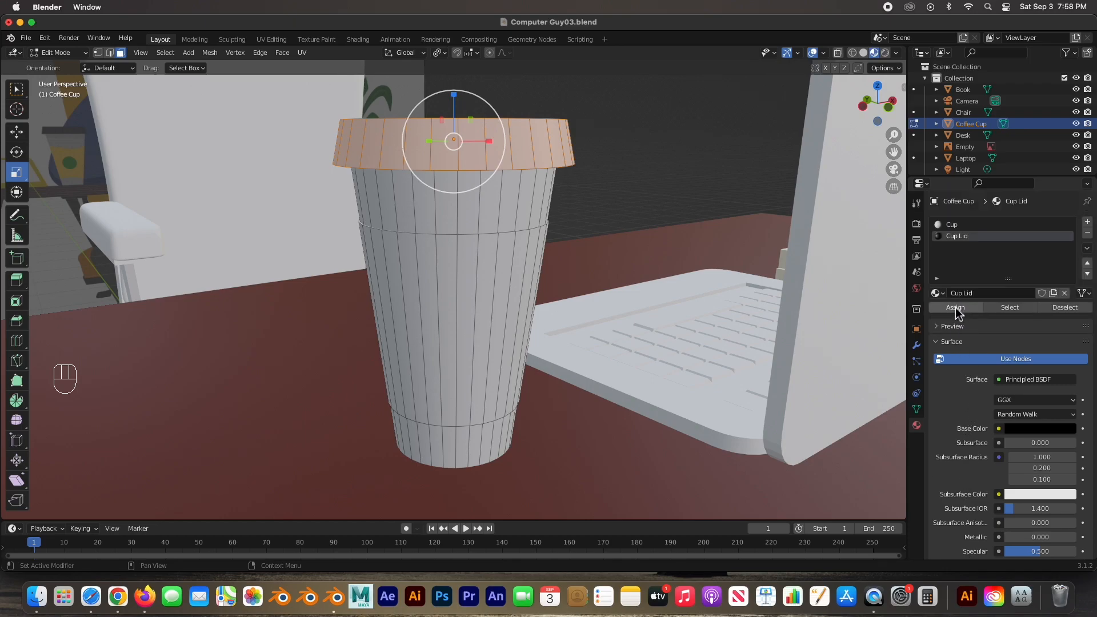
{"action": "left_click", "coordinate": [956, 309]}
{"action": "left_click", "coordinate": [600, 172]}
Select the linked faces of the coffee cup's sleeve and create a new material named Cup Handle
{"action": "mouse_move", "coordinate": [599, 172]}
{"action": "middle_mouse_down"}
{"action": "mouse_move", "coordinate": [536, 228]}
{"action": "mouse_move", "coordinate": [570, 159]}
{"action": "mouse_move", "coordinate": [602, 164]}
{"action": "mouse_move", "coordinate": [583, 170]}
{"action": "middle_mouse_up"}
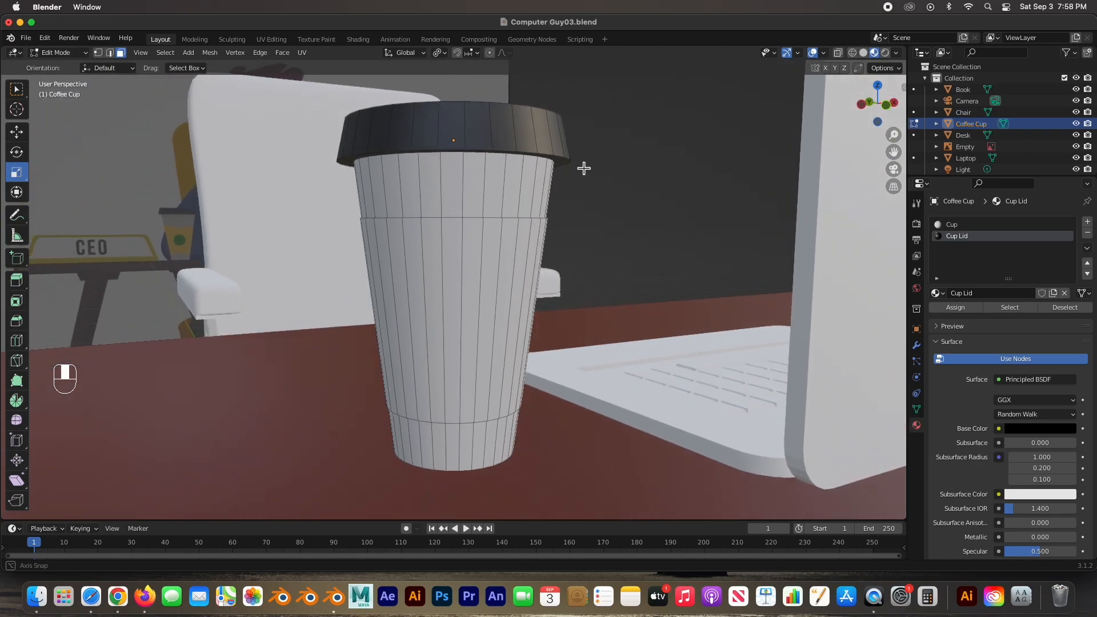
{"action": "key", "text": "l"}
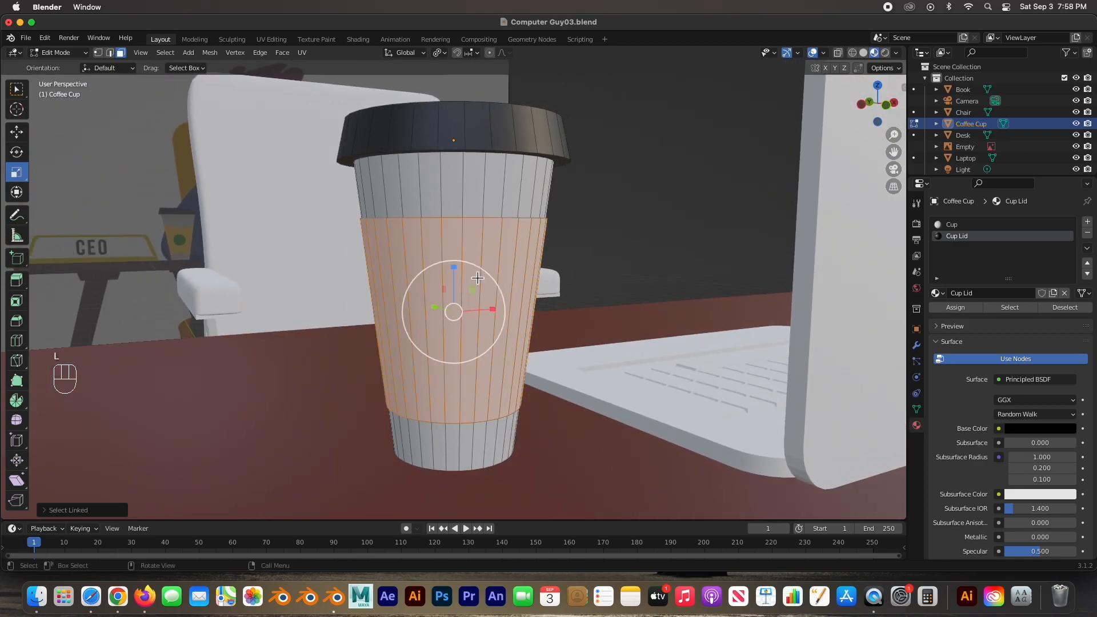
{"action": "left_click", "coordinate": [1087, 222]}
{"action": "left_click", "coordinate": [982, 290]}
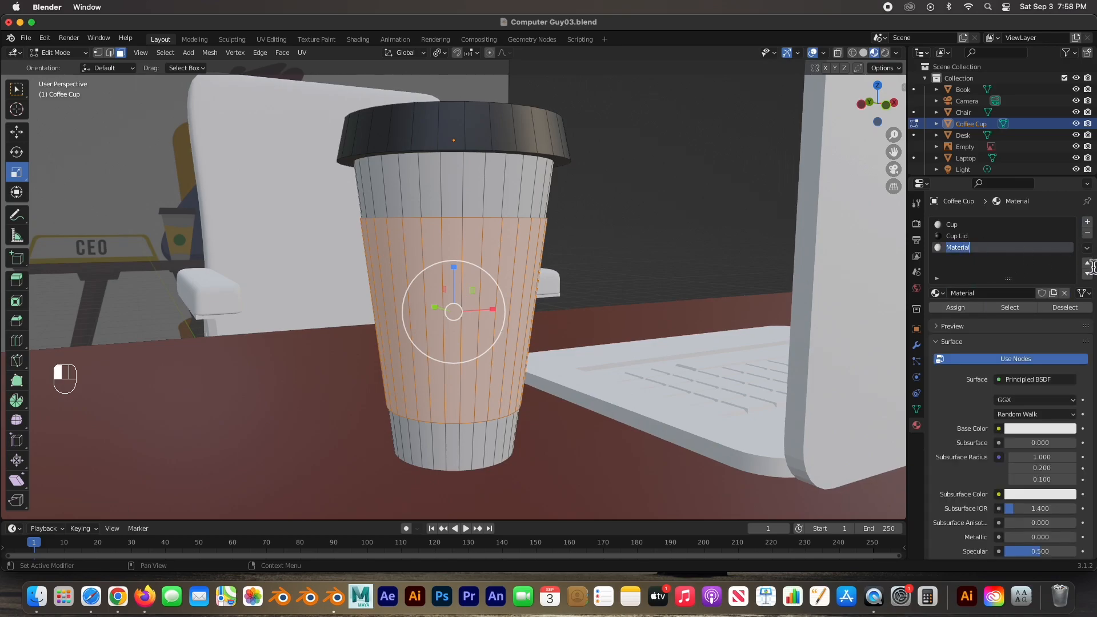
{"action": "type", "text": "Cup"}
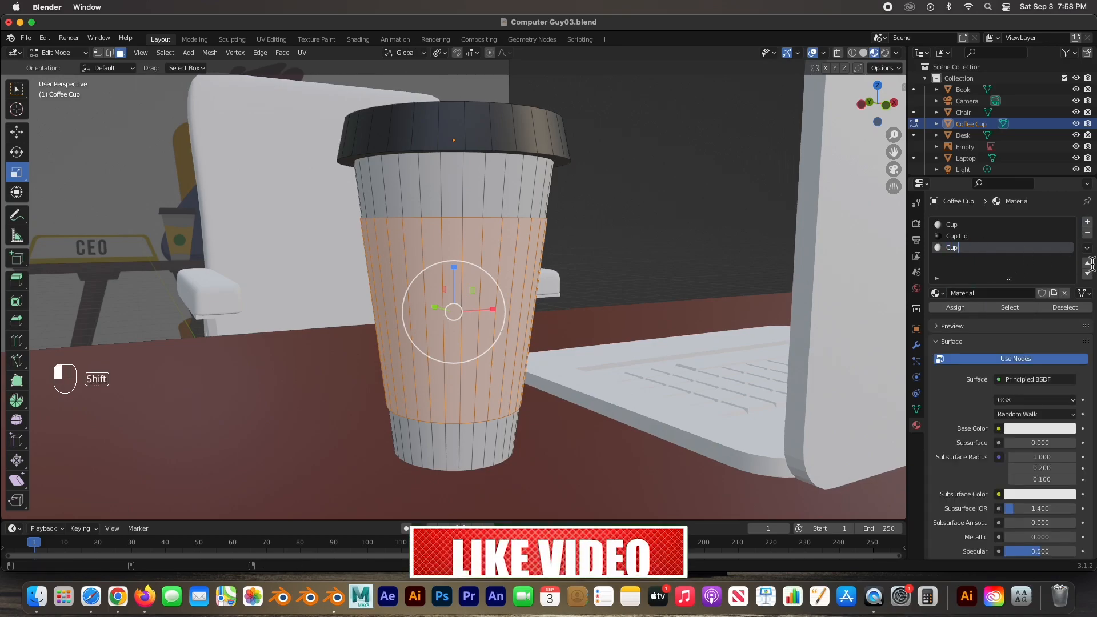
{"action": "type", "text": " Hand"}
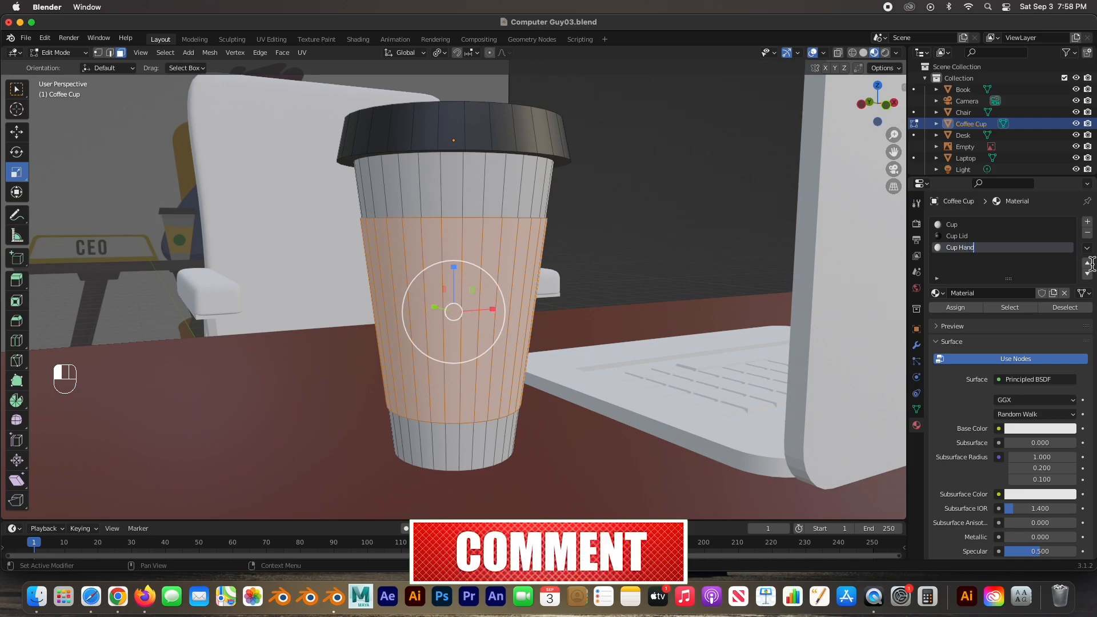
{"action": "type", "text": "le"}
{"action": "key", "text": "Return"}
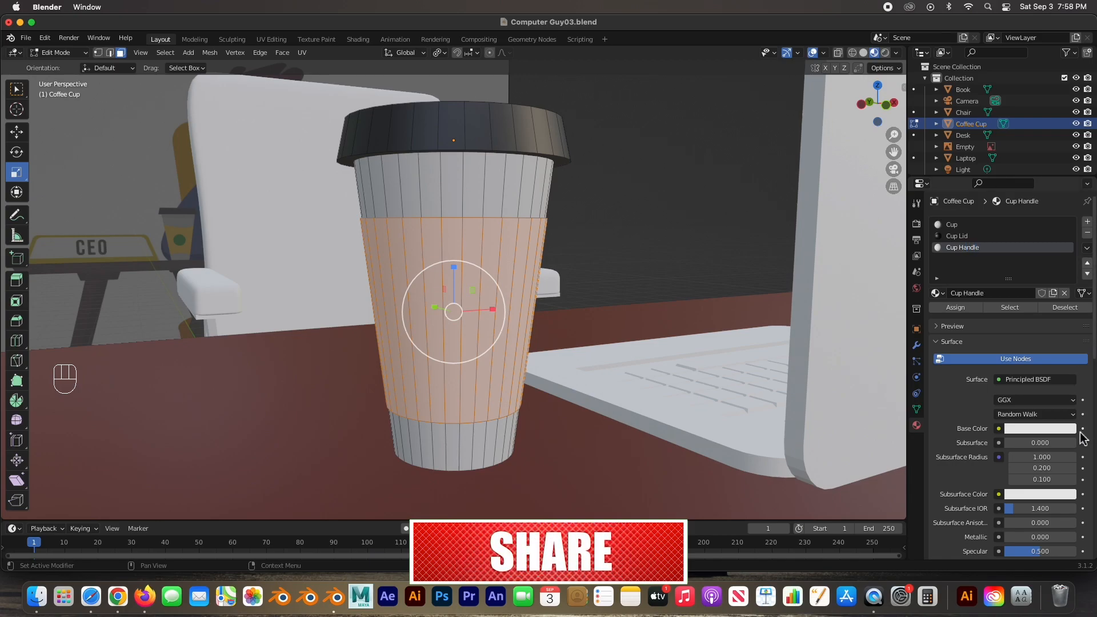
Set the Cup Handle base colour to a light brown, assign it to the selected sleeve faces and deselect them
{"action": "left_click", "coordinate": [1062, 428]}
{"action": "left_click_drag", "start_coordinate": [1014, 306], "coordinate": [1007, 325]}
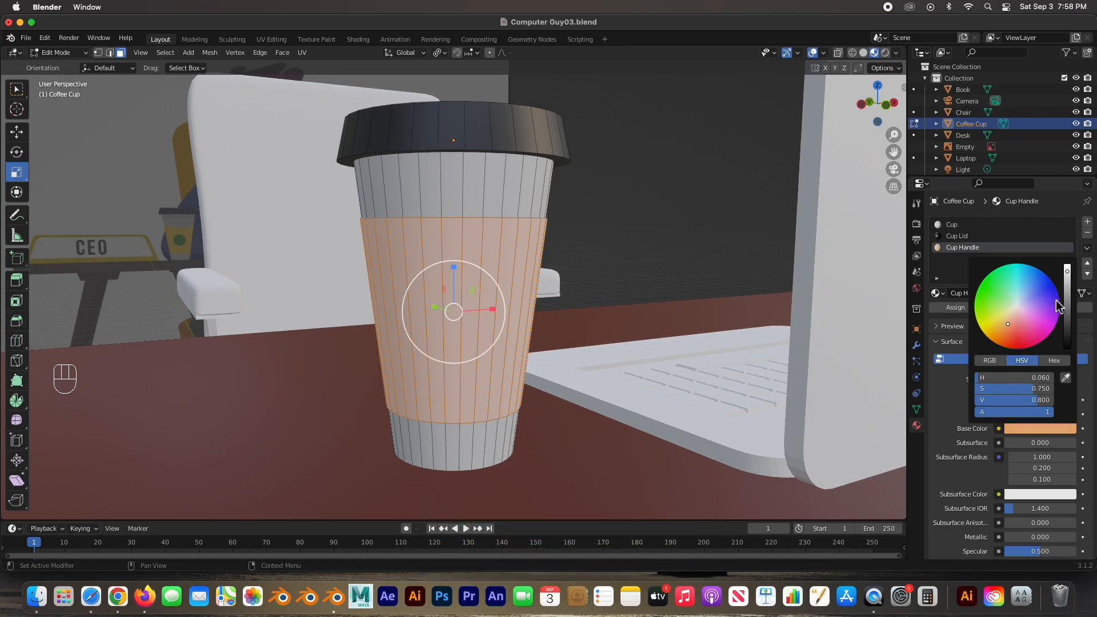
{"action": "left_click_drag", "start_coordinate": [1066, 273], "coordinate": [1066, 291]}
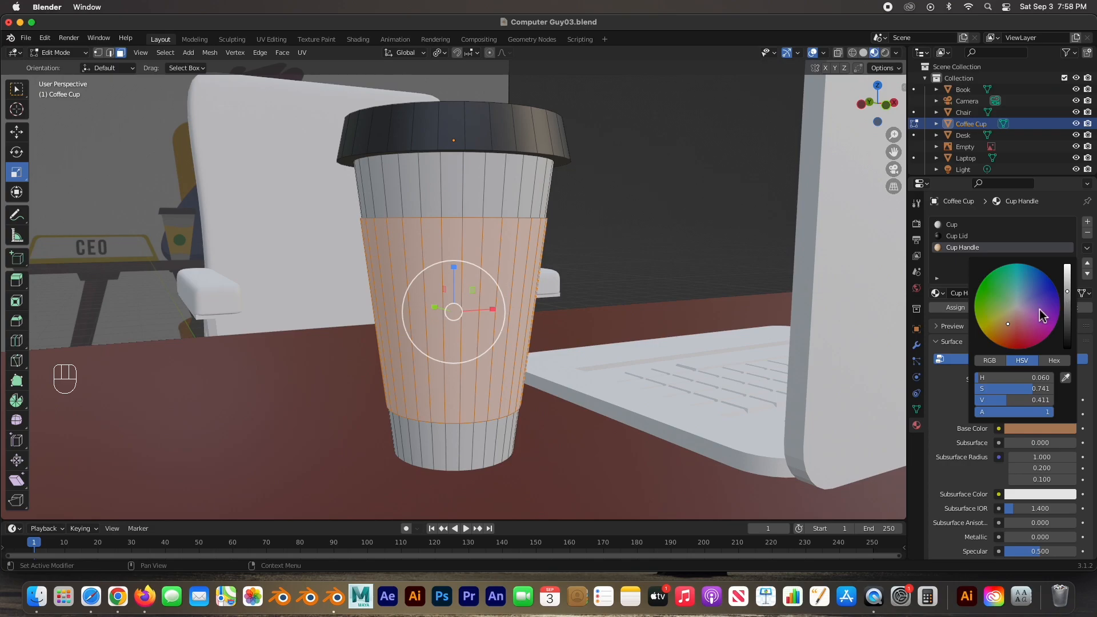
{"action": "left_click_drag", "start_coordinate": [1007, 323], "coordinate": [1008, 319]}
{"action": "left_click", "coordinate": [954, 420]}
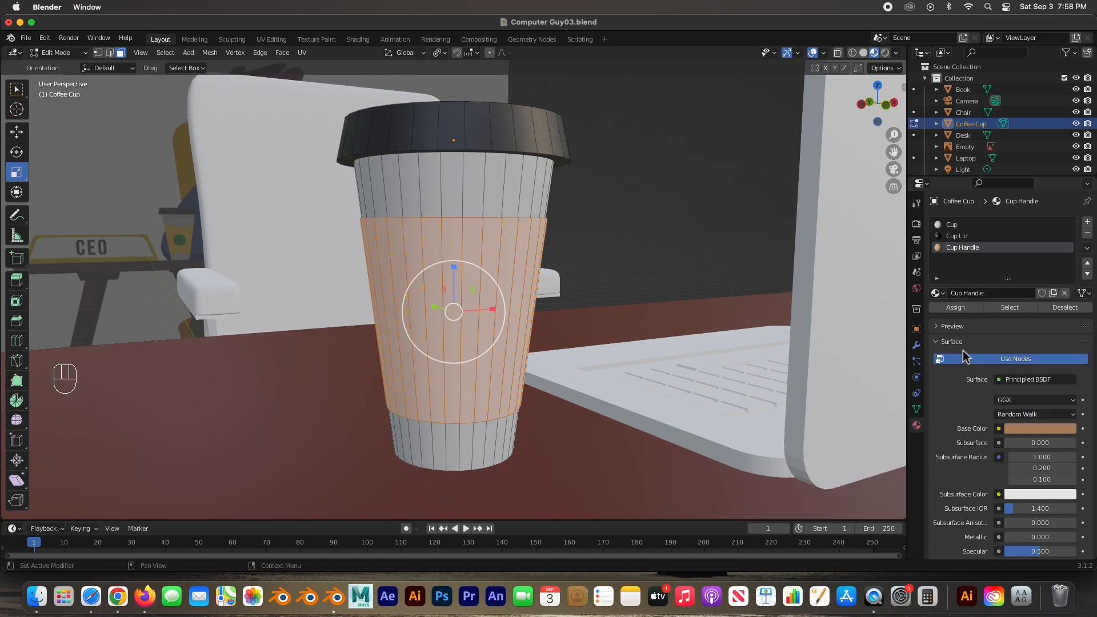
{"action": "left_click", "coordinate": [962, 311]}
{"action": "left_click", "coordinate": [619, 215]}
{"action": "scroll", "coordinate": [585, 251], "scroll_direction": "down", "scroll_amount": 2}
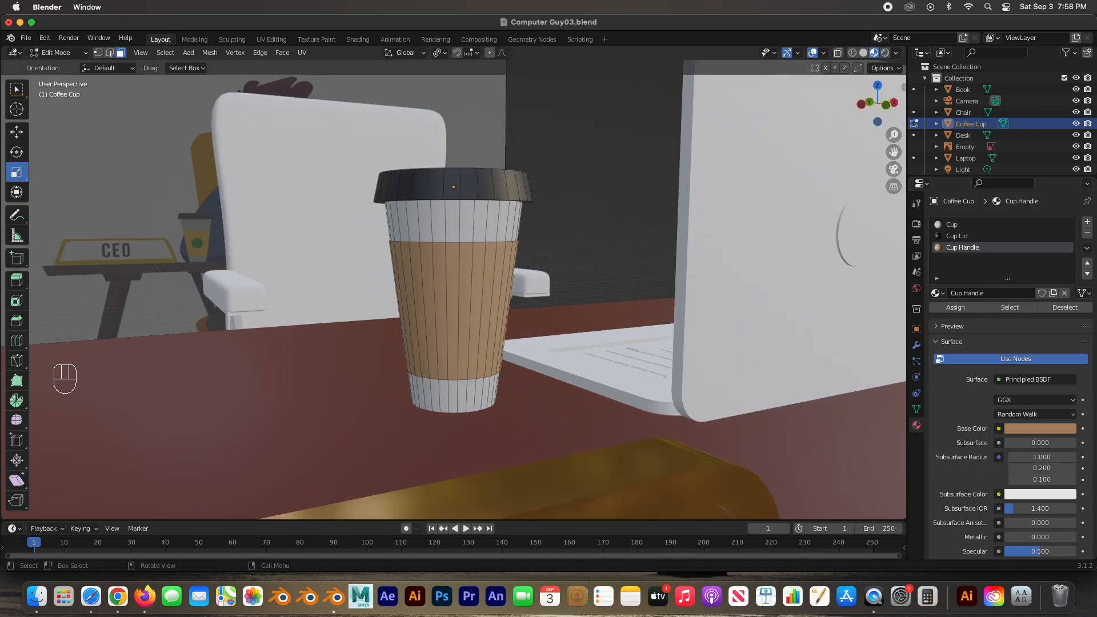
Leave Edit Mode on the coffee cup, select the laptop and enter Edit Mode on it
{"action": "key", "text": "Tab"}
{"action": "scroll", "coordinate": [585, 247], "scroll_direction": "down", "scroll_amount": 3}
{"action": "middle_click_drag", "start_coordinate": [588, 245], "coordinate": [556, 266]}
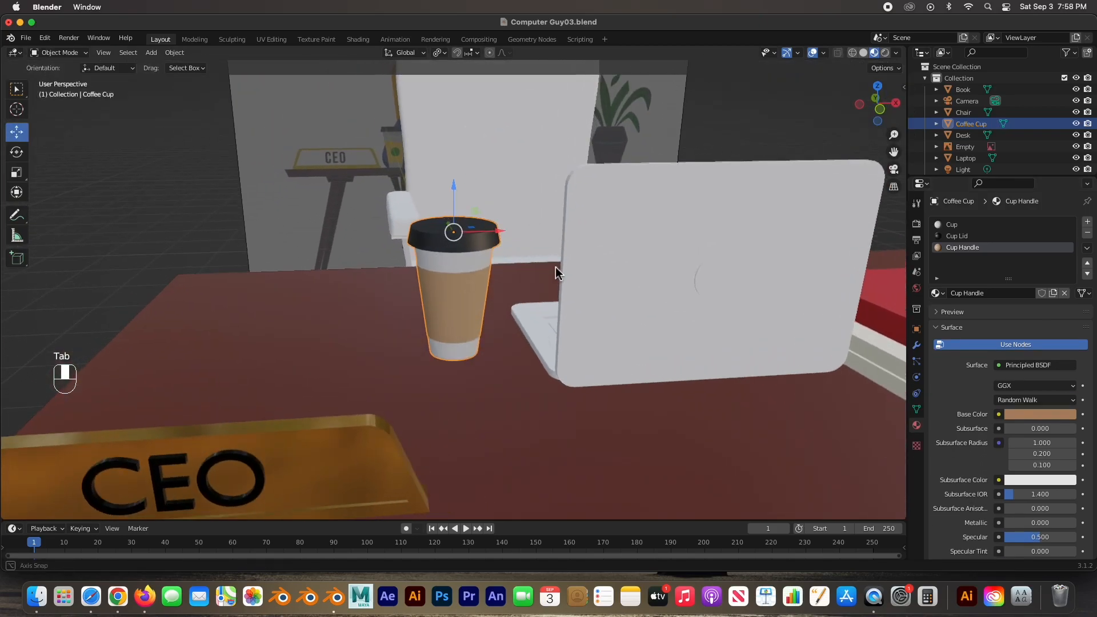
{"action": "left_click", "coordinate": [135, 182]}
{"action": "middle_click_drag", "start_coordinate": [441, 321], "coordinate": [425, 385]}
{"action": "left_click", "coordinate": [501, 450]}
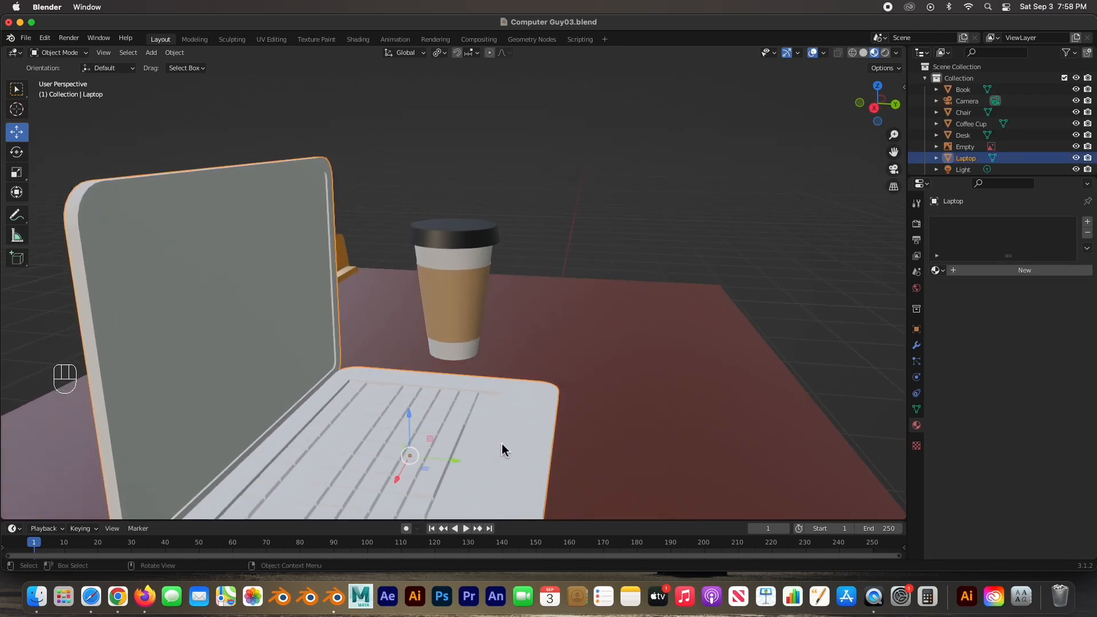
{"action": "scroll", "coordinate": [516, 430], "scroll_direction": "down", "scroll_amount": 3}
{"action": "middle_click_drag", "start_coordinate": [523, 417], "coordinate": [461, 440]}
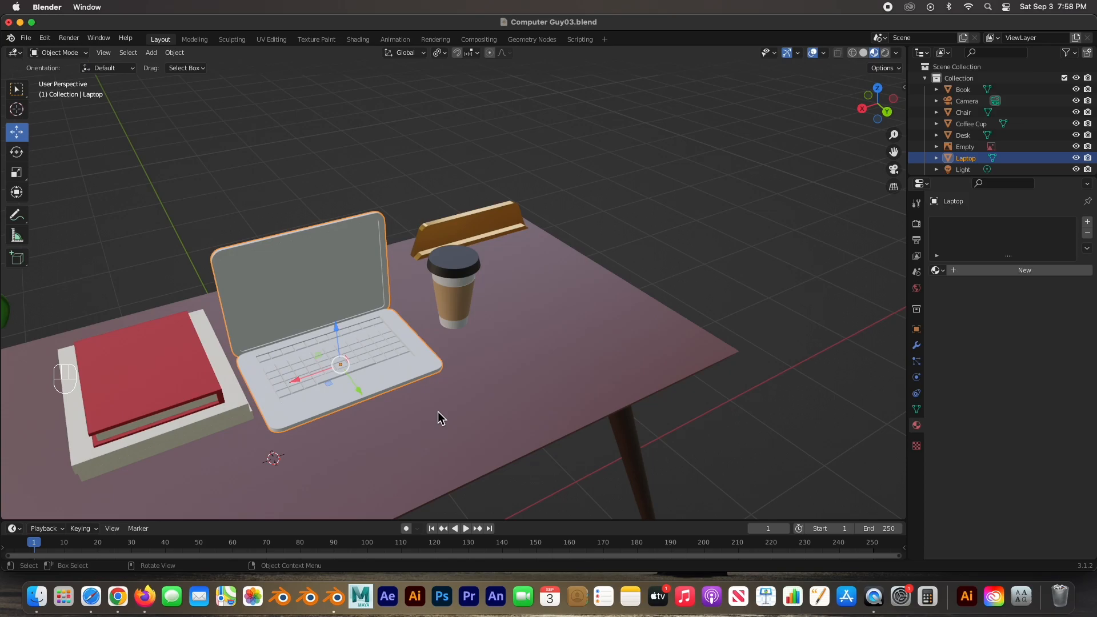
{"action": "key", "text": "Tab"}
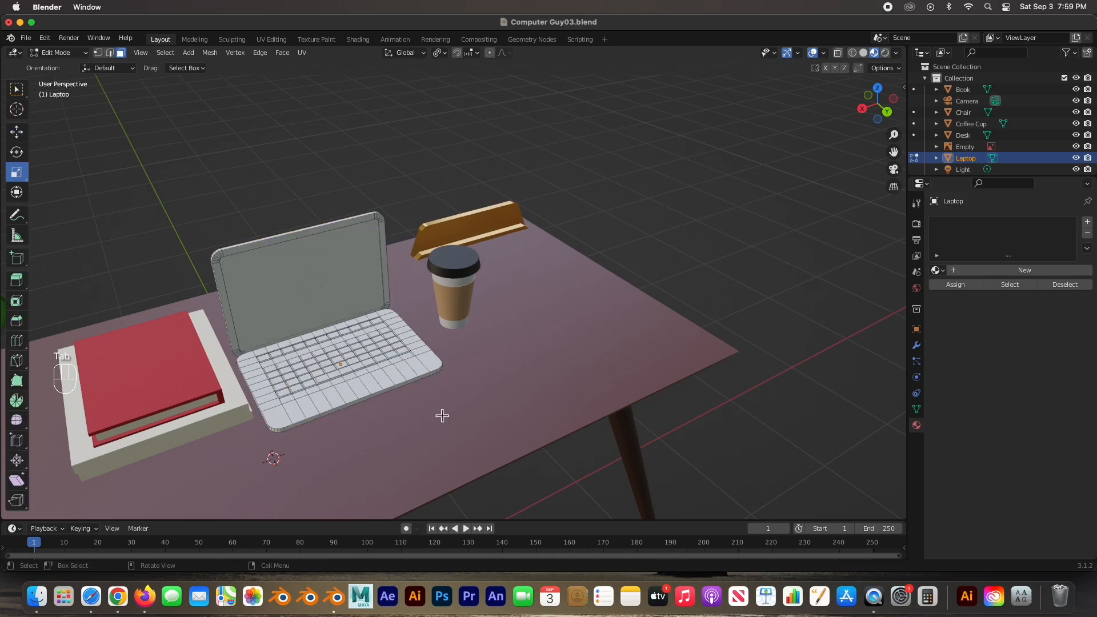
Create a material named Laptop for the laptop and darken its base colour to a medium grey
{"action": "left_click", "coordinate": [1012, 271]}
{"action": "double_click", "coordinate": [968, 227]}
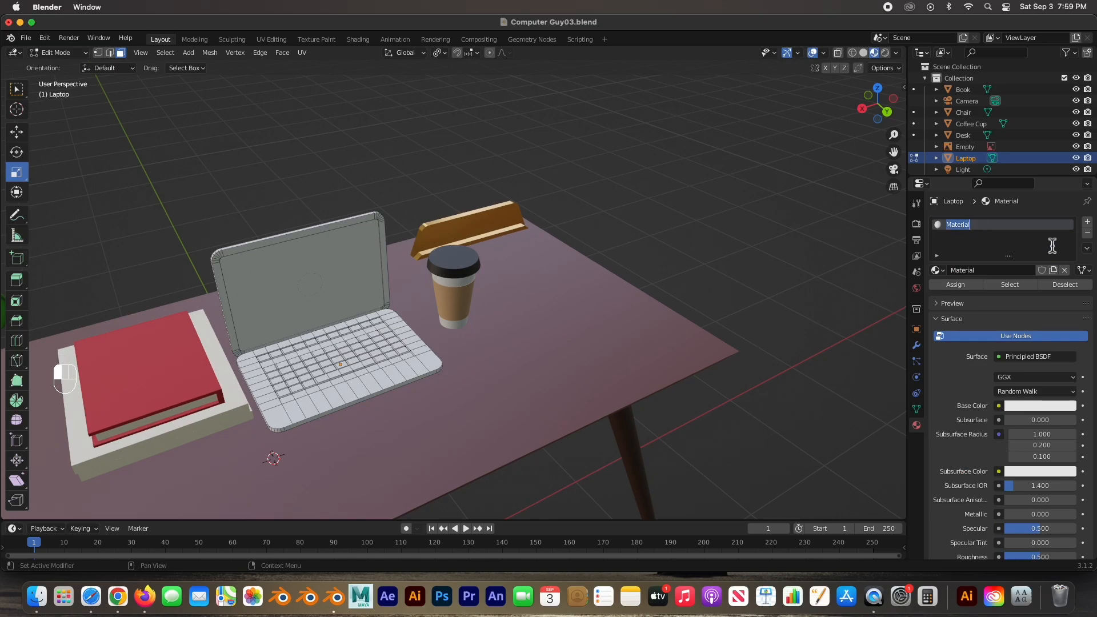
{"action": "type", "text": "Sil"}
{"action": "key", "text": "BackSpace"}
{"action": "key", "text": "BackSpace"}
{"action": "type", "text": "Laptop"}
{"action": "left_click", "coordinate": [1028, 406]}
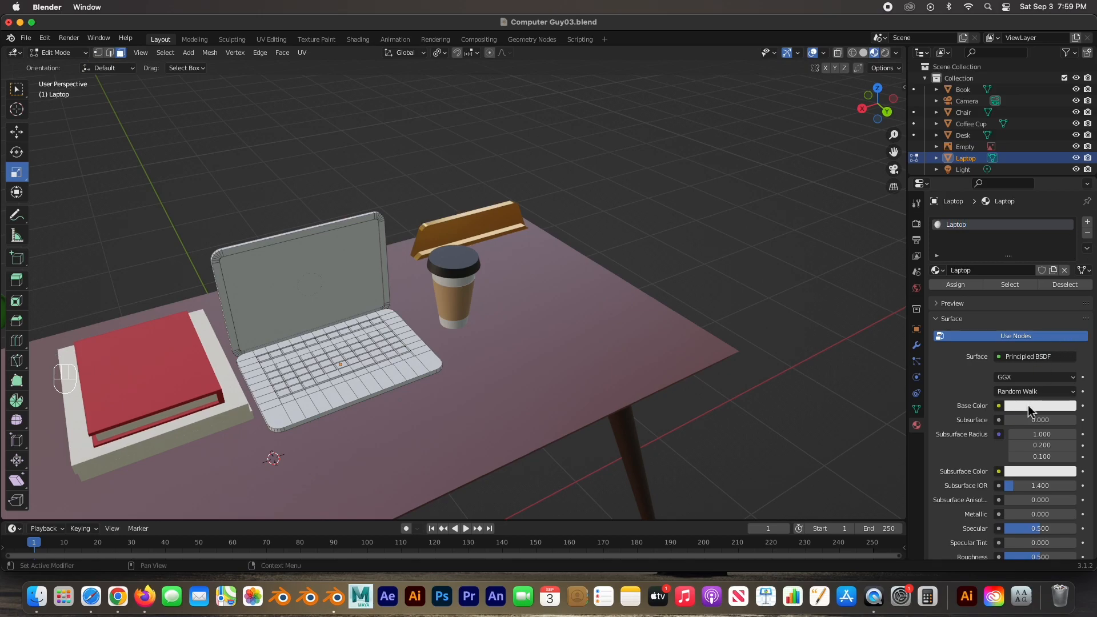
{"action": "left_click_drag", "start_coordinate": [1070, 257], "coordinate": [1067, 267]}
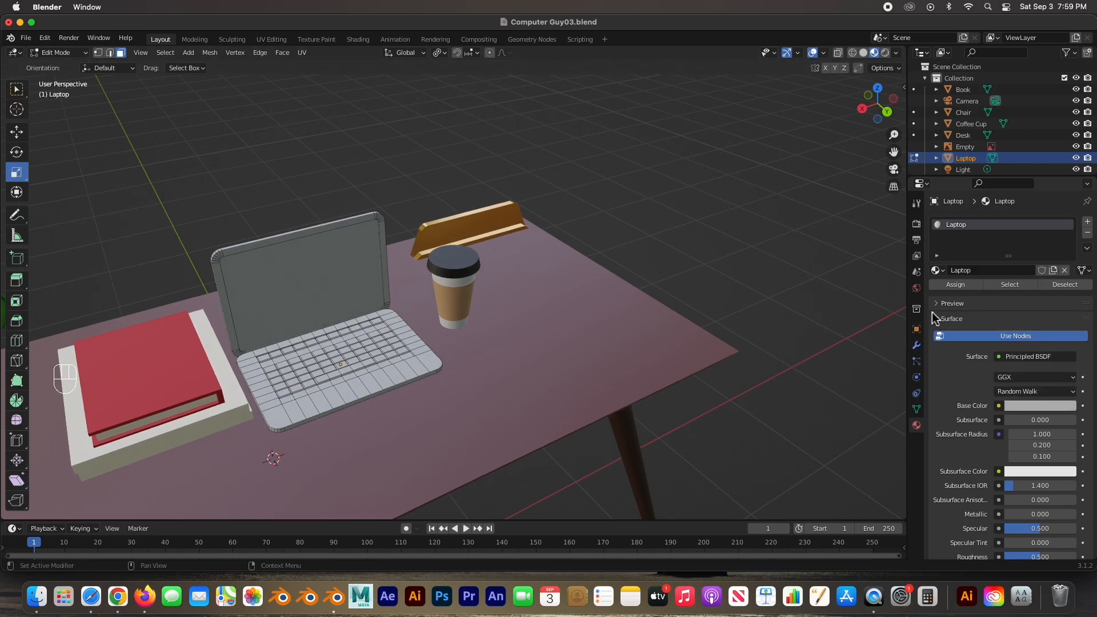
Set the Laptop material's roughness to 0.295
{"action": "middle_click_drag", "start_coordinate": [237, 304], "coordinate": [412, 241]}
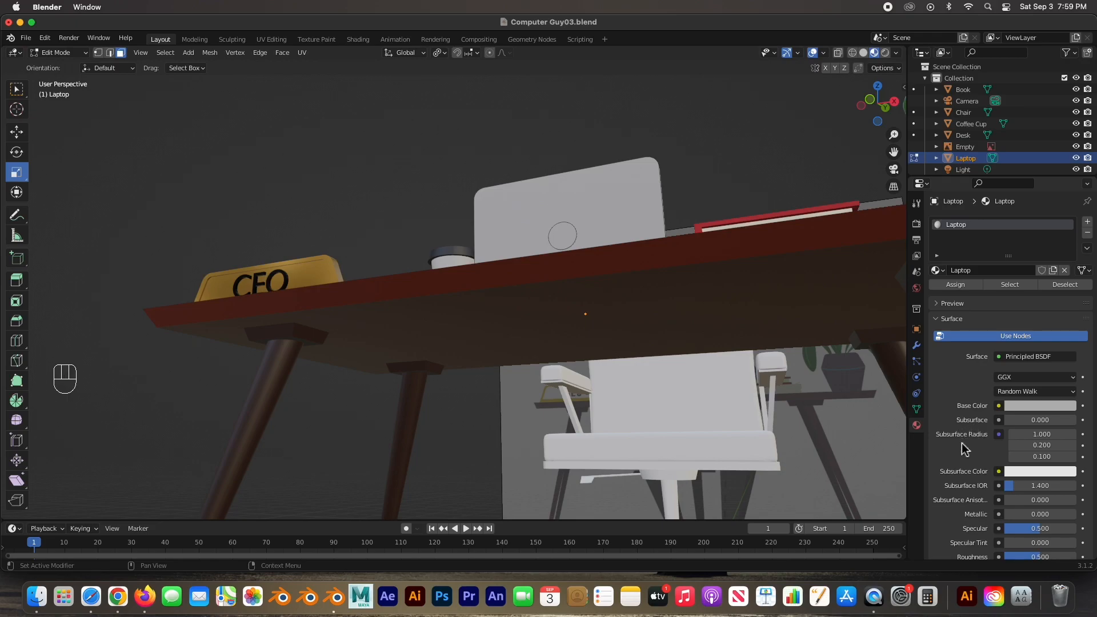
{"action": "scroll", "coordinate": [964, 452], "scroll_direction": "down", "scroll_amount": 5}
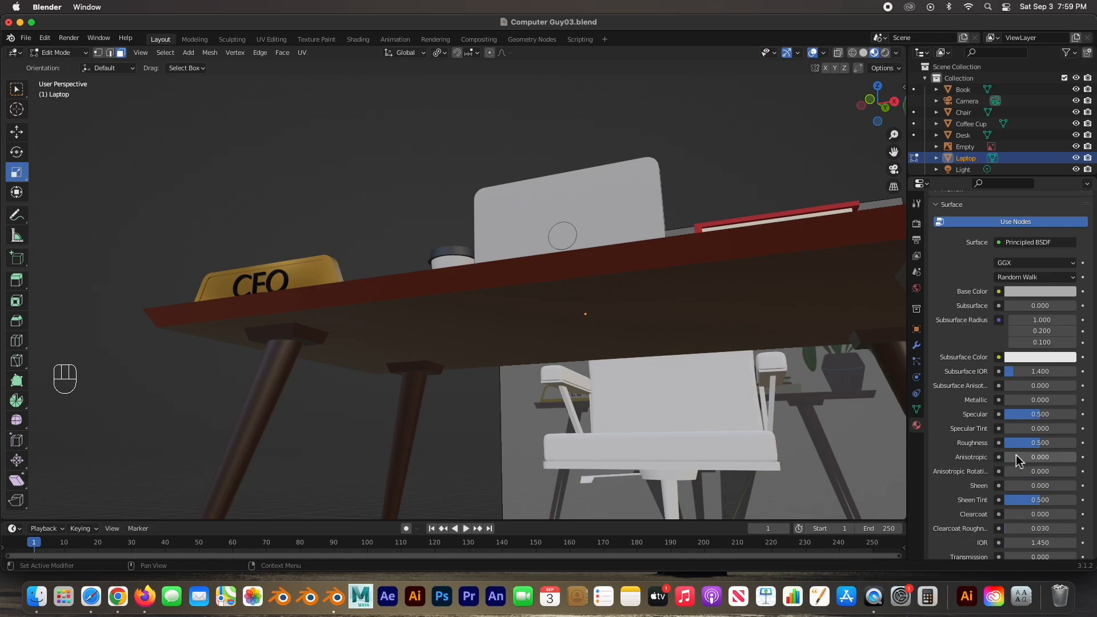
{"action": "left_click", "coordinate": [1040, 443]}
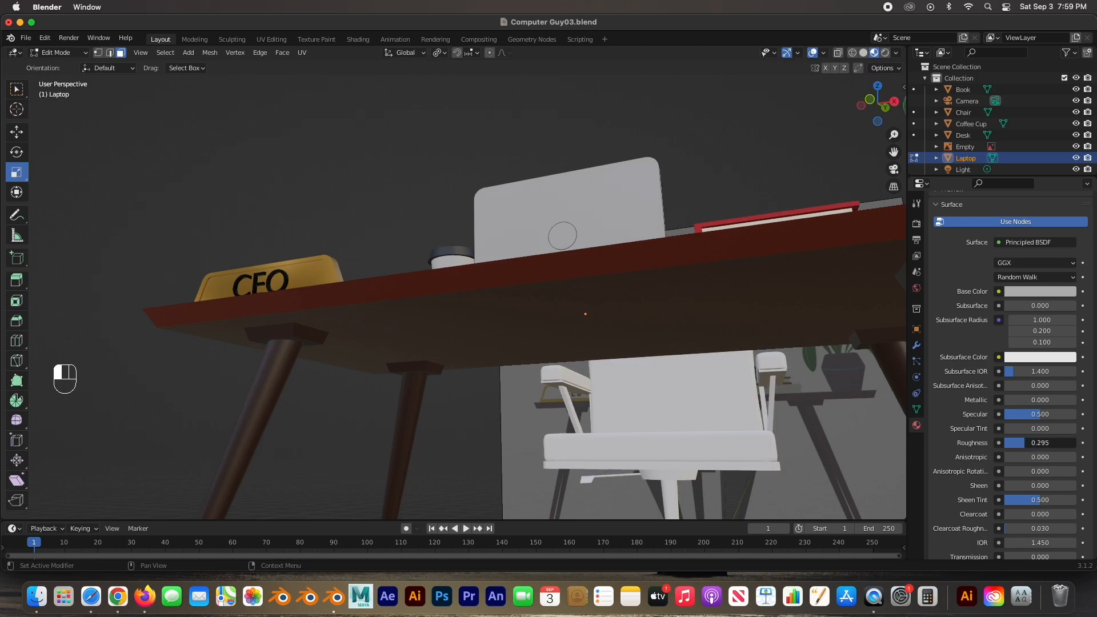
Select the linked faces of the round logo on the laptop's lid and create a new material named Logo
{"action": "middle_click_drag", "start_coordinate": [612, 337], "coordinate": [567, 330]}
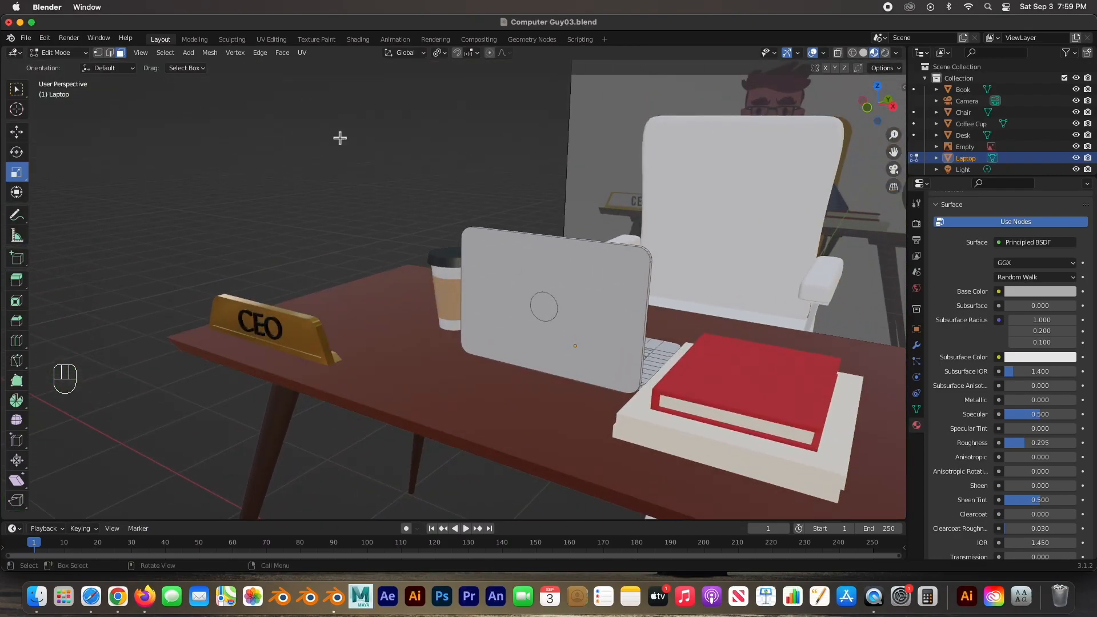
{"action": "key", "text": "l"}
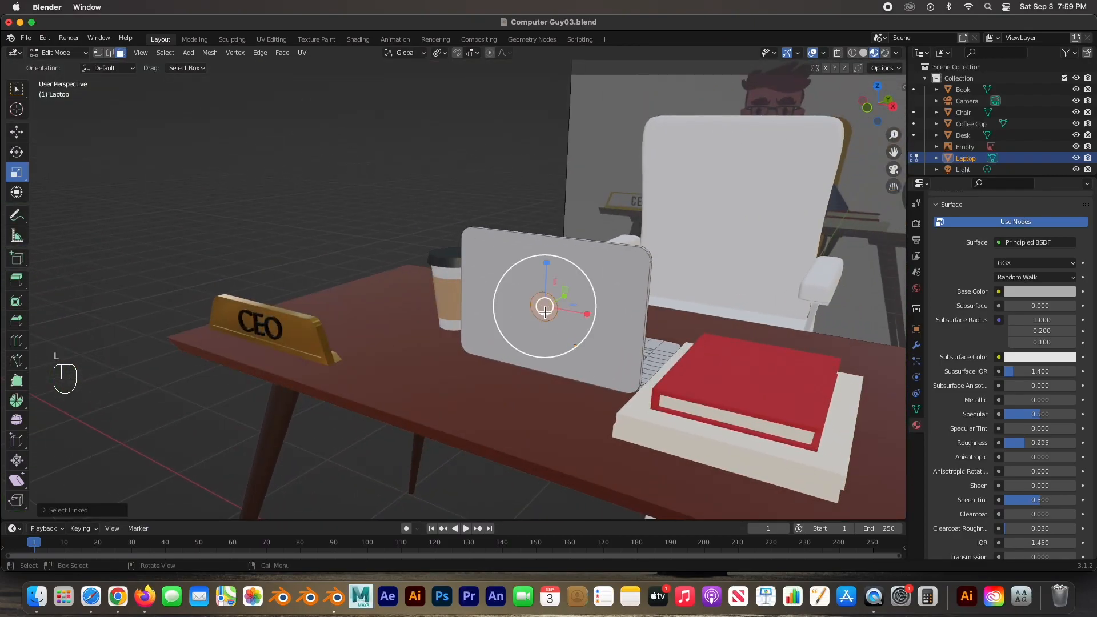
{"action": "scroll", "coordinate": [1017, 349], "scroll_direction": "up", "scroll_amount": 4}
{"action": "scroll", "coordinate": [1017, 342], "scroll_direction": "up", "scroll_amount": 1}
{"action": "left_click", "coordinate": [1087, 221]}
{"action": "left_click", "coordinate": [991, 294]}
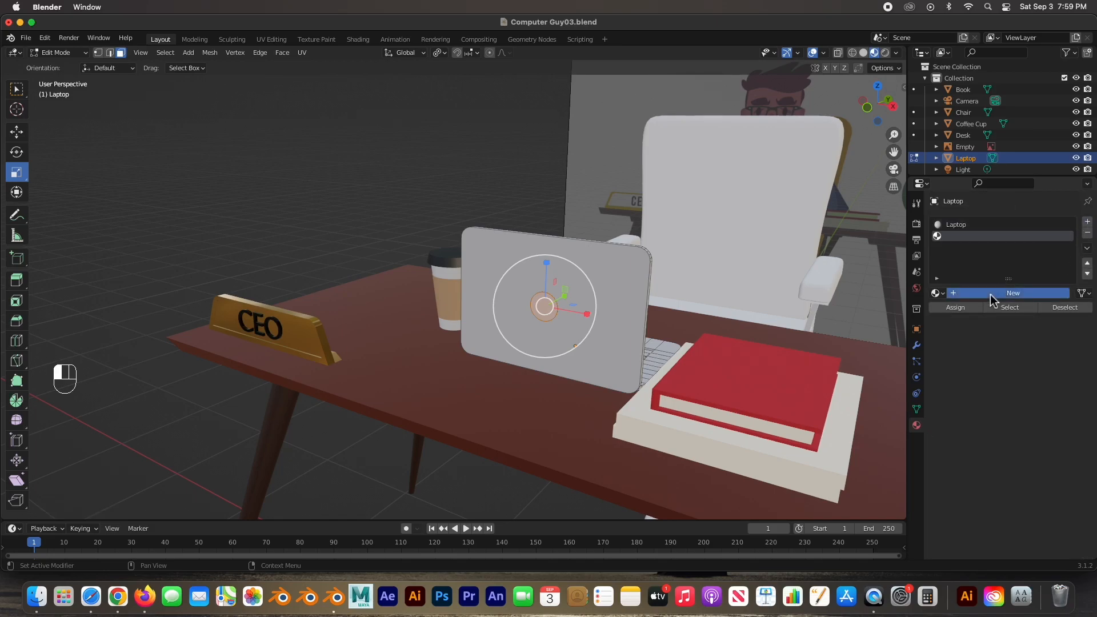
{"action": "double_click", "coordinate": [1044, 246]}
{"action": "type", "text": "Logo"}
{"action": "key", "text": "Return"}
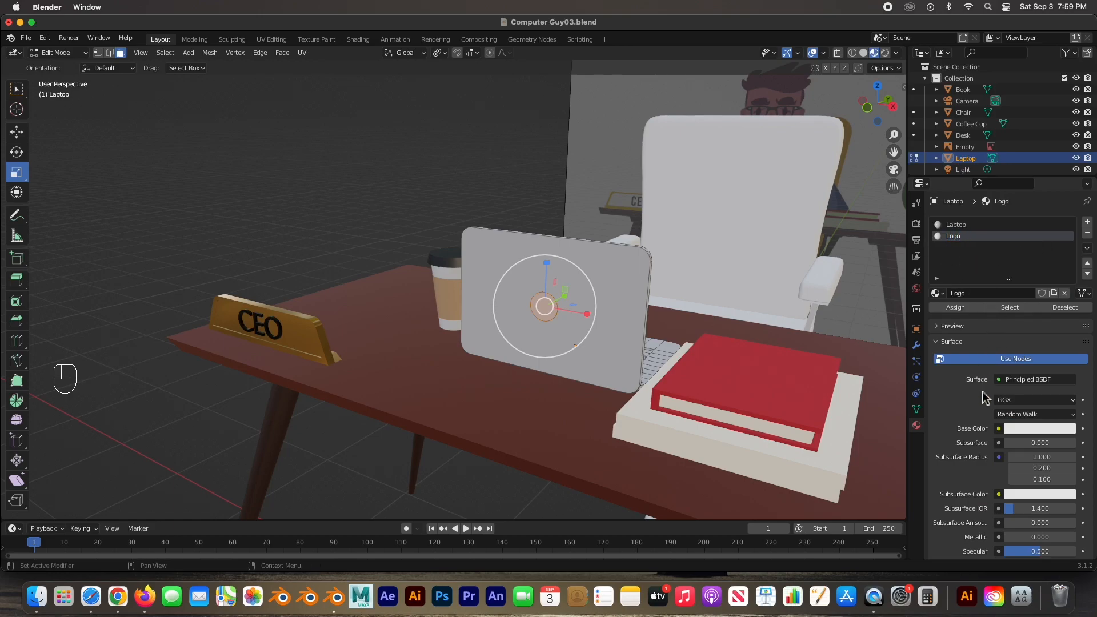
Set the Logo material's base colour to pure white and its roughness to 0.122
{"action": "scroll", "coordinate": [983, 394], "scroll_direction": "down", "scroll_amount": 3}
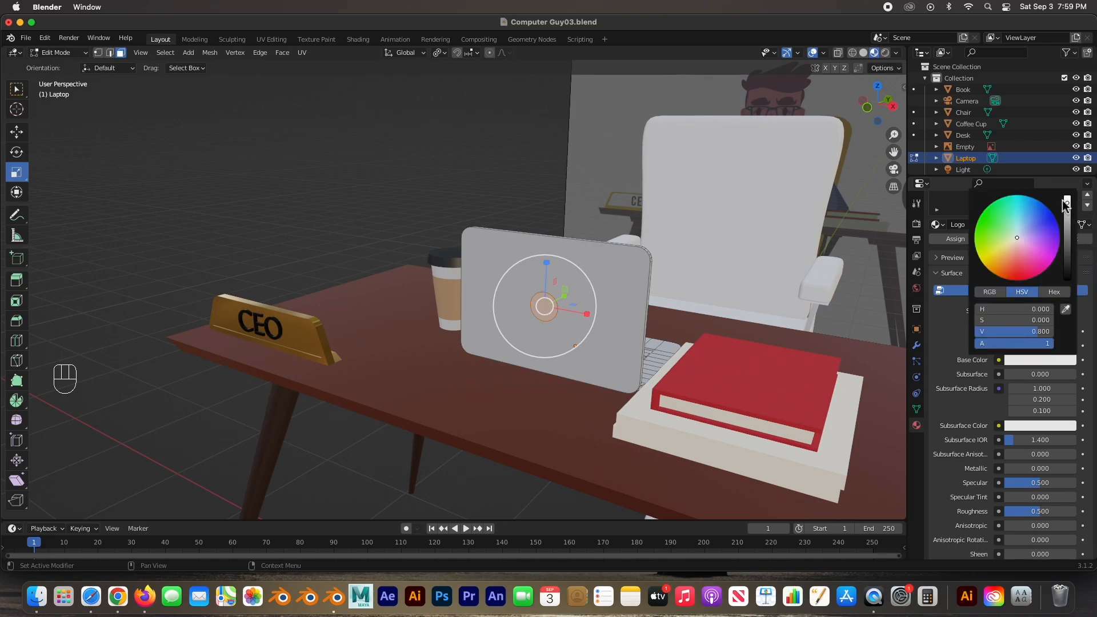
{"action": "scroll", "coordinate": [952, 417], "scroll_direction": "down", "scroll_amount": 6}
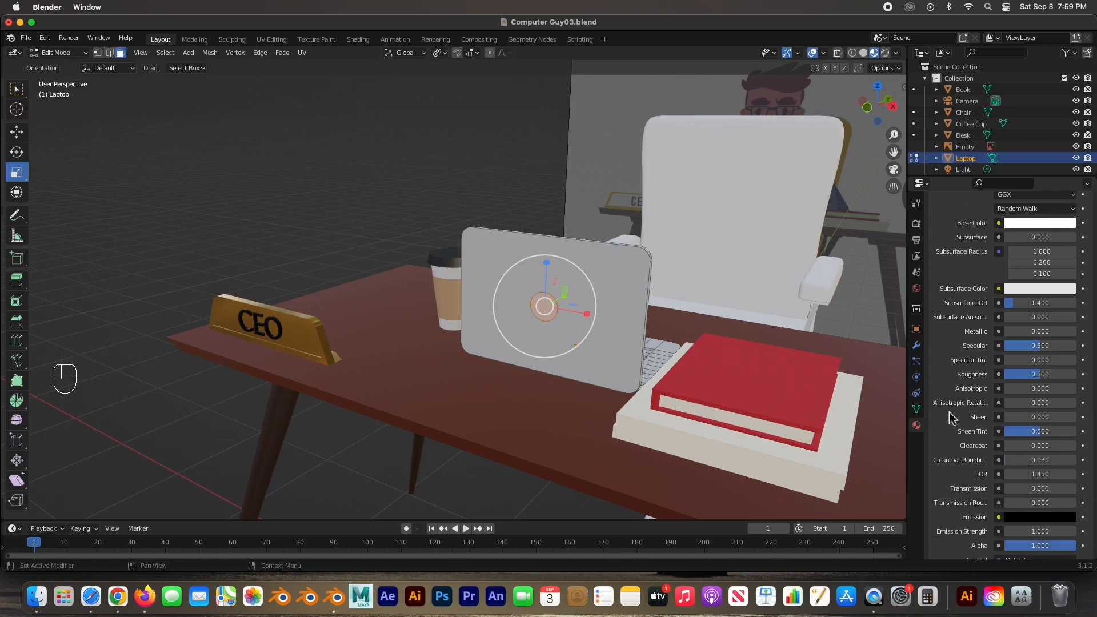
{"action": "scroll", "coordinate": [974, 406], "scroll_direction": "down", "scroll_amount": 2}
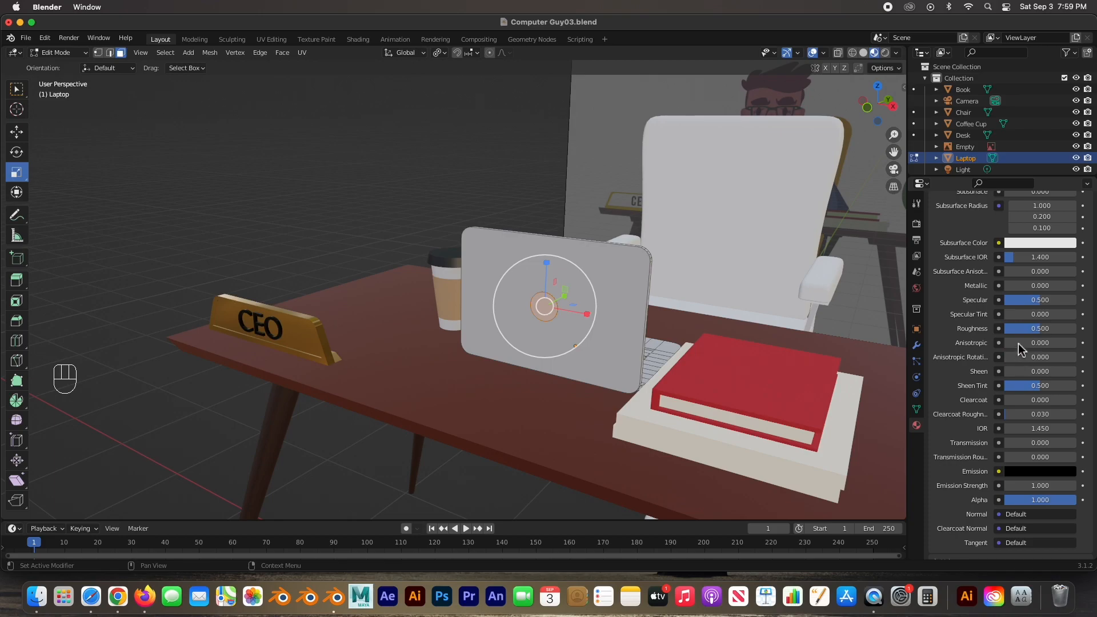
{"action": "left_click_drag", "start_coordinate": [1041, 334], "coordinate": [1015, 334]}
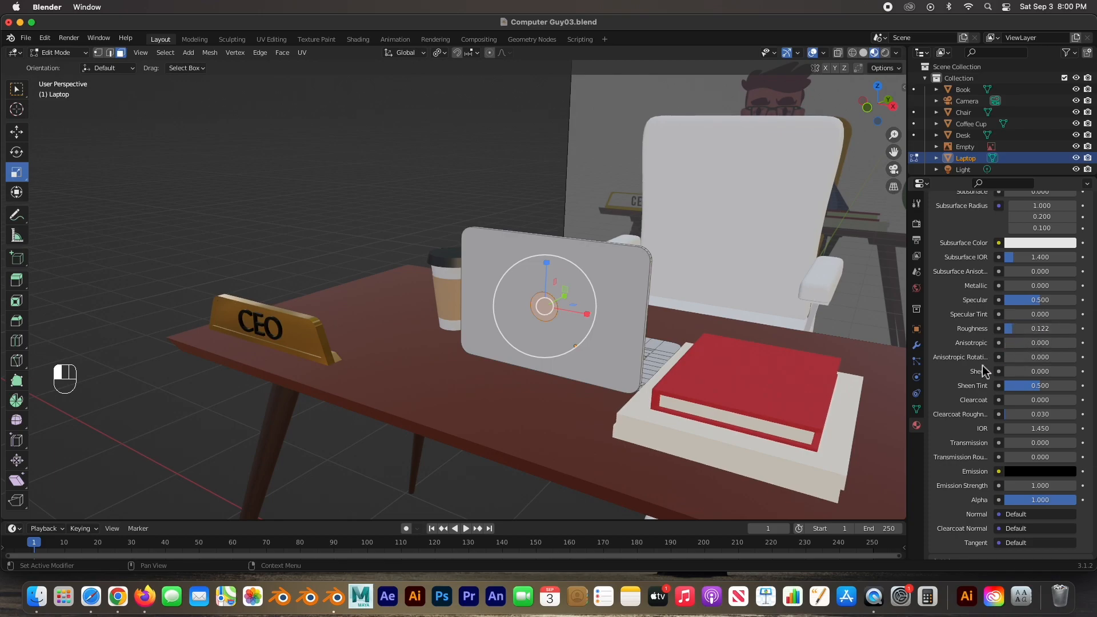
{"action": "scroll", "coordinate": [969, 380], "scroll_direction": "down", "scroll_amount": 2}
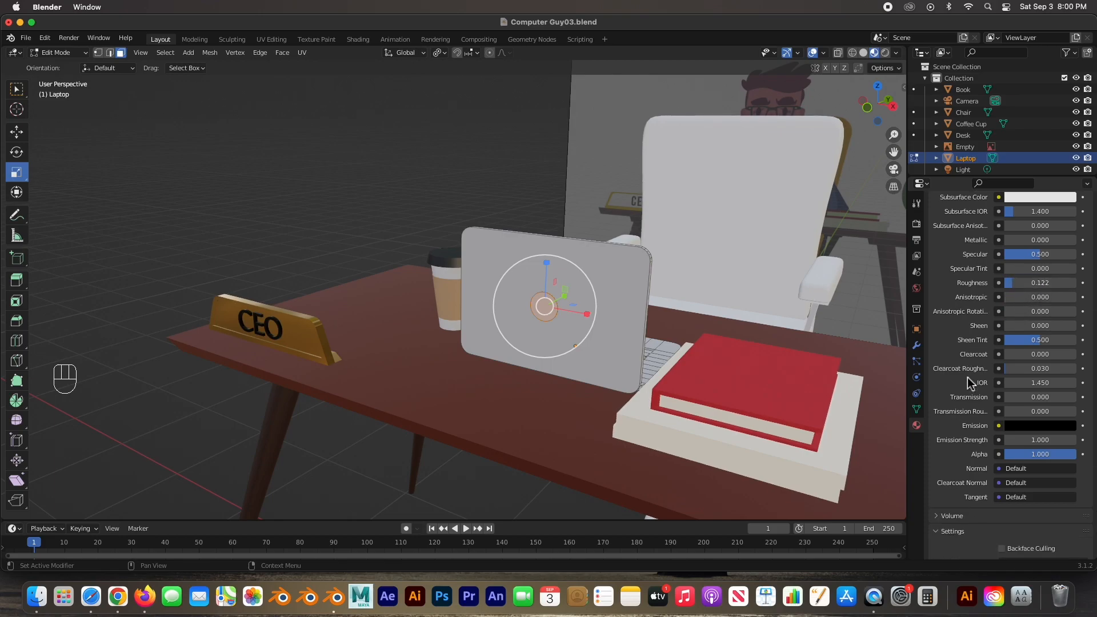
Give the Logo material a white emission colour with an emission strength of 2.8
{"action": "left_click", "coordinate": [1017, 439]}
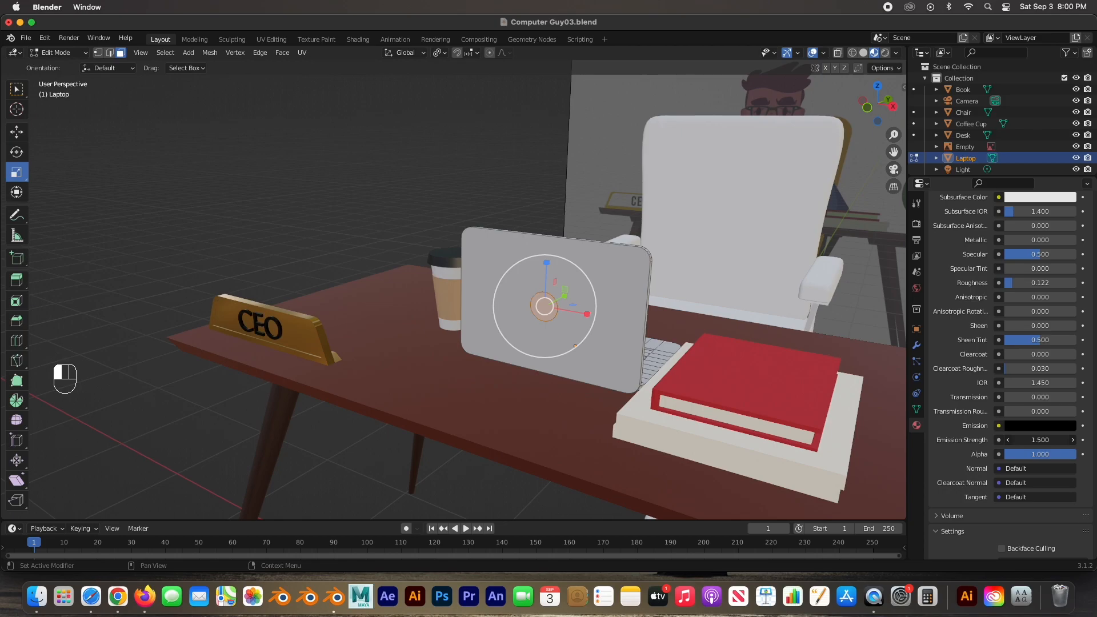
{"action": "left_click", "coordinate": [1018, 425]}
{"action": "left_click_drag", "start_coordinate": [1068, 308], "coordinate": [1067, 264]}
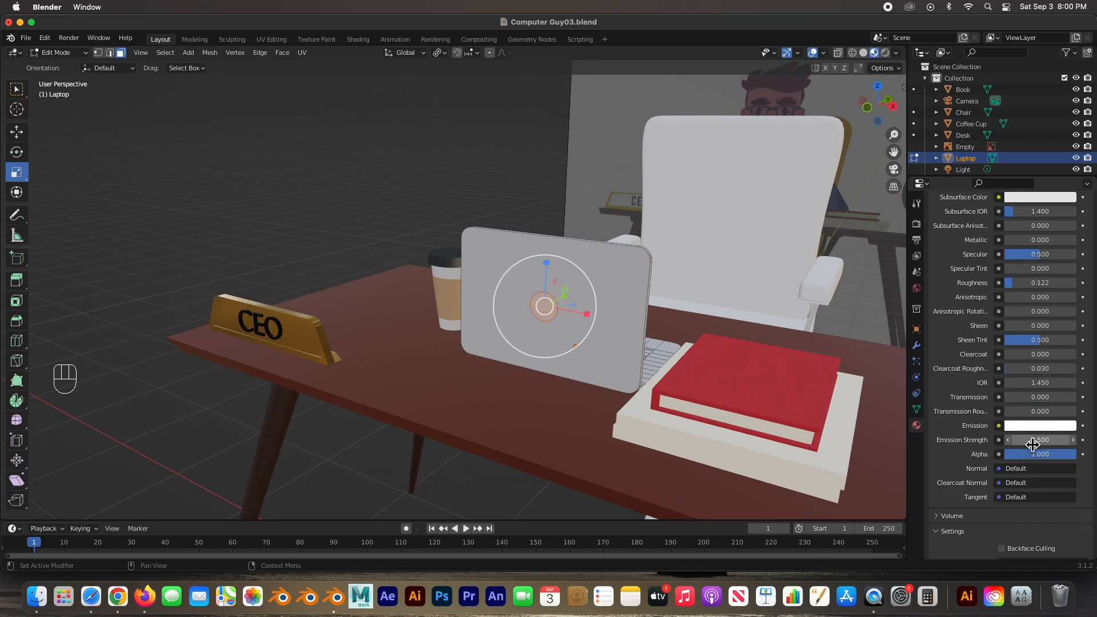
{"action": "left_click_drag", "start_coordinate": [1033, 445], "coordinate": [1049, 445]}
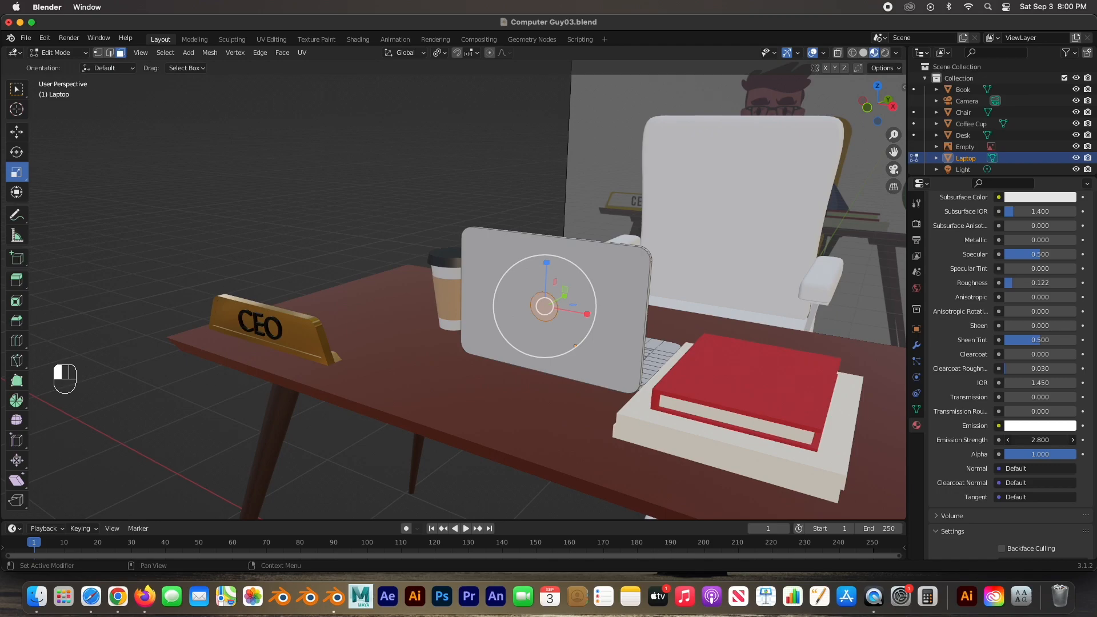
Assign the Logo material to the selected circle on the laptop's lid and deselect it
{"action": "scroll", "coordinate": [962, 274], "scroll_direction": "up", "scroll_amount": 12}
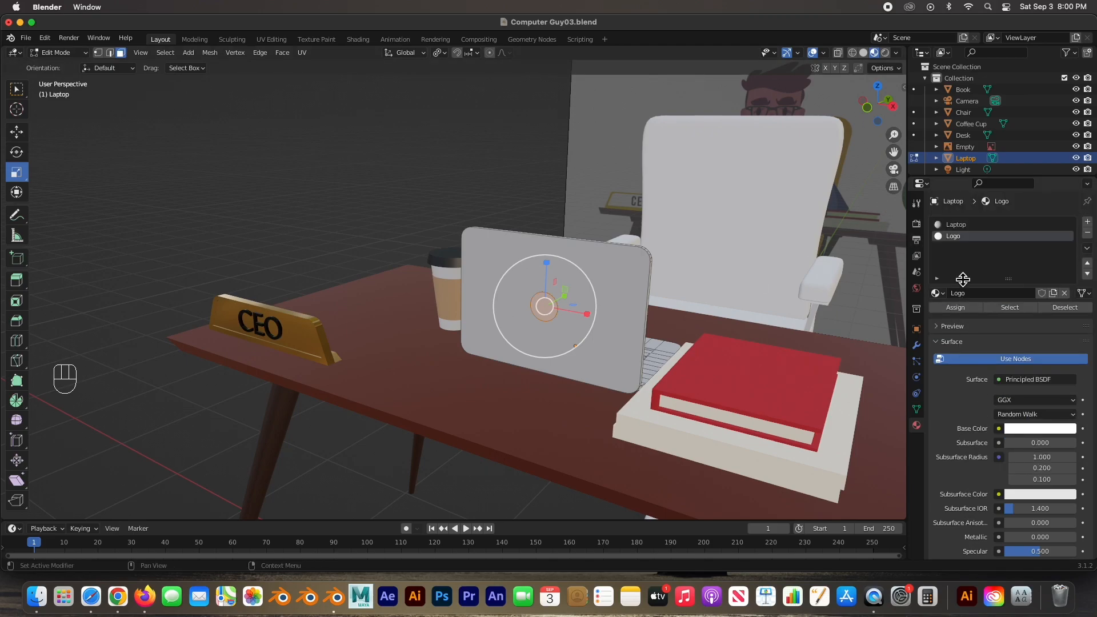
{"action": "left_click", "coordinate": [954, 307]}
{"action": "left_click", "coordinate": [409, 178]}
Select the display face inside the laptop's lid and create a new laptop material named Screen
{"action": "middle_click_drag", "start_coordinate": [557, 225], "coordinate": [357, 242]}
{"action": "scroll", "coordinate": [357, 242], "scroll_direction": "up", "scroll_amount": 3}
{"action": "left_click", "coordinate": [287, 224]}
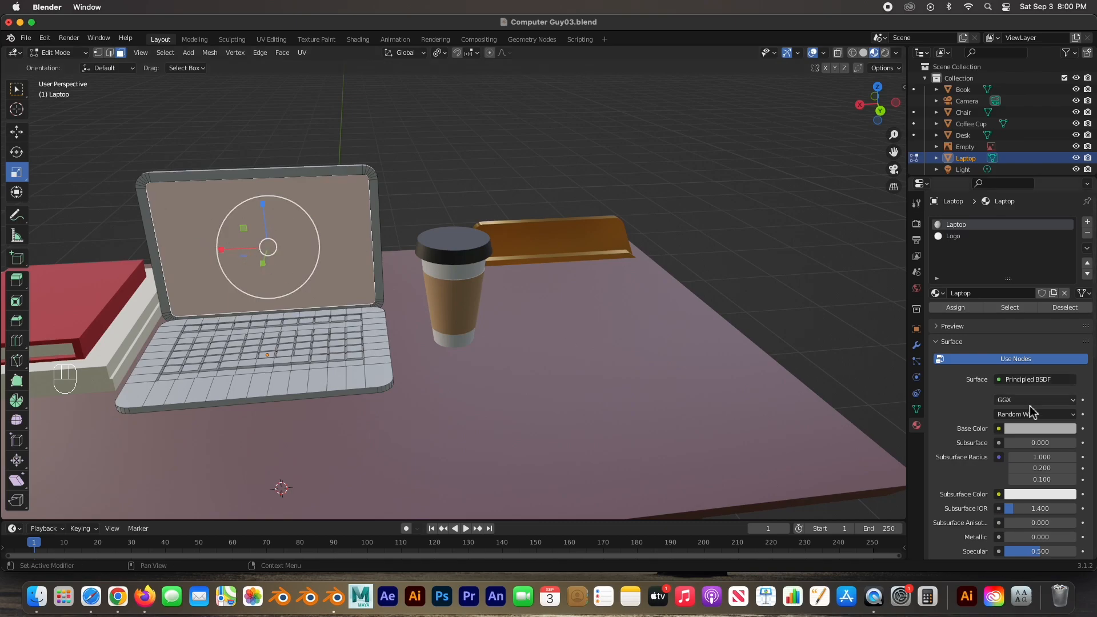
{"action": "scroll", "coordinate": [1031, 411], "scroll_direction": "down", "scroll_amount": 4}
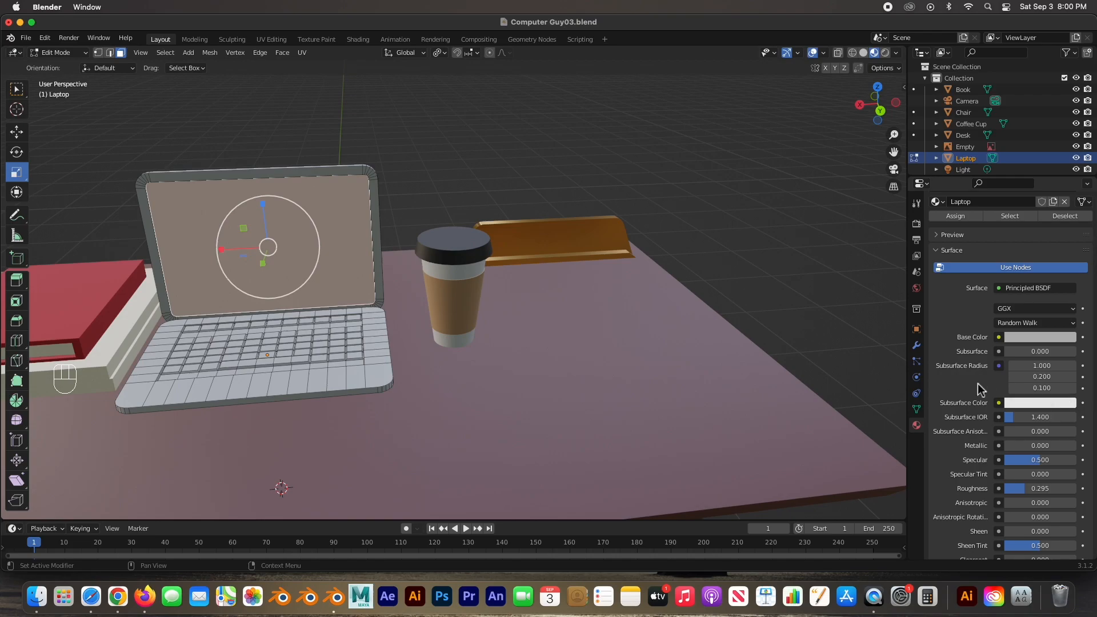
{"action": "scroll", "coordinate": [979, 385], "scroll_direction": "down", "scroll_amount": 3}
{"action": "scroll", "coordinate": [979, 390], "scroll_direction": "up", "scroll_amount": 8}
{"action": "scroll", "coordinate": [979, 391], "scroll_direction": "up", "scroll_amount": 1}
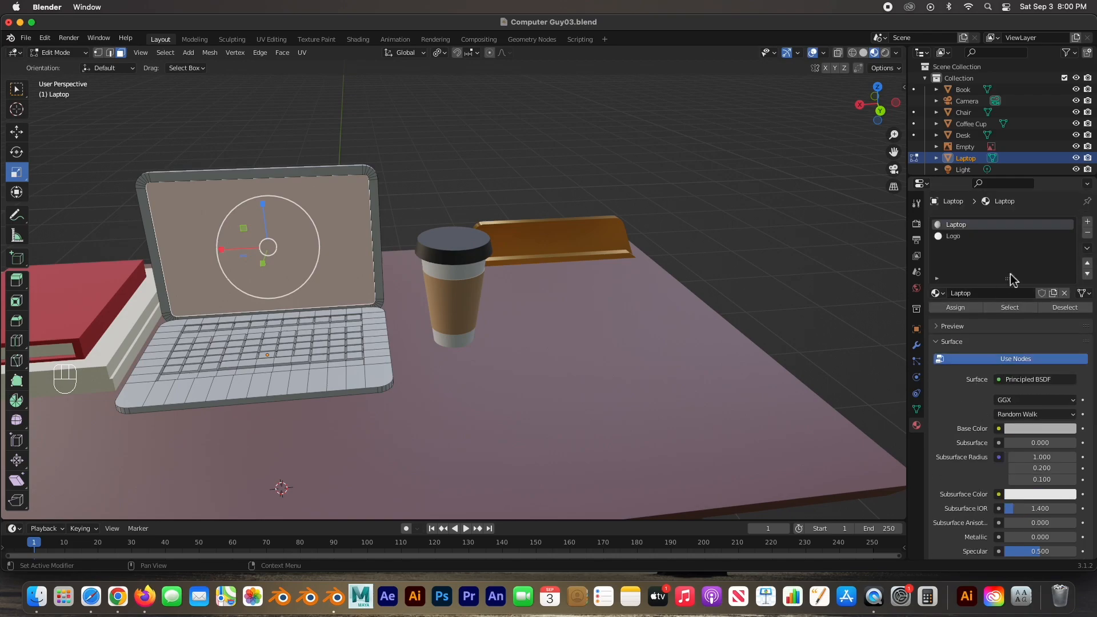
{"action": "left_click", "coordinate": [1088, 222]}
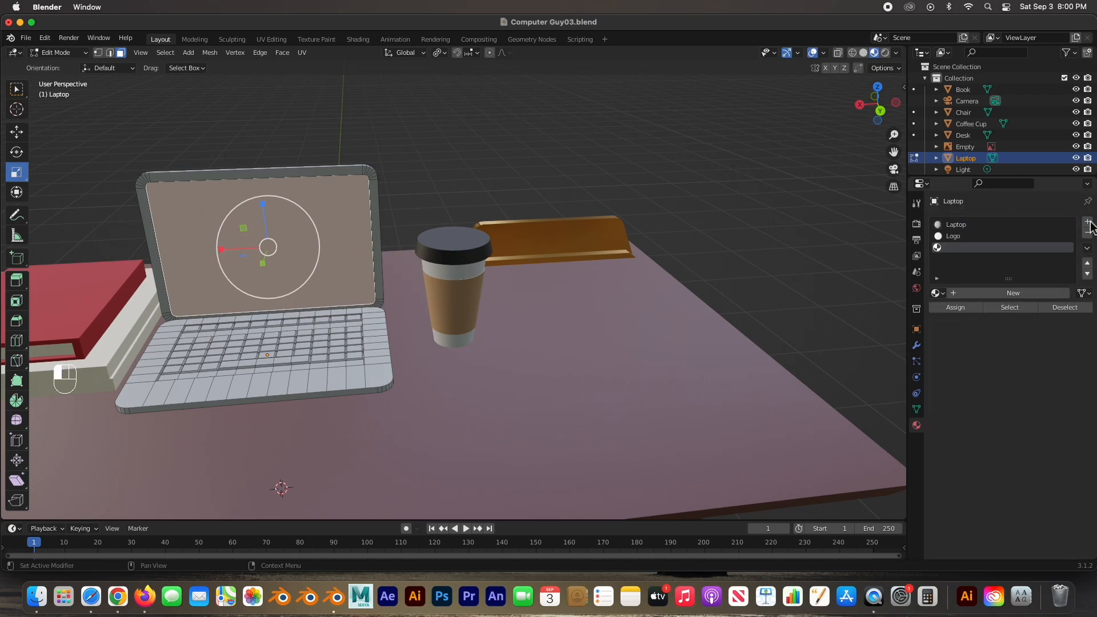
{"action": "left_click", "coordinate": [987, 294]}
{"action": "double_click", "coordinate": [964, 248]}
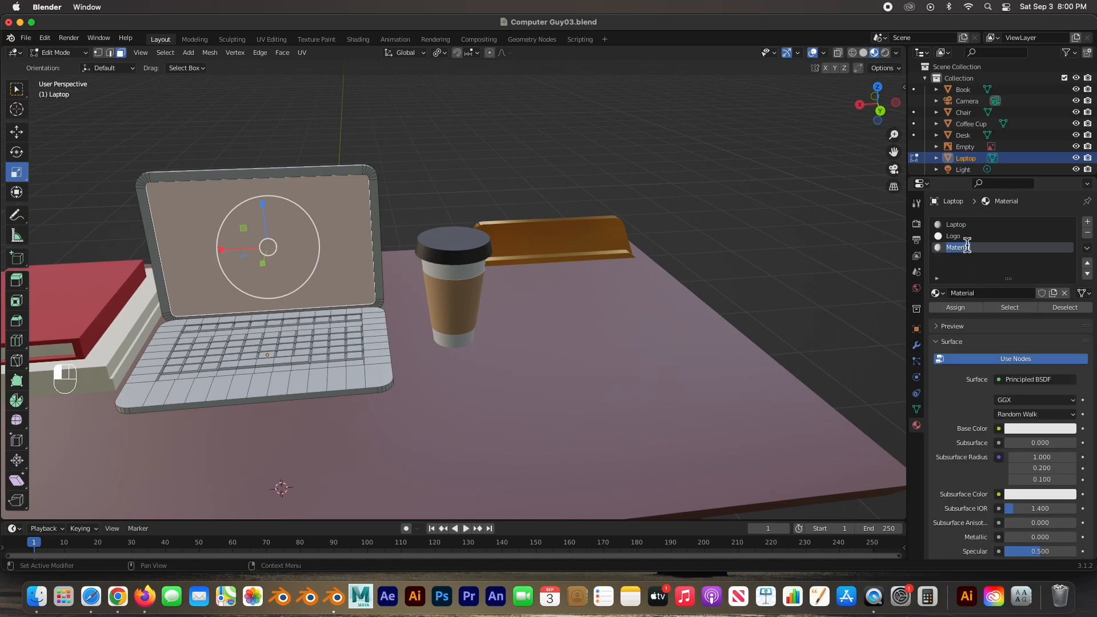
{"action": "type", "text": "Screen"}
{"action": "key", "text": "Return"}
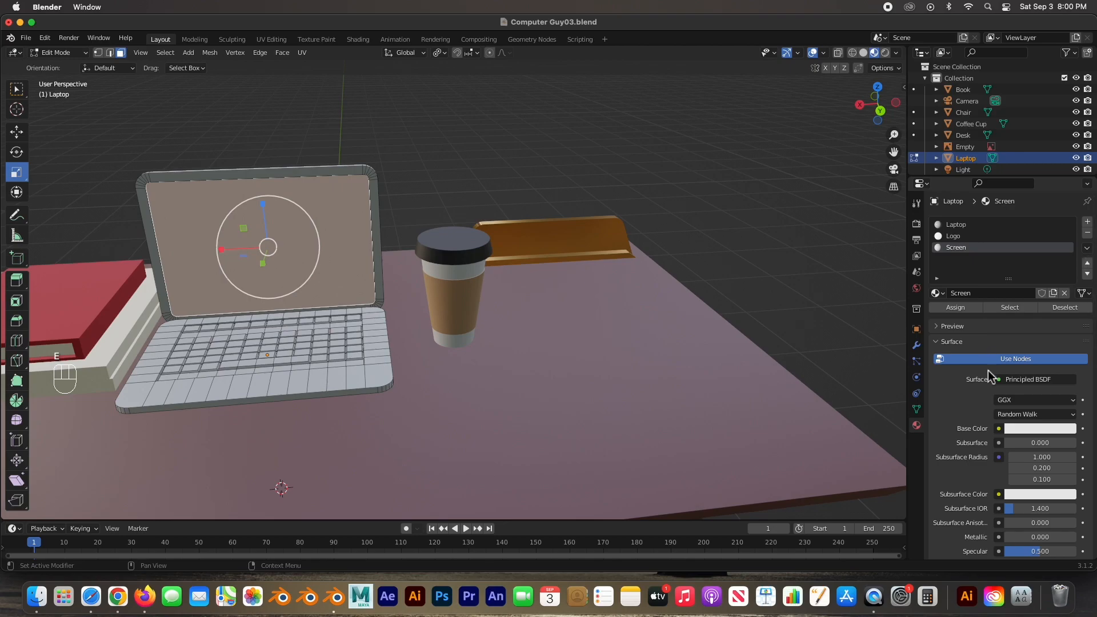
Set the Screen material's base colour to black and its roughness to 0.106
{"action": "left_click", "coordinate": [1030, 430]}
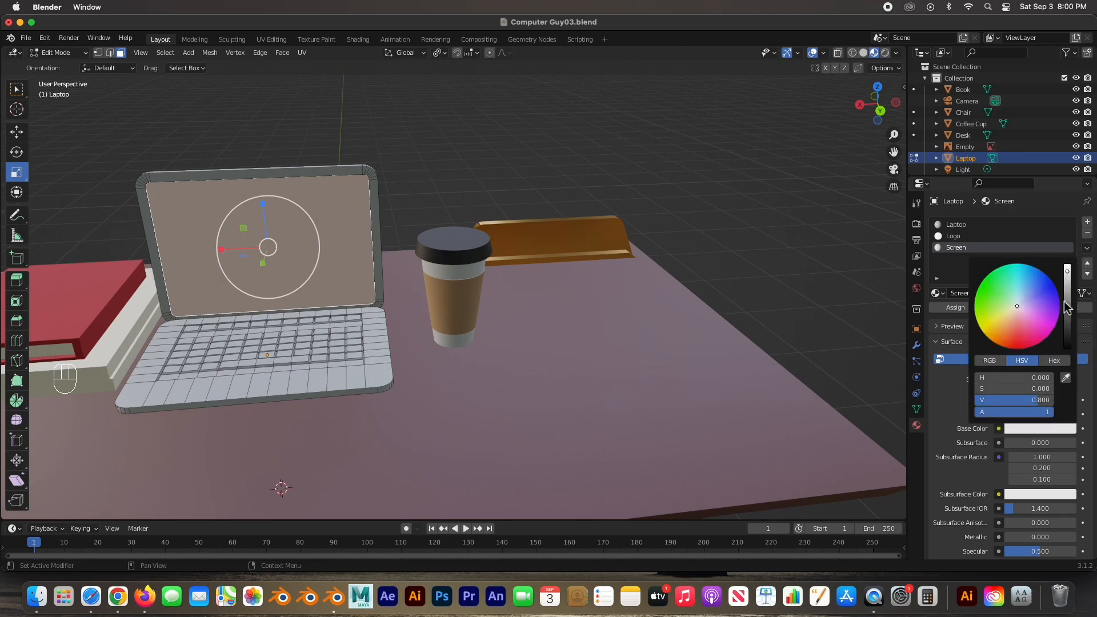
{"action": "left_click_drag", "start_coordinate": [1067, 290], "coordinate": [1050, 371]}
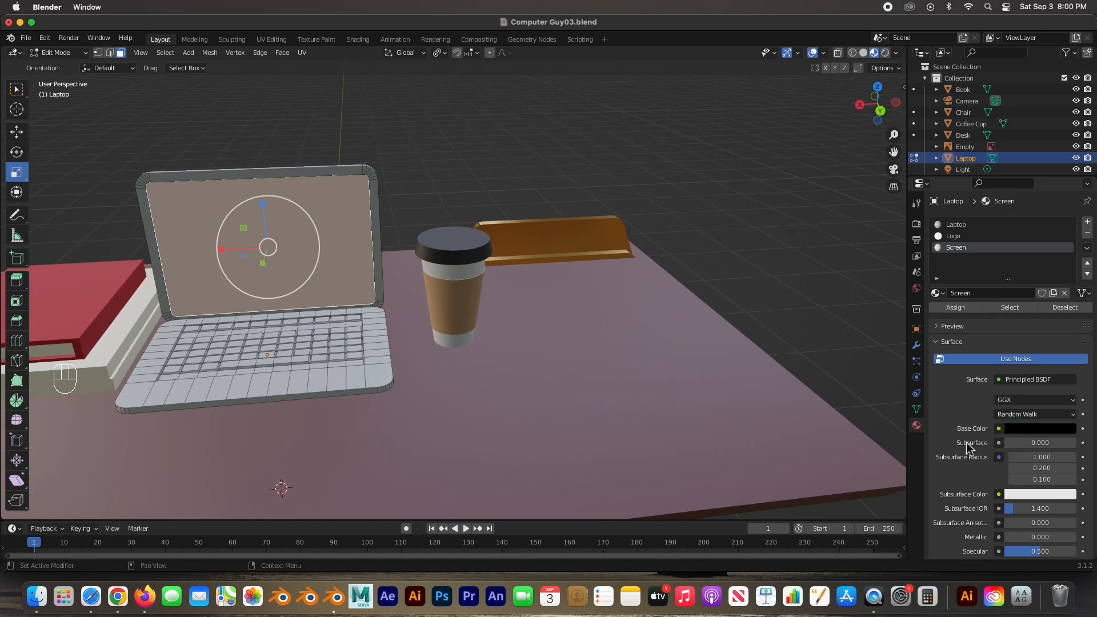
{"action": "scroll", "coordinate": [966, 447], "scroll_direction": "down", "scroll_amount": 8}
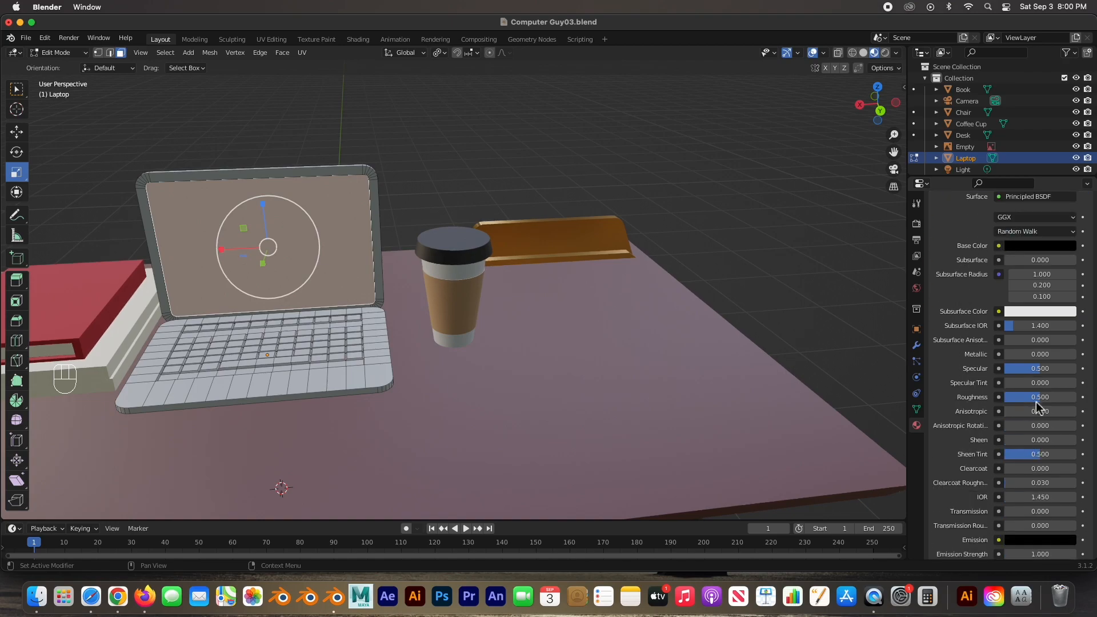
{"action": "left_click_drag", "start_coordinate": [1036, 398], "coordinate": [1008, 398]}
Assign the Screen material to the selected laptop display face and deselect it
{"action": "scroll", "coordinate": [993, 271], "scroll_direction": "up", "scroll_amount": 7}
{"action": "left_click", "coordinate": [964, 286]}
{"action": "left_click", "coordinate": [418, 189]}
Select the top faces of the laptop's raised keyboard keys and grow the selection once to include their sides
{"action": "mouse_move", "coordinate": [300, 282]}
{"action": "middle_mouse_down"}
{"action": "mouse_move", "coordinate": [330, 260]}
{"action": "mouse_move", "coordinate": [385, 251]}
{"action": "mouse_move", "coordinate": [377, 238]}
{"action": "mouse_move", "coordinate": [291, 257]}
{"action": "mouse_move", "coordinate": [160, 256]}
{"action": "mouse_move", "coordinate": [319, 274]}
{"action": "mouse_move", "coordinate": [379, 228]}
{"action": "mouse_move", "coordinate": [337, 237]}
{"action": "mouse_move", "coordinate": [300, 329]}
{"action": "middle_mouse_up"}
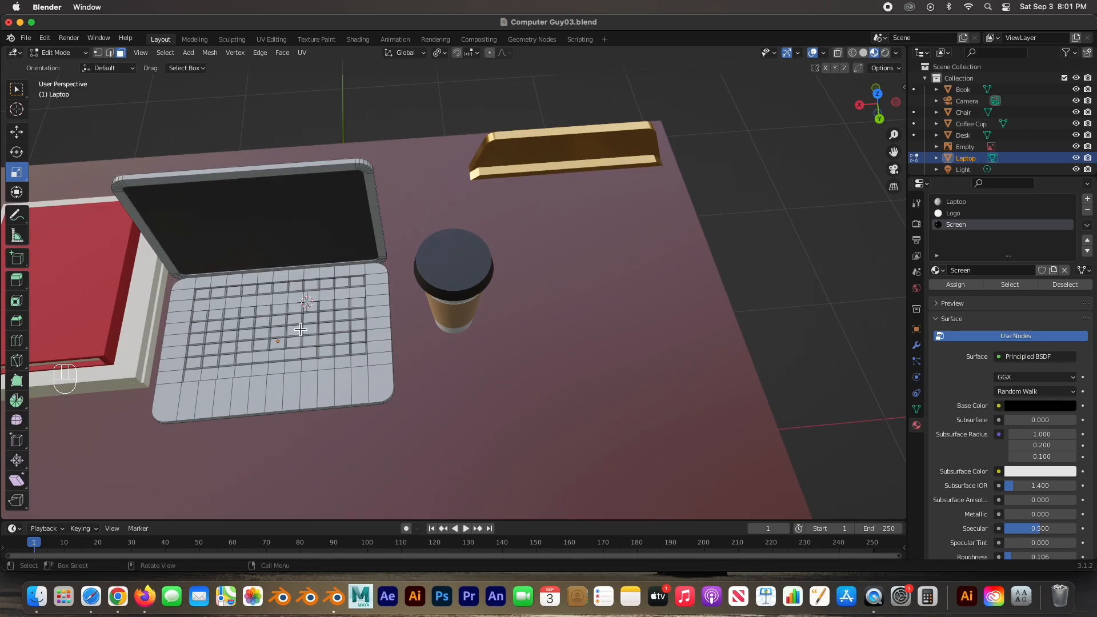
{"action": "key", "text": "KP_7"}
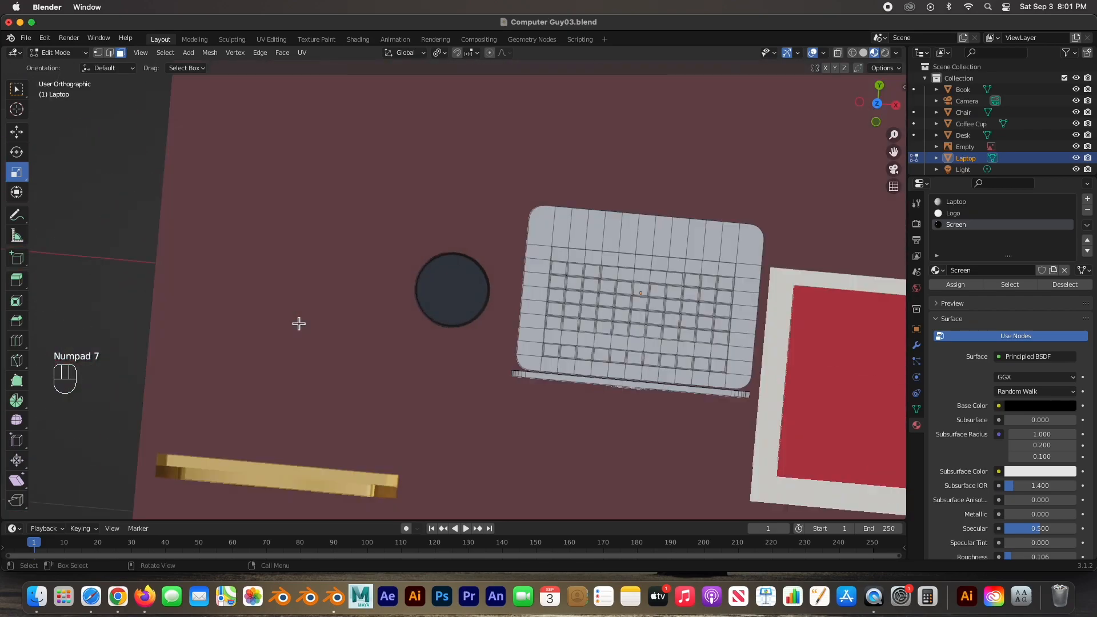
{"action": "key", "text": "l"}
{"action": "key", "text": "KP_Decimal"}
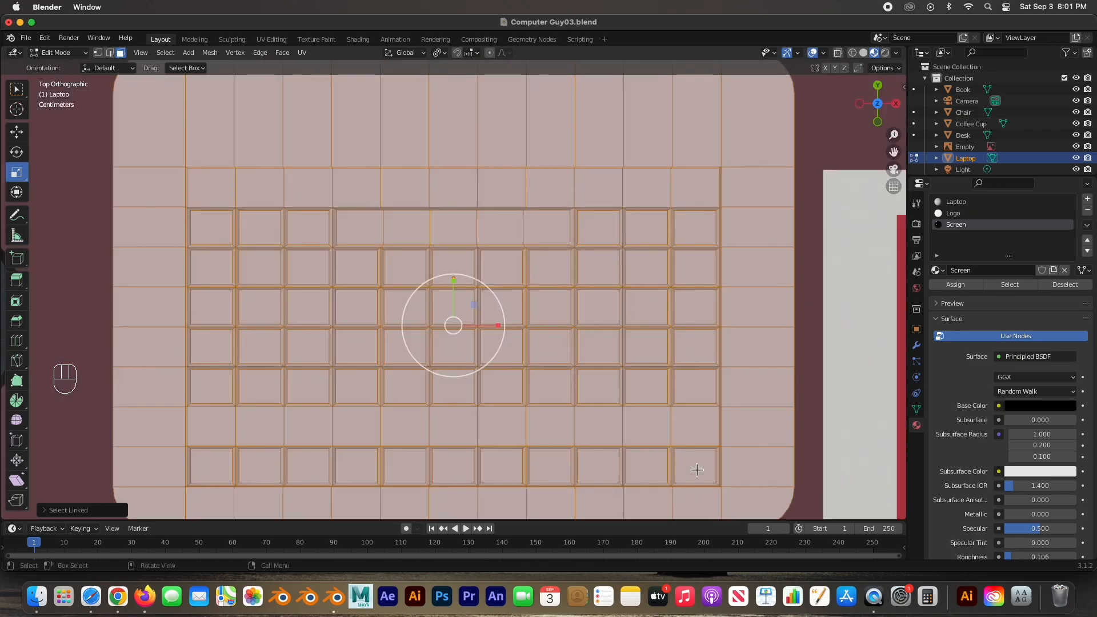
{"action": "left_click", "coordinate": [696, 470]}
{"action": "left_click", "coordinate": [656, 471], "text": "shift"}
{"action": "left_click", "coordinate": [597, 470], "text": "shift"}
{"action": "left_click", "coordinate": [551, 469], "text": "shift"}
{"action": "left_click", "coordinate": [502, 468], "text": "shift"}
{"action": "left_click", "coordinate": [456, 468], "text": "shift"}
{"action": "left_click", "coordinate": [406, 467], "text": "shift"}
{"action": "left_click", "coordinate": [357, 467], "text": "shift"}
{"action": "left_click", "coordinate": [309, 466], "text": "shift"}
{"action": "left_click", "coordinate": [260, 465], "text": "shift"}
{"action": "left_click", "coordinate": [212, 465], "text": "shift"}
{"action": "left_click", "coordinate": [207, 384], "text": "shift"}
{"action": "left_click", "coordinate": [262, 384], "text": "shift"}
{"action": "left_click", "coordinate": [311, 384], "text": "shift"}
{"action": "left_click", "coordinate": [363, 385], "text": "shift"}
{"action": "left_click", "coordinate": [406, 386], "text": "shift"}
{"action": "left_click", "coordinate": [454, 386], "text": "shift"}
{"action": "left_click", "coordinate": [502, 386], "text": "shift"}
{"action": "left_click", "coordinate": [551, 387], "text": "shift"}
{"action": "left_click", "coordinate": [600, 386], "text": "shift"}
{"action": "left_click", "coordinate": [647, 386], "text": "shift"}
{"action": "left_click", "coordinate": [695, 387], "text": "shift"}
{"action": "left_click", "coordinate": [695, 347], "text": "shift"}
{"action": "left_click", "coordinate": [696, 312], "text": "shift"}
{"action": "left_click", "coordinate": [695, 272], "text": "shift"}
{"action": "left_click", "coordinate": [690, 231], "text": "shift"}
{"action": "left_click", "coordinate": [648, 230], "text": "shift"}
{"action": "left_click", "coordinate": [646, 266], "text": "shift"}
{"action": "left_click", "coordinate": [646, 307], "text": "shift"}
{"action": "left_click", "coordinate": [645, 344], "text": "shift"}
{"action": "left_click", "coordinate": [599, 346], "text": "shift"}
{"action": "left_click", "coordinate": [501, 229], "text": "shift"}
{"action": "left_click", "coordinate": [453, 229], "text": "shift"}
{"action": "left_click", "coordinate": [550, 267], "text": "shift"}
{"action": "left_click", "coordinate": [359, 229], "text": "shift"}
{"action": "left_click", "coordinate": [406, 229], "text": "shift"}
{"action": "left_click", "coordinate": [500, 266], "text": "shift"}
{"action": "left_click", "coordinate": [453, 267], "text": "shift"}
{"action": "left_click", "coordinate": [404, 267], "text": "shift"}
{"action": "left_click", "coordinate": [361, 271], "text": "shift"}
{"action": "left_click", "coordinate": [310, 267], "text": "shift"}
{"action": "left_click", "coordinate": [307, 231], "text": "shift"}
{"action": "left_click", "coordinate": [260, 230], "text": "shift"}
{"action": "left_click", "coordinate": [216, 232], "text": "shift"}
{"action": "left_click", "coordinate": [214, 267], "text": "shift"}
{"action": "left_click", "coordinate": [259, 266], "text": "shift"}
{"action": "left_click", "coordinate": [221, 307], "text": "shift"}
{"action": "left_click", "coordinate": [550, 307], "text": "shift"}
{"action": "left_click", "coordinate": [549, 346], "text": "shift"}
{"action": "left_click", "coordinate": [500, 345], "text": "shift"}
{"action": "left_click", "coordinate": [453, 346], "text": "shift"}
{"action": "left_click", "coordinate": [404, 346], "text": "shift"}
{"action": "left_click", "coordinate": [356, 345], "text": "shift"}
{"action": "left_click", "coordinate": [260, 346], "text": "shift"}
{"action": "left_click", "coordinate": [230, 349], "text": "shift"}
{"action": "key", "text": "super+z"}
{"action": "key", "text": "super+z"}
{"action": "middle_click_drag", "start_coordinate": [725, 327], "coordinate": [407, 322]}
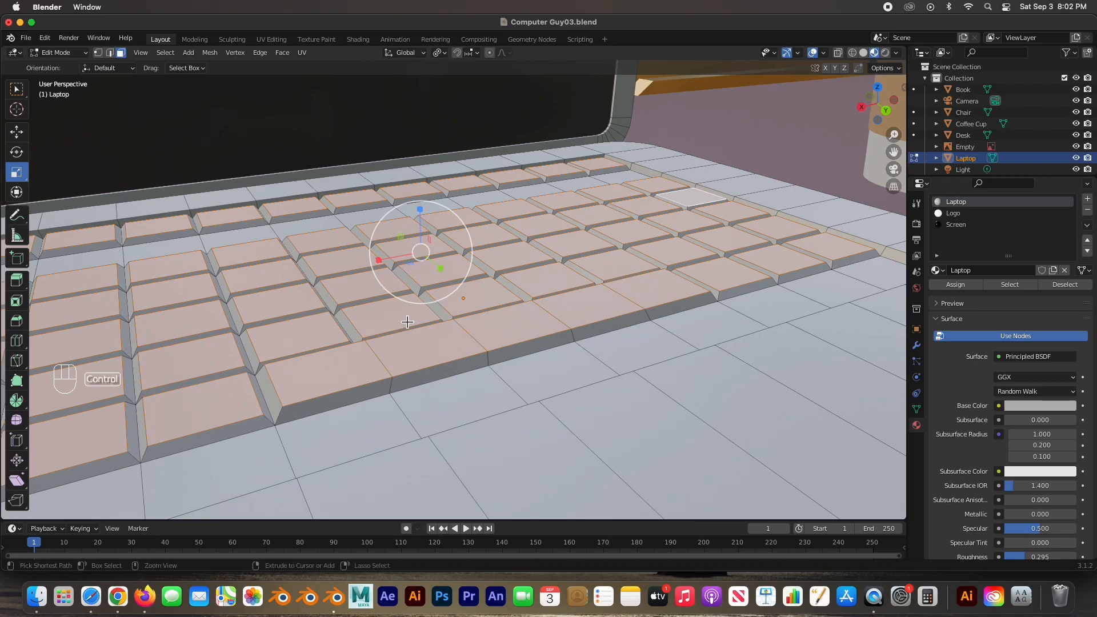
{"action": "key", "text": "ctrl+KP_Add"}
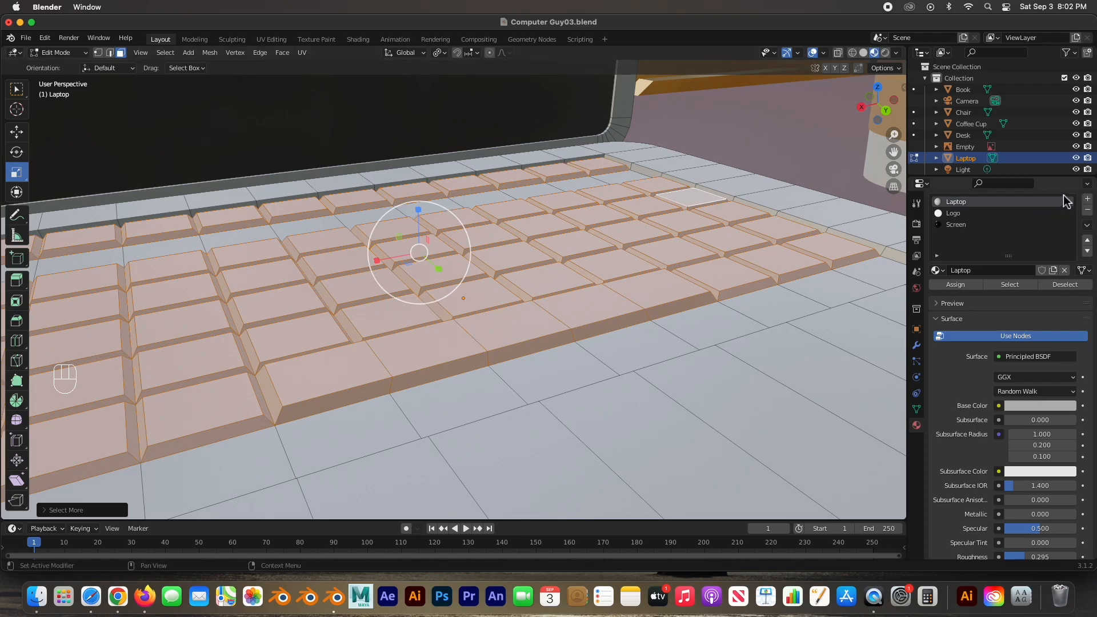
Create a new laptop material named Keys and assign it to the selected keyboard key faces
{"action": "left_click", "coordinate": [1088, 201]}
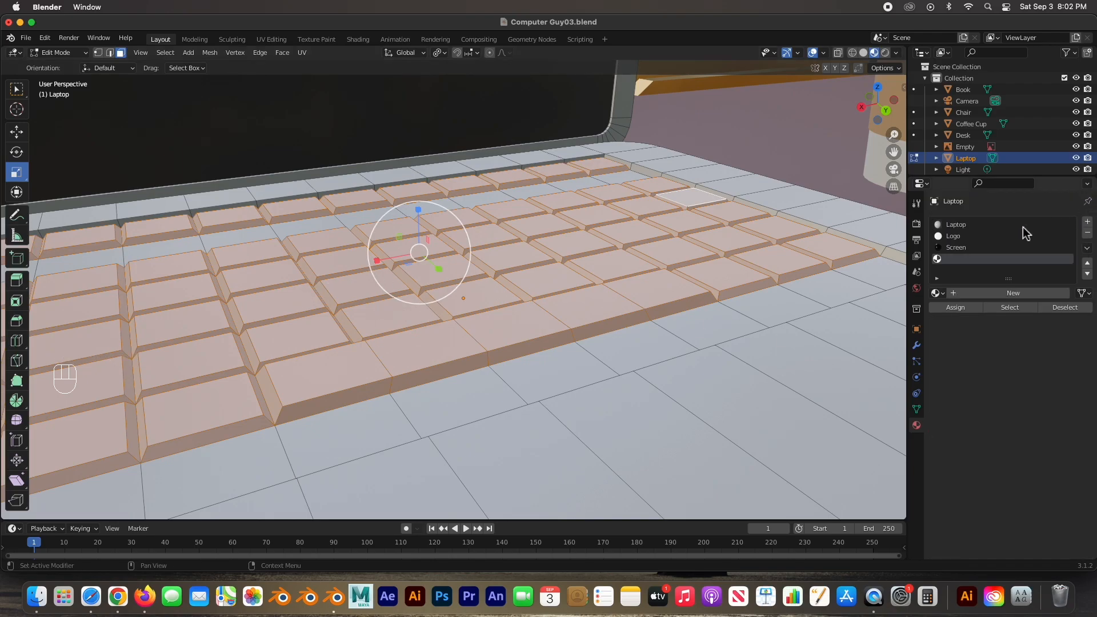
{"action": "left_click", "coordinate": [971, 294]}
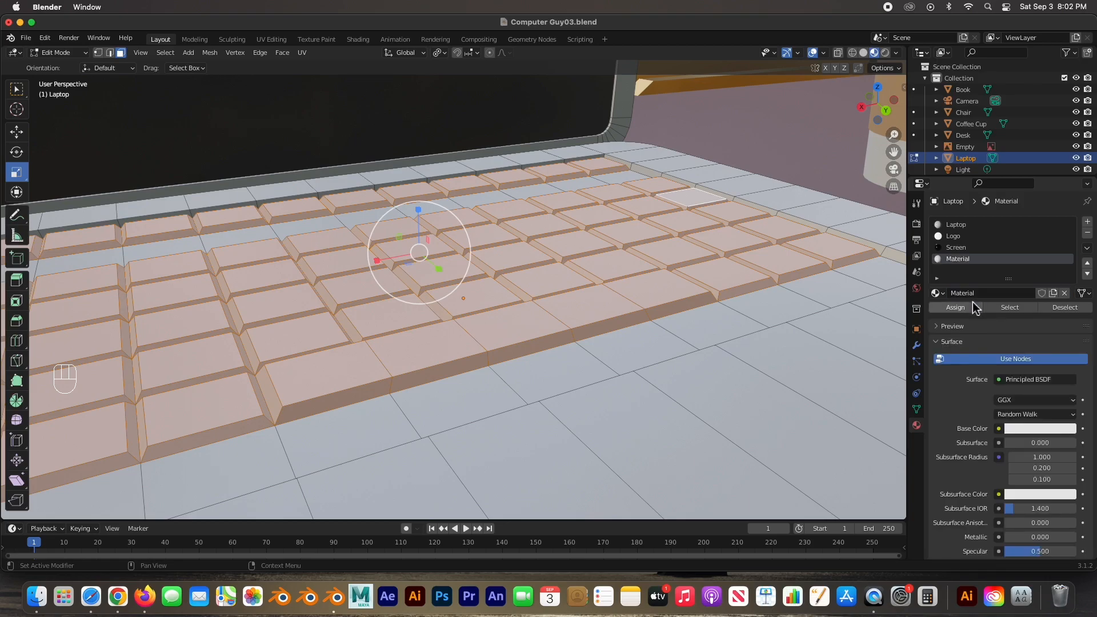
{"action": "left_click", "coordinate": [957, 308]}
{"action": "left_click", "coordinate": [963, 292]}
{"action": "left_click_drag", "start_coordinate": [980, 290], "coordinate": [908, 286]}
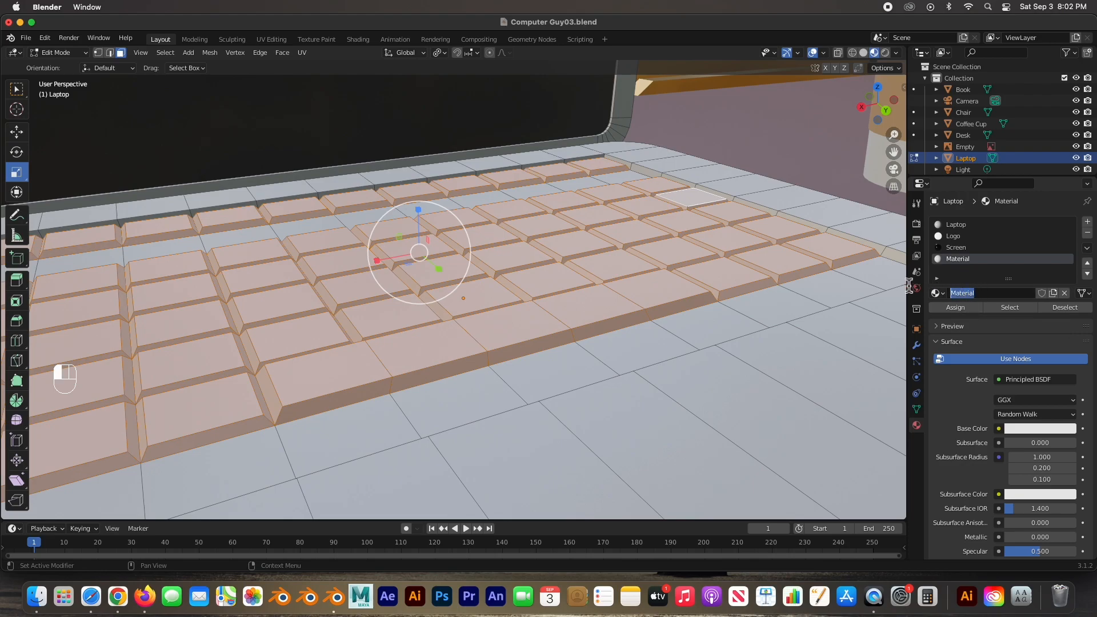
{"action": "type", "text": "Keys"}
{"action": "key", "text": "Return"}
Set the Keys material's base colour to near-black with an HSV value of 0.009
{"action": "scroll", "coordinate": [980, 393], "scroll_direction": "down", "scroll_amount": 3}
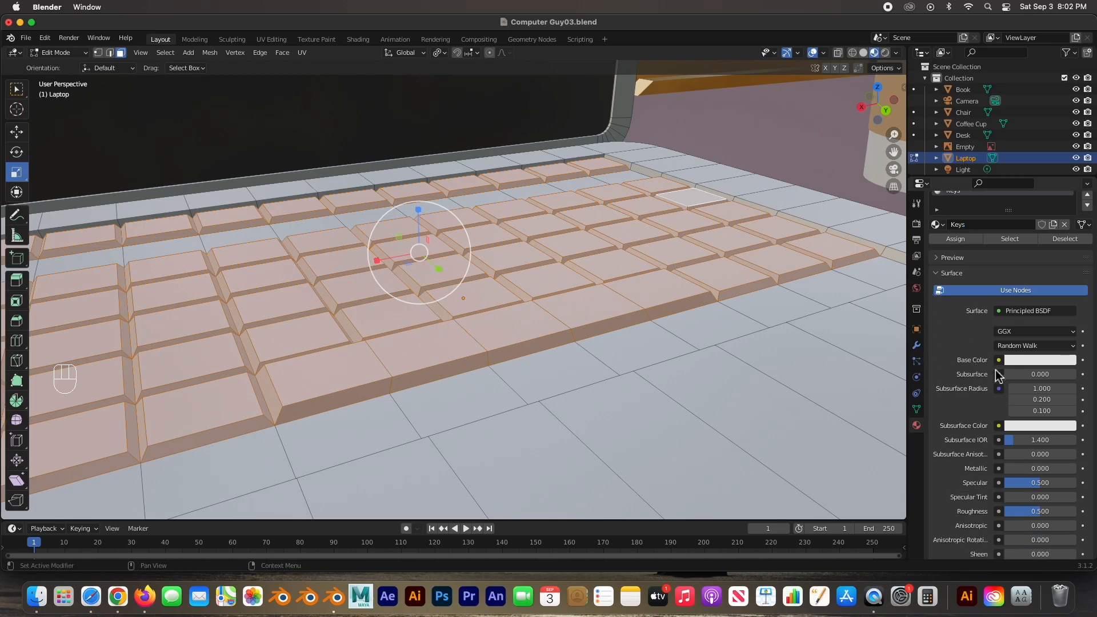
{"action": "left_click", "coordinate": [1021, 361]}
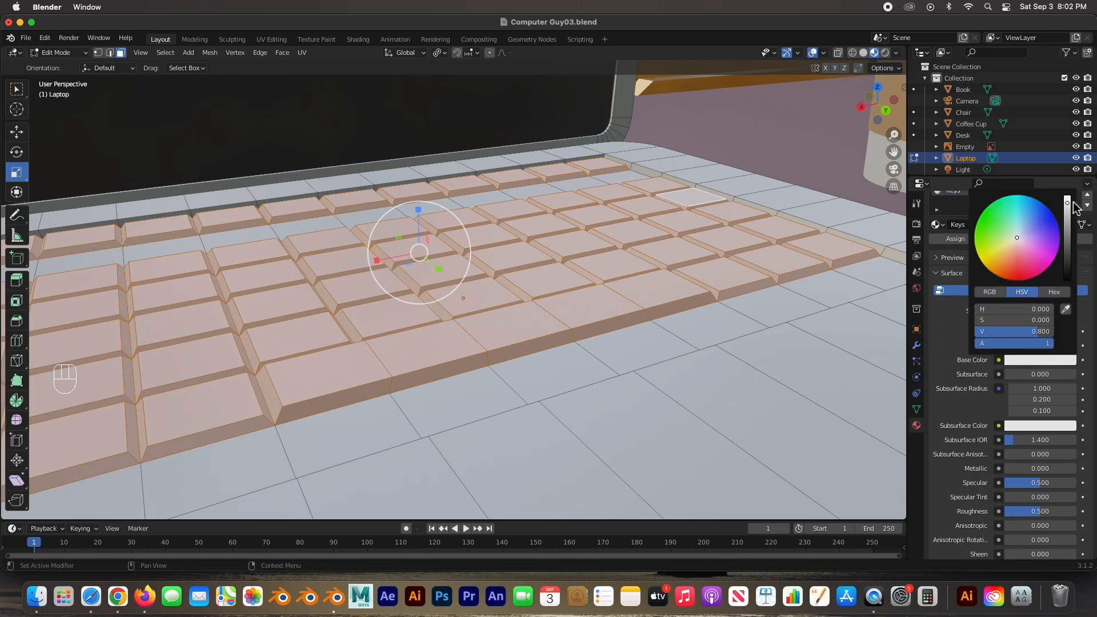
{"action": "left_click_drag", "start_coordinate": [1067, 203], "coordinate": [1067, 273]}
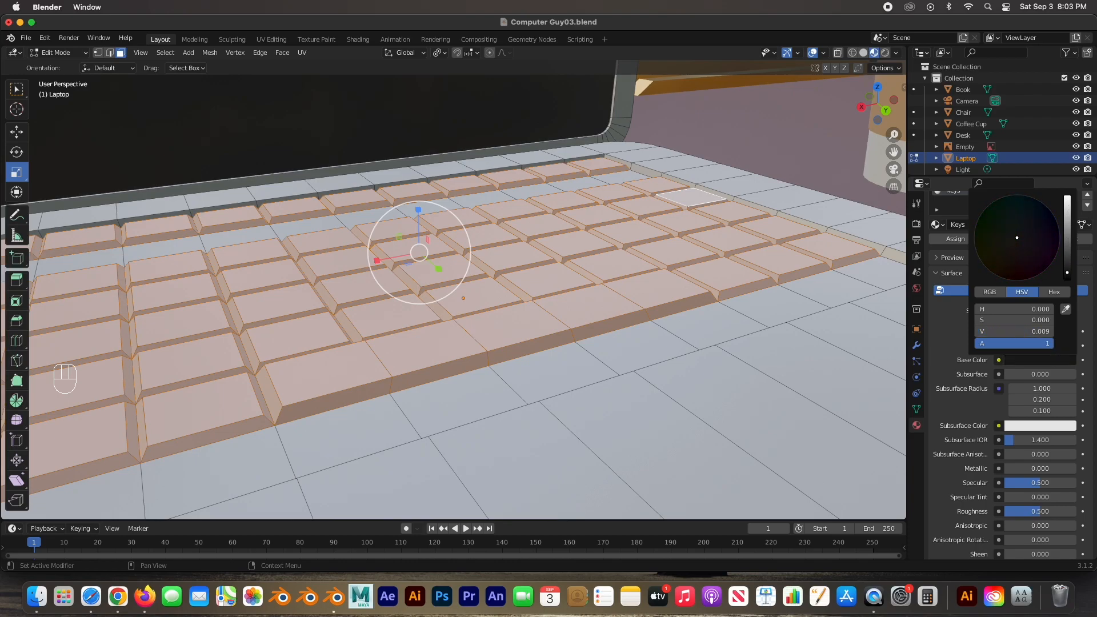
Set the Keys material's roughness to 0.193 and its metallic value to 0.220
{"action": "scroll", "coordinate": [954, 434], "scroll_direction": "down", "scroll_amount": 4}
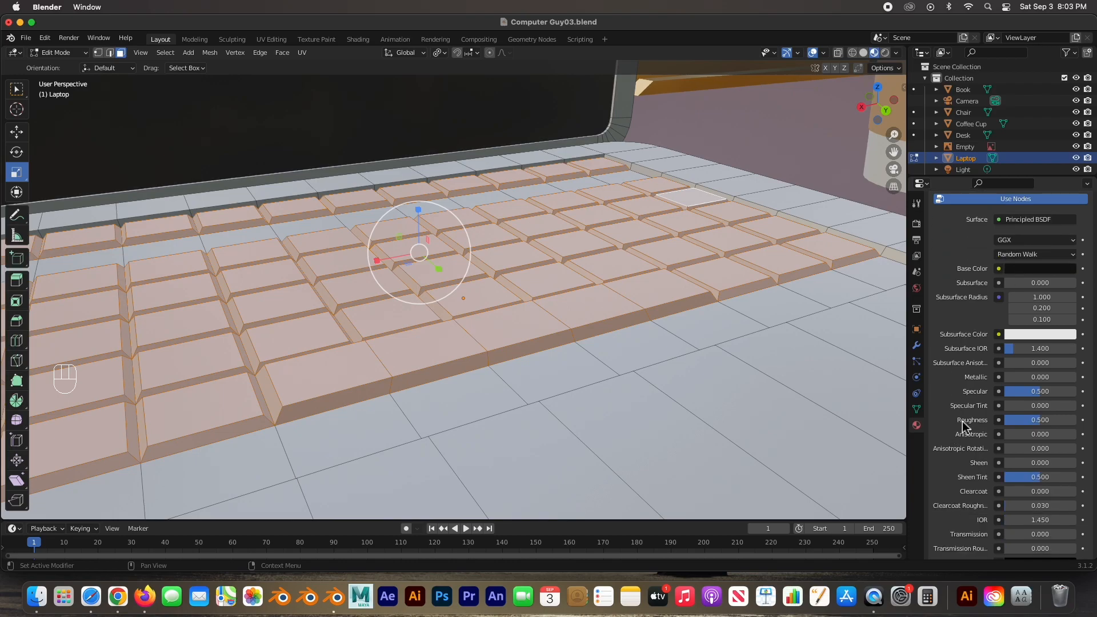
{"action": "scroll", "coordinate": [965, 431], "scroll_direction": "up", "scroll_amount": 6}
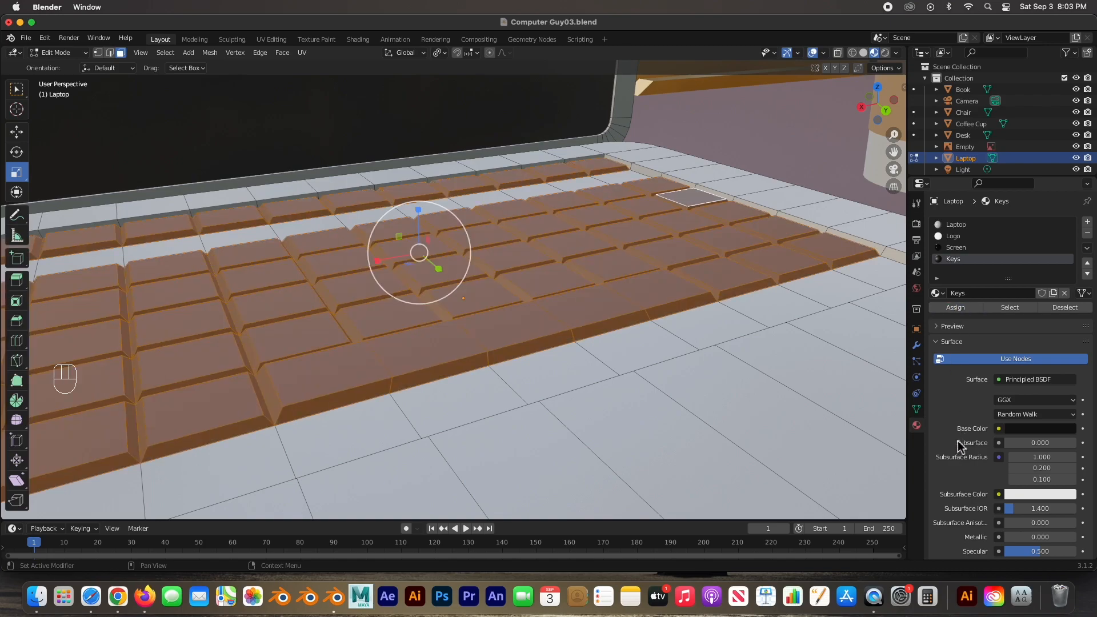
{"action": "scroll", "coordinate": [960, 445], "scroll_direction": "down", "scroll_amount": 10}
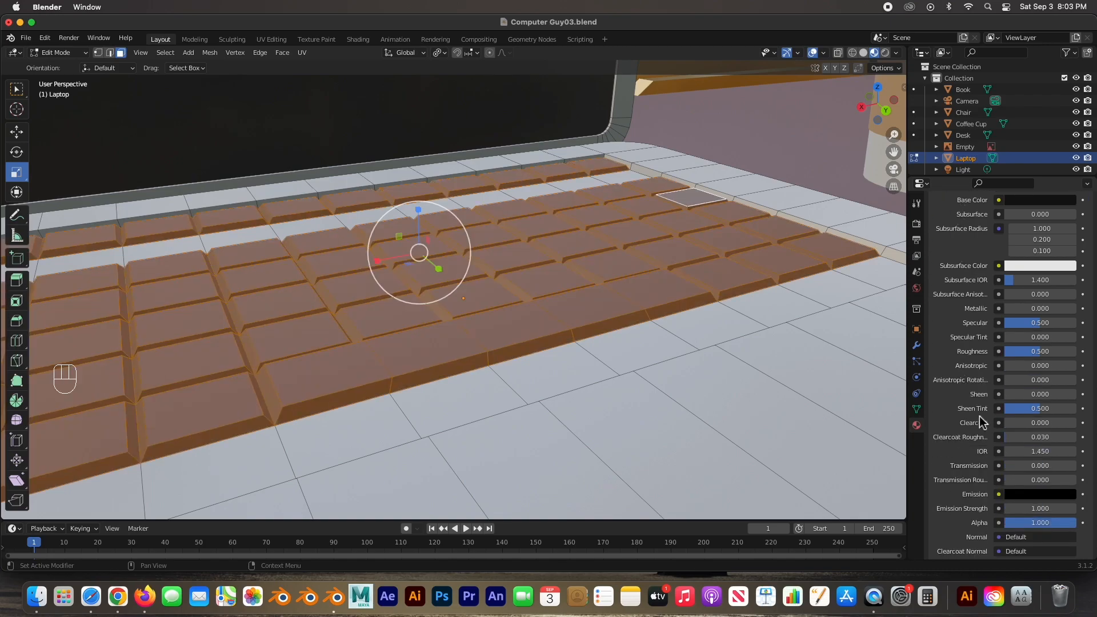
{"action": "mouse_move", "coordinate": [1040, 351]}
{"action": "left_mouse_down"}
{"action": "mouse_move", "coordinate": [1007, 351]}
{"action": "mouse_move", "coordinate": [1018, 351]}
{"action": "left_mouse_up"}
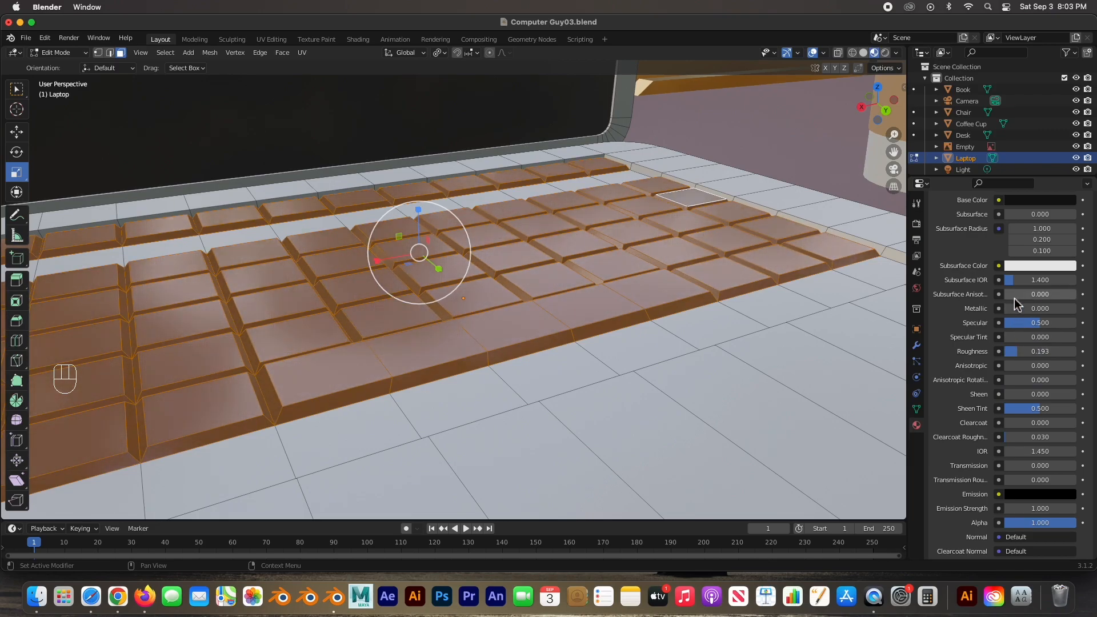
{"action": "left_click_drag", "start_coordinate": [1013, 310], "coordinate": [1014, 310]}
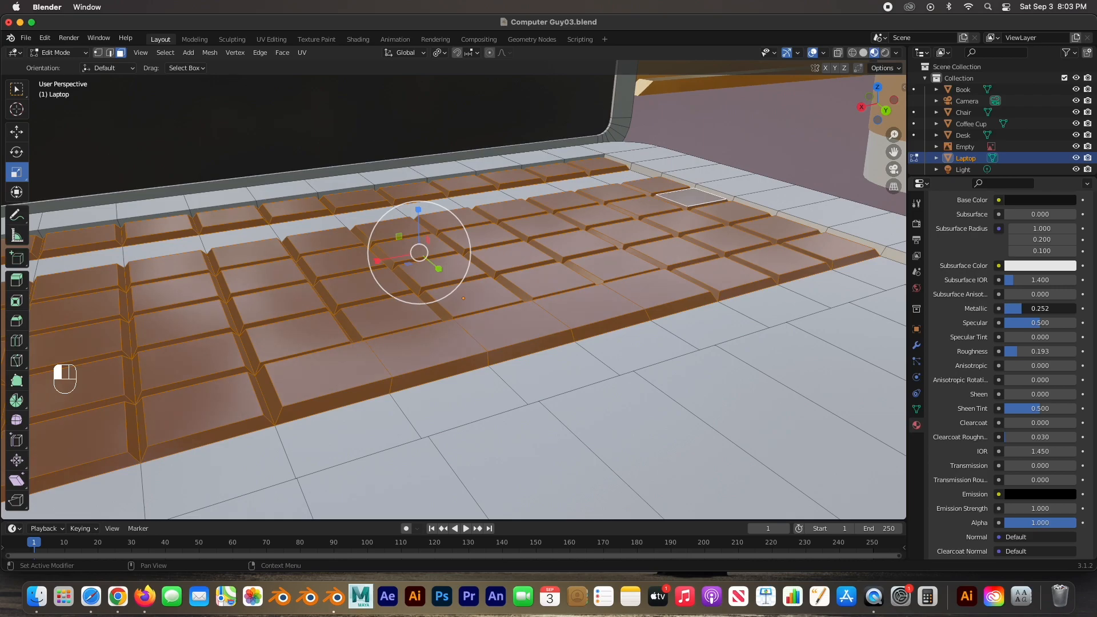
{"action": "left_click_drag", "start_coordinate": [1014, 310], "coordinate": [1009, 310]}
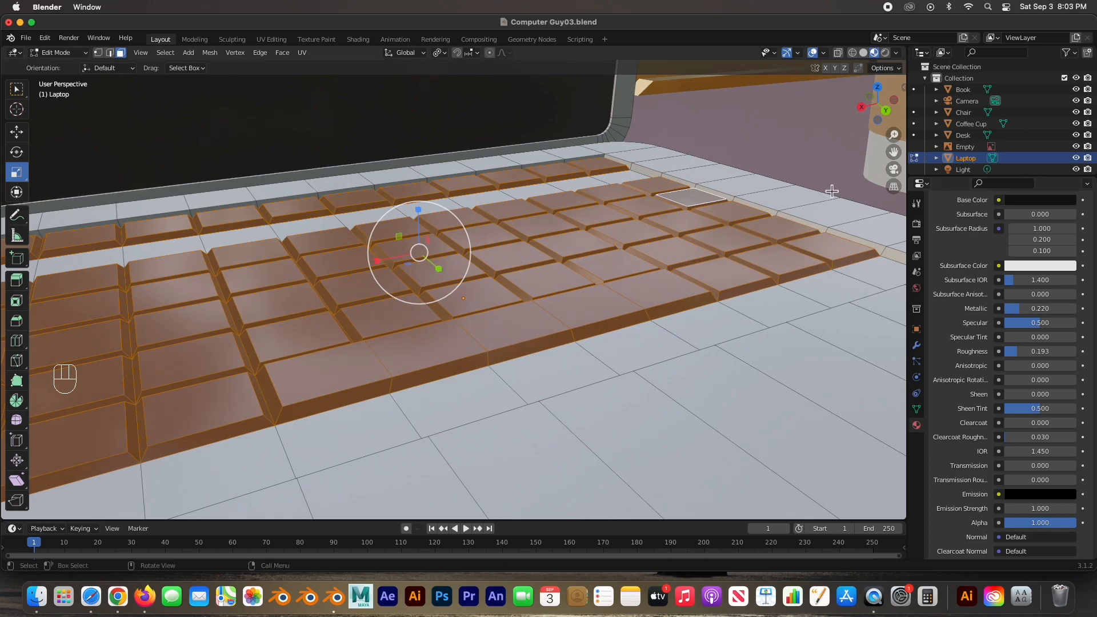
Finish editing the laptop, switch to editing the chair's mesh and deselect all of its faces
{"action": "scroll", "coordinate": [543, 277], "scroll_direction": "down", "scroll_amount": 5}
{"action": "middle_click_drag", "start_coordinate": [543, 277], "coordinate": [438, 306]}
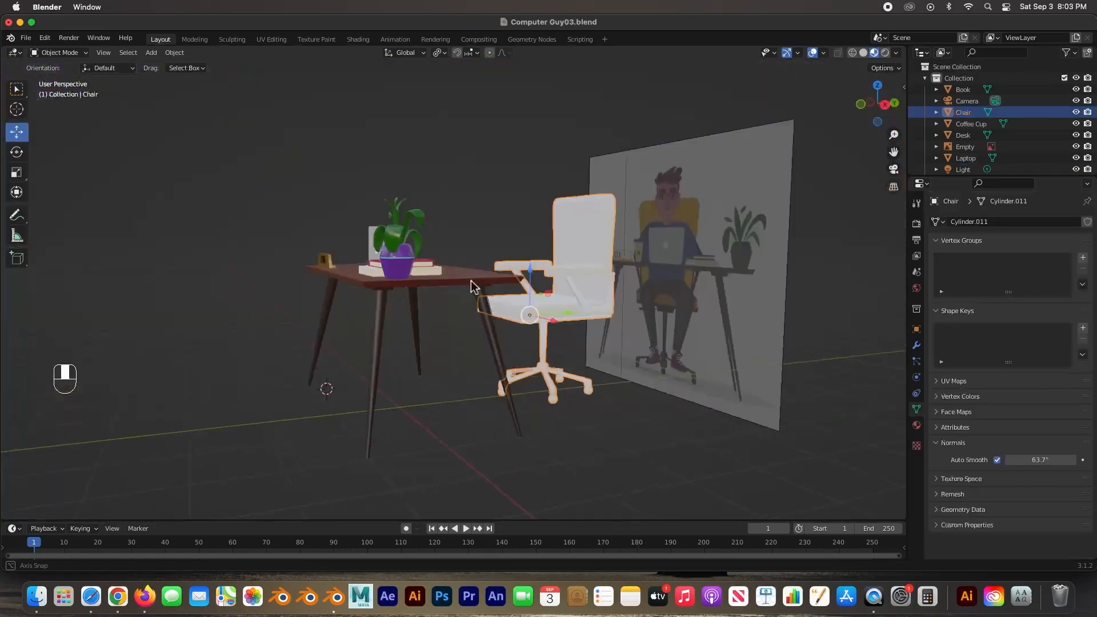
{"action": "middle_click_drag", "start_coordinate": [472, 286], "coordinate": [446, 297]}
{"action": "scroll", "coordinate": [710, 337], "scroll_direction": "up", "scroll_amount": 3}
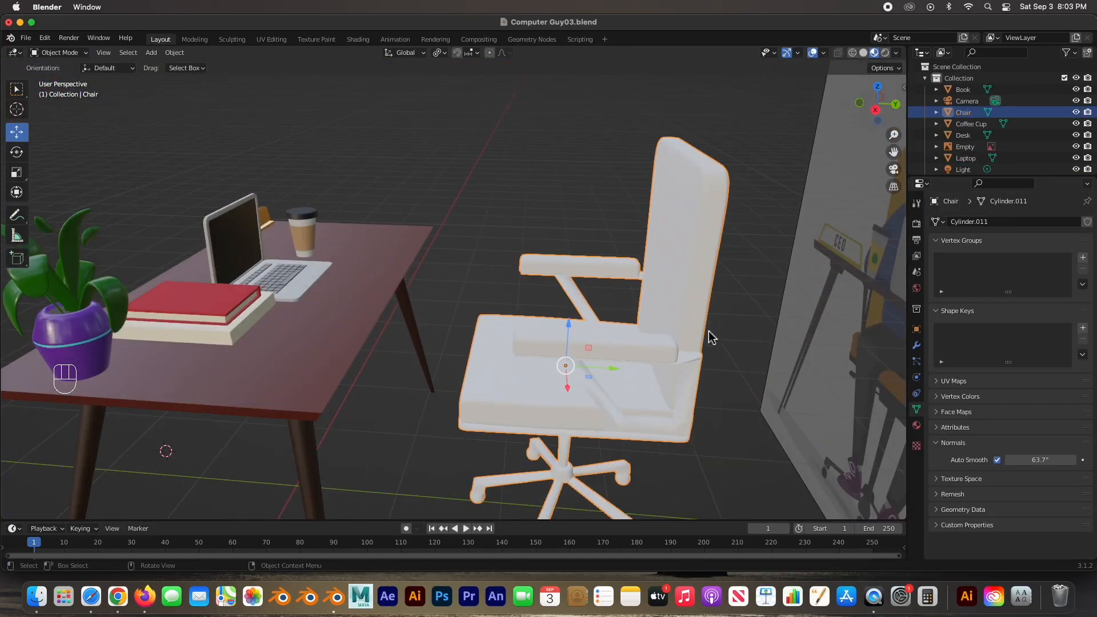
{"action": "middle_click_drag", "start_coordinate": [566, 367], "coordinate": [583, 318]}
{"action": "middle_click_drag", "start_coordinate": [693, 342], "coordinate": [326, 340], "text": "shift"}
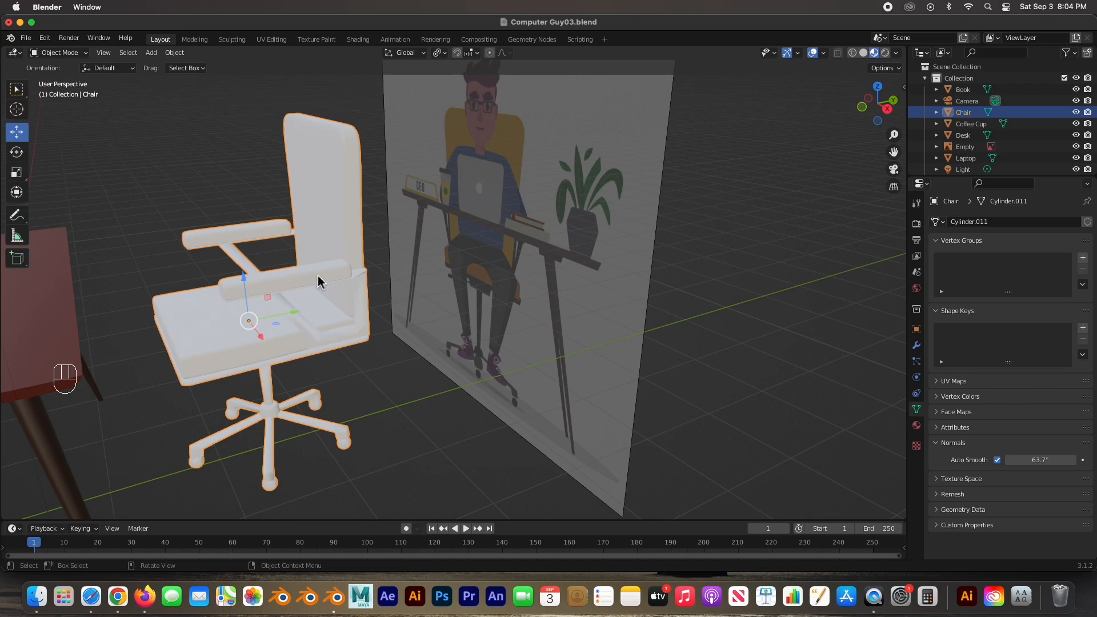
{"action": "key", "text": "Tab"}
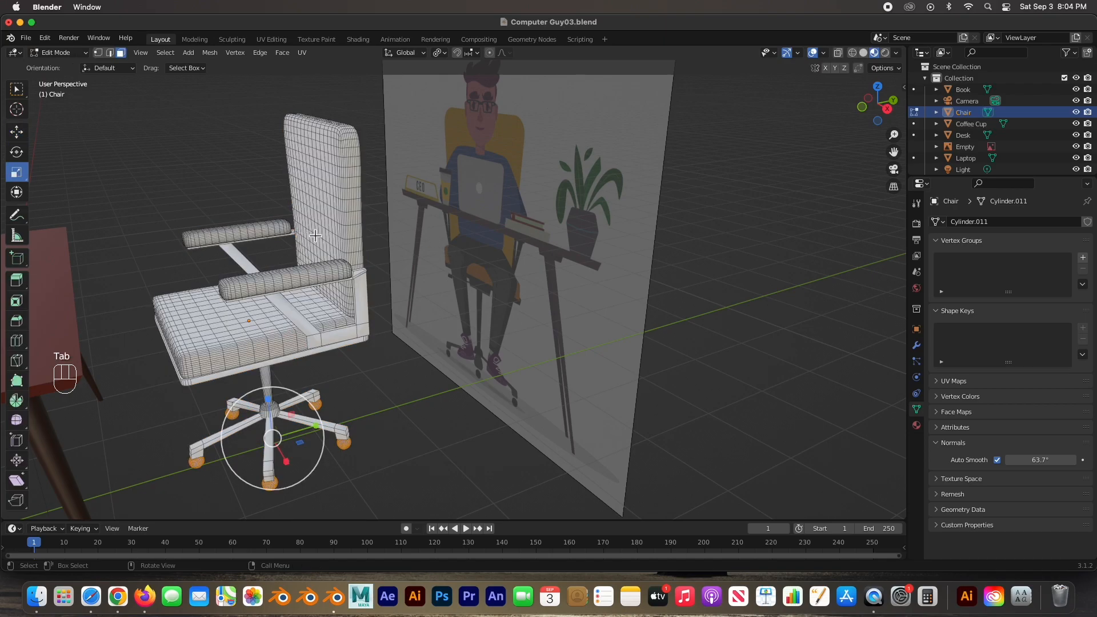
{"action": "left_click", "coordinate": [382, 401]}
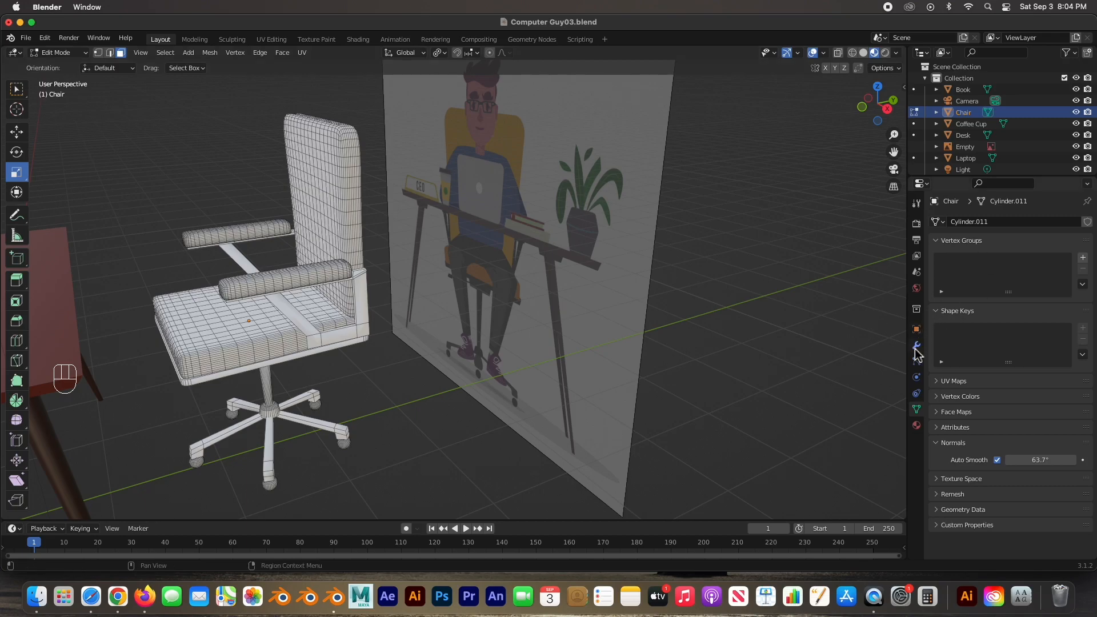
Create the chair's first material and name it Chair
{"action": "left_click", "coordinate": [916, 426]}
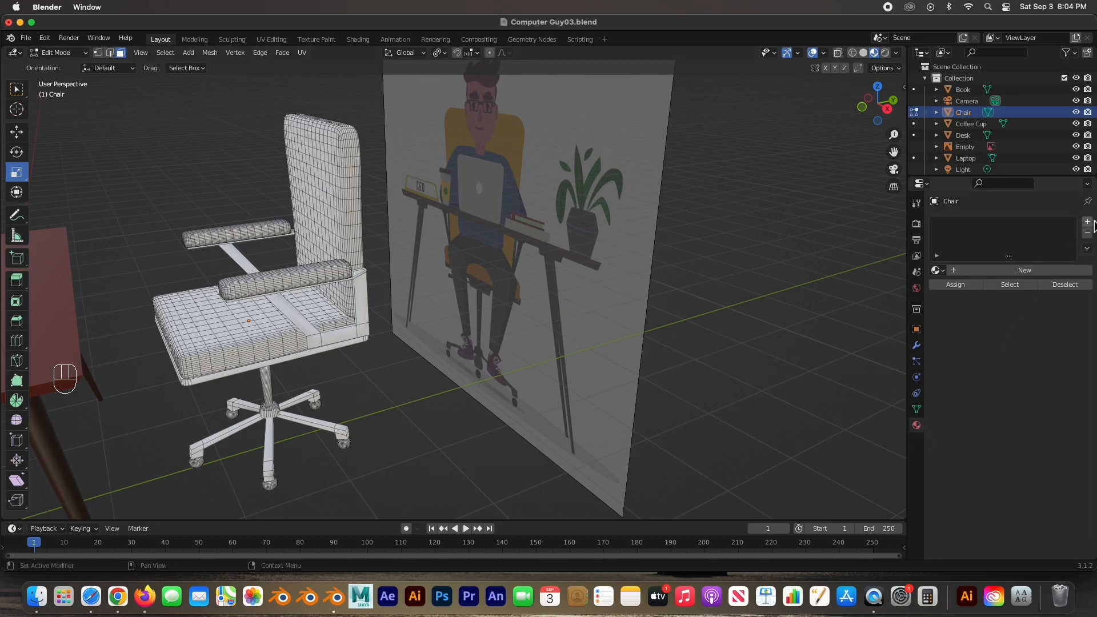
{"action": "left_click", "coordinate": [1088, 223]}
{"action": "left_click", "coordinate": [995, 272]}
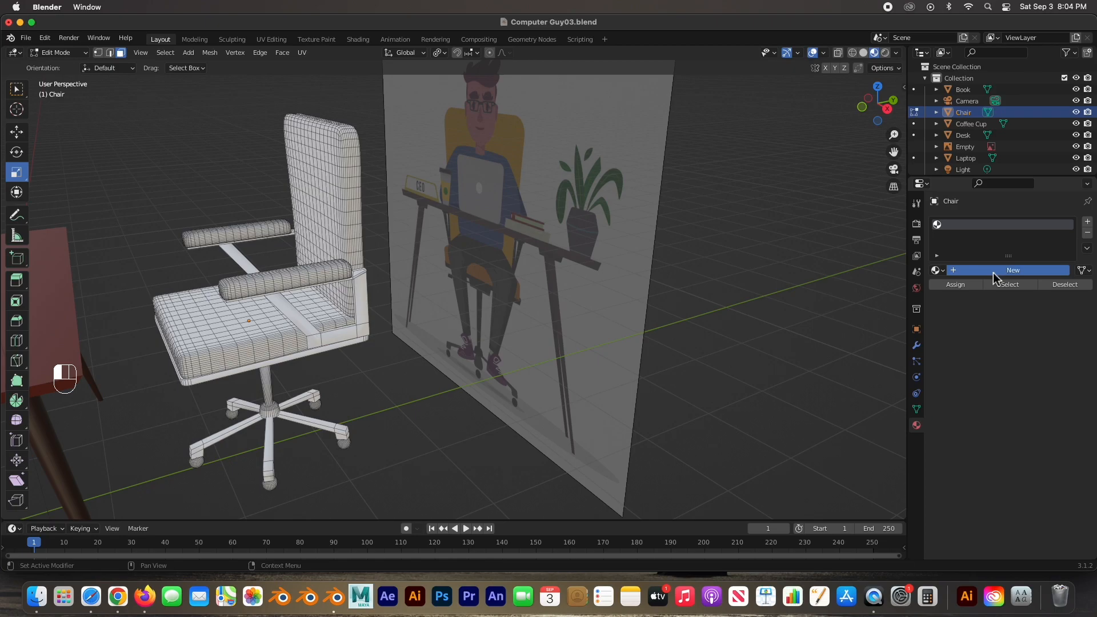
{"action": "double_click", "coordinate": [958, 224]}
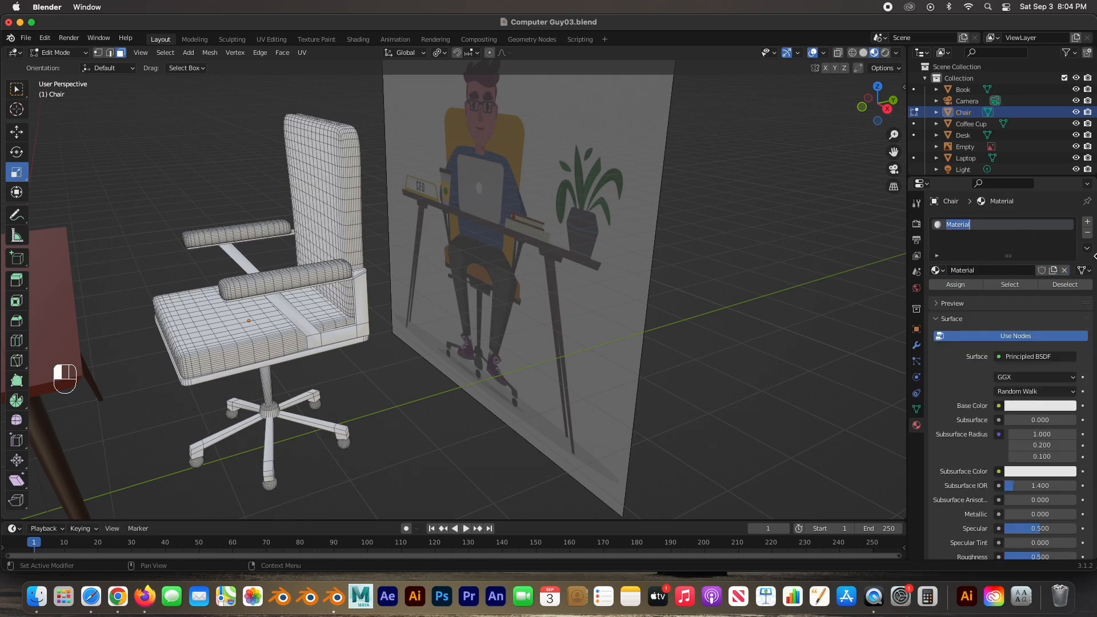
{"action": "type", "text": "Chair"}
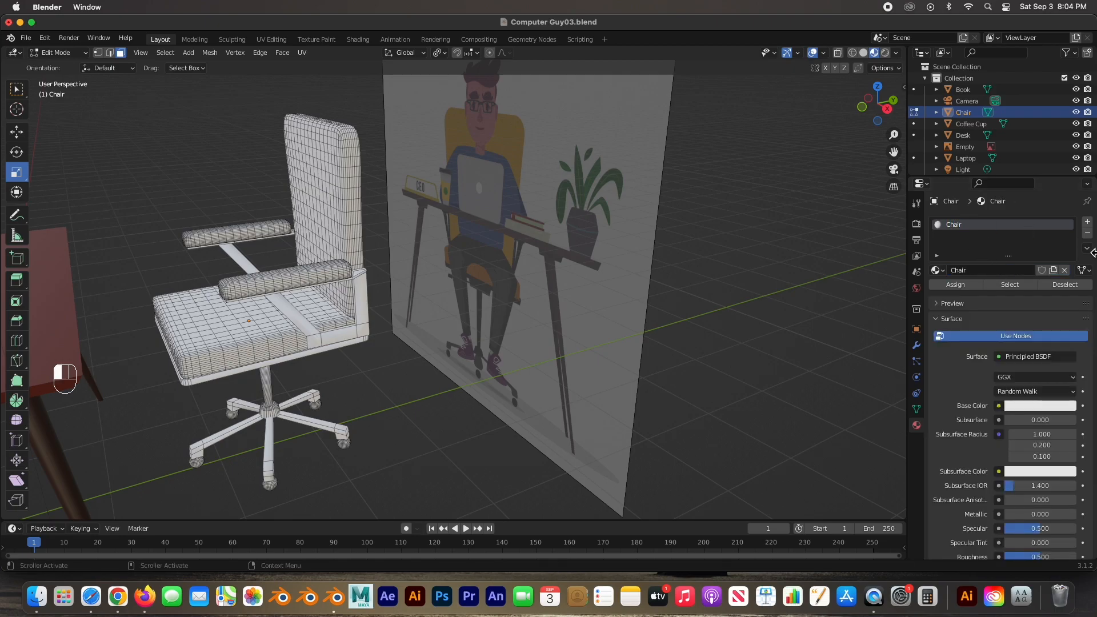
Set the Chair material's base colour to a saturated orange-yellow
{"action": "left_click", "coordinate": [1026, 406]}
{"action": "left_click", "coordinate": [986, 314]}
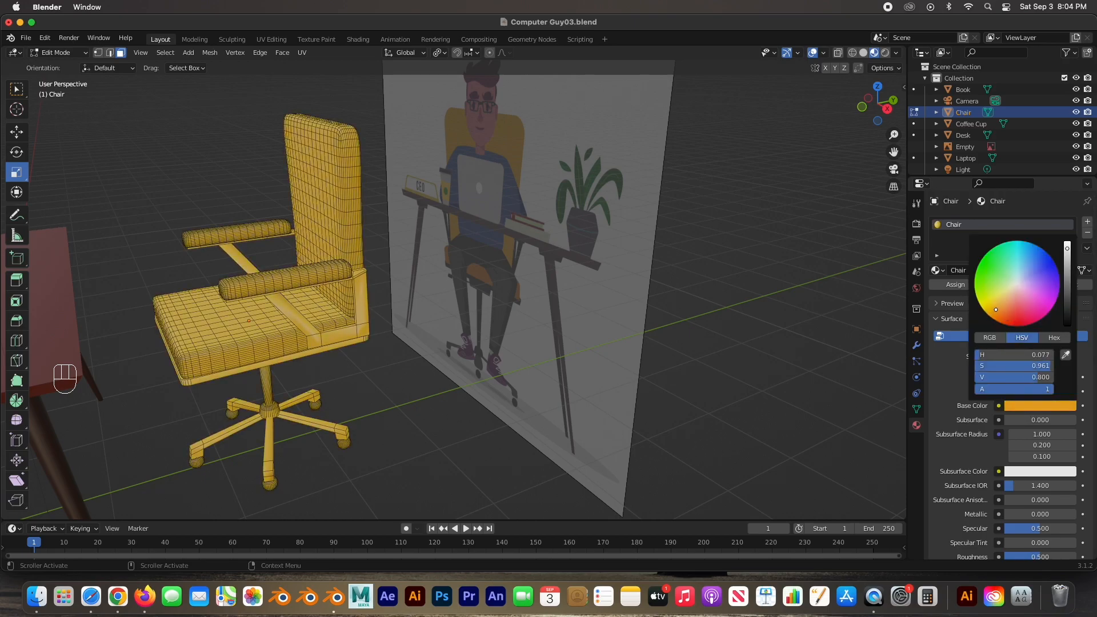
{"action": "left_click_drag", "start_coordinate": [997, 309], "coordinate": [997, 314]}
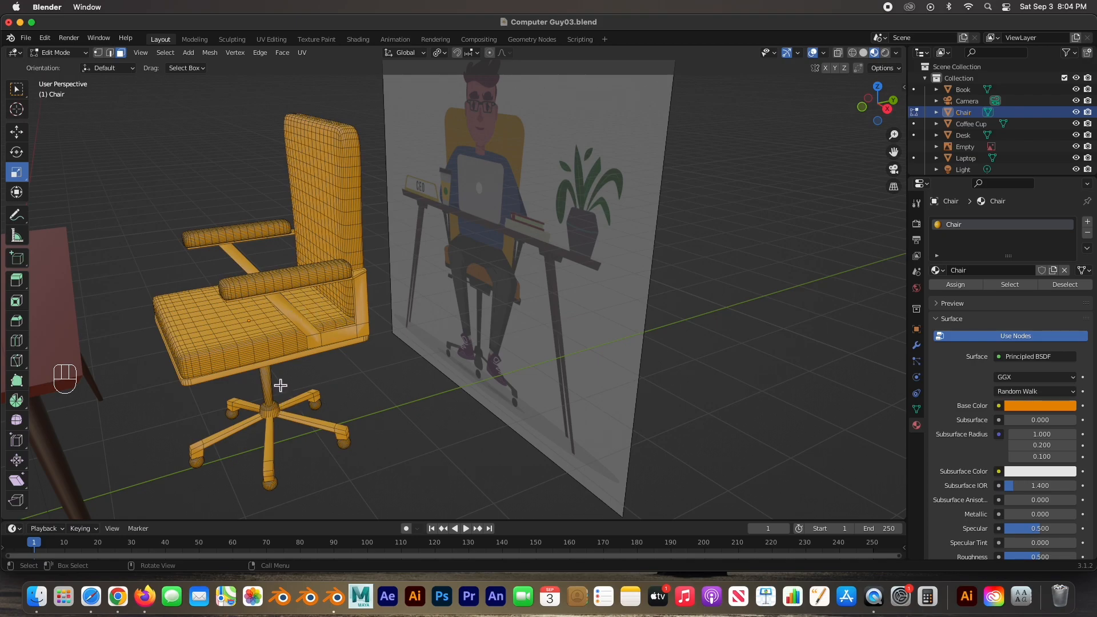
Select all the linked parts of the chair's frame: armrest supports, back bracket, seat underside, central post, base legs and casters
{"action": "key", "text": "l"}
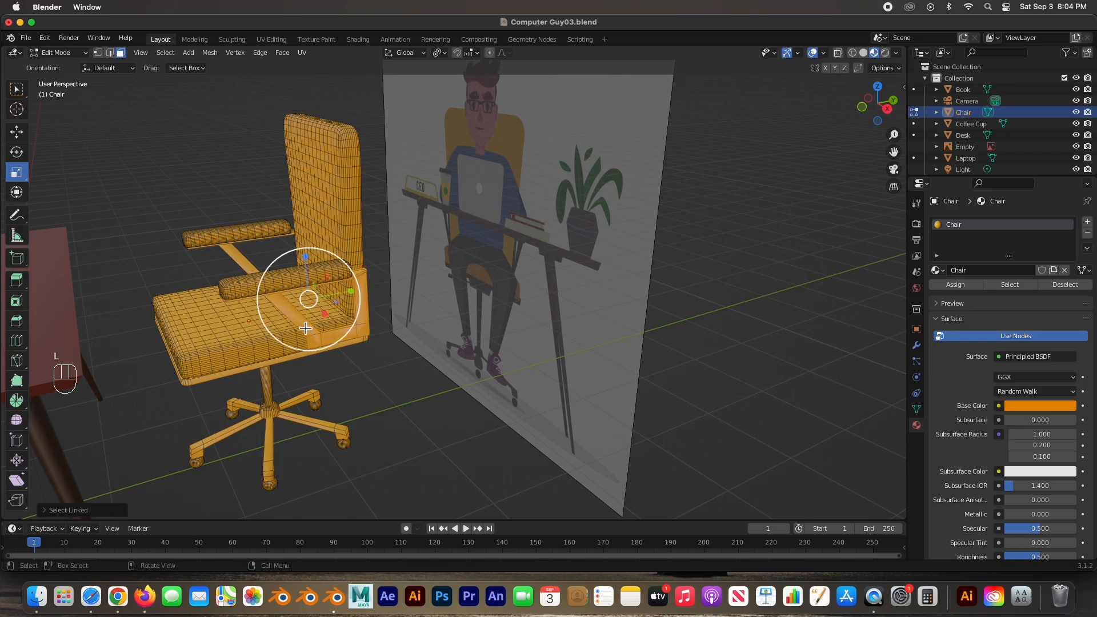
{"action": "key", "text": "l"}
{"action": "key", "text": "l"}
{"action": "key", "text": "l"}
{"action": "key", "text": "l"}
{"action": "key", "text": "l"}
{"action": "key", "text": "l"}
{"action": "key", "text": "l"}
{"action": "key", "text": "l"}
{"action": "key", "text": "l"}
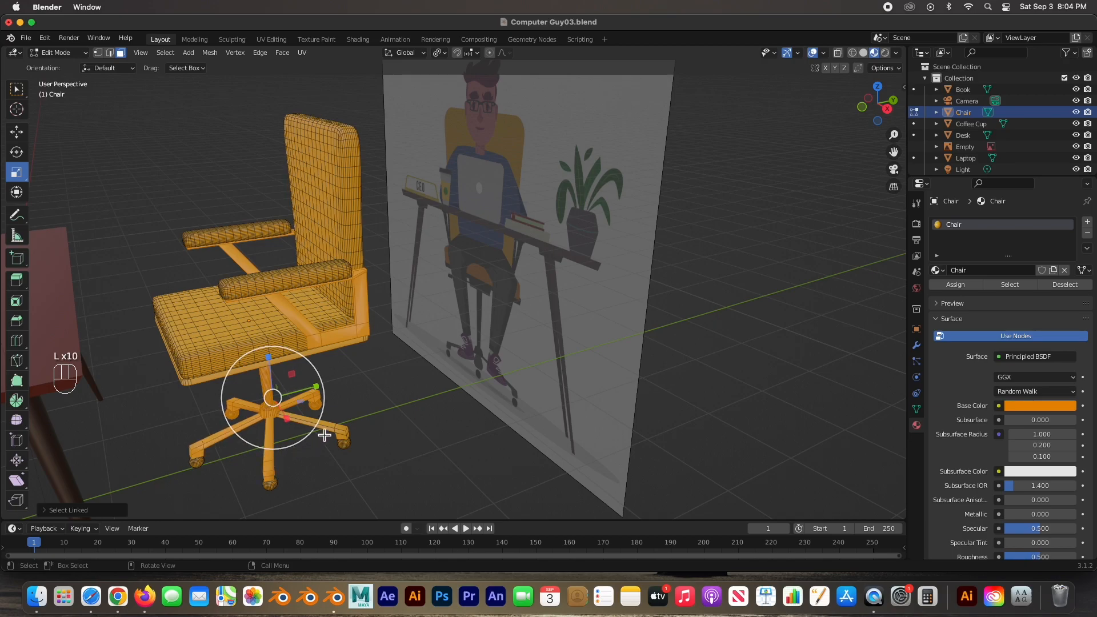
{"action": "key", "text": "l"}
{"action": "key", "text": "l"}
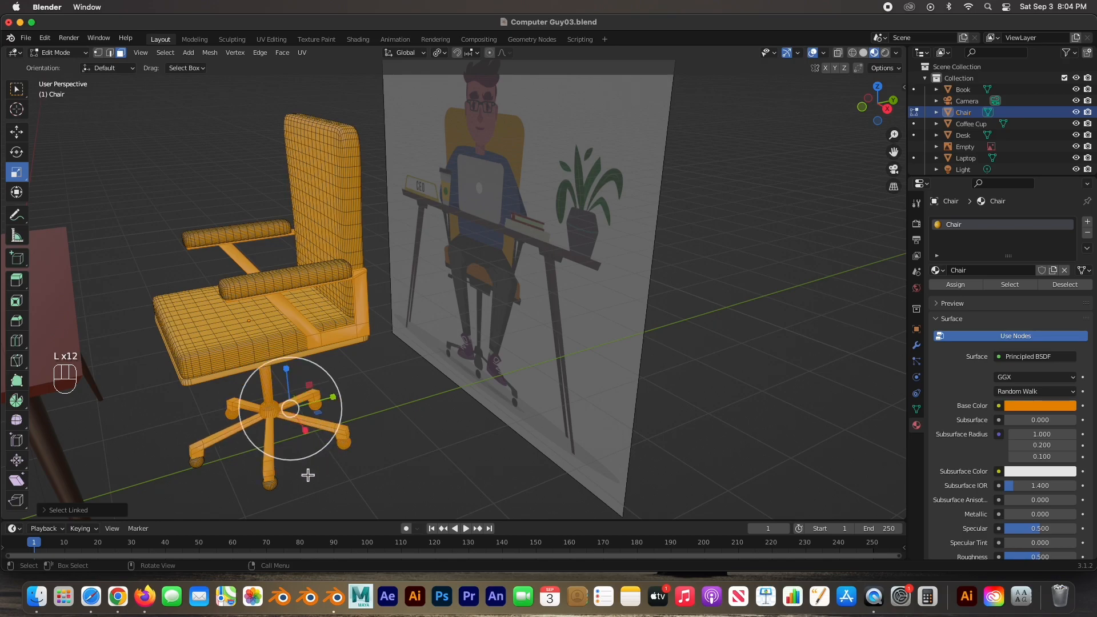
{"action": "key", "text": "l"}
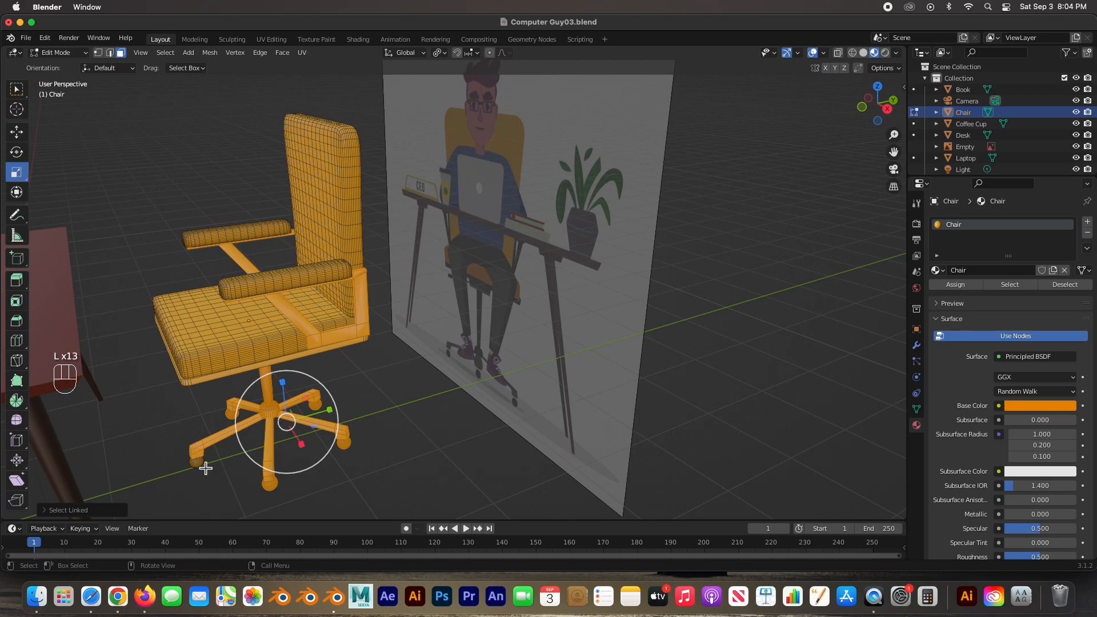
{"action": "key", "text": "l"}
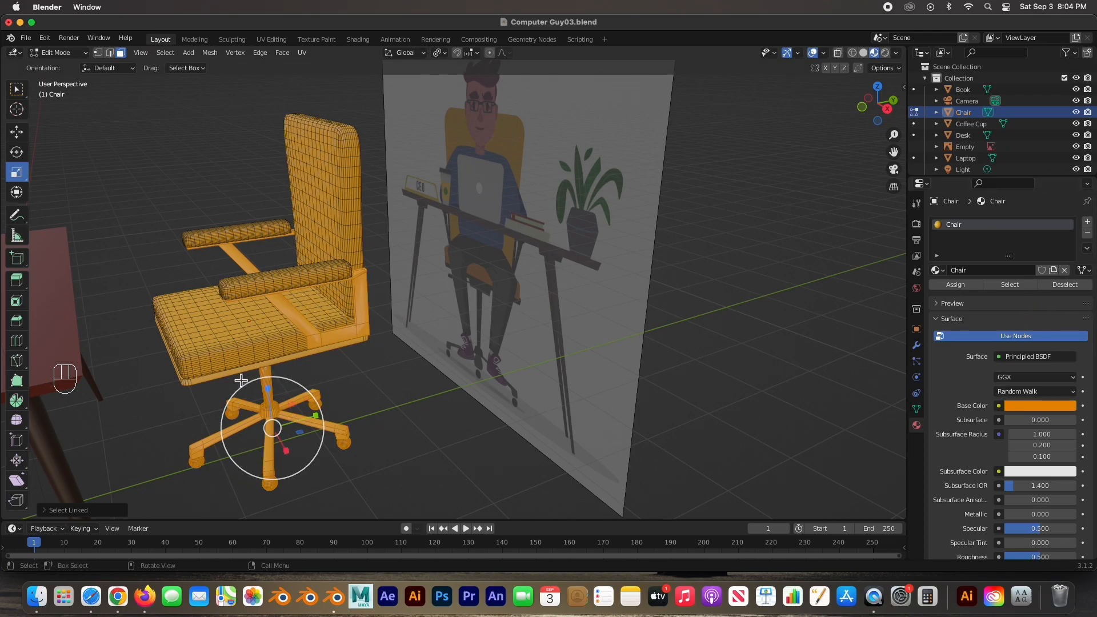
{"action": "key", "text": "l"}
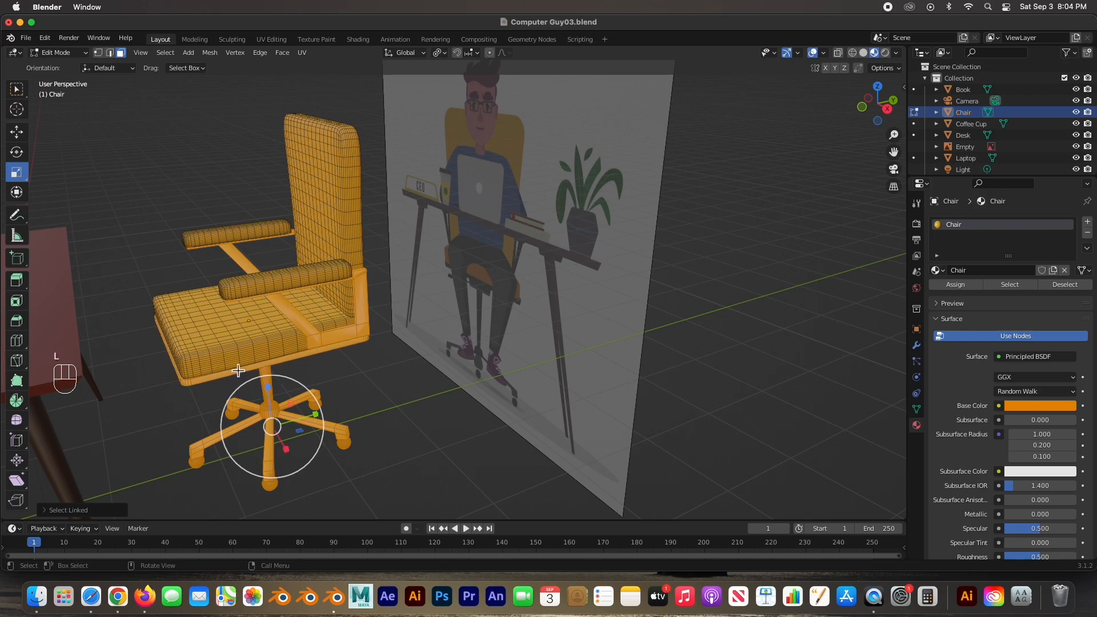
Add a second material to the chair and name it Chair Plastic
{"action": "left_click", "coordinate": [1088, 223]}
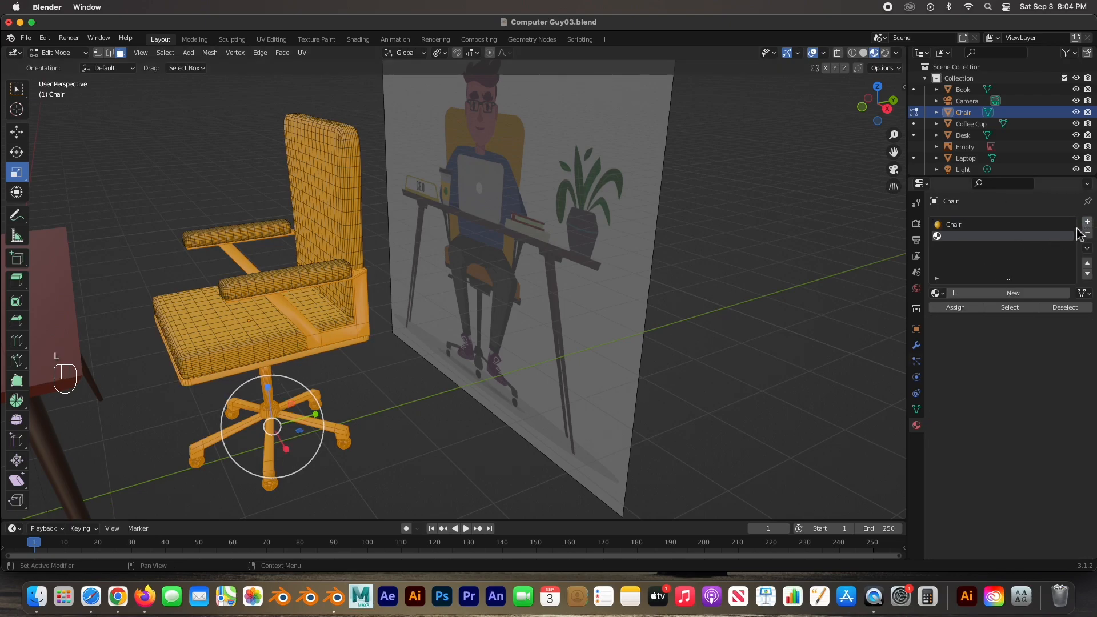
{"action": "left_click", "coordinate": [972, 292]}
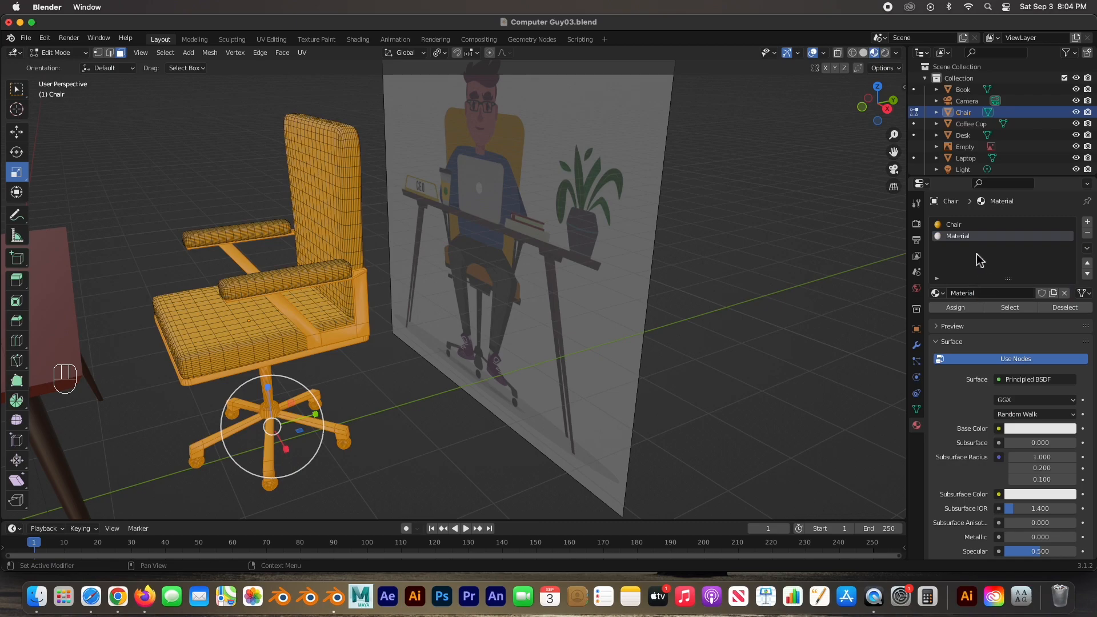
{"action": "double_click", "coordinate": [997, 236]}
{"action": "type", "text": "Chair Plastic"}
Set the Chair Plastic base colour to black and assign the material to the selected frame parts
{"action": "left_click", "coordinate": [1040, 428]}
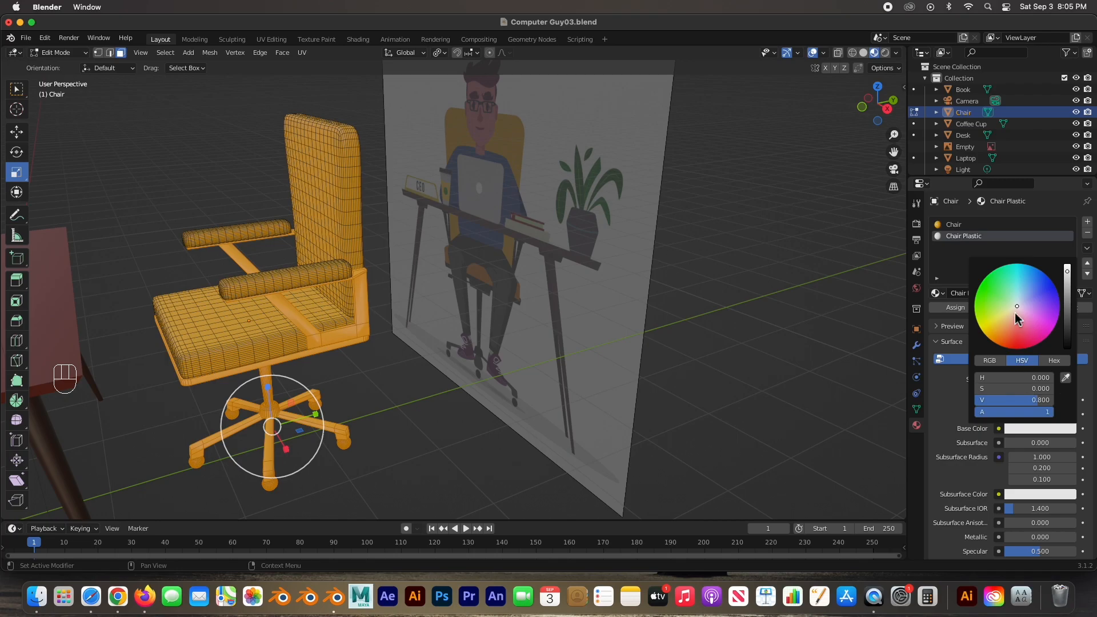
{"action": "left_click_drag", "start_coordinate": [1067, 273], "coordinate": [1066, 350]}
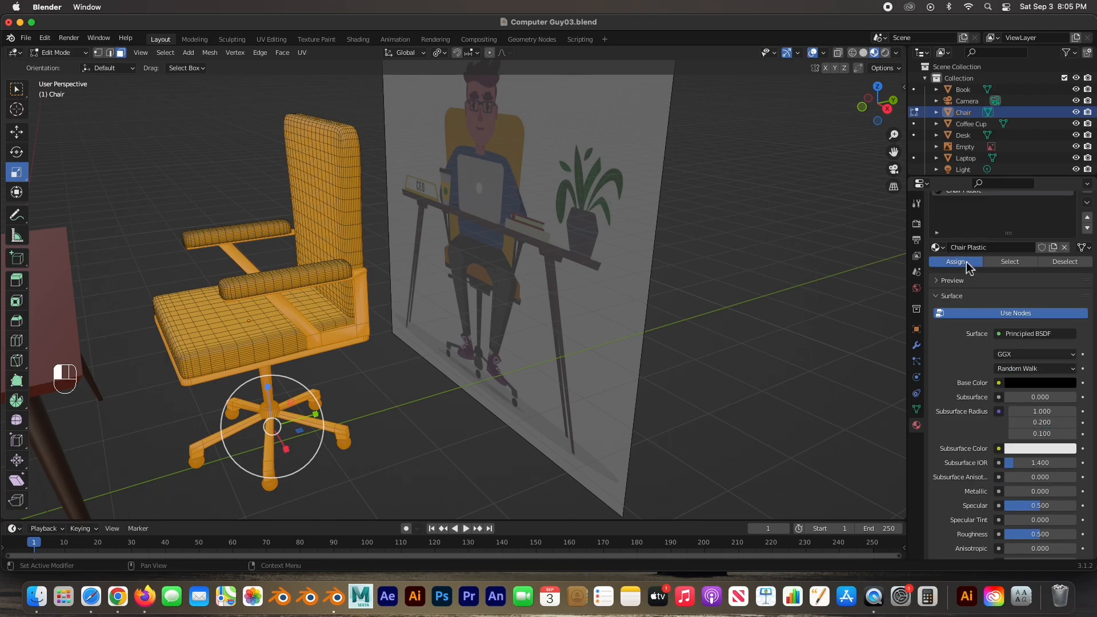
{"action": "scroll", "coordinate": [966, 399], "scroll_direction": "down", "scroll_amount": 5}
Set the Chair Plastic material's roughness to 0.925 and deselect the chair's faces
{"action": "scroll", "coordinate": [965, 400], "scroll_direction": "down", "scroll_amount": 3}
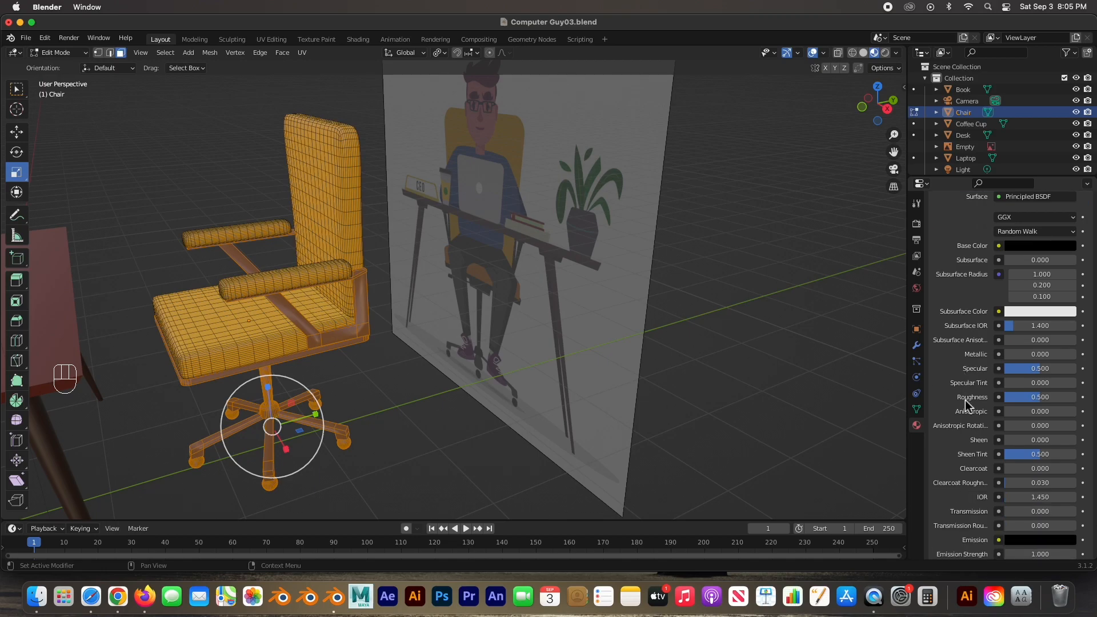
{"action": "scroll", "coordinate": [964, 403], "scroll_direction": "down", "scroll_amount": 1}
{"action": "left_click_drag", "start_coordinate": [1040, 375], "coordinate": [1058, 374]}
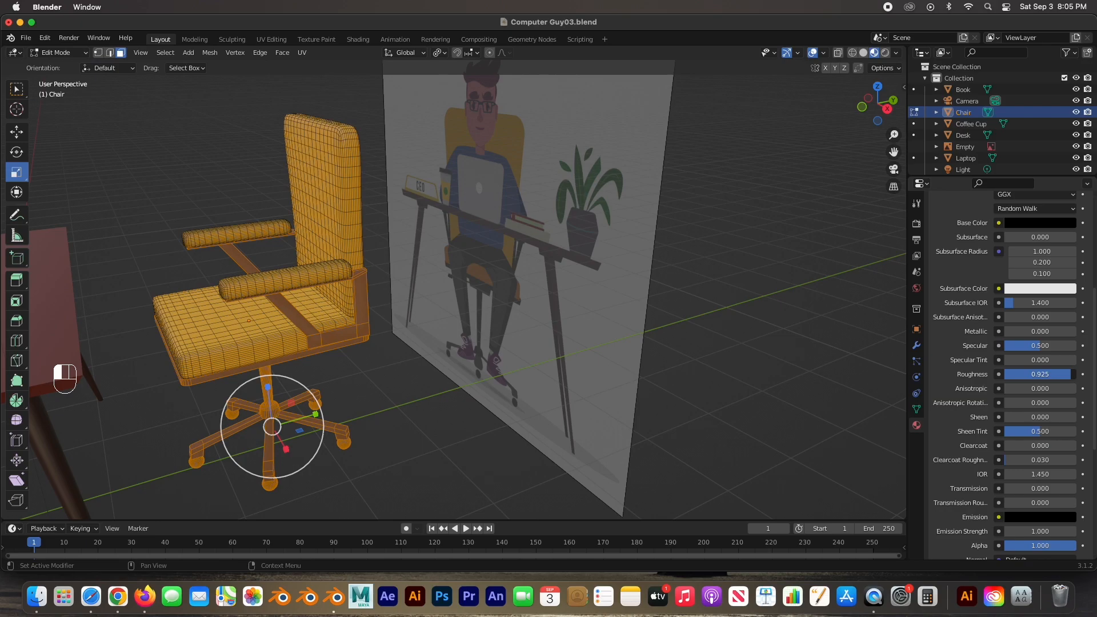
{"action": "left_click", "coordinate": [379, 386]}
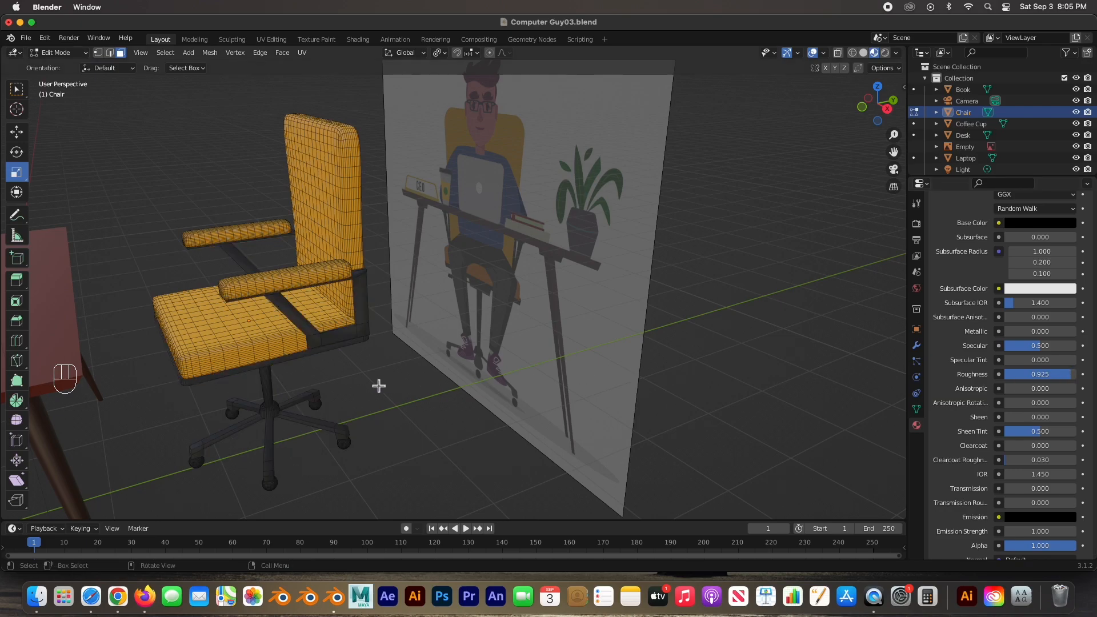
Select the round mount and the lever beneath the seat and assign the Chair Plastic material to them
{"action": "middle_click_drag", "start_coordinate": [302, 364], "coordinate": [418, 328]}
{"action": "scroll", "coordinate": [420, 327], "scroll_direction": "down", "scroll_amount": 2}
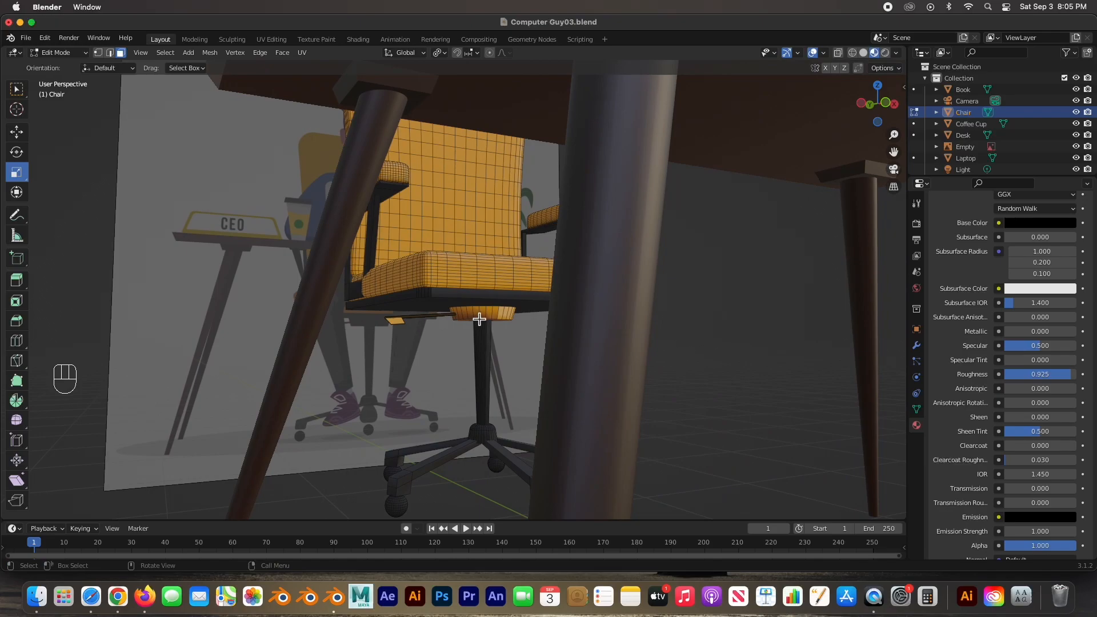
{"action": "key", "text": "l"}
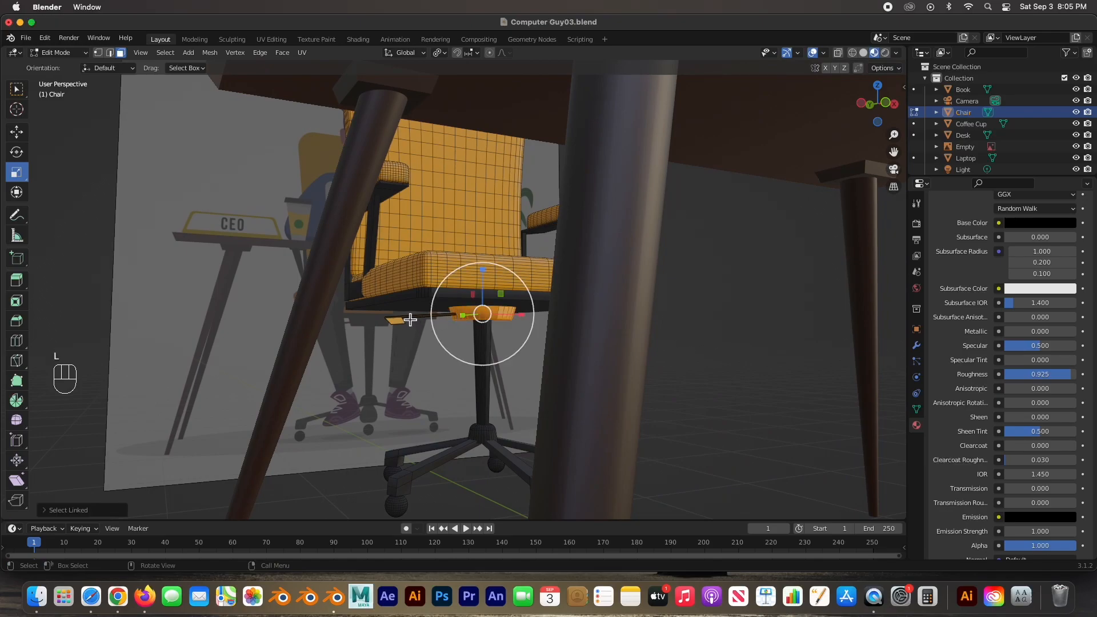
{"action": "key", "text": "l"}
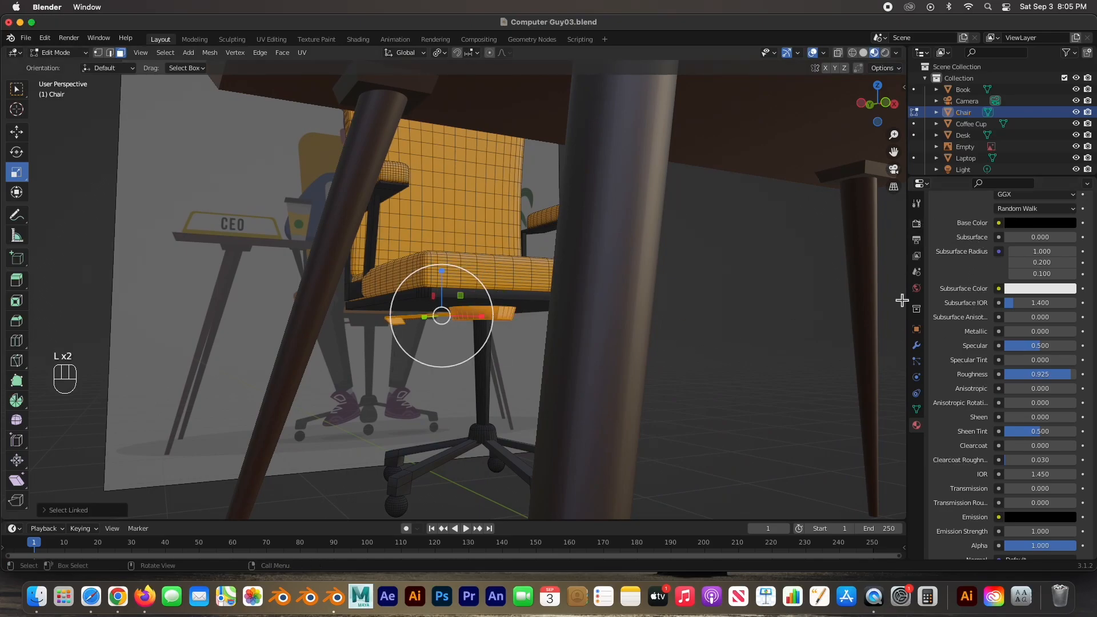
{"action": "scroll", "coordinate": [954, 286], "scroll_direction": "up", "scroll_amount": 6}
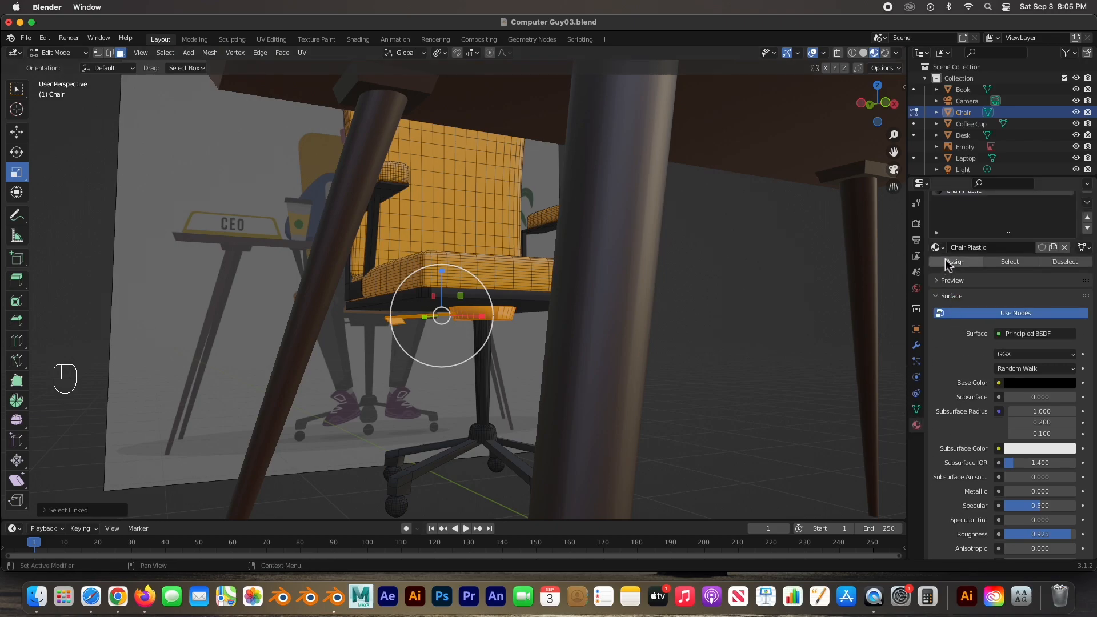
{"action": "left_click", "coordinate": [935, 247]}
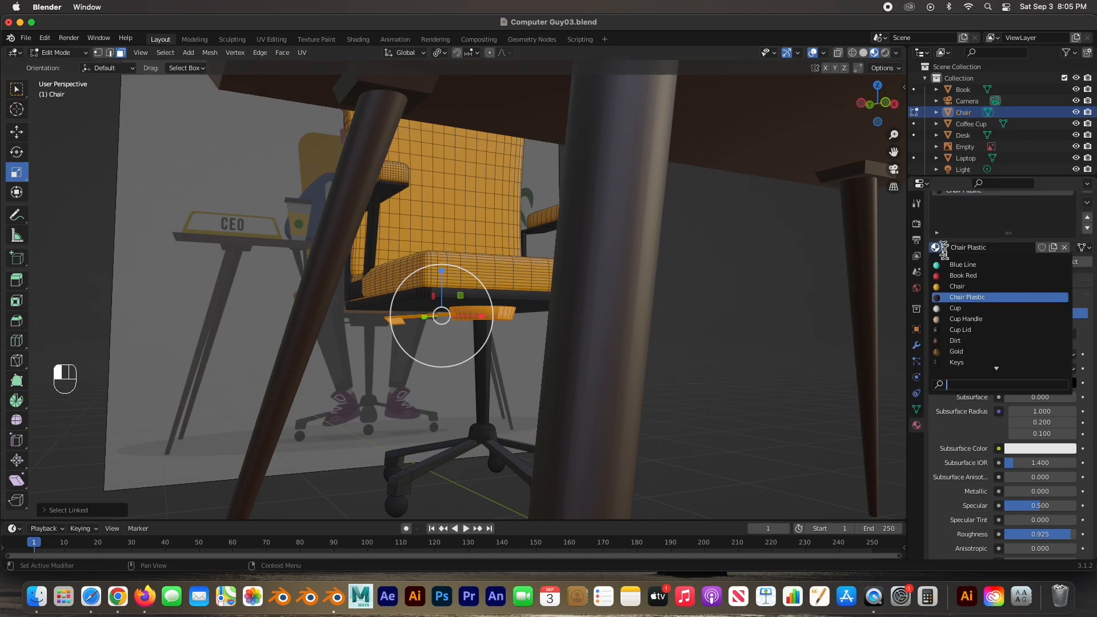
{"action": "left_click", "coordinate": [942, 298]}
{"action": "left_click", "coordinate": [962, 263]}
Finish editing the chair's mesh, deselect the chair and enlarge the scene's object list to show the whole collection
{"action": "middle_click_drag", "start_coordinate": [726, 325], "coordinate": [632, 350]}
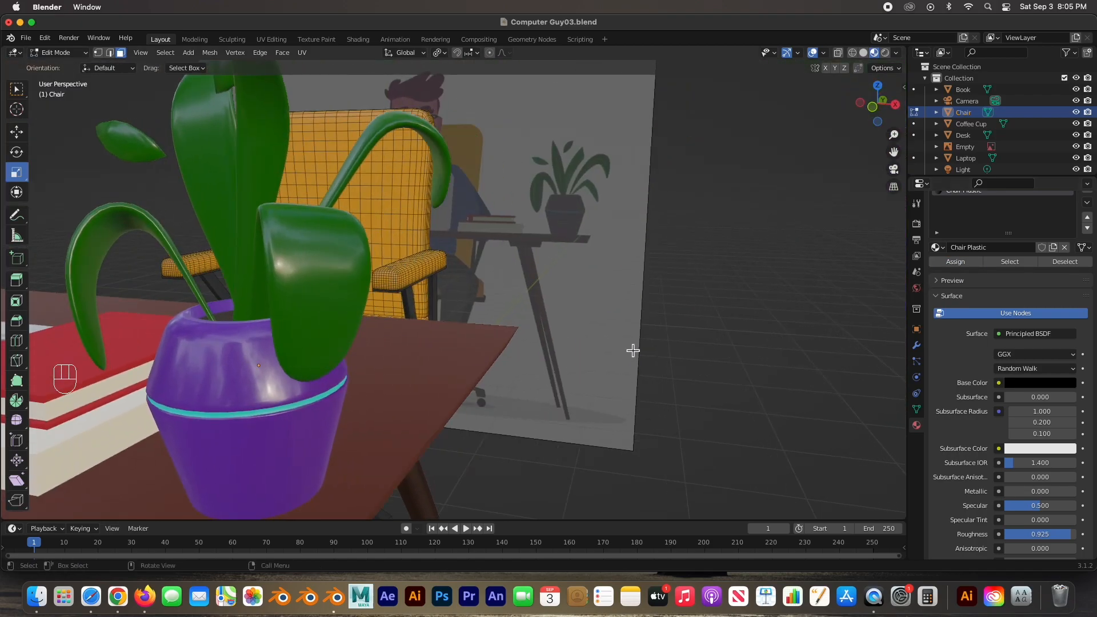
{"action": "key", "text": "Tab"}
{"action": "scroll", "coordinate": [559, 341], "scroll_direction": "down", "scroll_amount": 6}
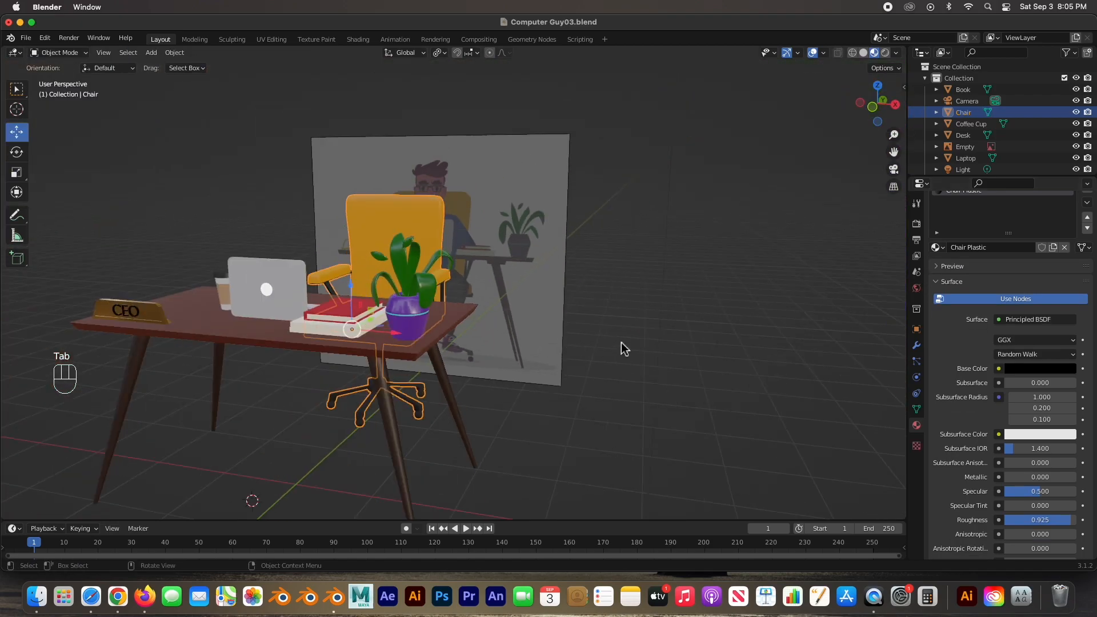
{"action": "middle_click_drag", "start_coordinate": [431, 314], "coordinate": [537, 324]}
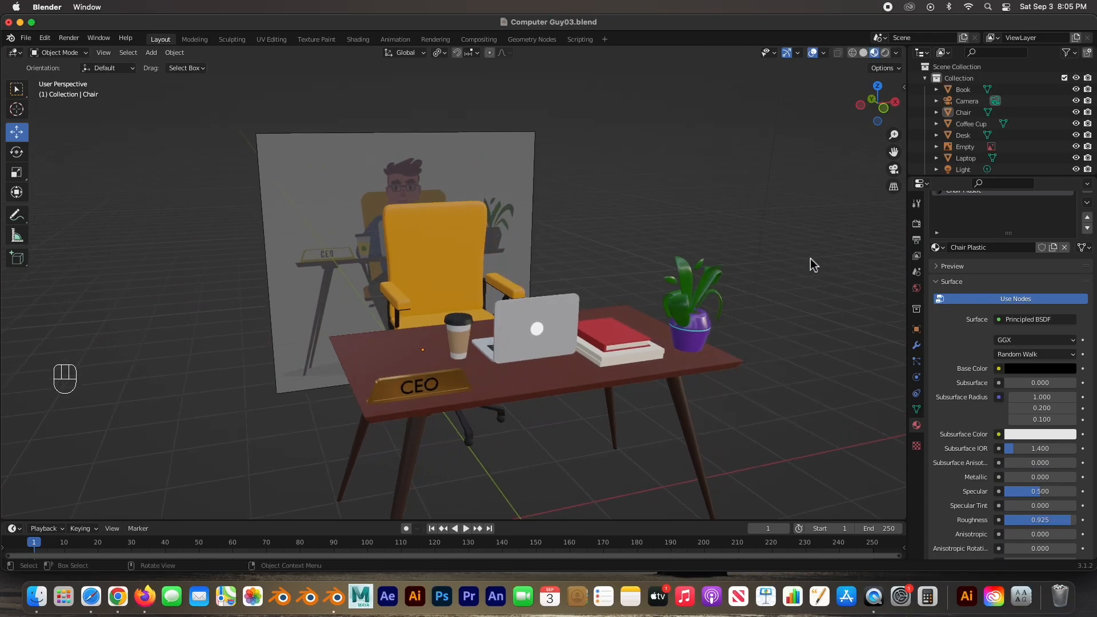
{"action": "left_click_drag", "start_coordinate": [978, 179], "coordinate": [971, 345]}
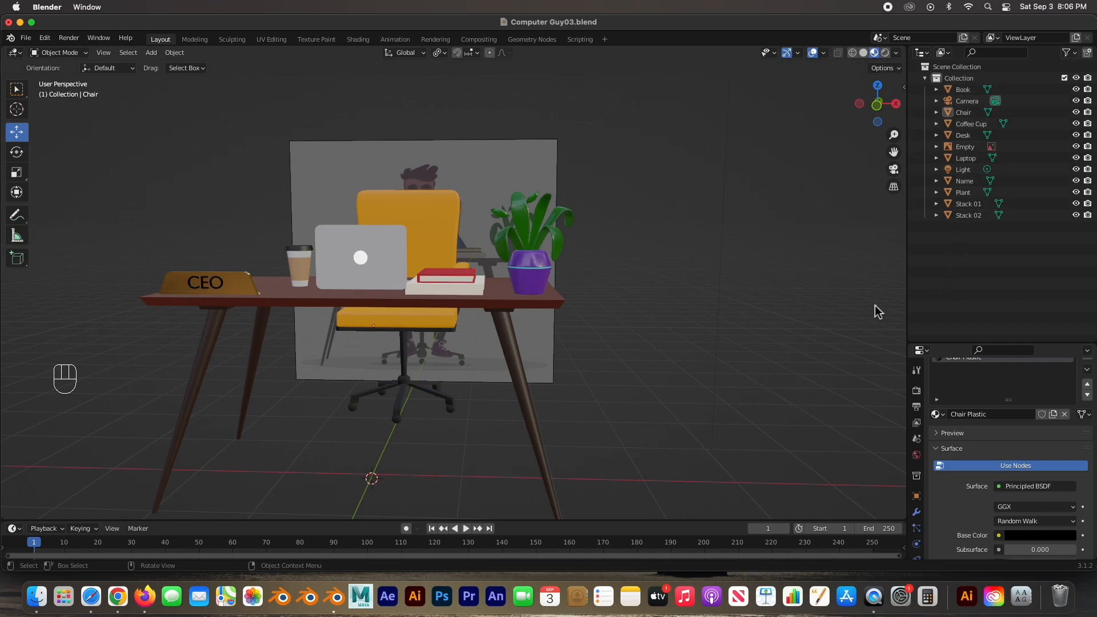
{"action": "middle_click_drag", "start_coordinate": [667, 346], "coordinate": [588, 355]}
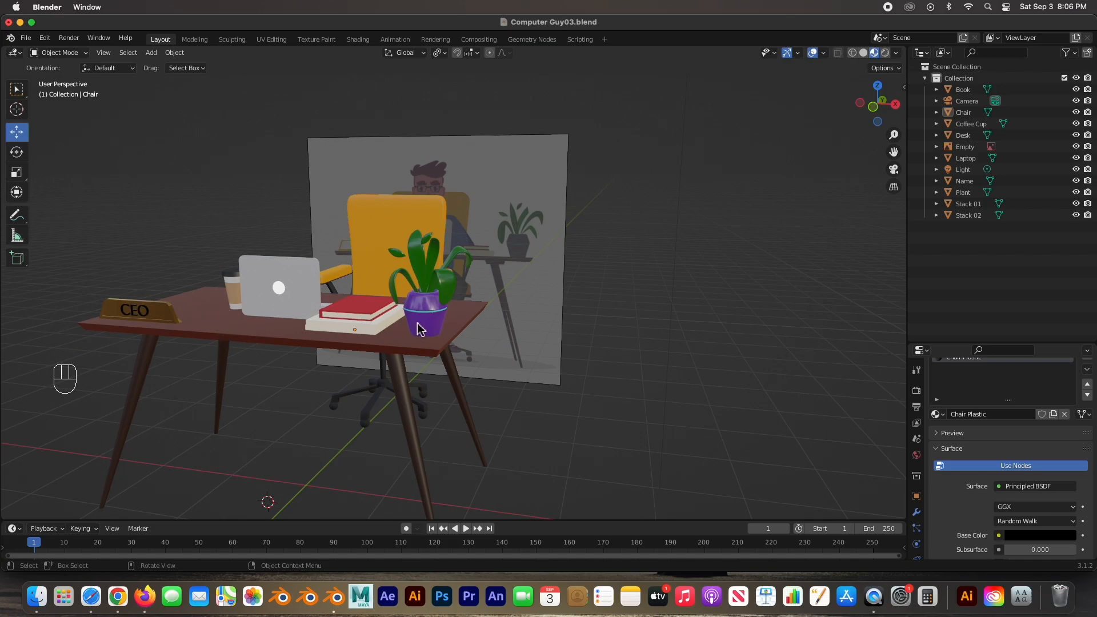
{"action": "scroll", "coordinate": [986, 448], "scroll_direction": "down", "scroll_amount": 8}
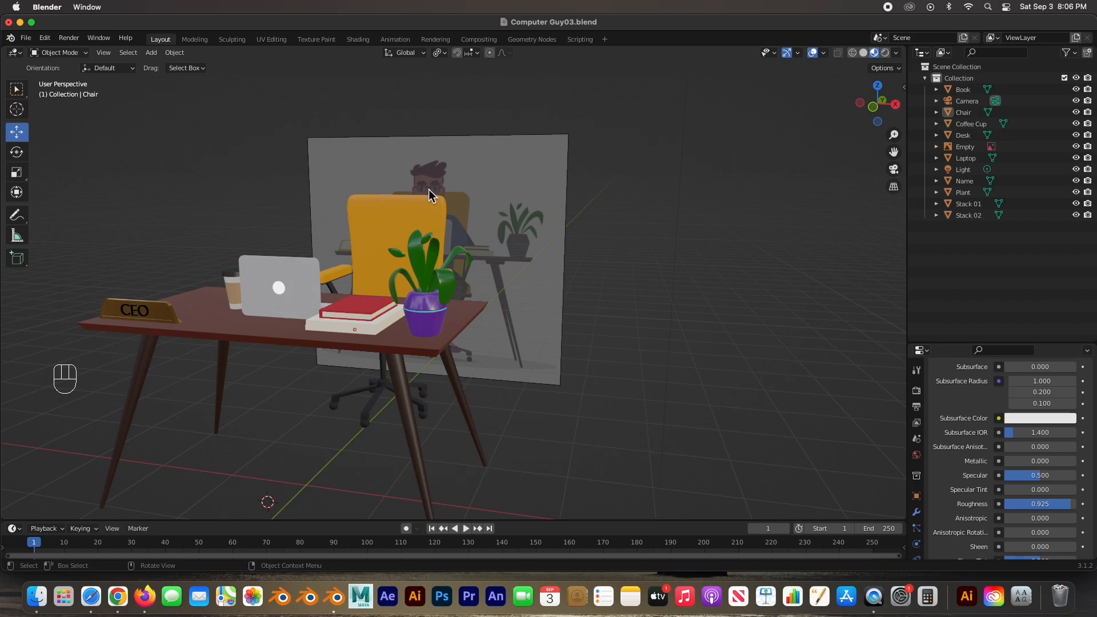
{"action": "middle_click_drag", "start_coordinate": [401, 357], "coordinate": [531, 345]}
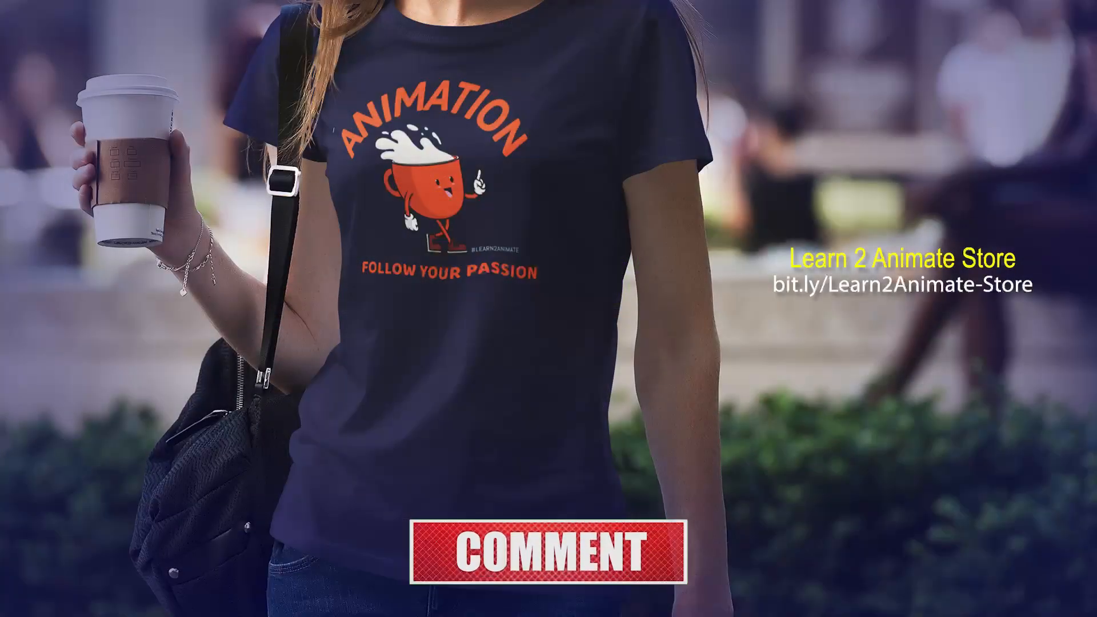